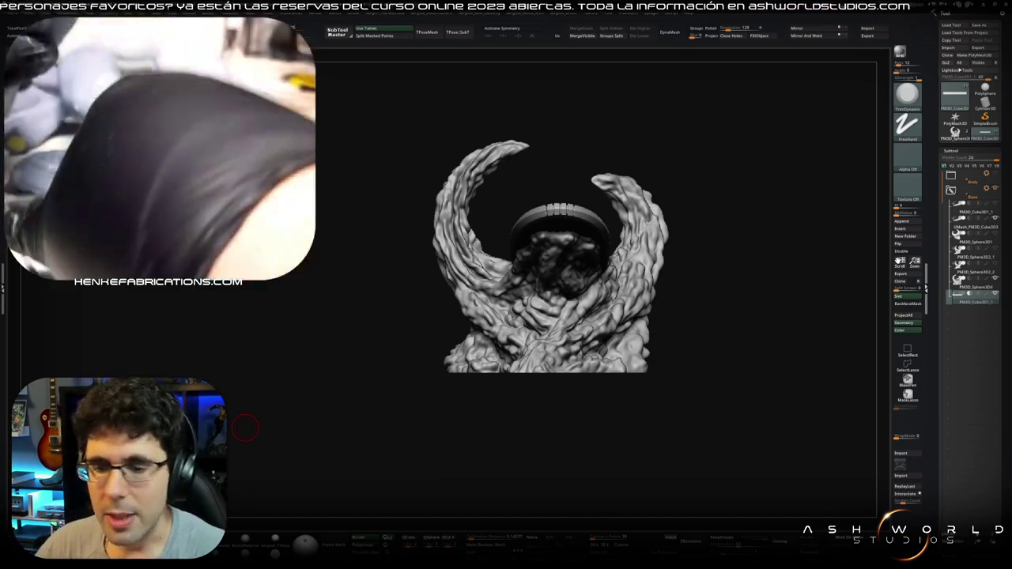
# Step: Orbit the horned sculpture through side and angled views to inspect its surface
pyautogui.moveTo(245, 427)
pyautogui.mouseDown()
pyautogui.moveTo(526, 340)
pyautogui.moveTo(534, 389)
pyautogui.mouseUp()
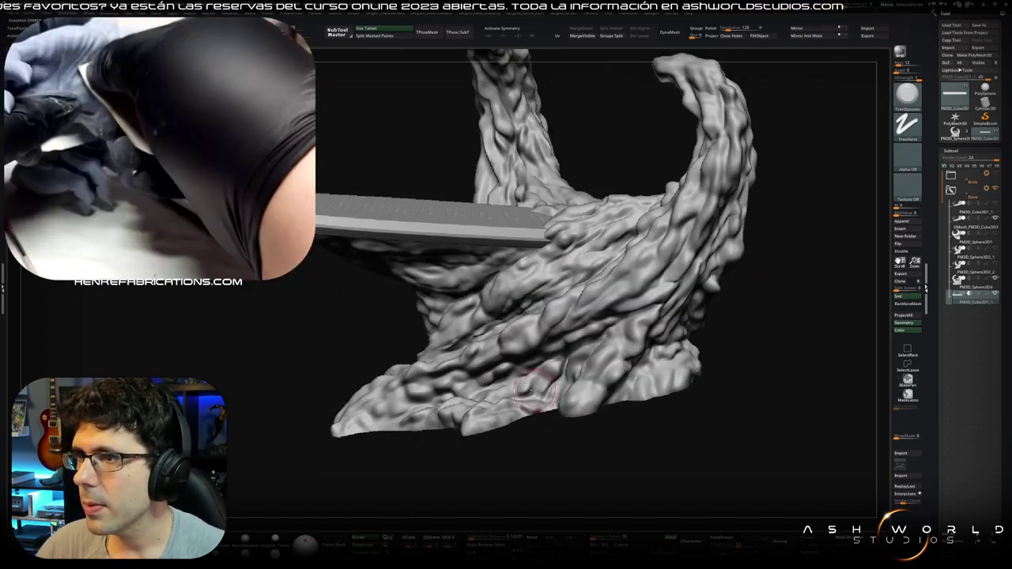
pyautogui.moveTo(535, 389); pyautogui.dragTo(528, 395)
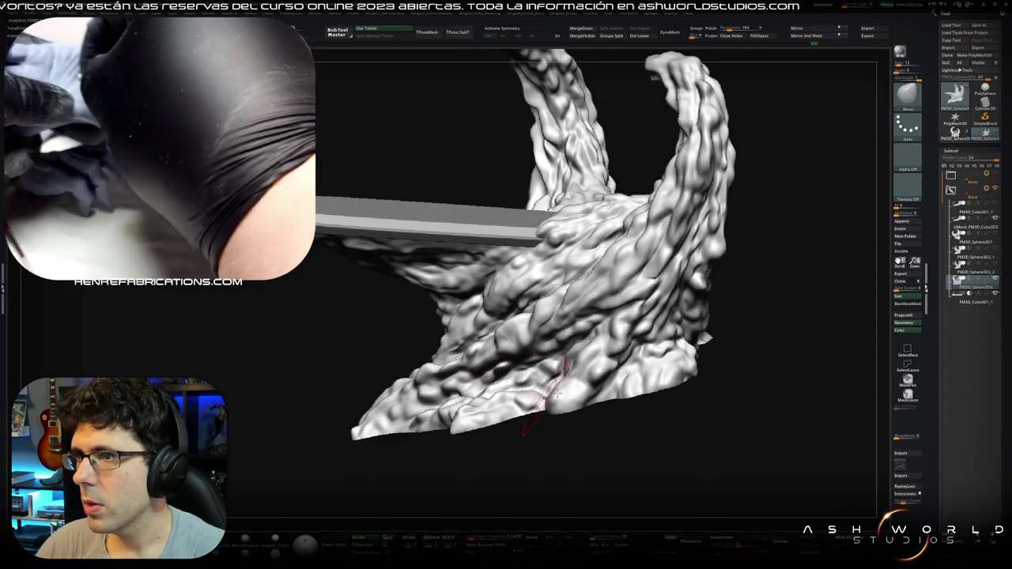
pyautogui.moveTo(558, 392); pyautogui.dragTo(522, 389)
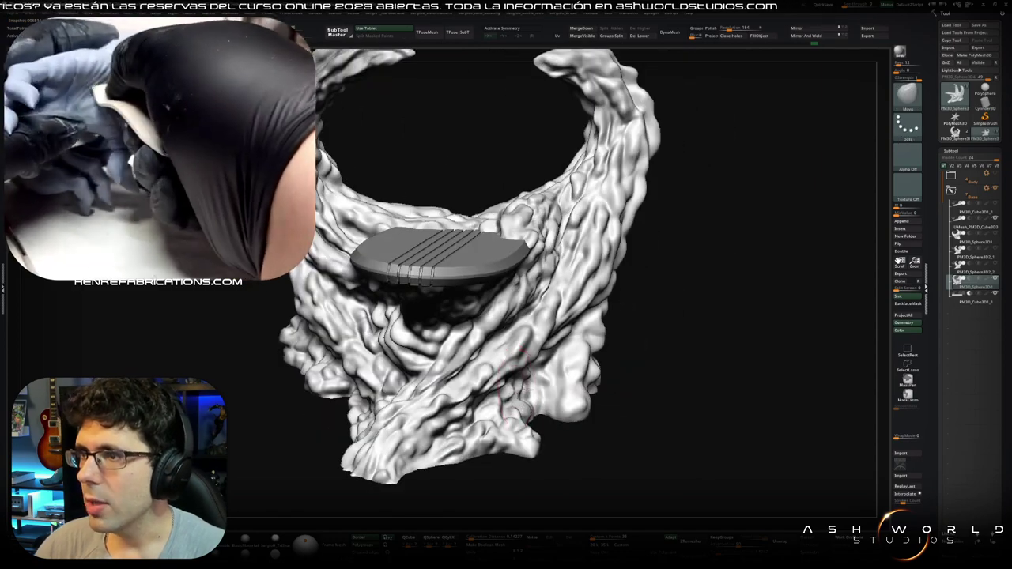
pyautogui.moveTo(548, 403)
pyautogui.mouseDown()
pyautogui.moveTo(507, 391)
pyautogui.moveTo(523, 398)
pyautogui.moveTo(507, 379)
pyautogui.moveTo(520, 360)
pyautogui.mouseUp()
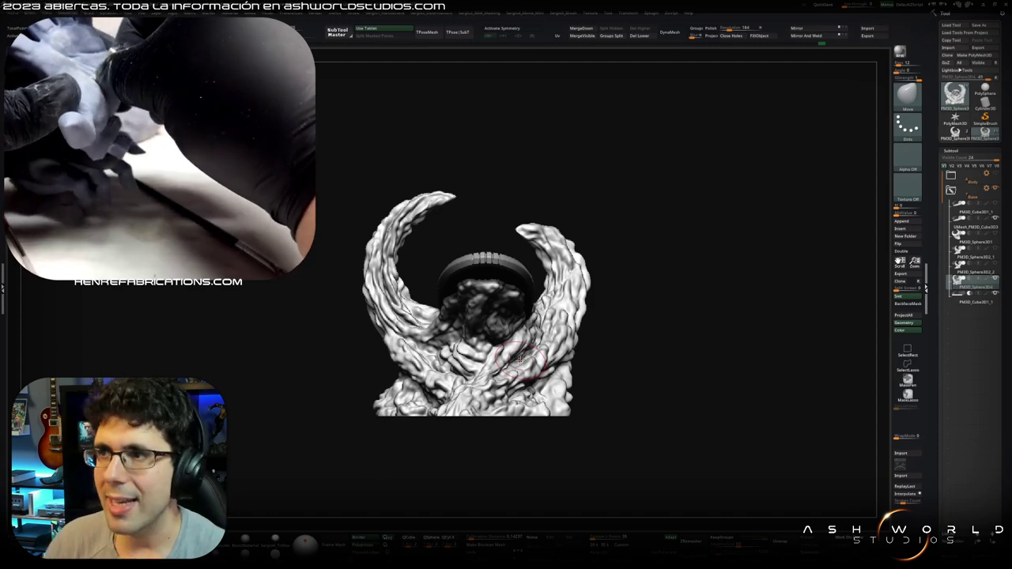
pyautogui.moveTo(619, 345); pyautogui.dragTo(585, 340)
pyautogui.keyDown('ctrl'); pyautogui.moveTo(586, 340); pyautogui.dragTo(601, 371, button='right'); pyautogui.keyUp('ctrl')
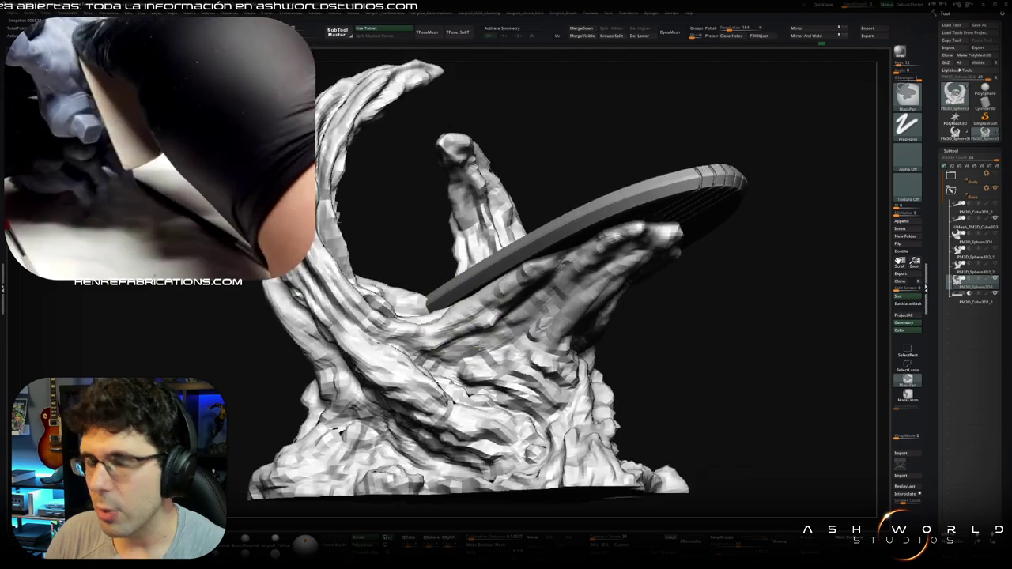
pyautogui.moveTo(484, 348)
pyautogui.keyDown('ctrl'); pyautogui.mouseDown(button='right')
pyautogui.moveTo(484, 332)
pyautogui.moveTo(540, 299)
pyautogui.mouseUp(button='right'); pyautogui.keyUp('ctrl')
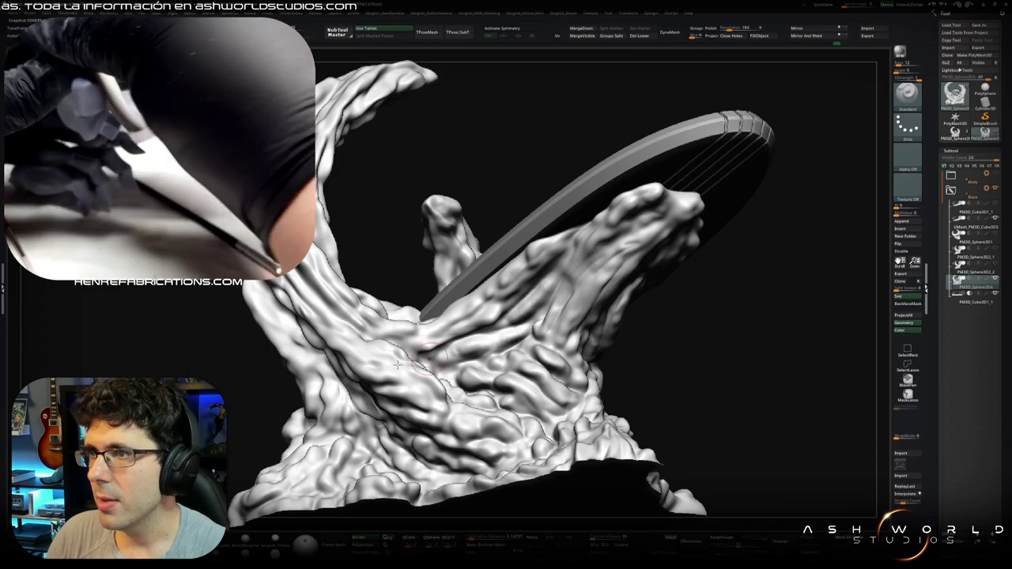
pyautogui.moveTo(443, 368)
pyautogui.mouseDown(button='right')
pyautogui.moveTo(506, 348)
pyautogui.moveTo(506, 372)
pyautogui.mouseUp(button='right')
# Step: Zoom in and frame the branching lobe where it meets the rising trunk
pyautogui.keyDown('ctrl'); pyautogui.moveTo(443, 372); pyautogui.dragTo(449, 366, button='right'); pyautogui.keyUp('ctrl')
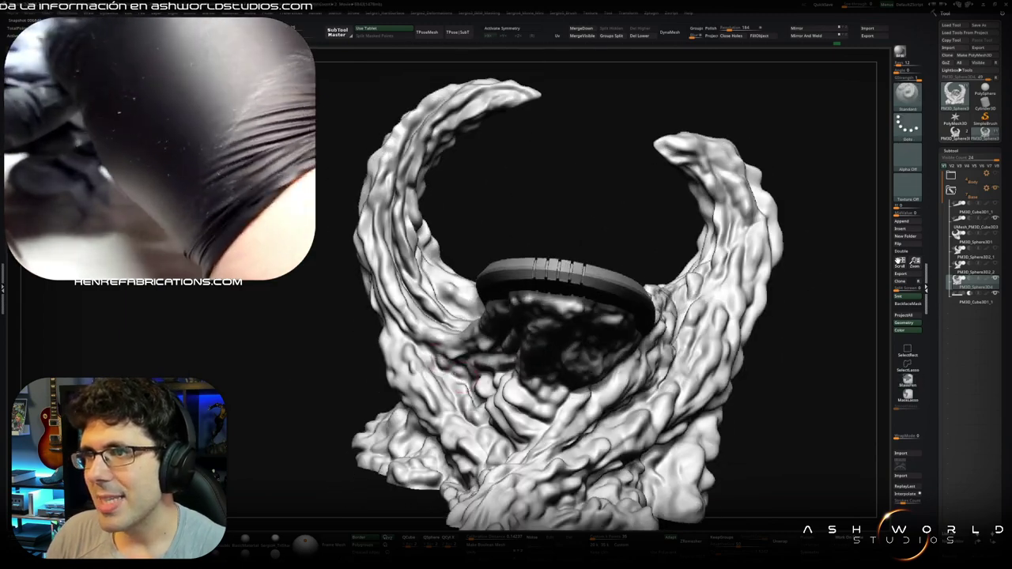
pyautogui.moveTo(451, 377)
pyautogui.mouseDown(button='right')
pyautogui.moveTo(459, 400)
pyautogui.moveTo(443, 395)
pyautogui.moveTo(444, 405)
pyautogui.moveTo(435, 378)
pyautogui.moveTo(398, 378)
pyautogui.mouseUp(button='right')
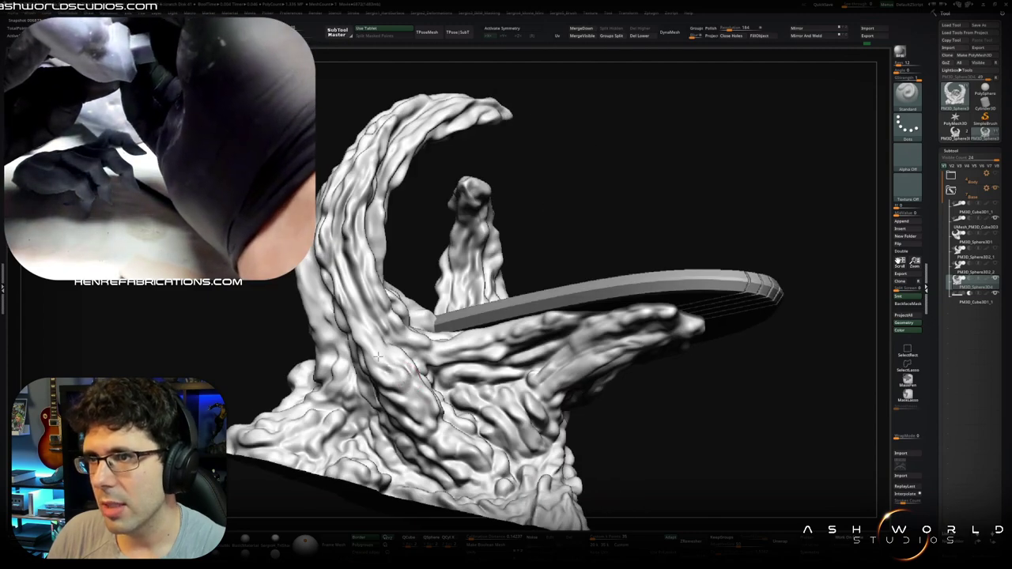
pyautogui.moveTo(424, 415); pyautogui.dragTo(411, 401, button='right')
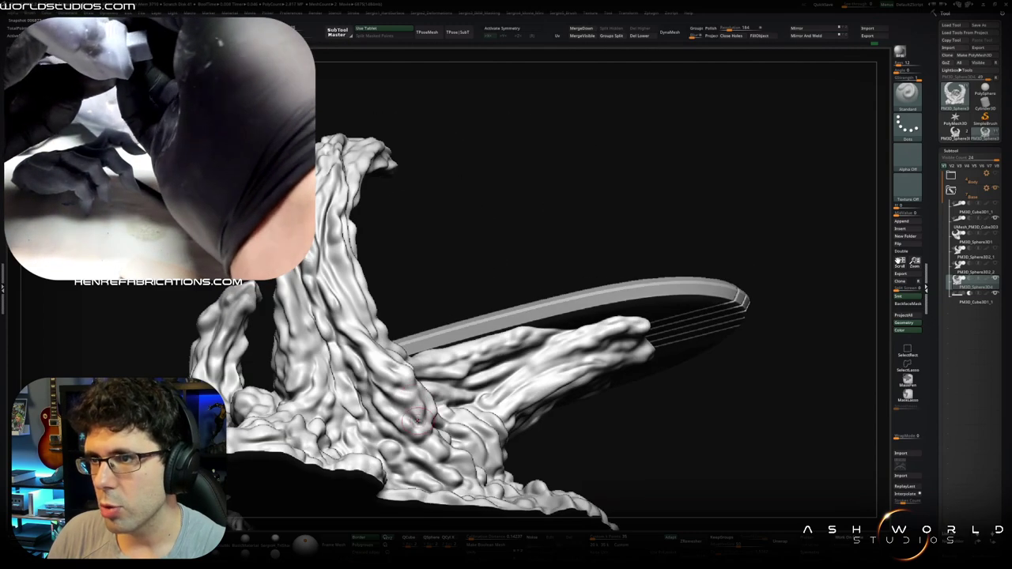
pyautogui.moveTo(341, 372)
pyautogui.mouseDown(button='right')
pyautogui.moveTo(353, 400)
pyautogui.moveTo(344, 384)
pyautogui.mouseUp(button='right')
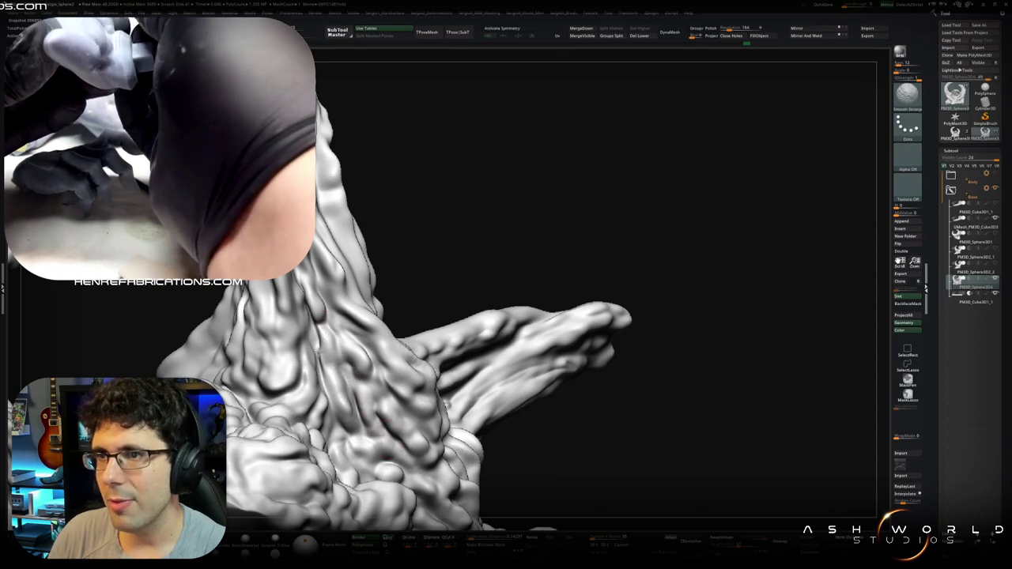
pyautogui.moveTo(328, 349)
pyautogui.mouseDown(button='right')
pyautogui.moveTo(344, 386)
pyautogui.moveTo(348, 378)
pyautogui.mouseUp(button='right')
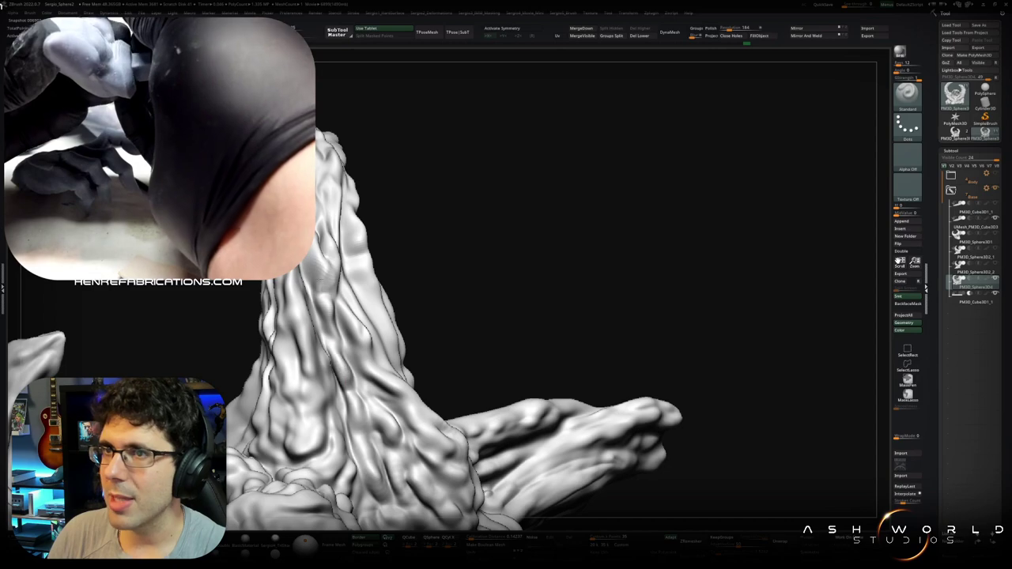
# Step: Smooth the rippled trunk with Shift, then switch to MaskPen with Ctrl
pyautogui.press('shift')
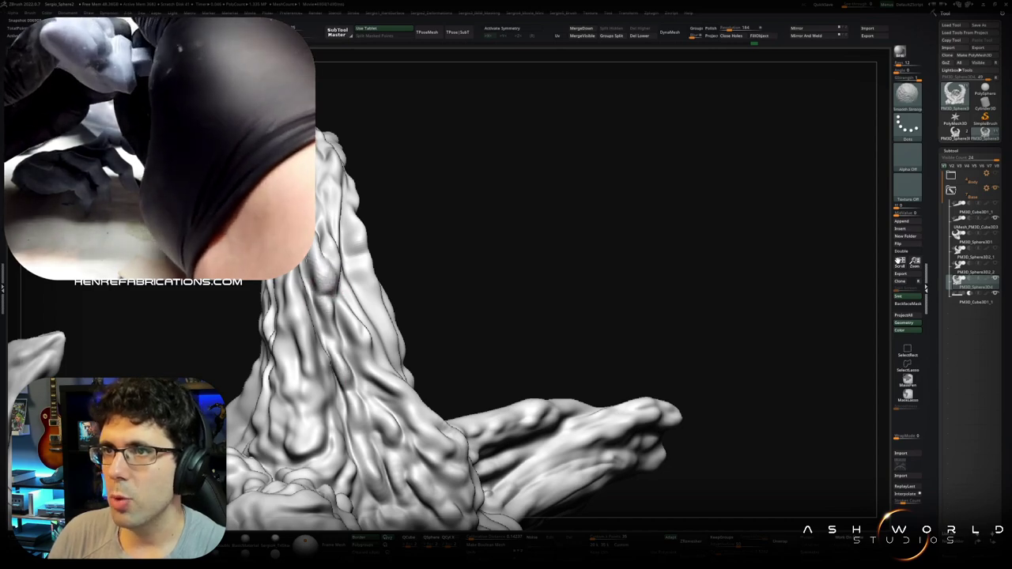
pyautogui.press('ctrl')
pyautogui.moveTo(313, 293)
pyautogui.mouseDown(button='right')
pyautogui.moveTo(360, 378)
pyautogui.moveTo(399, 407)
pyautogui.moveTo(388, 419)
pyautogui.moveTo(393, 432)
pyautogui.mouseUp(button='right')
pyautogui.moveTo(411, 437); pyautogui.dragTo(393, 376)
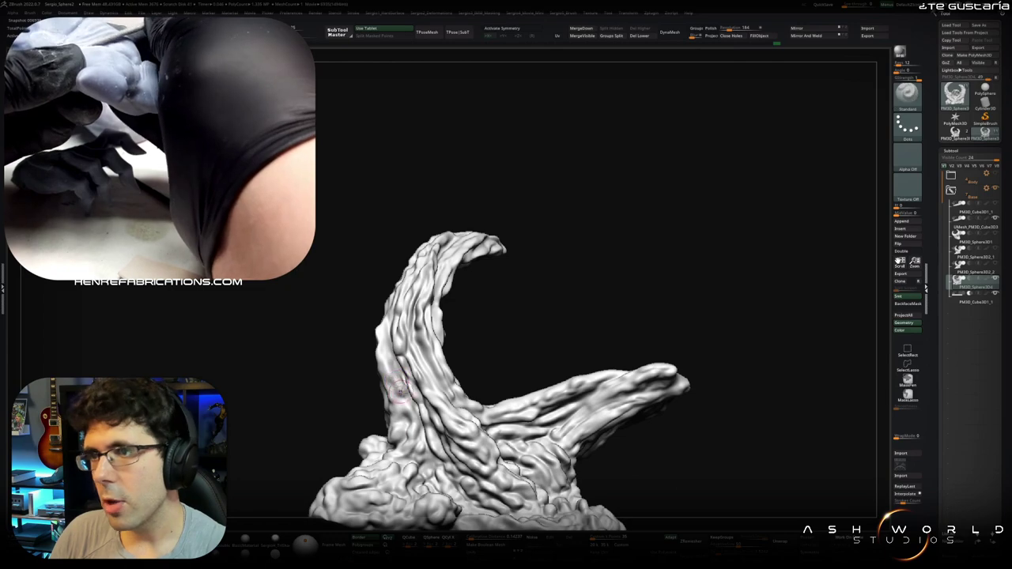
# Step: Smooth the rough areas around the curved horn's base, orbiting to reach each side
pyautogui.moveTo(391, 369)
pyautogui.mouseDown(button='right')
pyautogui.moveTo(421, 438)
pyautogui.moveTo(419, 396)
pyautogui.moveTo(391, 364)
pyautogui.moveTo(443, 340)
pyautogui.mouseUp(button='right')
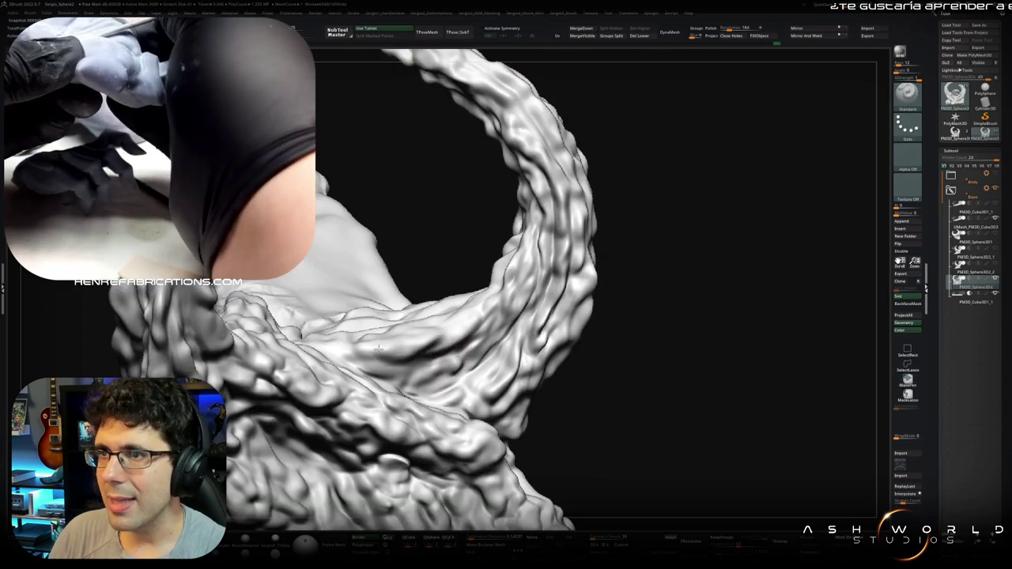
pyautogui.moveTo(423, 349); pyautogui.dragTo(399, 368, button='right')
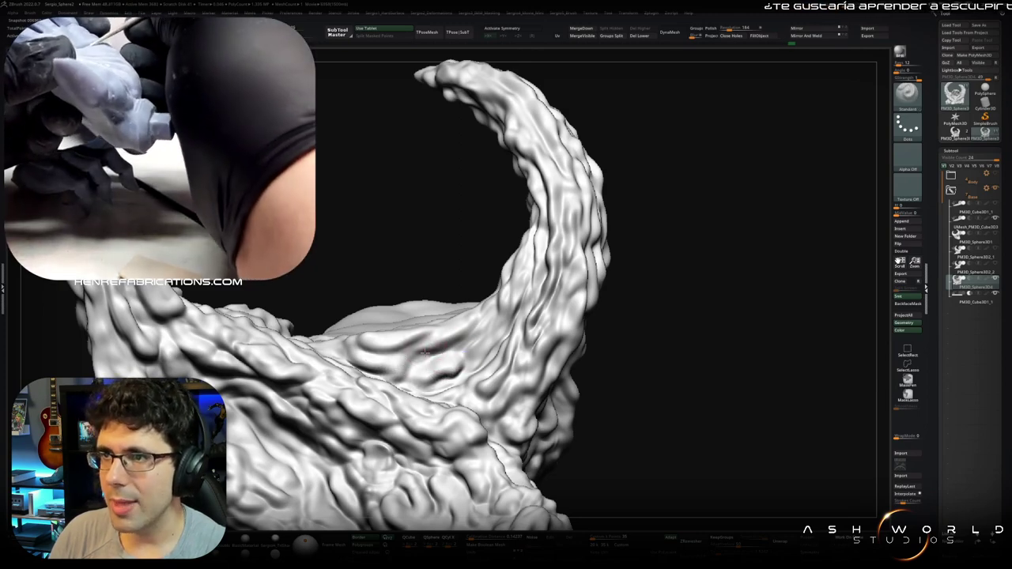
pyautogui.moveTo(474, 309); pyautogui.dragTo(399, 344, button='right')
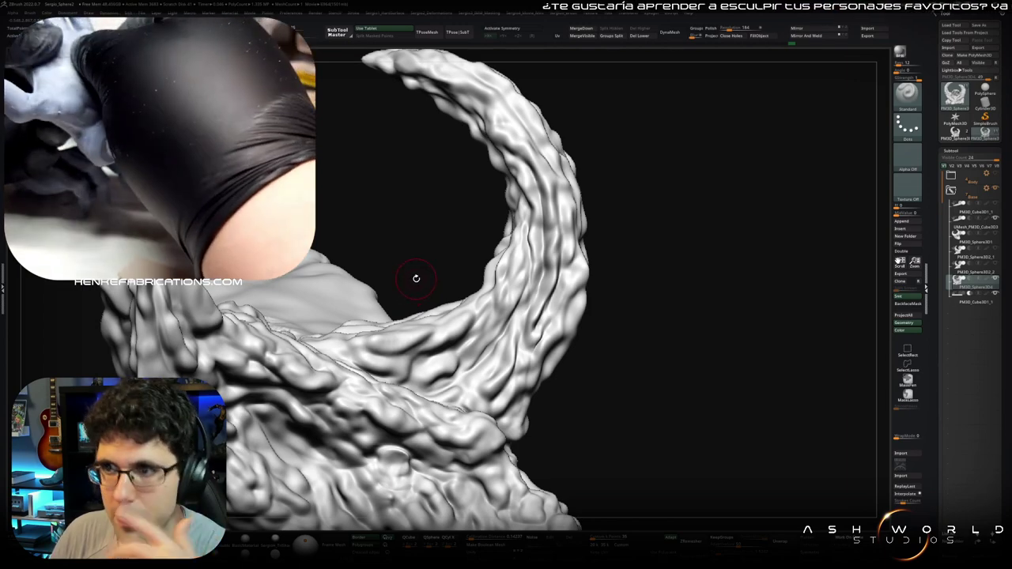
pyautogui.moveTo(409, 284); pyautogui.dragTo(393, 464)
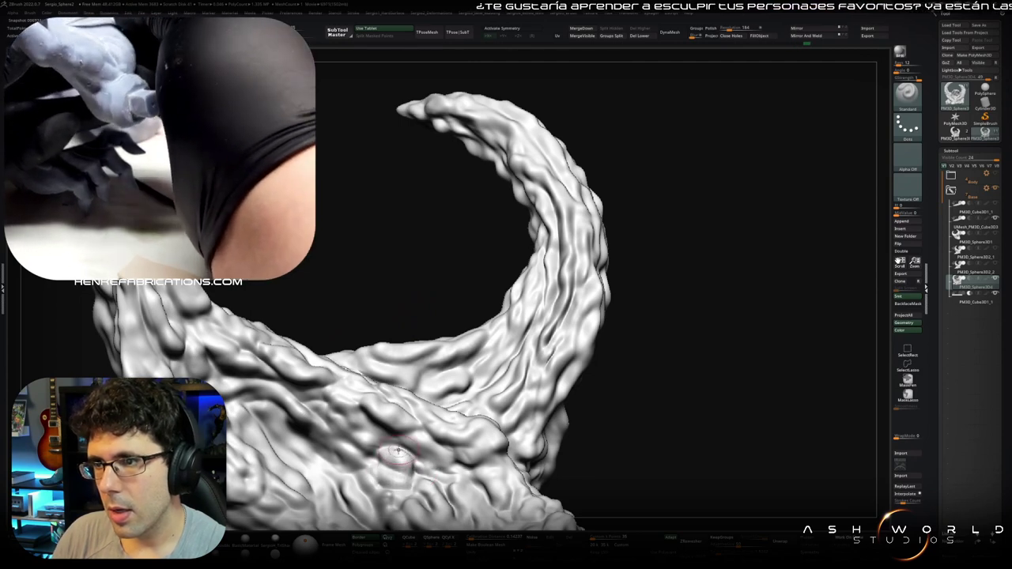
# Step: Frame the whole sculpture and turn it to face front
pyautogui.moveTo(554, 474)
pyautogui.keyDown('alt'); pyautogui.mouseDown()
pyautogui.moveTo(514, 356)
pyautogui.moveTo(269, 483)
pyautogui.moveTo(351, 388)
pyautogui.mouseUp(); pyautogui.keyUp('alt')
pyautogui.press('f')
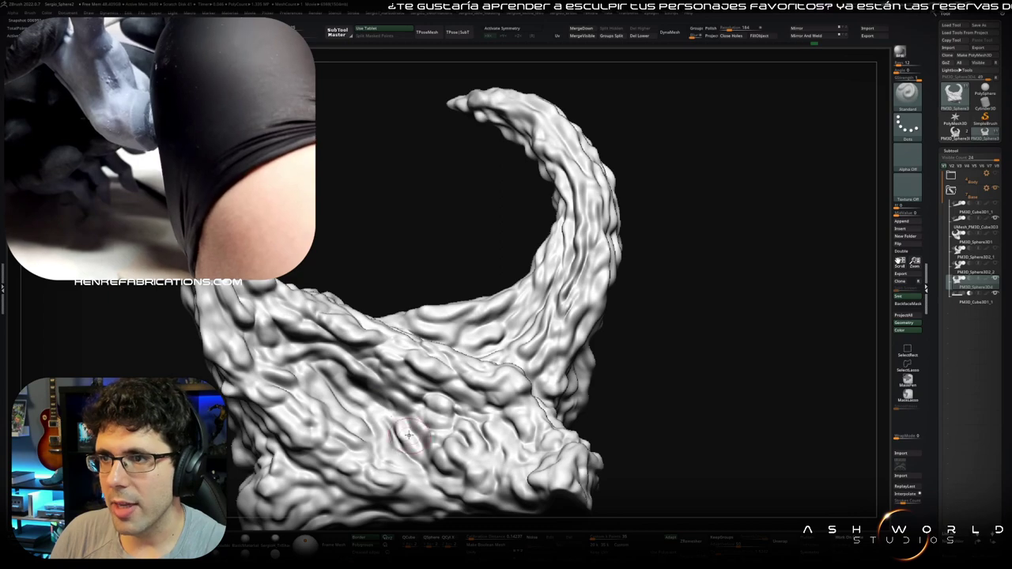
pyautogui.moveTo(407, 433)
pyautogui.keyDown('alt'); pyautogui.mouseDown()
pyautogui.moveTo(427, 474)
pyautogui.moveTo(474, 434)
pyautogui.moveTo(472, 424)
pyautogui.mouseUp(); pyautogui.keyUp('alt')
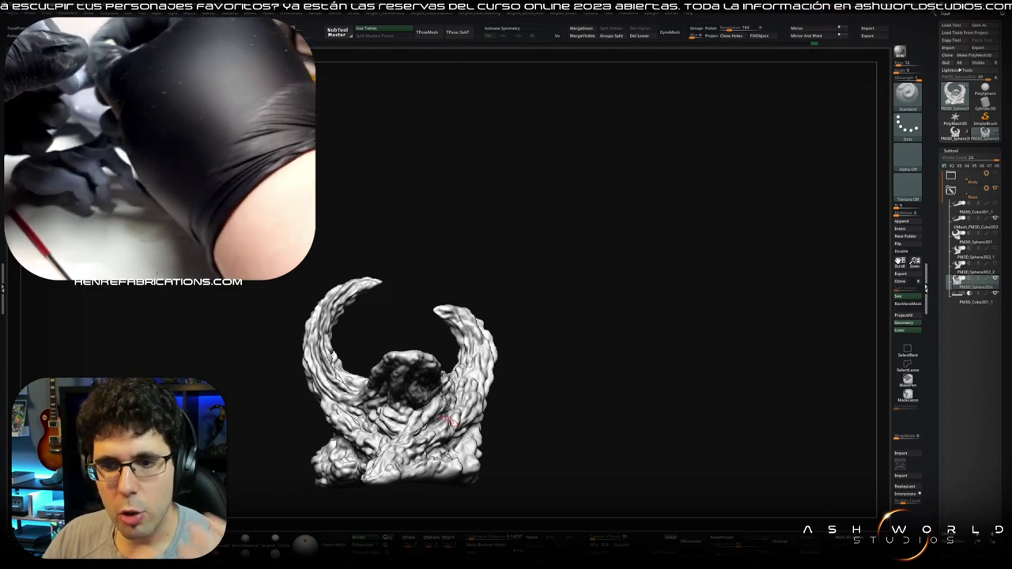
# Step: Rotate the sculpture through side views, then bring up Folder Actions for the subtool folder
pyautogui.moveTo(612, 307)
pyautogui.mouseDown()
pyautogui.moveTo(574, 321)
pyautogui.moveTo(529, 376)
pyautogui.moveTo(556, 404)
pyautogui.mouseUp()
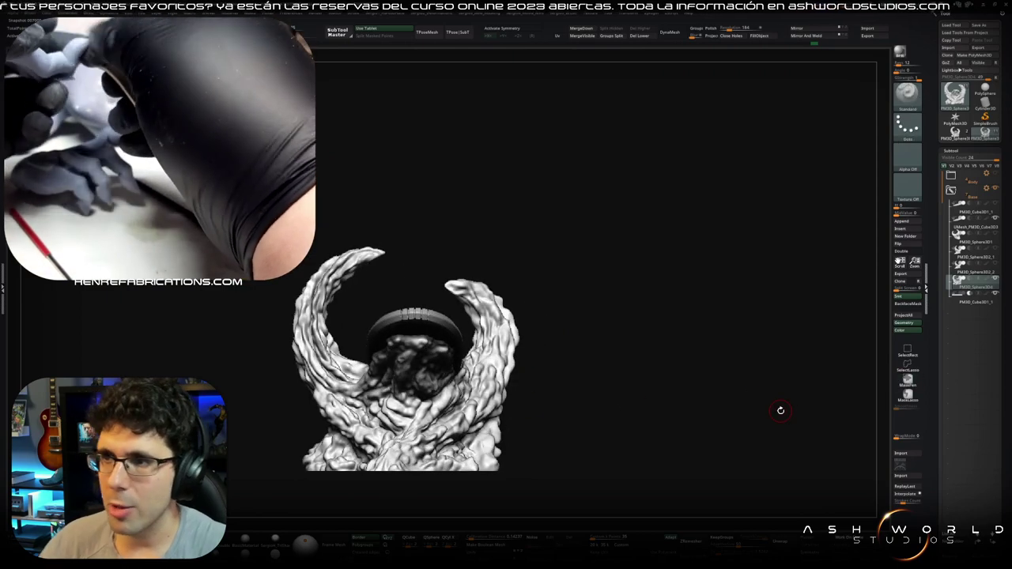
pyautogui.moveTo(569, 427)
pyautogui.mouseDown()
pyautogui.moveTo(413, 423)
pyautogui.moveTo(463, 430)
pyautogui.moveTo(502, 416)
pyautogui.mouseUp()
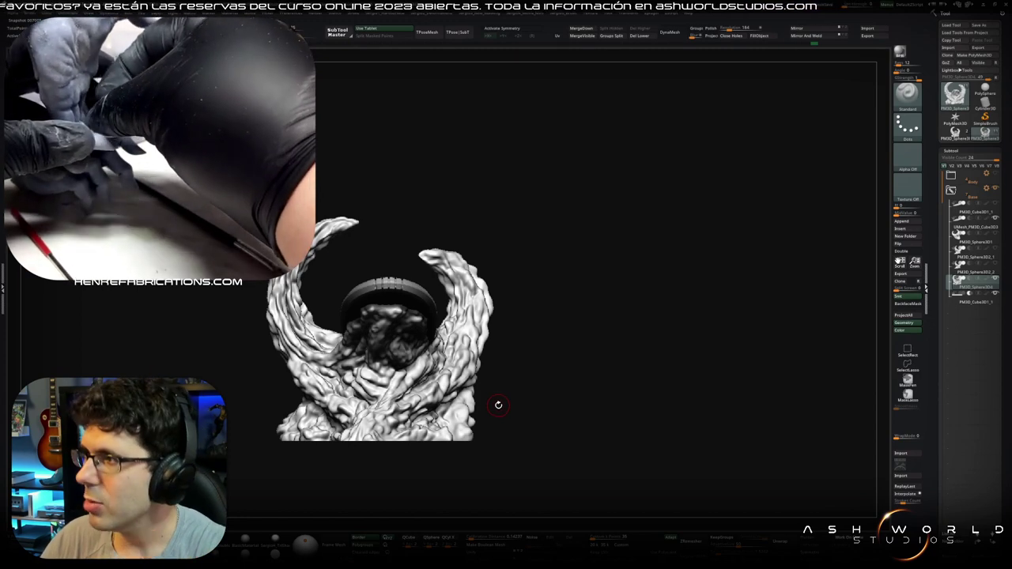
pyautogui.moveTo(498, 405); pyautogui.dragTo(453, 423)
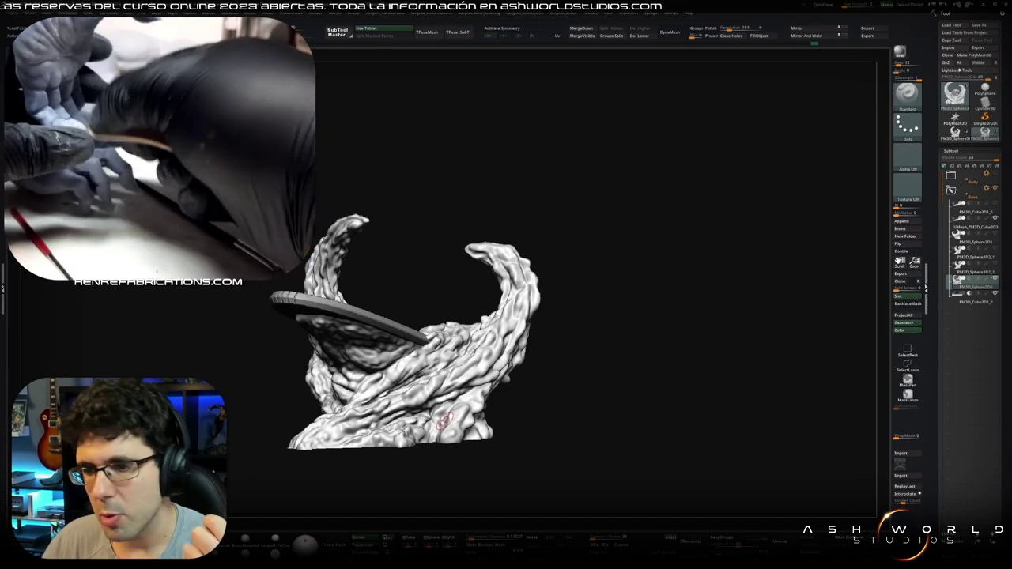
pyautogui.moveTo(445, 421); pyautogui.dragTo(672, 323)
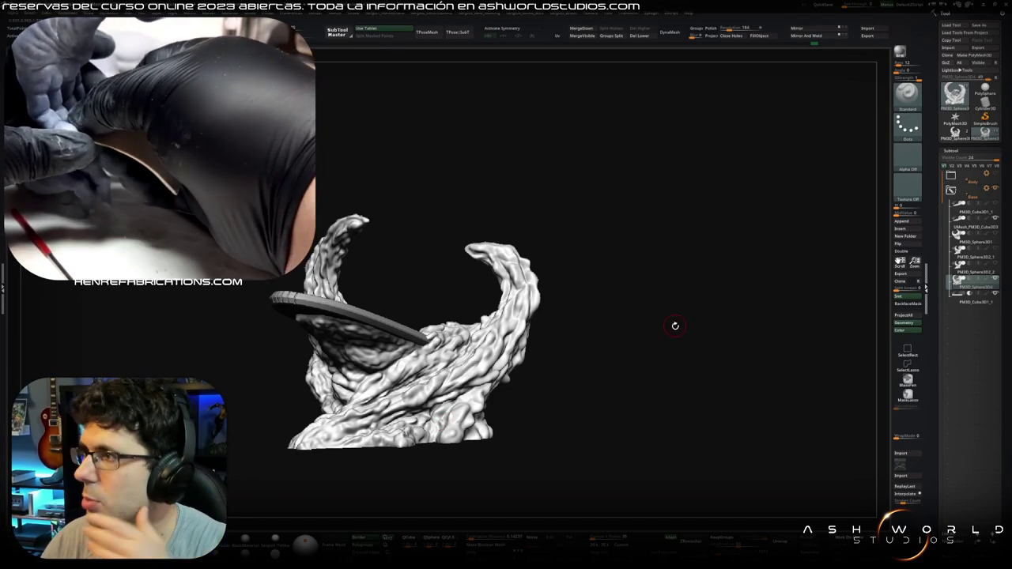
pyautogui.click(988, 191)
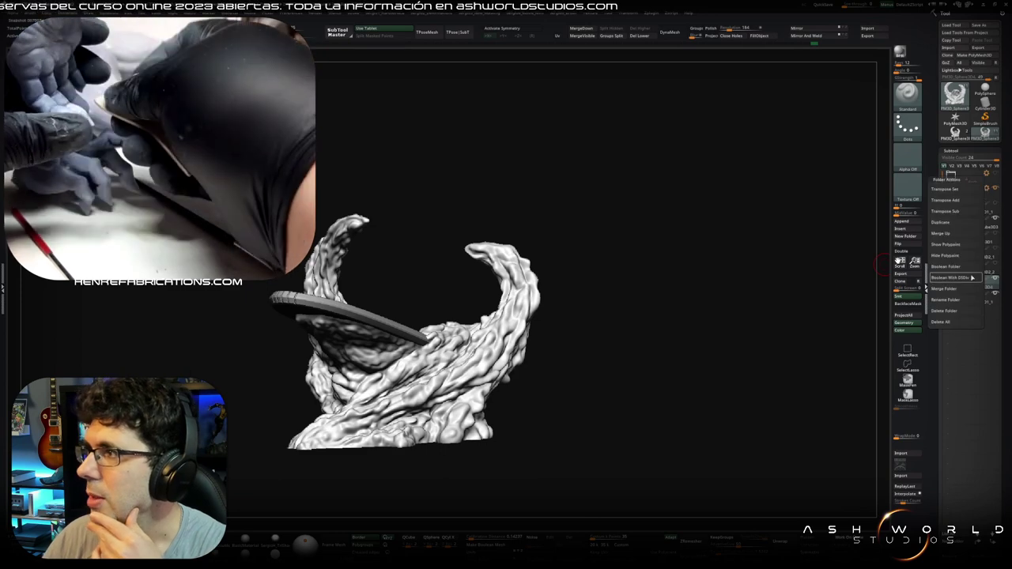
# Step: Make the subtool folder a Boolean Folder and select the new merged board subtool
pyautogui.click(964, 268)
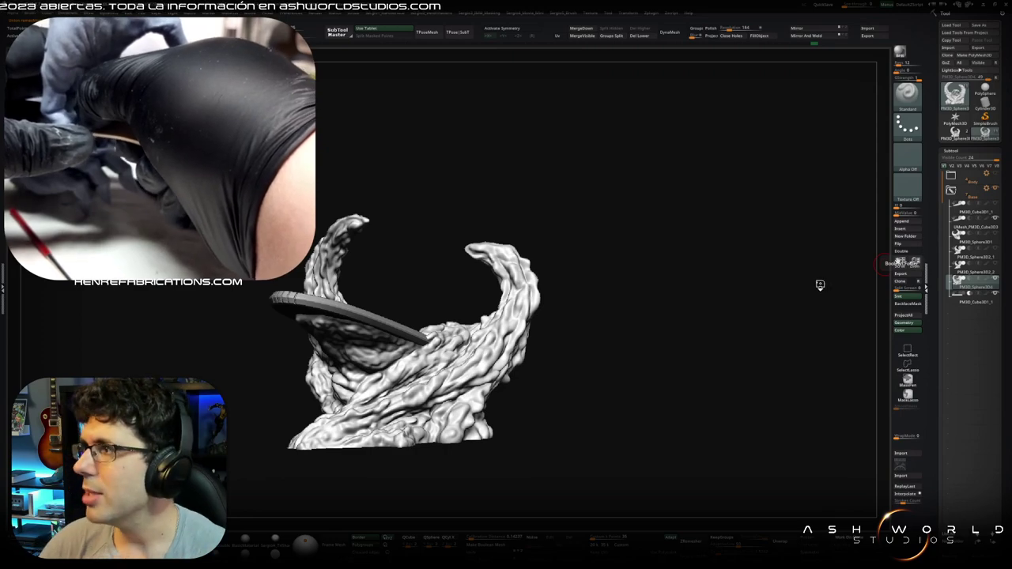
pyautogui.click(961, 317)
pyautogui.moveTo(687, 314)
pyautogui.mouseDown()
pyautogui.moveTo(601, 261)
pyautogui.moveTo(445, 345)
pyautogui.mouseUp()
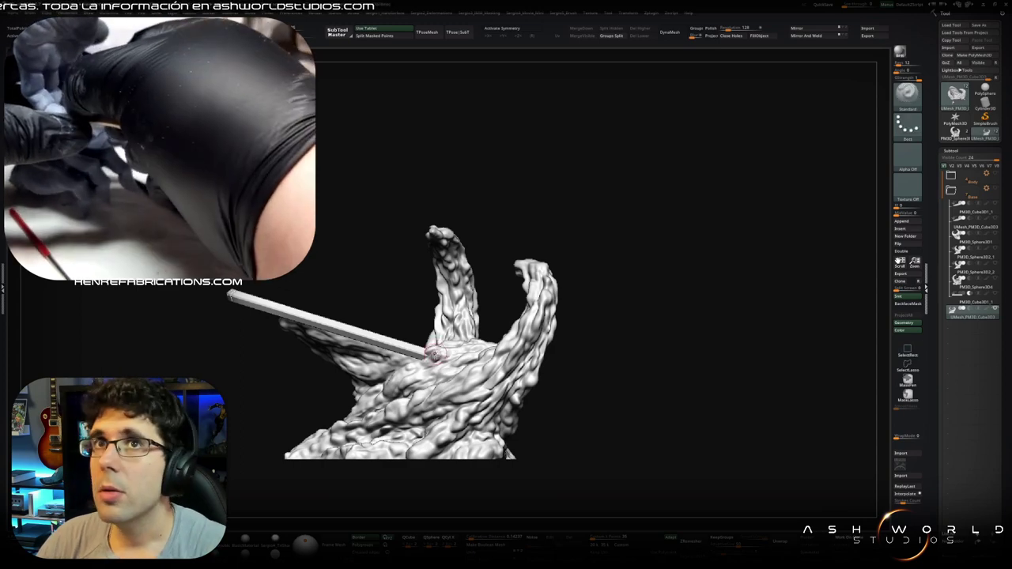
pyautogui.keyDown('alt'); pyautogui.moveTo(427, 373); pyautogui.dragTo(499, 364); pyautogui.keyUp('alt')
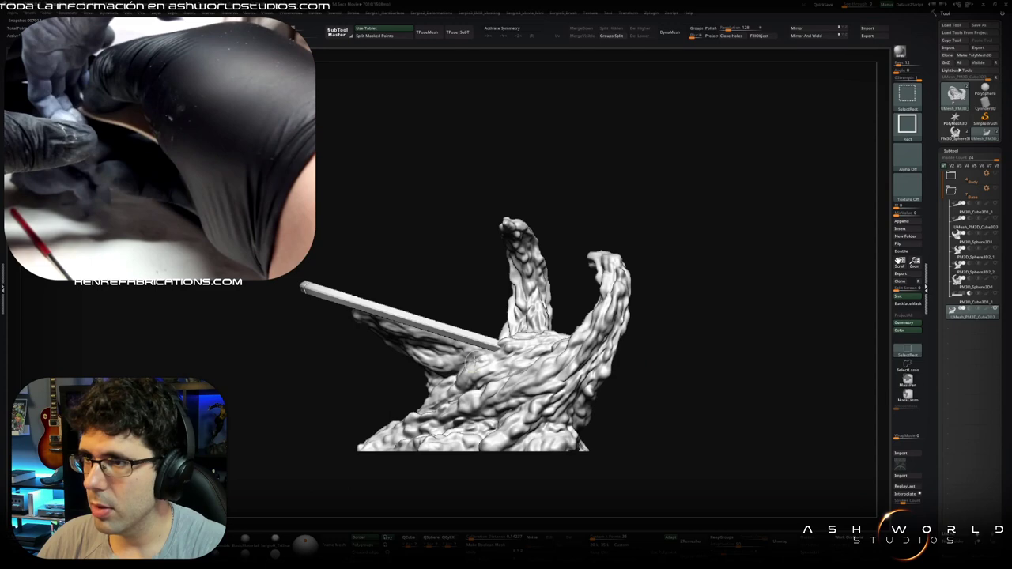
pyautogui.press('ctrl')
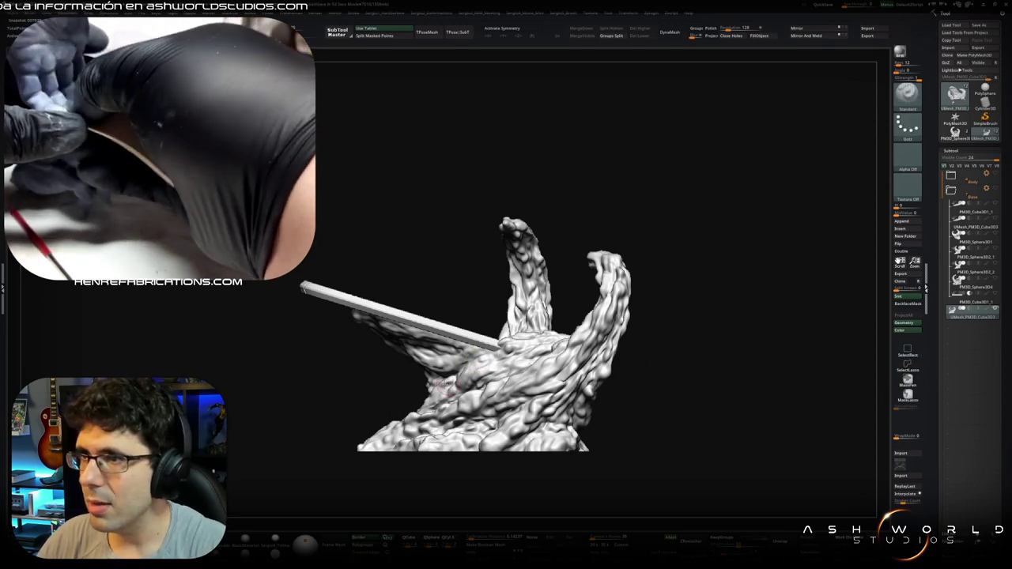
pyautogui.keyDown('ctrl'); pyautogui.keyDown('shift'); pyautogui.moveTo(306, 506); pyautogui.dragTo(695, 353); pyautogui.keyUp('shift'); pyautogui.keyUp('ctrl')
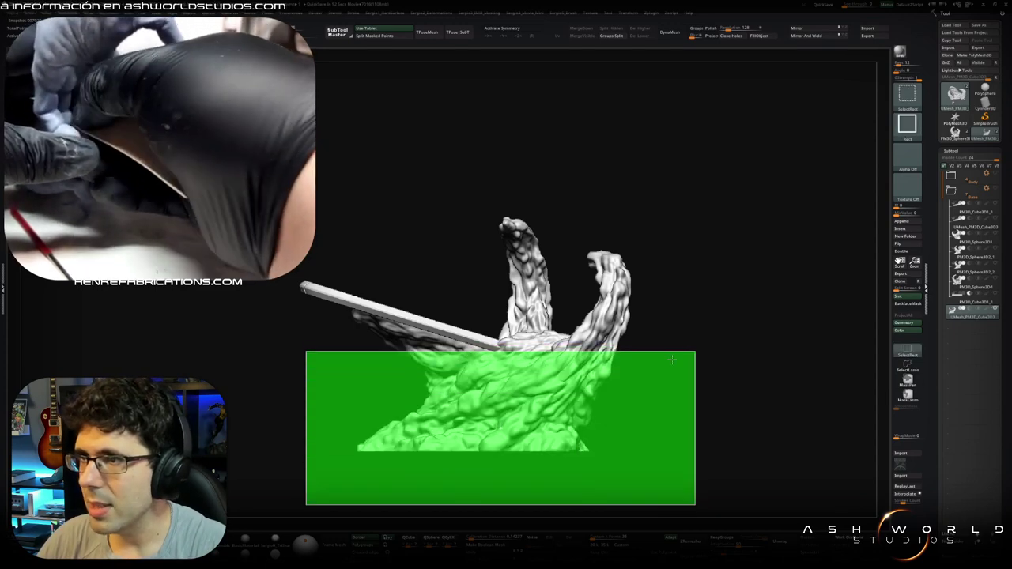
pyautogui.moveTo(694, 353)
pyautogui.mouseDown()
pyautogui.moveTo(548, 395)
pyautogui.moveTo(799, 303)
pyautogui.mouseUp()
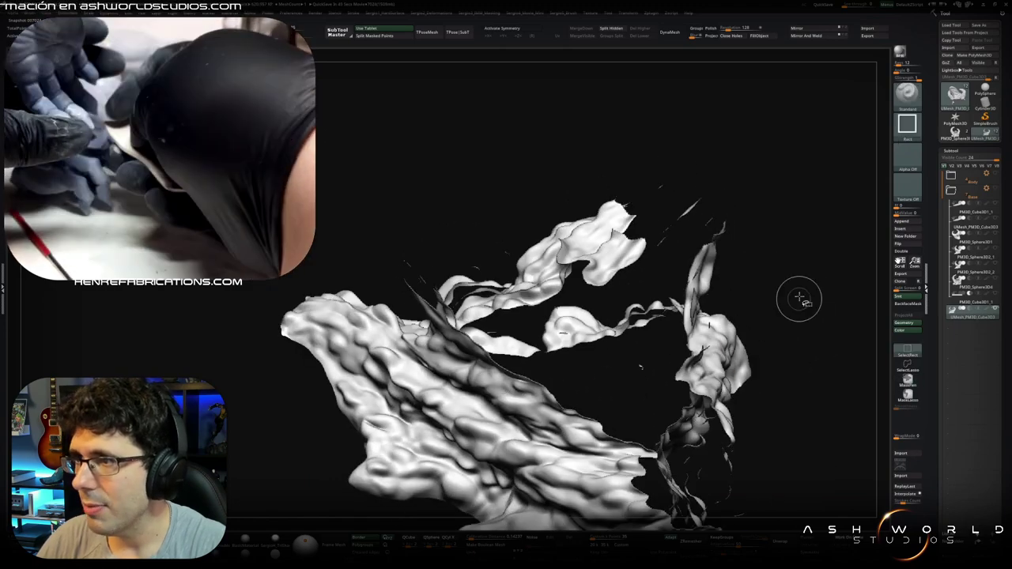
pyautogui.keyDown('ctrl'); pyautogui.keyDown('shift'); pyautogui.click(799, 303); pyautogui.keyUp('shift'); pyautogui.keyUp('ctrl')
pyautogui.moveTo(799, 303); pyautogui.dragTo(558, 300)
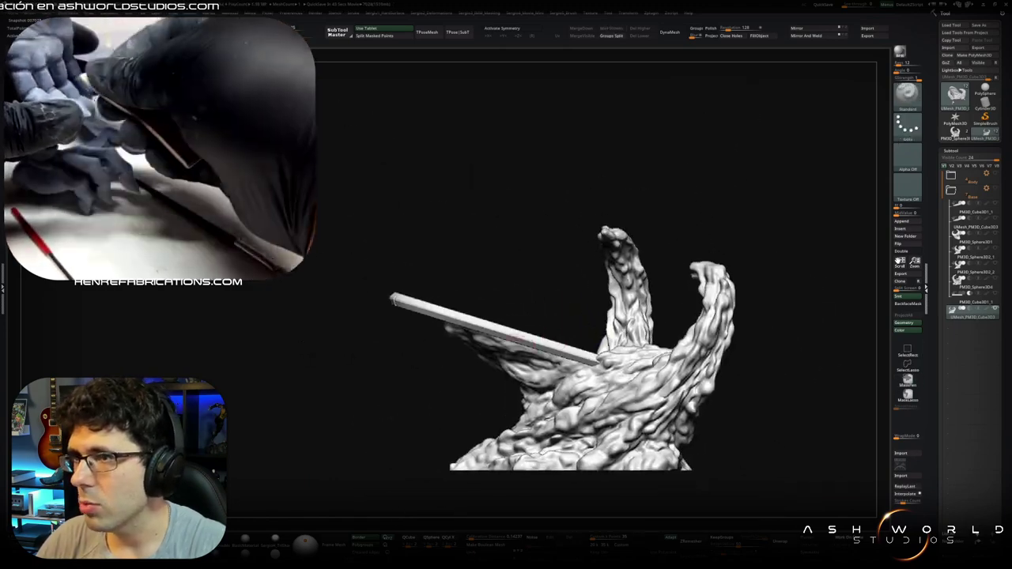
pyautogui.keyDown('ctrl'); pyautogui.keyDown('shift'); pyautogui.moveTo(685, 388); pyautogui.dragTo(761, 404); pyautogui.keyUp('shift'); pyautogui.keyUp('ctrl')
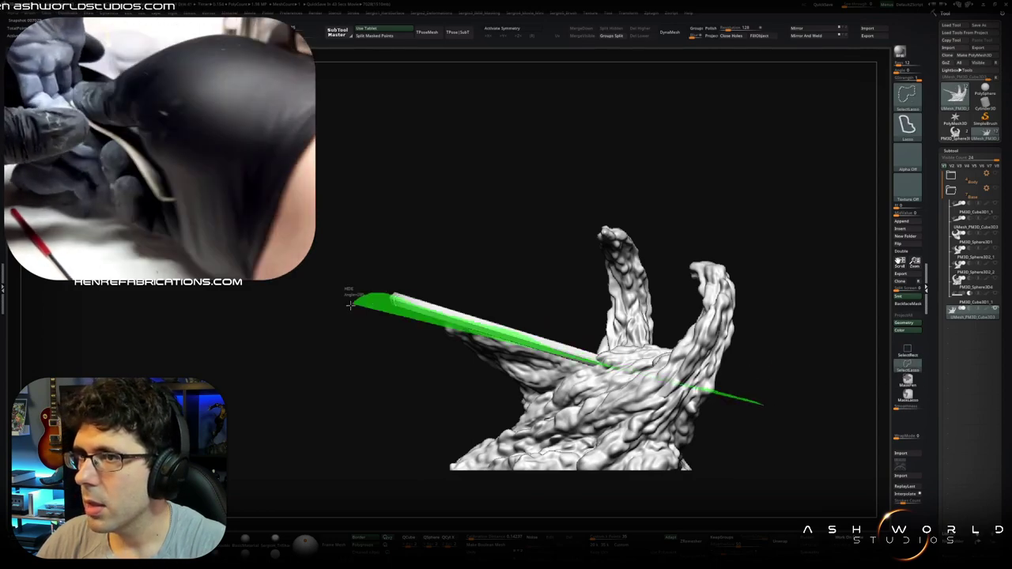
pyautogui.moveTo(494, 325)
pyautogui.keyDown('ctrl'); pyautogui.keyDown('shift'); pyautogui.mouseDown()
pyautogui.moveTo(847, 499)
pyautogui.moveTo(594, 425)
pyautogui.moveTo(594, 457)
pyautogui.mouseUp(); pyautogui.keyUp('shift'); pyautogui.keyUp('ctrl')
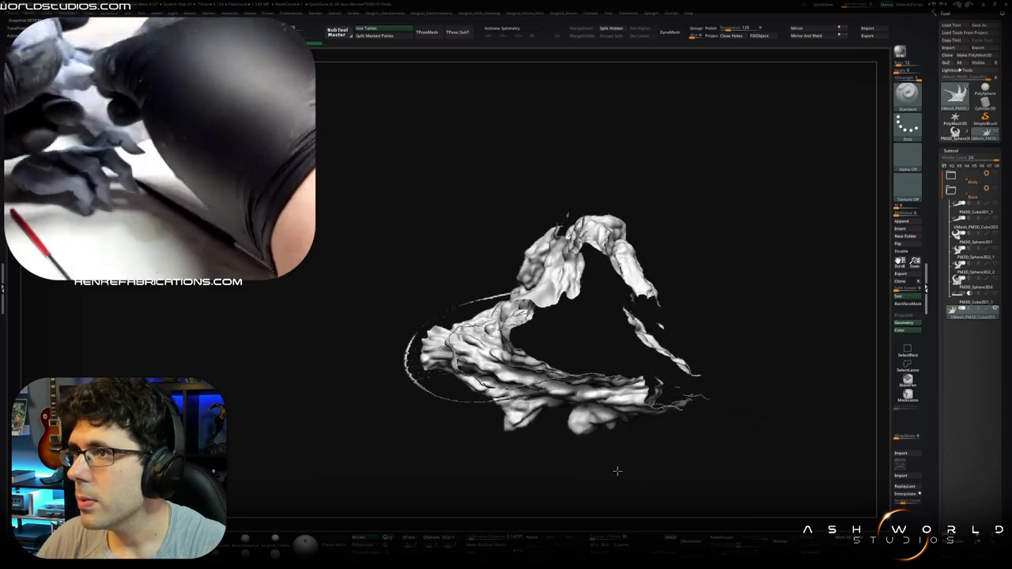
pyautogui.moveTo(593, 457); pyautogui.dragTo(615, 465)
pyautogui.moveTo(615, 466)
pyautogui.keyDown('ctrl'); pyautogui.mouseDown(button='right')
pyautogui.moveTo(479, 327)
pyautogui.moveTo(567, 435)
pyautogui.mouseUp(button='right'); pyautogui.keyUp('ctrl')
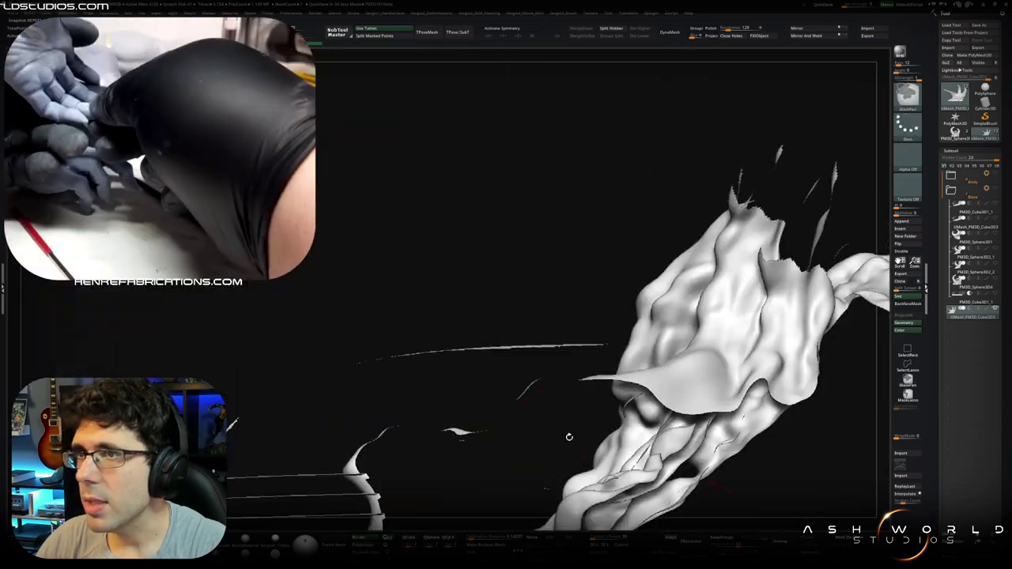
pyautogui.moveTo(464, 429)
pyautogui.mouseDown()
pyautogui.moveTo(459, 490)
pyautogui.moveTo(472, 331)
pyautogui.moveTo(504, 377)
pyautogui.moveTo(564, 357)
pyautogui.moveTo(541, 252)
pyautogui.moveTo(513, 280)
pyautogui.moveTo(519, 294)
pyautogui.moveTo(516, 253)
pyautogui.mouseUp()
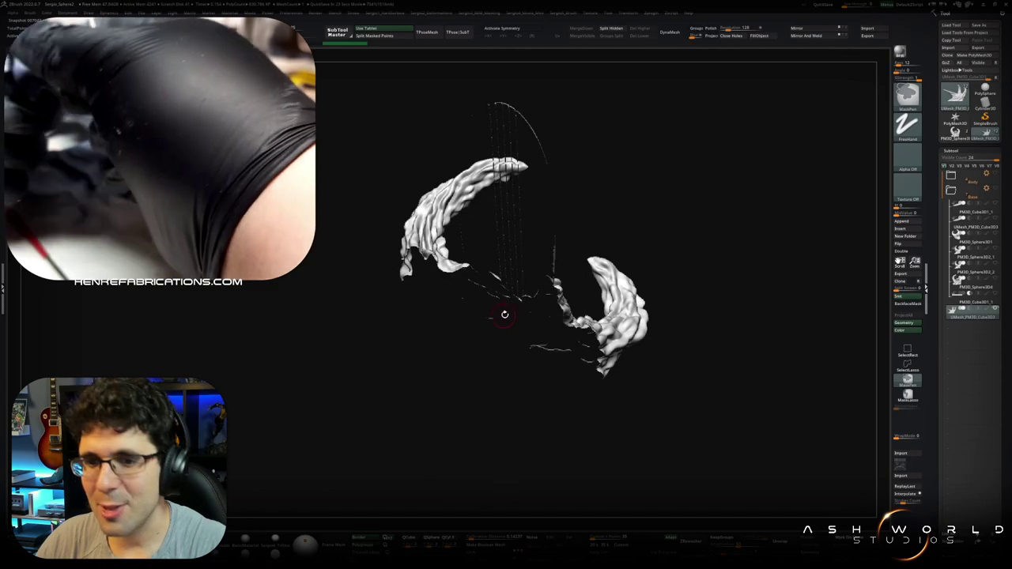
pyautogui.keyDown('ctrl'); pyautogui.keyDown('shift'); pyautogui.click(483, 352); pyautogui.keyUp('shift'); pyautogui.keyUp('ctrl')
pyautogui.moveTo(578, 374)
pyautogui.mouseDown()
pyautogui.moveTo(630, 383)
pyautogui.moveTo(581, 423)
pyautogui.moveTo(578, 412)
pyautogui.mouseUp()
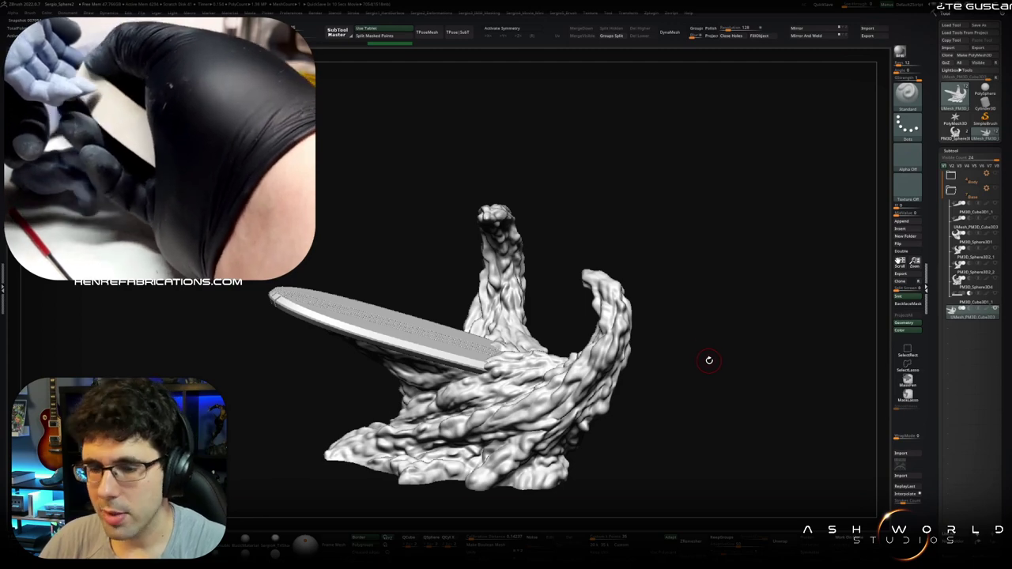
# Step: Clone the rock base with Tool > Clone and select the cloned UMesh
pyautogui.moveTo(747, 344); pyautogui.dragTo(744, 330)
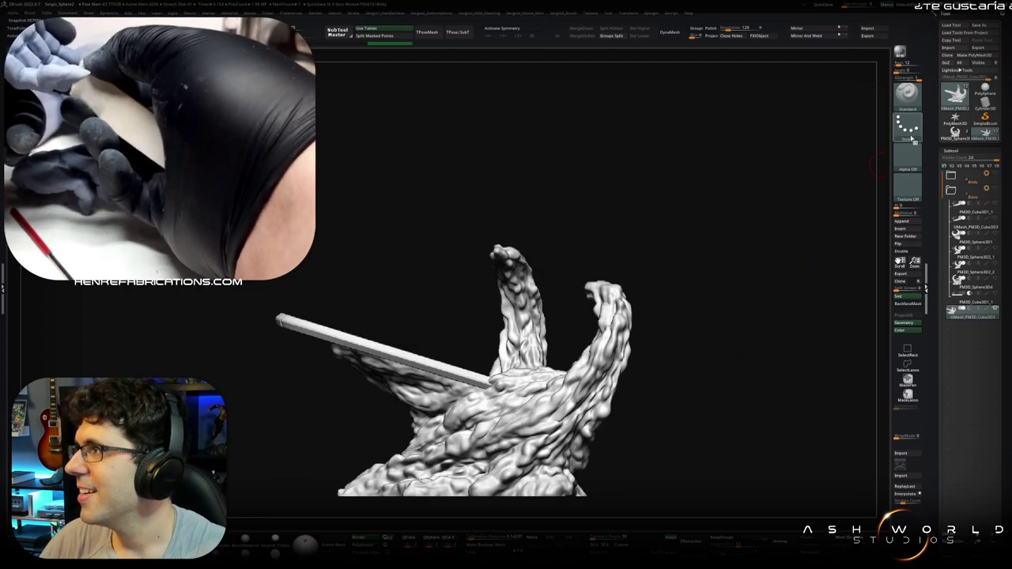
pyautogui.click(948, 55)
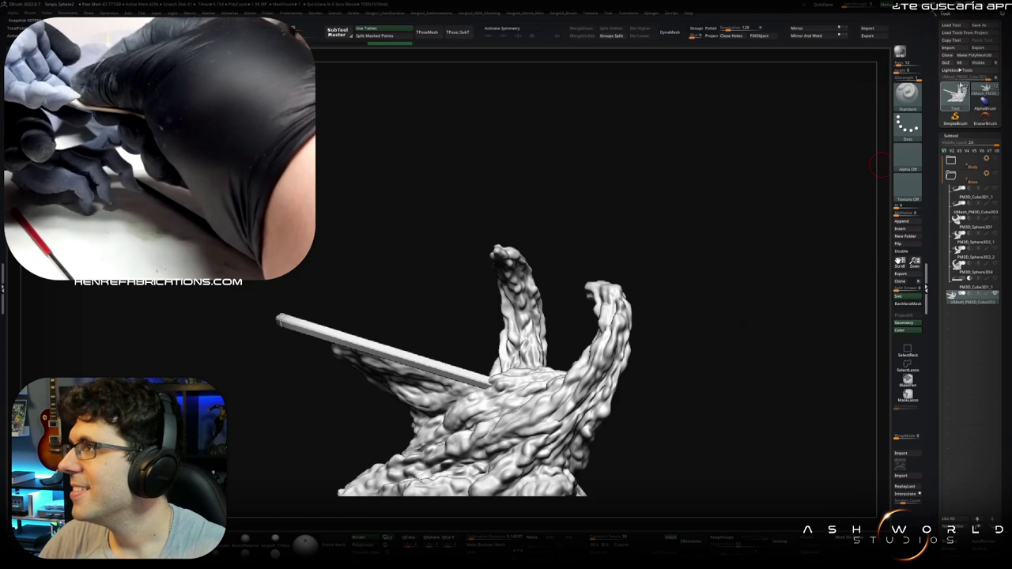
pyautogui.click(949, 56)
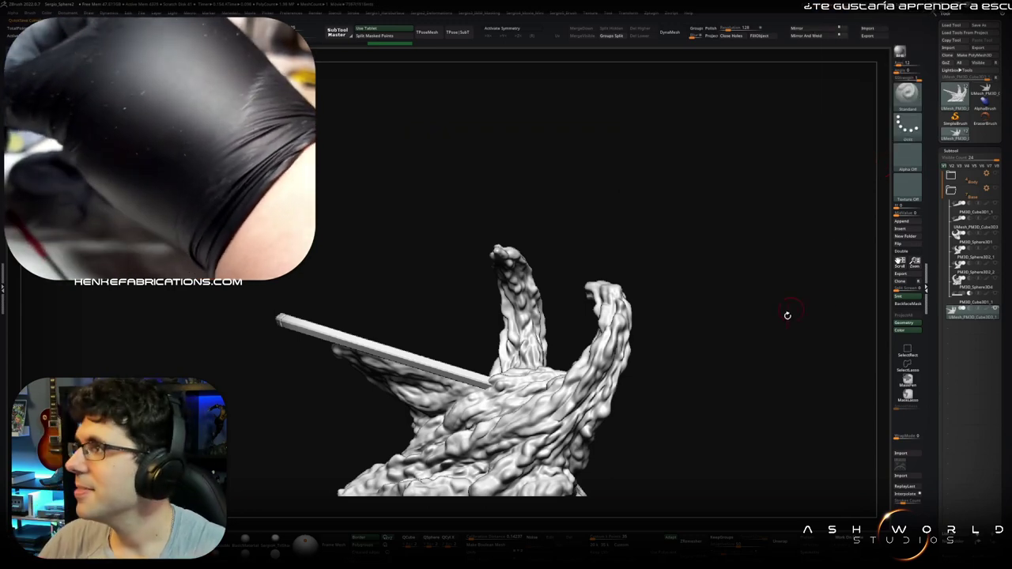
pyautogui.click(984, 89)
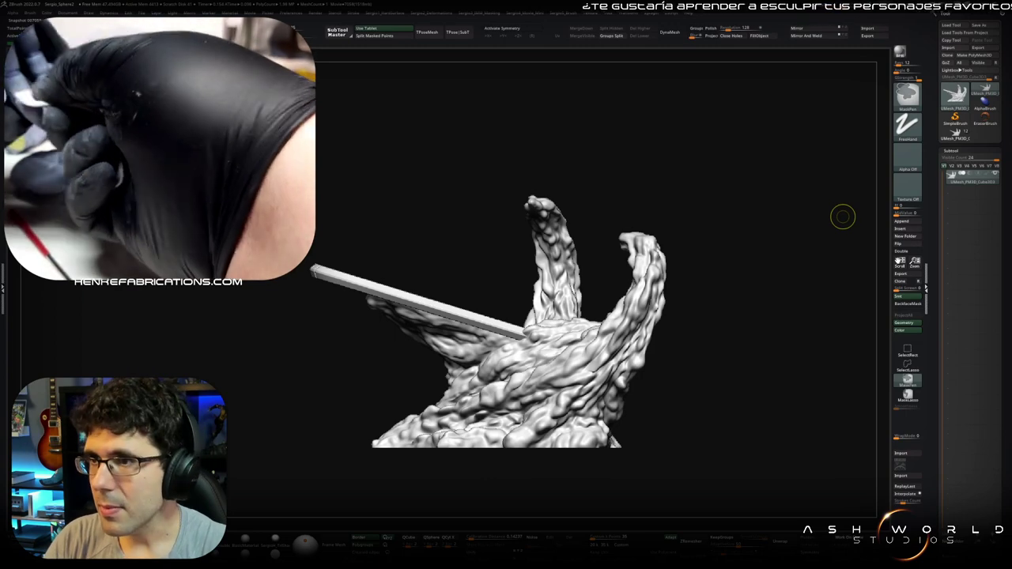
# Step: Return to the statue tool and make the figure subtool visible
pyautogui.press('ctrl')
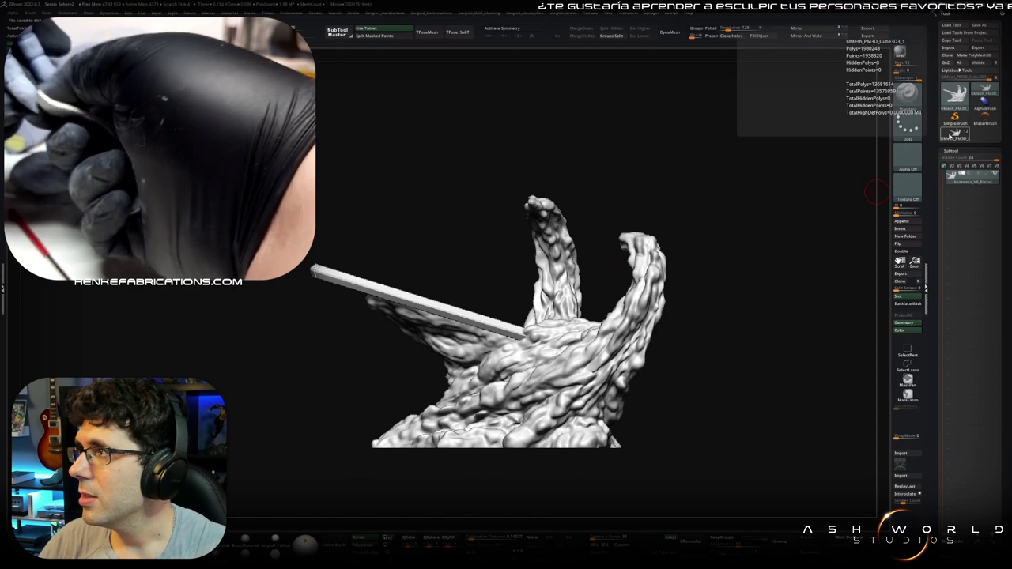
pyautogui.click(985, 93)
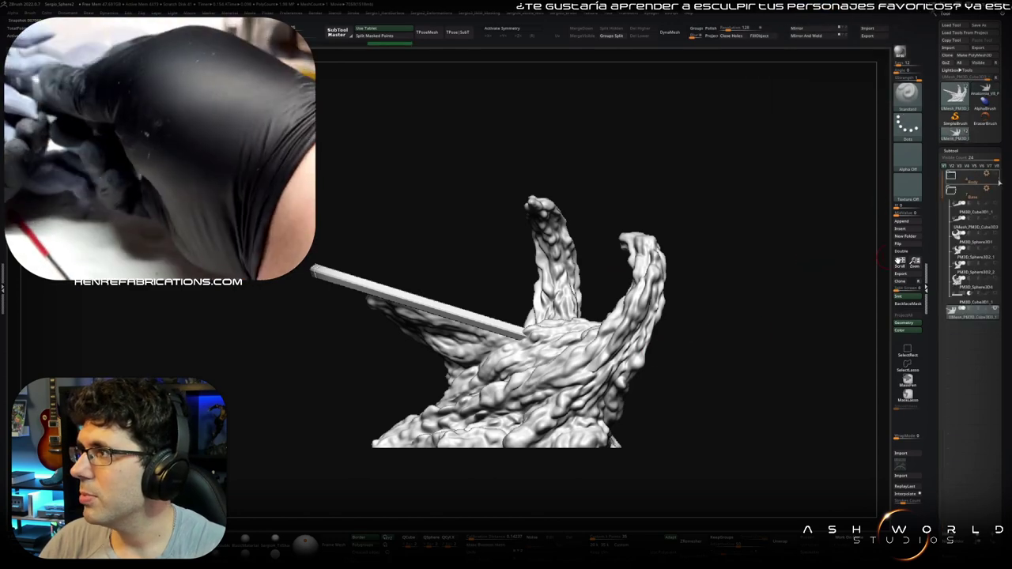
pyautogui.click(996, 175)
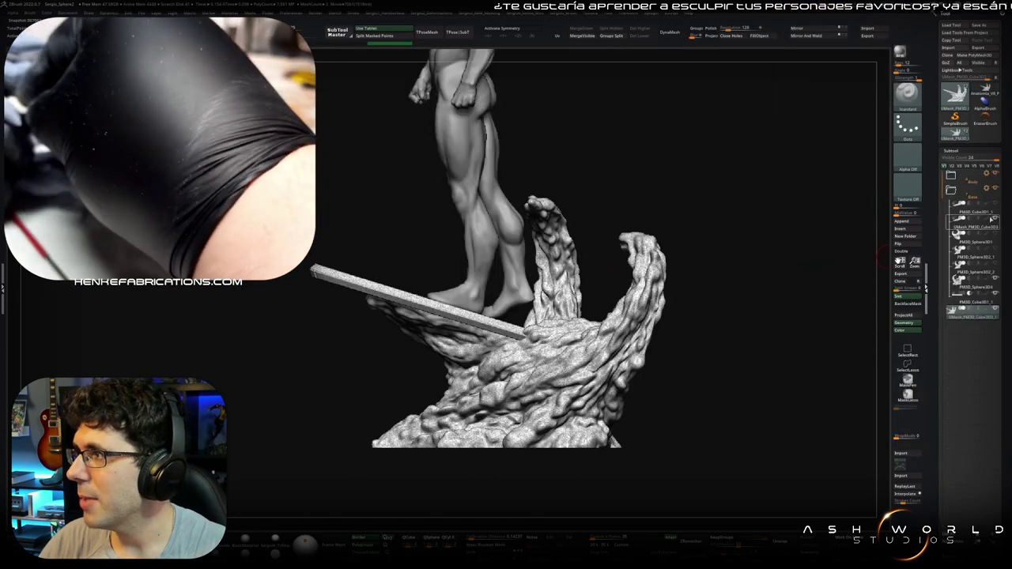
# Step: Turn the full statue to the front and check it from another angle
pyautogui.moveTo(712, 309); pyautogui.dragTo(559, 310)
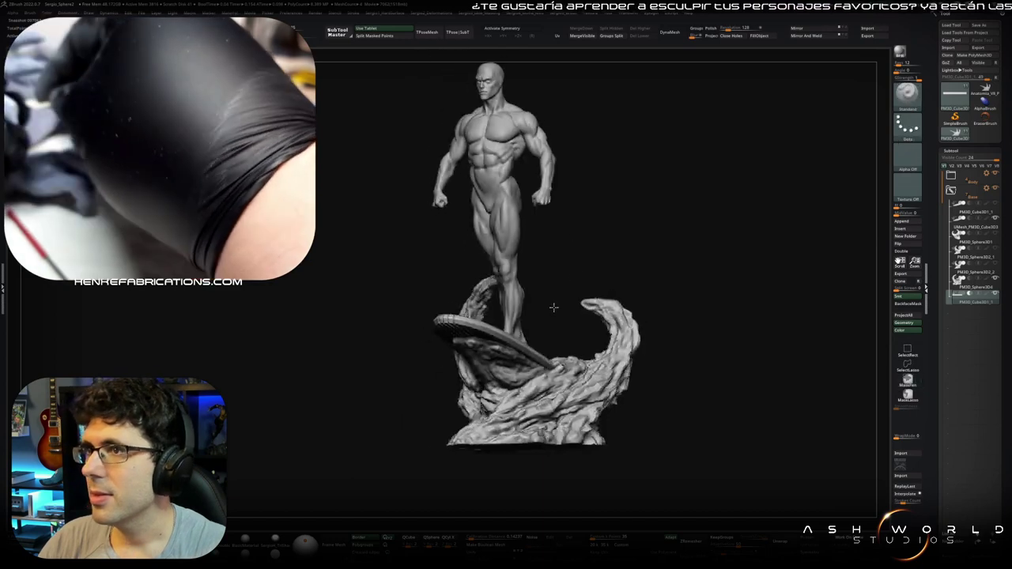
pyautogui.press('ctrl')
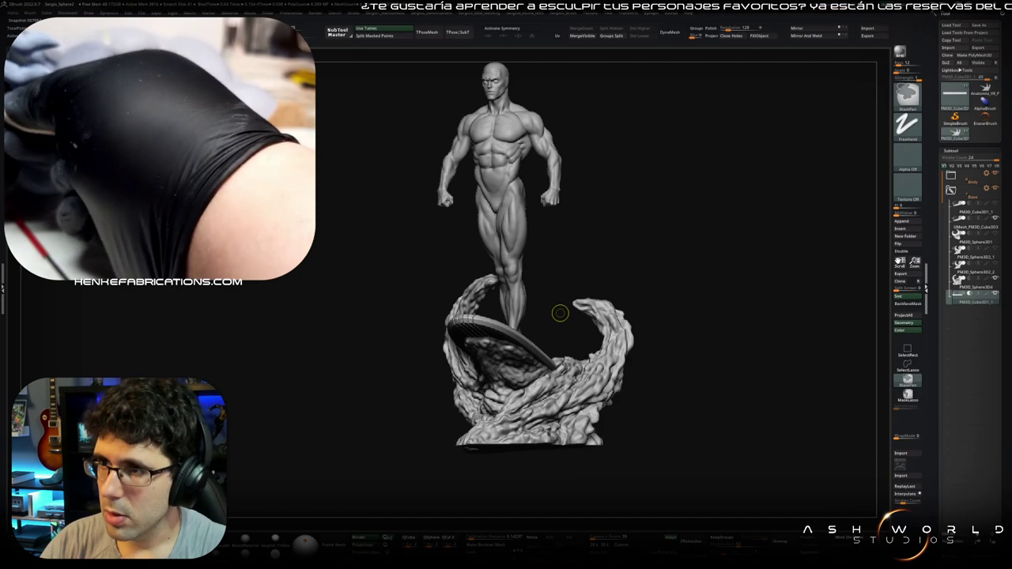
pyautogui.press('ctrl')
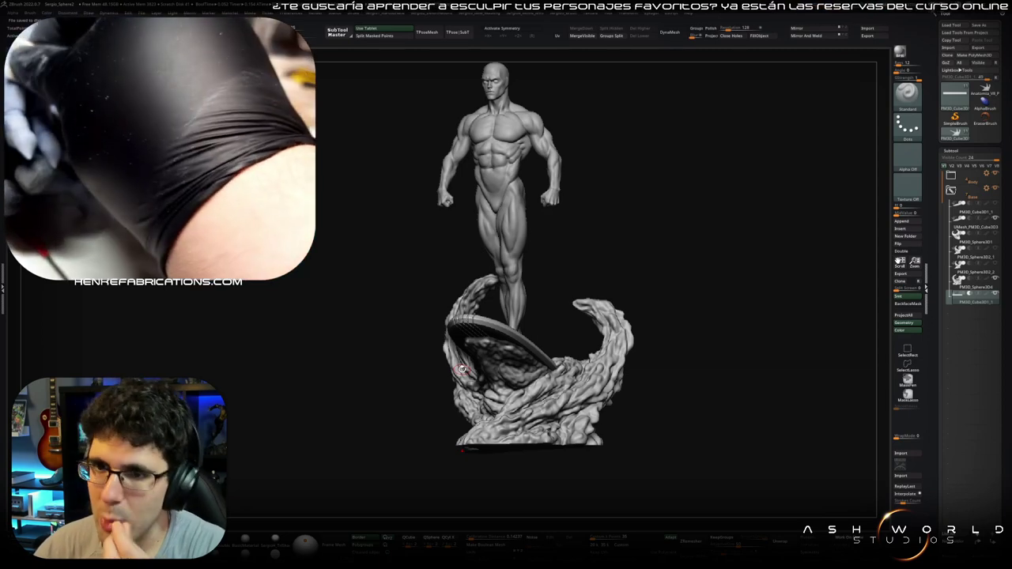
pyautogui.moveTo(462, 368); pyautogui.dragTo(533, 402, button='right')
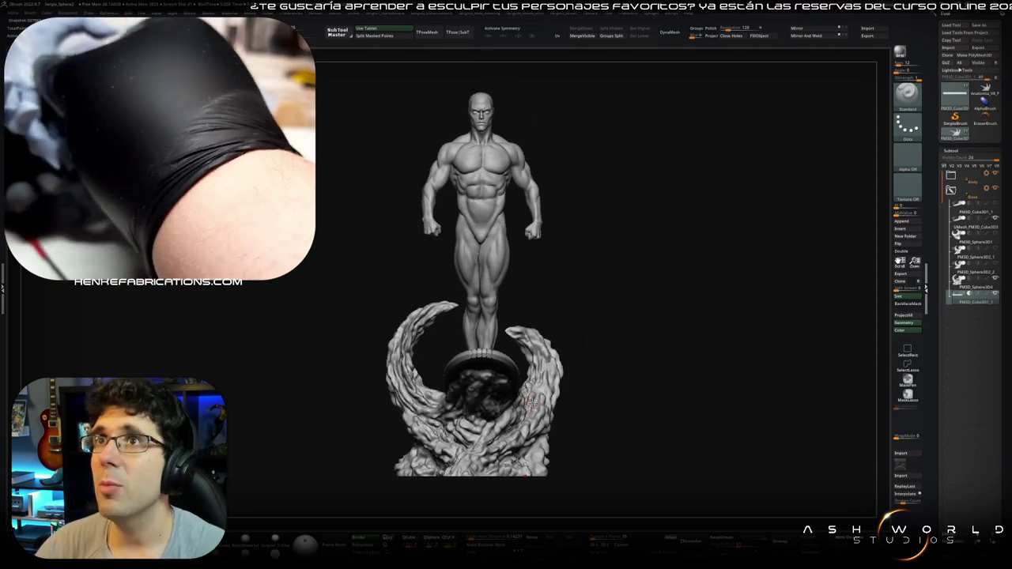
pyautogui.moveTo(532, 387)
pyautogui.mouseDown(button='right')
pyautogui.moveTo(554, 392)
pyautogui.moveTo(534, 450)
pyautogui.moveTo(543, 440)
pyautogui.mouseUp(button='right')
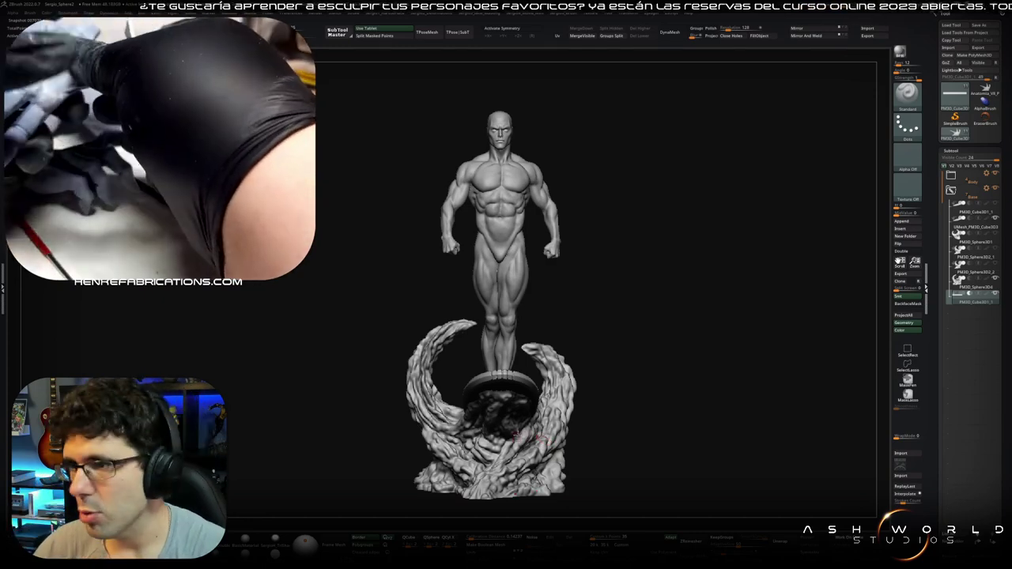
# Step: Check the base-only tool, then show only the figure and zoom in on its torso
pyautogui.click(985, 91)
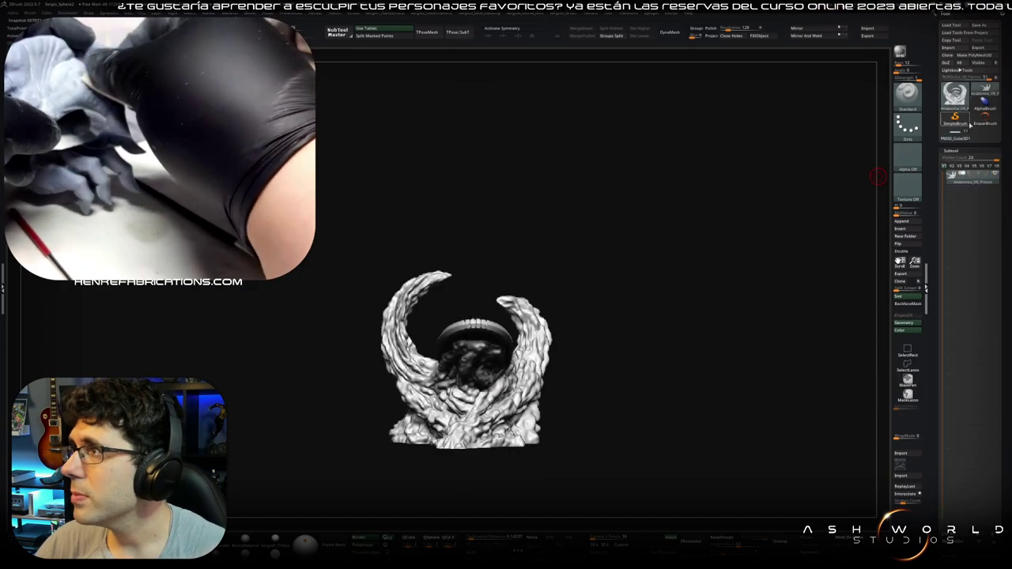
pyautogui.moveTo(443, 475)
pyautogui.mouseDown()
pyautogui.moveTo(583, 352)
pyautogui.moveTo(564, 369)
pyautogui.mouseUp()
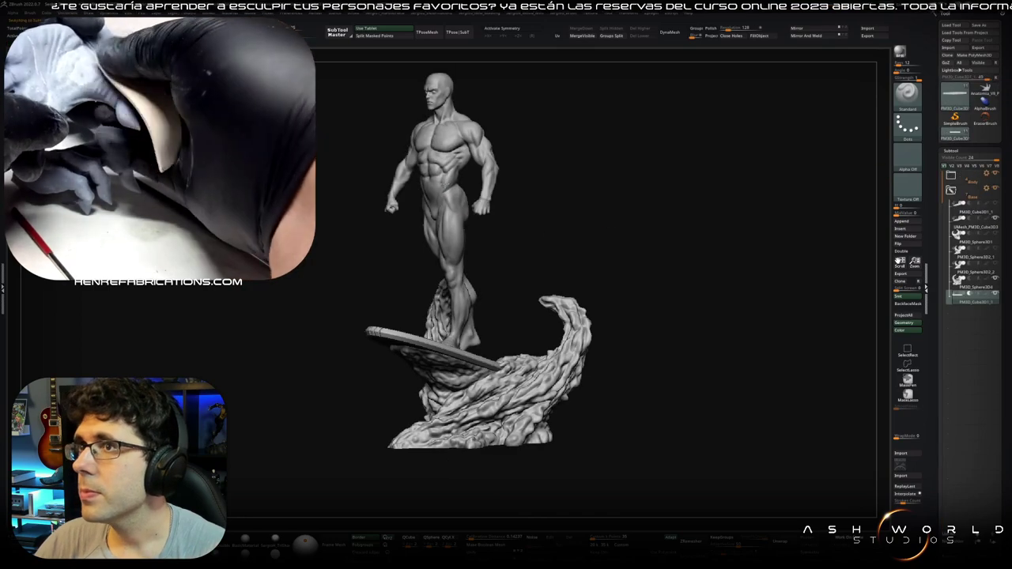
pyautogui.moveTo(564, 369); pyautogui.dragTo(508, 293)
pyautogui.press('f')
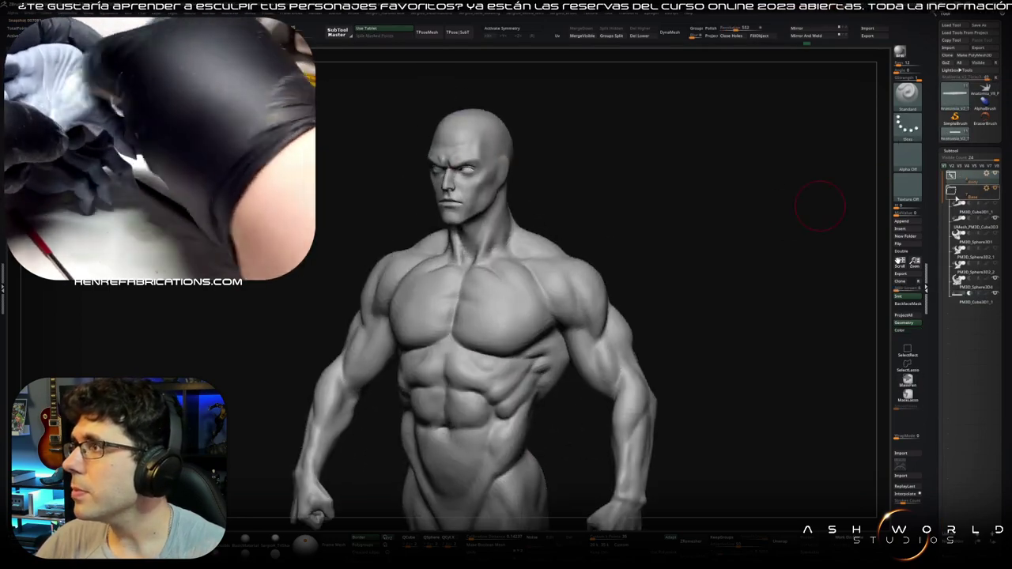
pyautogui.click(998, 189)
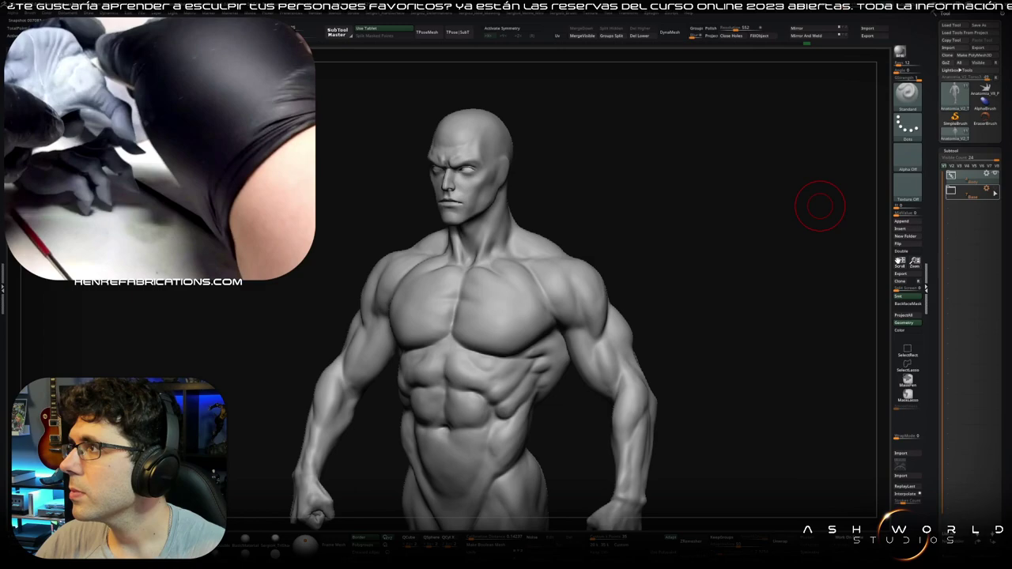
pyautogui.press('ctrl')
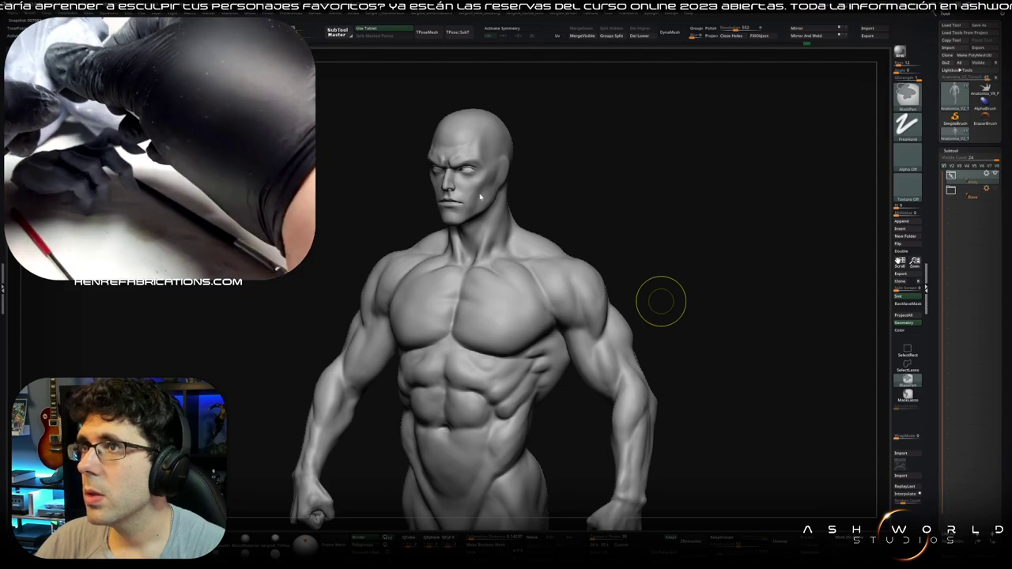
pyautogui.moveTo(661, 301); pyautogui.dragTo(601, 301)
pyautogui.moveTo(712, 316)
pyautogui.keyDown('alt'); pyautogui.mouseDown()
pyautogui.moveTo(453, 234)
pyautogui.moveTo(460, 299)
pyautogui.moveTo(443, 261)
pyautogui.moveTo(436, 325)
pyautogui.moveTo(511, 320)
pyautogui.moveTo(518, 402)
pyautogui.moveTo(519, 338)
pyautogui.moveTo(589, 313)
pyautogui.mouseUp(); pyautogui.keyUp('alt')
pyautogui.press('ctrl')
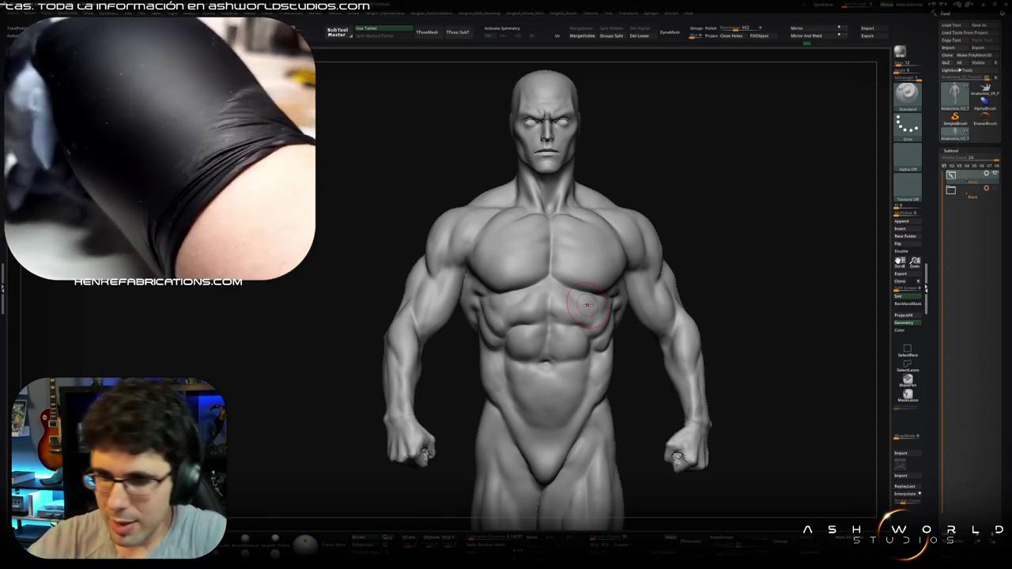
pyautogui.keyDown('alt'); pyautogui.moveTo(682, 289); pyautogui.dragTo(535, 316); pyautogui.keyUp('alt')
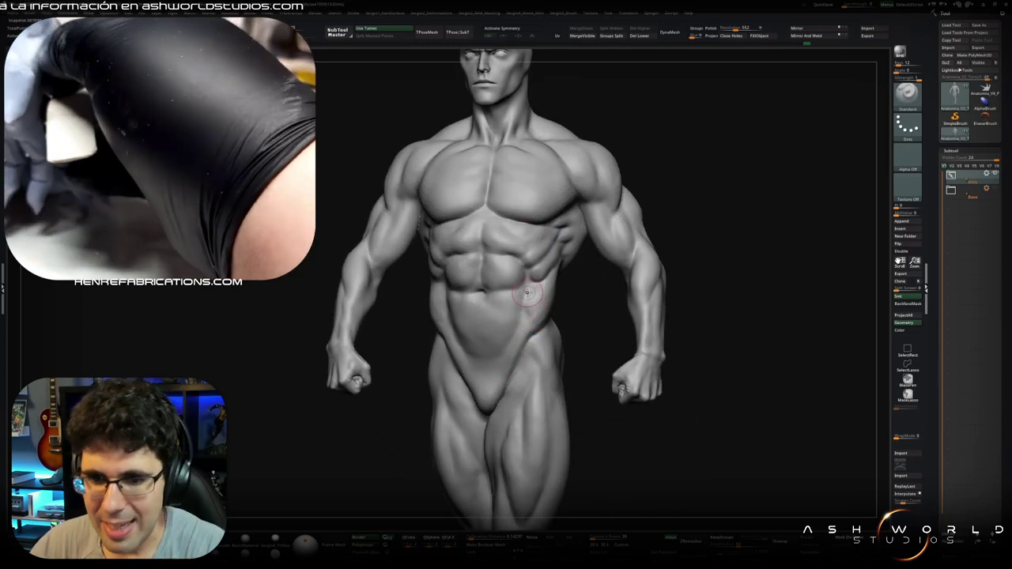
pyautogui.moveTo(526, 299)
pyautogui.keyDown('ctrl'); pyautogui.mouseDown(button='right')
pyautogui.moveTo(517, 271)
pyautogui.moveTo(596, 280)
pyautogui.mouseUp(button='right'); pyautogui.keyUp('ctrl')
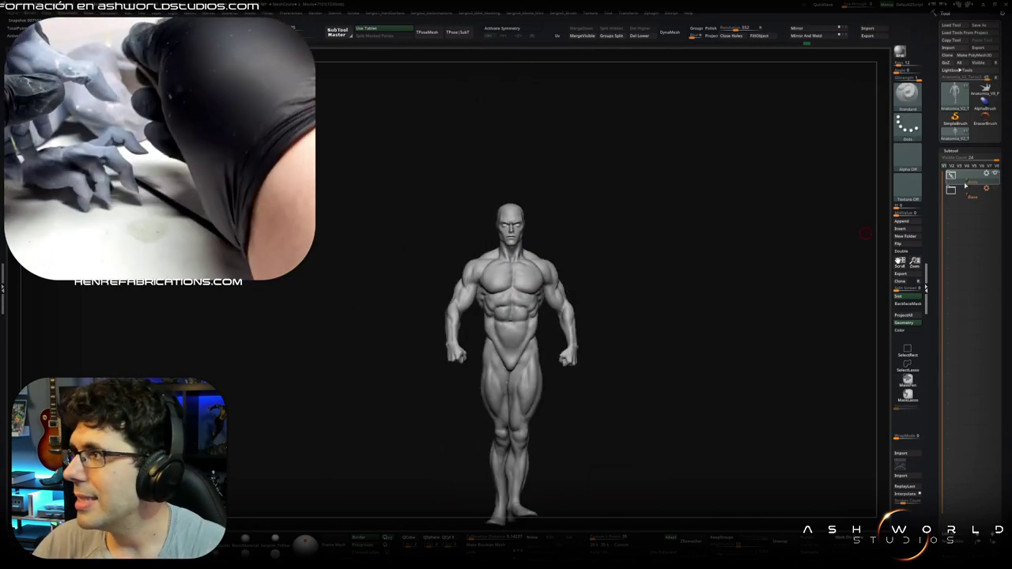
pyautogui.moveTo(658, 325); pyautogui.dragTo(635, 343, button='right')
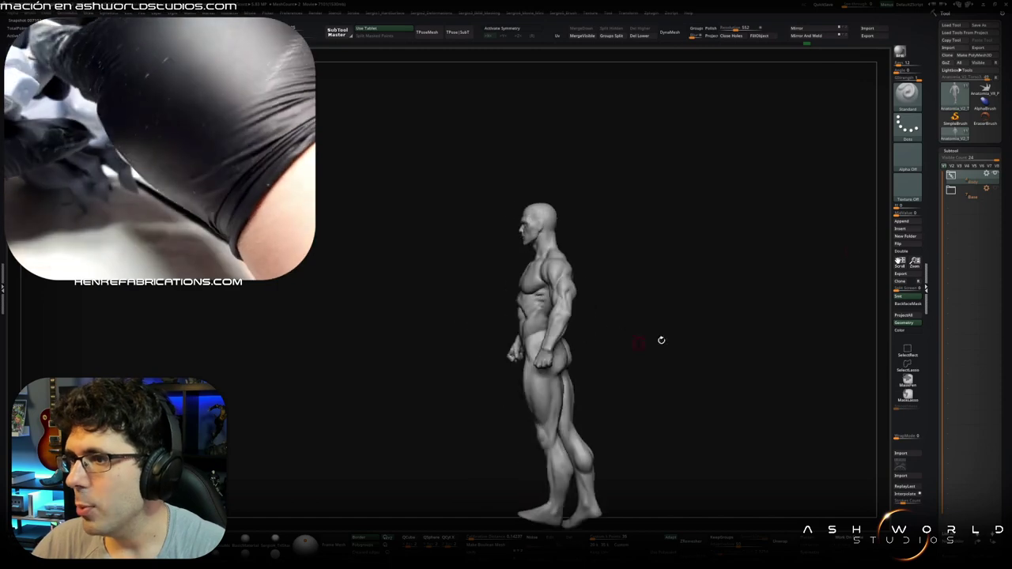
pyautogui.moveTo(656, 300); pyautogui.dragTo(959, 206, button='right')
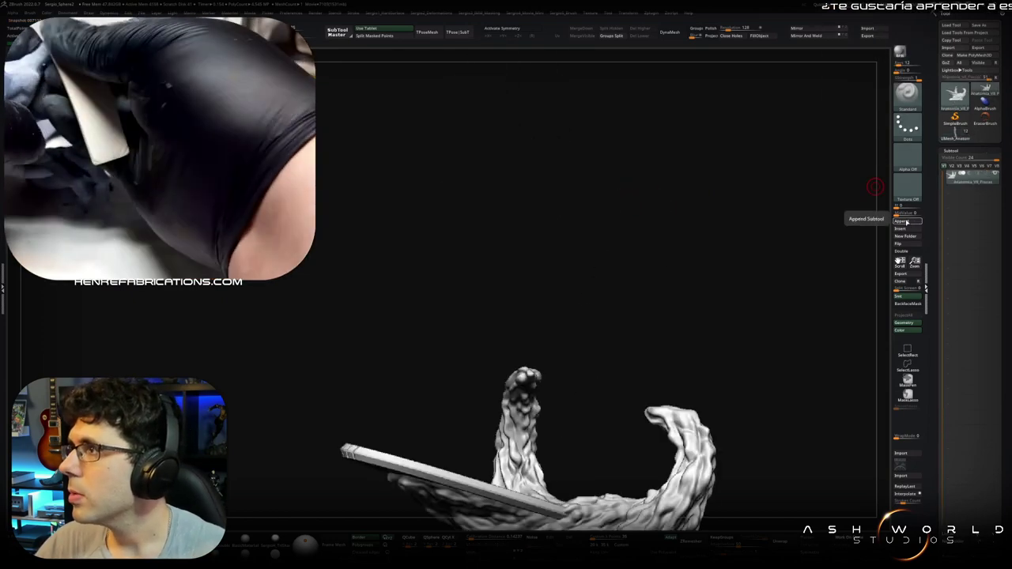
# Step: Append the UMesh_Anatomia tool and solo the figure, turned to face front
pyautogui.click(902, 220)
pyautogui.click(719, 239)
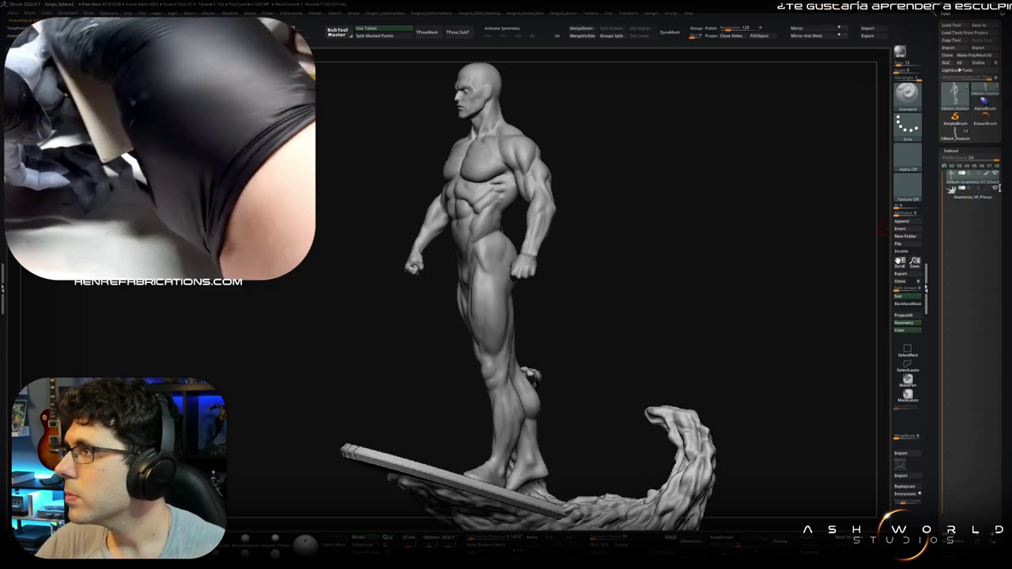
pyautogui.press('f')
pyautogui.keyDown('shift'); pyautogui.moveTo(498, 306); pyautogui.dragTo(525, 232); pyautogui.keyUp('shift')
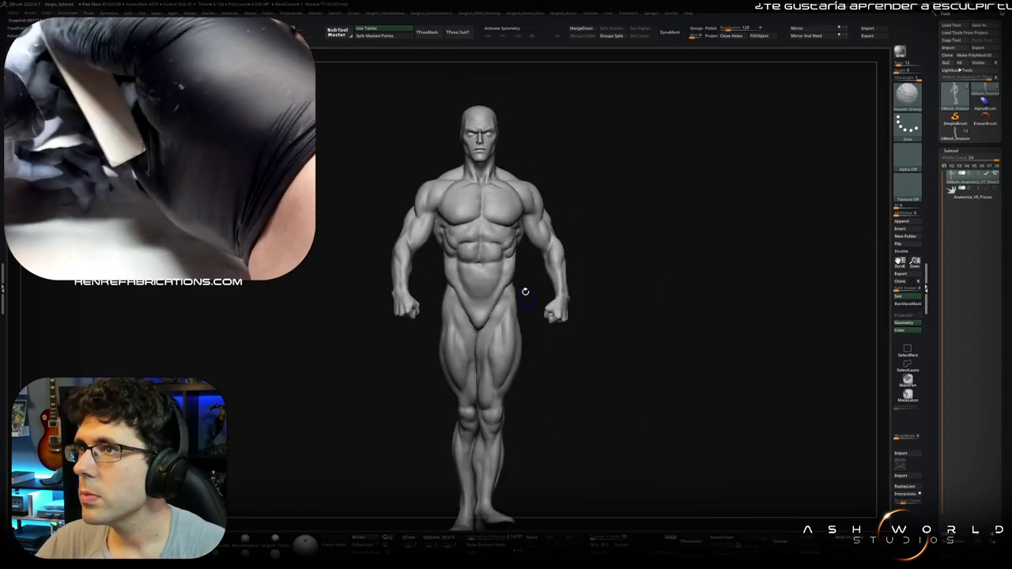
pyautogui.scroll(-3, 606, 222)
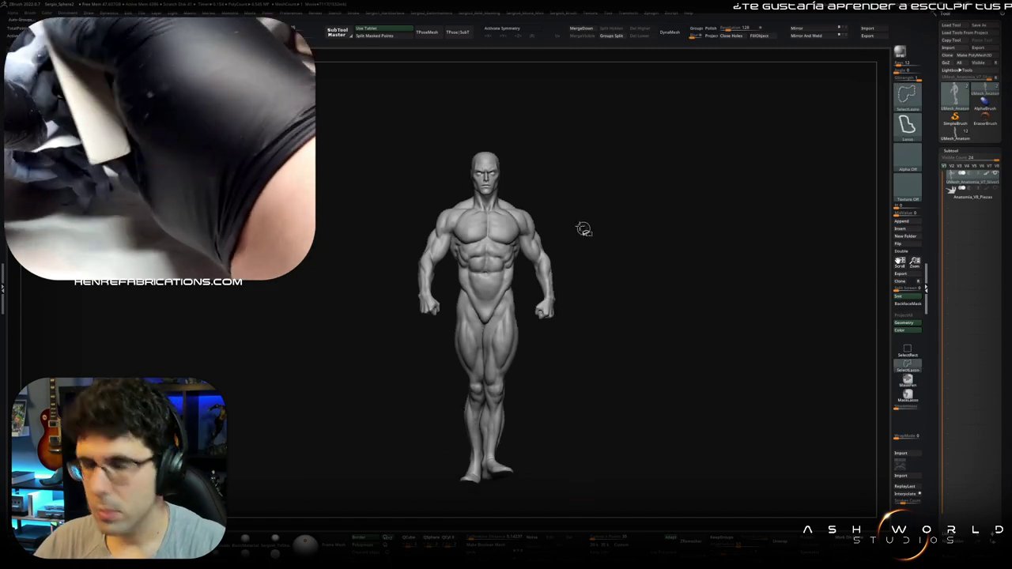
# Step: Isolate the figure's head with SelectRect and zoom in on the face
pyautogui.click(907, 350)
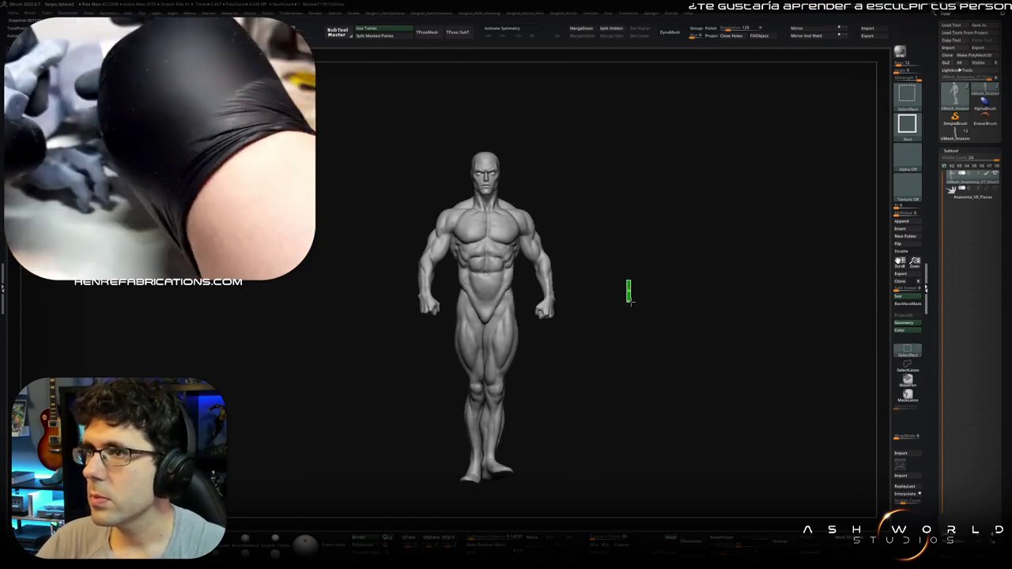
pyautogui.keyDown('ctrl'); pyautogui.keyDown('shift'); pyautogui.moveTo(625, 309); pyautogui.dragTo(609, 293); pyautogui.keyUp('shift'); pyautogui.keyUp('ctrl')
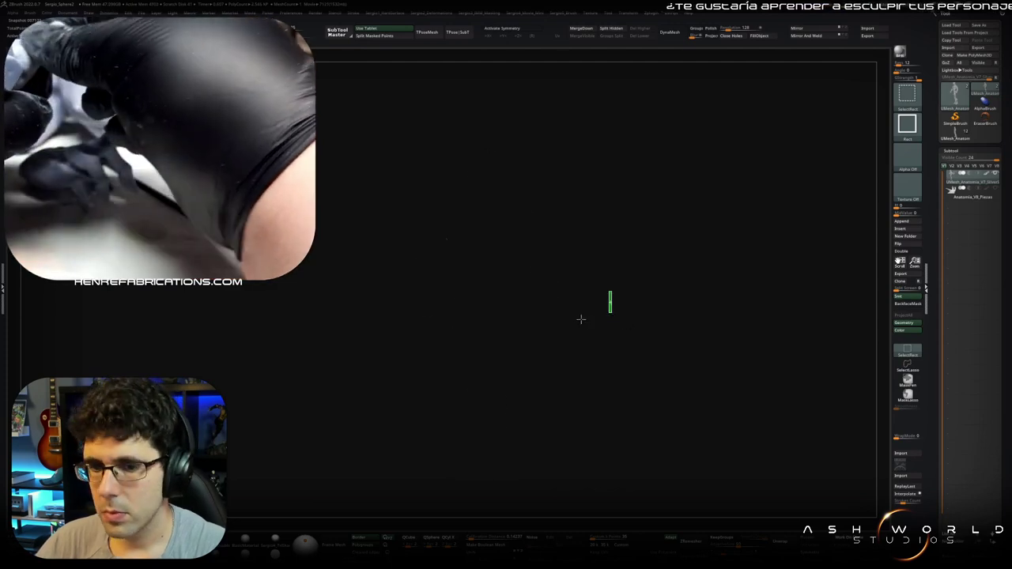
pyautogui.keyDown('ctrl'); pyautogui.keyDown('shift'); pyautogui.click(582, 322); pyautogui.keyUp('shift'); pyautogui.keyUp('ctrl')
pyautogui.moveTo(513, 301); pyautogui.dragTo(483, 299)
pyautogui.keyDown('ctrl'); pyautogui.keyDown('shift'); pyautogui.moveTo(481, 135); pyautogui.dragTo(522, 211); pyautogui.keyUp('shift'); pyautogui.keyUp('ctrl')
pyautogui.press('f')
pyautogui.moveTo(541, 194)
pyautogui.mouseDown(button='right')
pyautogui.moveTo(533, 277)
pyautogui.moveTo(518, 306)
pyautogui.moveTo(545, 188)
pyautogui.mouseUp(button='right')
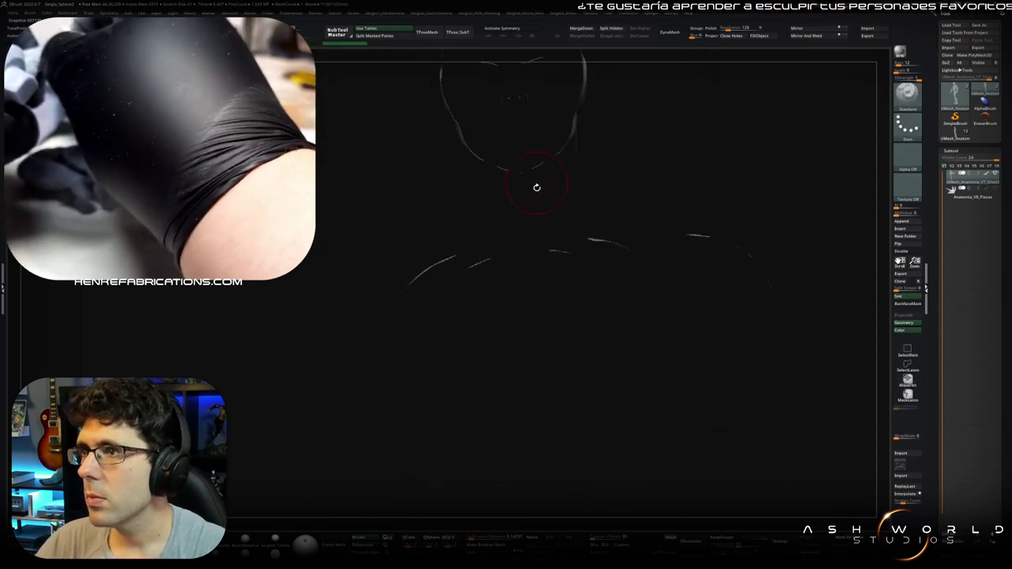
# Step: Restore the hidden body, rotate around it, and isolate one clenched fist
pyautogui.keyDown('ctrl'); pyautogui.keyDown('shift'); pyautogui.click(597, 269); pyautogui.keyUp('shift'); pyautogui.keyUp('ctrl')
pyautogui.moveTo(597, 269)
pyautogui.mouseDown(button='right')
pyautogui.moveTo(659, 160)
pyautogui.moveTo(583, 210)
pyautogui.moveTo(533, 203)
pyautogui.moveTo(597, 214)
pyautogui.mouseUp(button='right')
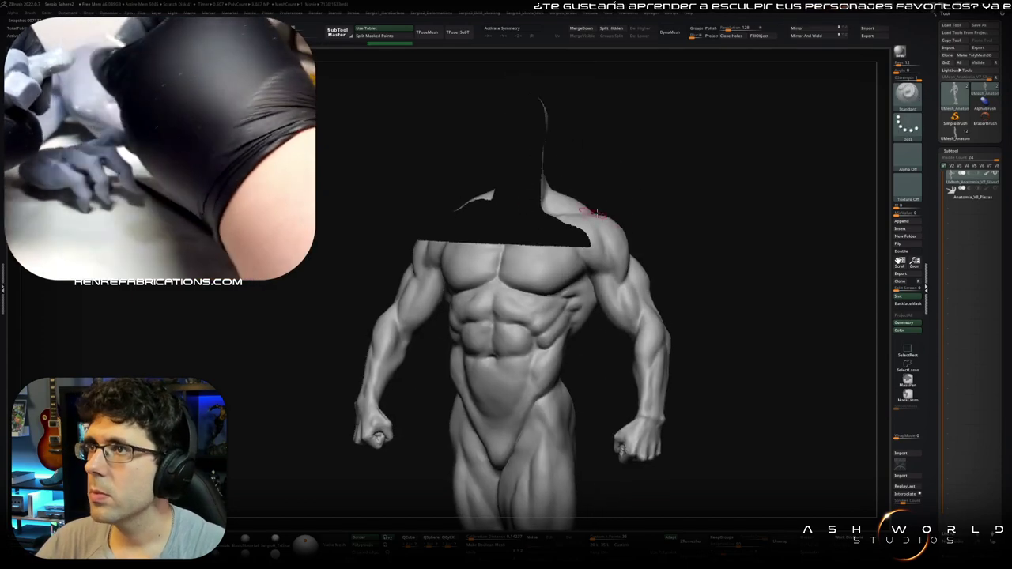
pyautogui.moveTo(667, 140)
pyautogui.mouseDown(button='right')
pyautogui.moveTo(491, 340)
pyautogui.moveTo(628, 311)
pyautogui.mouseUp(button='right')
pyautogui.keyDown('ctrl'); pyautogui.keyDown('shift'); pyautogui.moveTo(658, 271); pyautogui.dragTo(558, 366); pyautogui.keyUp('shift'); pyautogui.keyUp('ctrl')
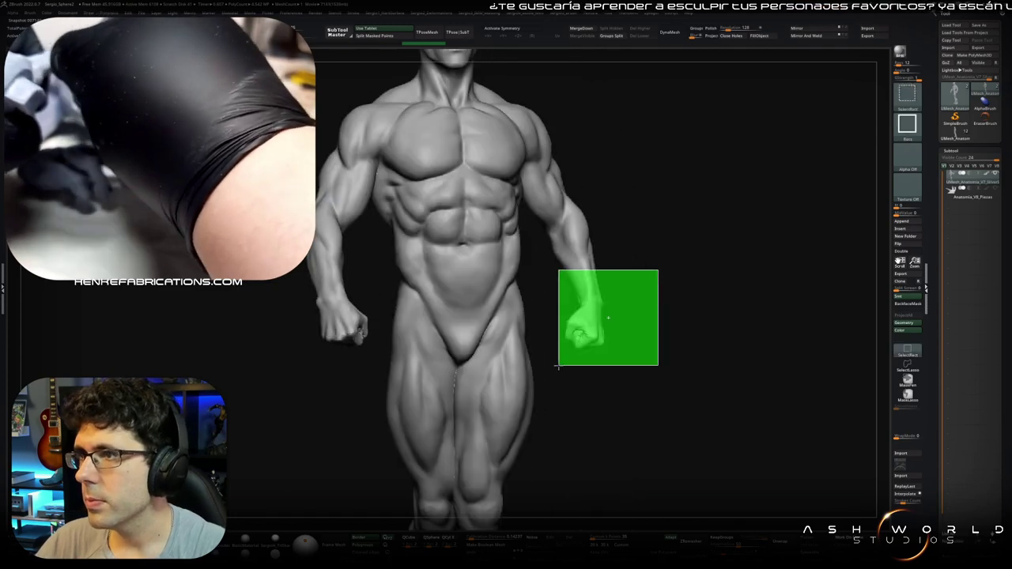
pyautogui.moveTo(558, 366)
pyautogui.keyDown('alt'); pyautogui.mouseDown(button='right')
pyautogui.moveTo(593, 461)
pyautogui.moveTo(601, 365)
pyautogui.moveTo(593, 388)
pyautogui.moveTo(619, 343)
pyautogui.moveTo(652, 342)
pyautogui.moveTo(486, 358)
pyautogui.moveTo(507, 282)
pyautogui.moveTo(528, 278)
pyautogui.mouseUp(button='right'); pyautogui.keyUp('alt')
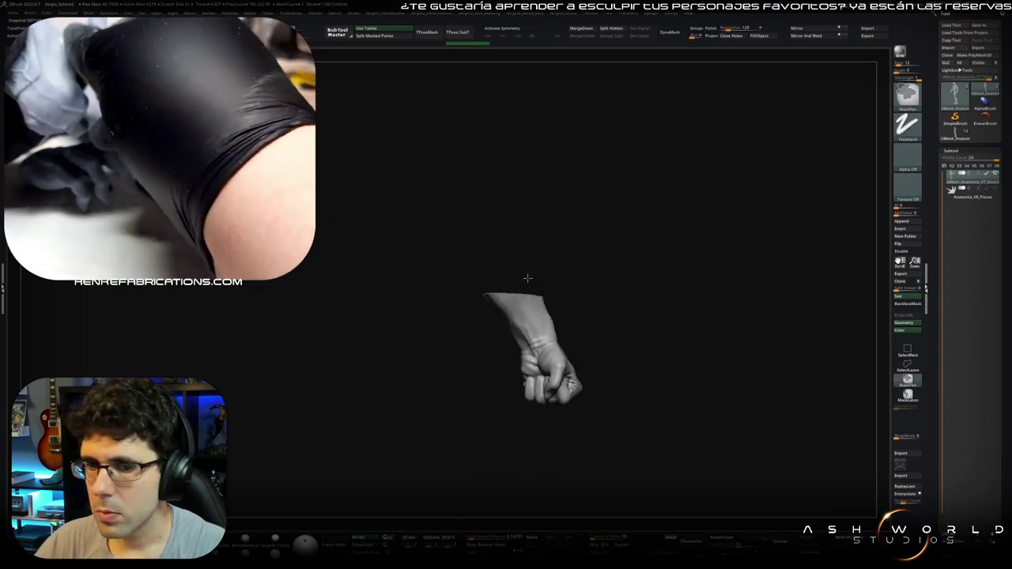
pyautogui.hotkey('ctrl', 'shift')
# Step: Show the whole figure, add an Untitled Folder, and insert a Sphere3D part
pyautogui.keyDown('ctrl'); pyautogui.keyDown('shift'); pyautogui.click(761, 286); pyautogui.keyUp('shift'); pyautogui.keyUp('ctrl')
pyautogui.click(867, 227)
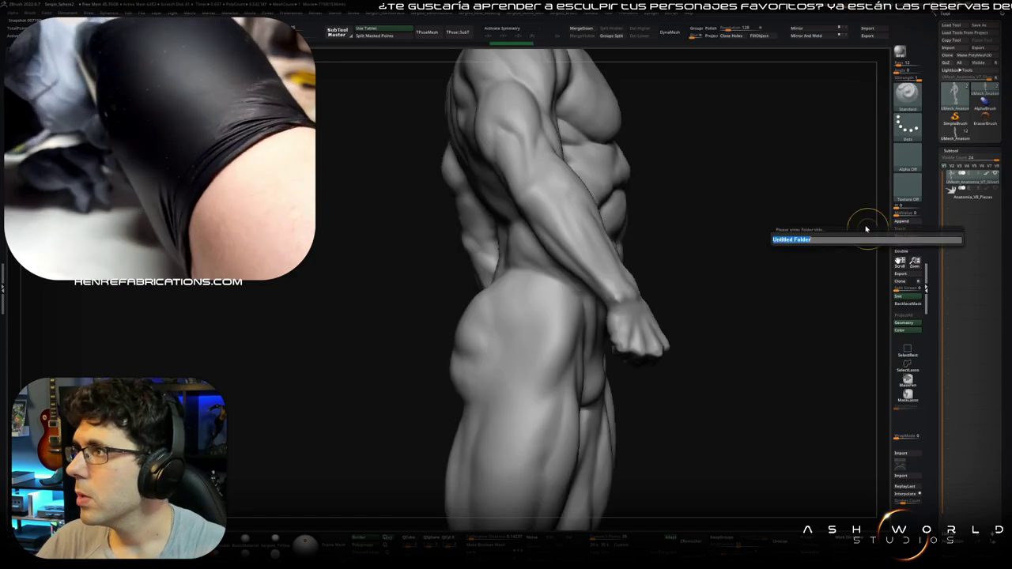
pyautogui.press('Return')
pyautogui.click(900, 229)
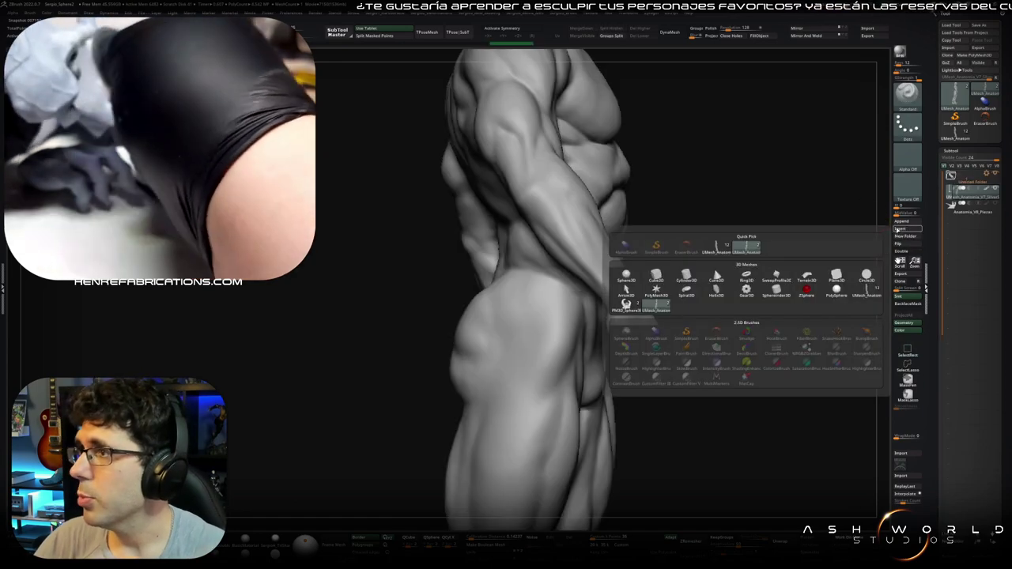
pyautogui.click(637, 275)
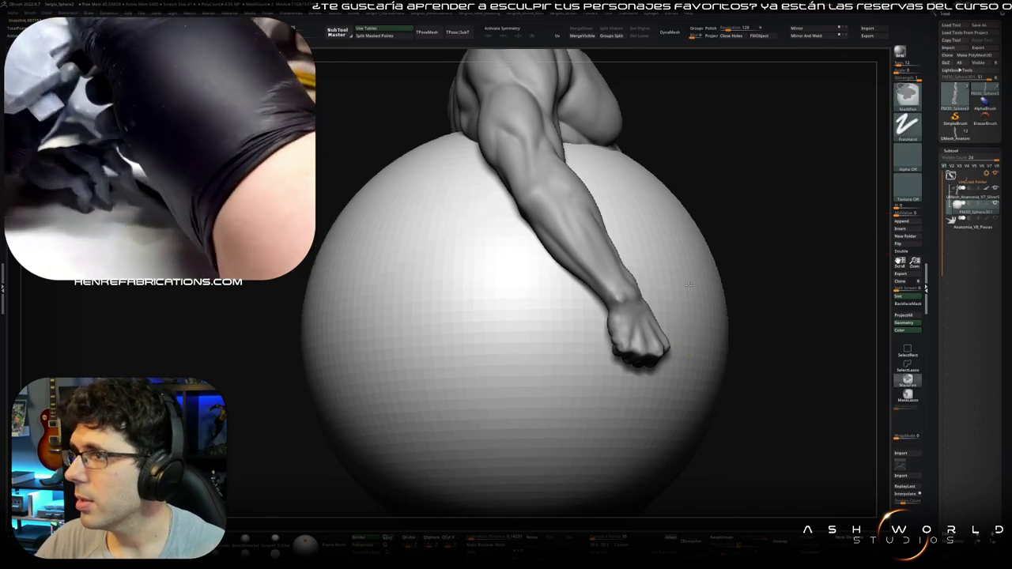
# Step: Scale the sphere down with Transpose and move it into the figure's fist
pyautogui.press('f')
pyautogui.moveTo(689, 327)
pyautogui.keyDown('alt'); pyautogui.mouseDown()
pyautogui.moveTo(747, 335)
pyautogui.moveTo(614, 323)
pyautogui.mouseUp(); pyautogui.keyUp('alt')
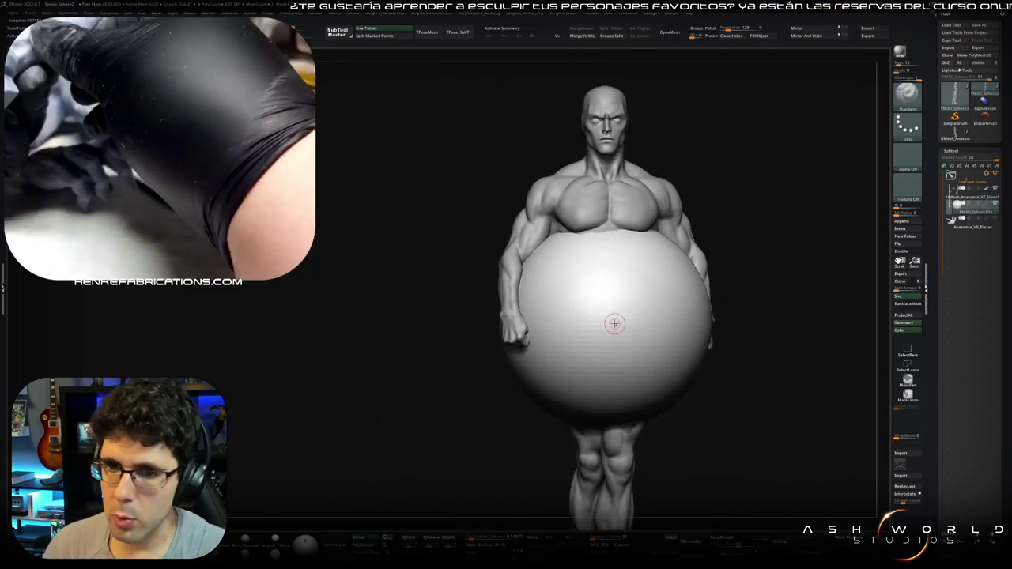
pyautogui.moveTo(769, 247)
pyautogui.mouseDown()
pyautogui.moveTo(671, 284)
pyautogui.moveTo(416, 301)
pyautogui.moveTo(502, 315)
pyautogui.moveTo(494, 318)
pyautogui.mouseUp()
pyautogui.press('w')
pyautogui.moveTo(459, 349); pyautogui.dragTo(443, 356)
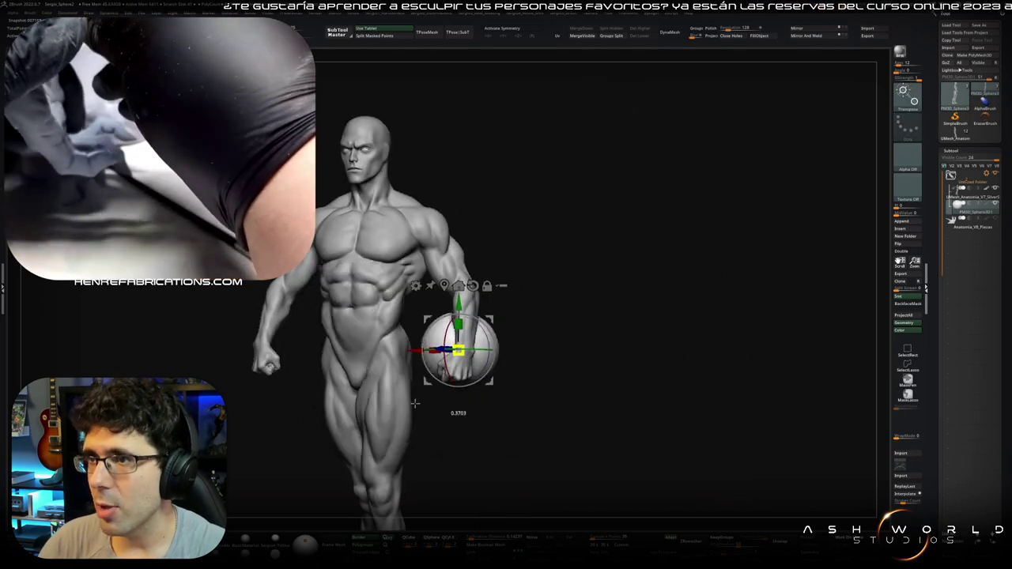
pyautogui.moveTo(569, 348)
pyautogui.mouseDown()
pyautogui.moveTo(495, 348)
pyautogui.moveTo(430, 370)
pyautogui.mouseUp()
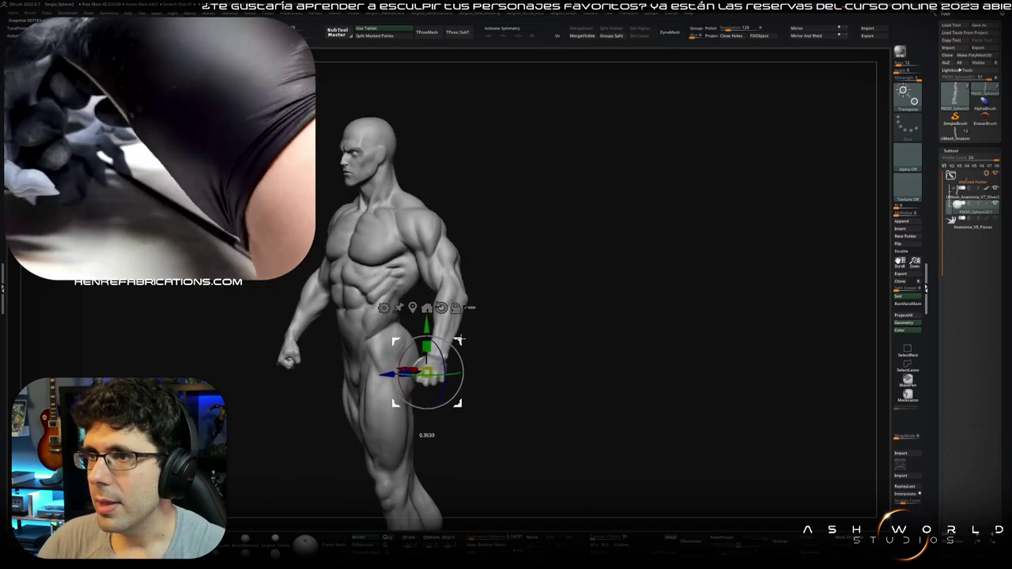
pyautogui.moveTo(506, 341); pyautogui.dragTo(469, 334)
pyautogui.moveTo(427, 365); pyautogui.dragTo(453, 386)
# Step: Shrink the ball to fit the fist and colour it red from the quick palette
pyautogui.scroll(5, 474, 379)
pyautogui.scroll(-5, 492, 384)
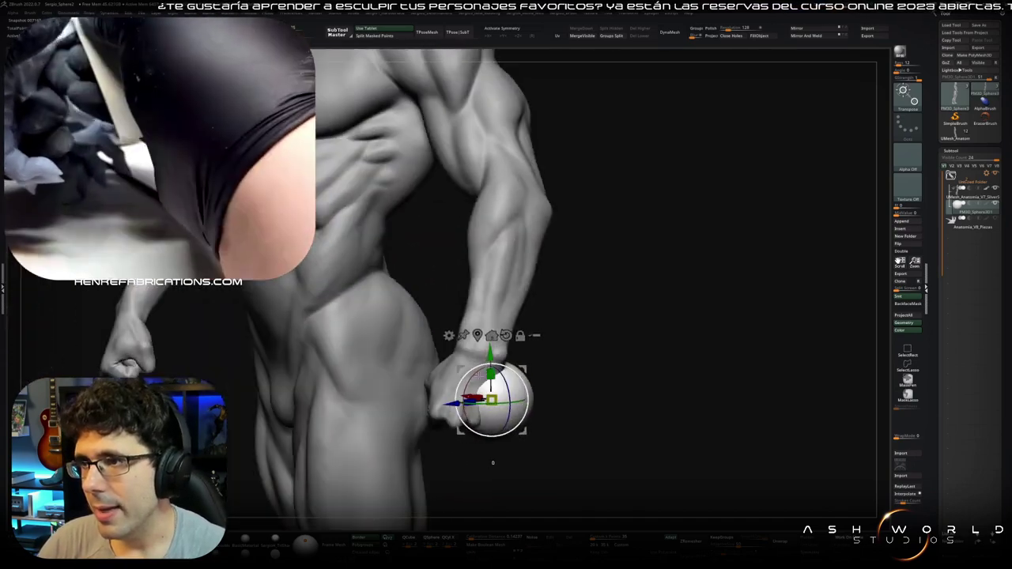
pyautogui.moveTo(469, 388); pyautogui.dragTo(440, 395)
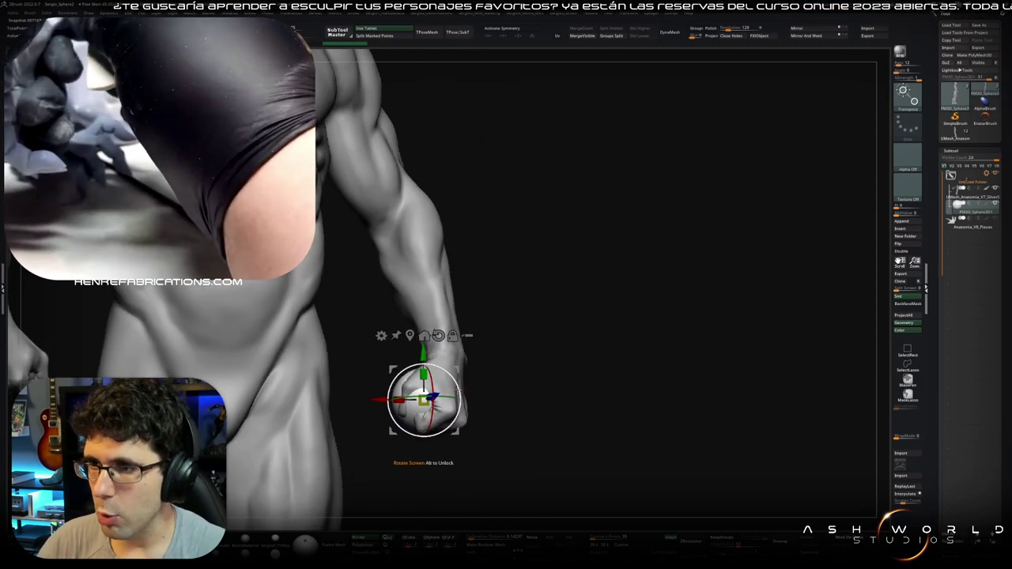
pyautogui.press('q')
pyautogui.press('space')
pyautogui.click(382, 423)
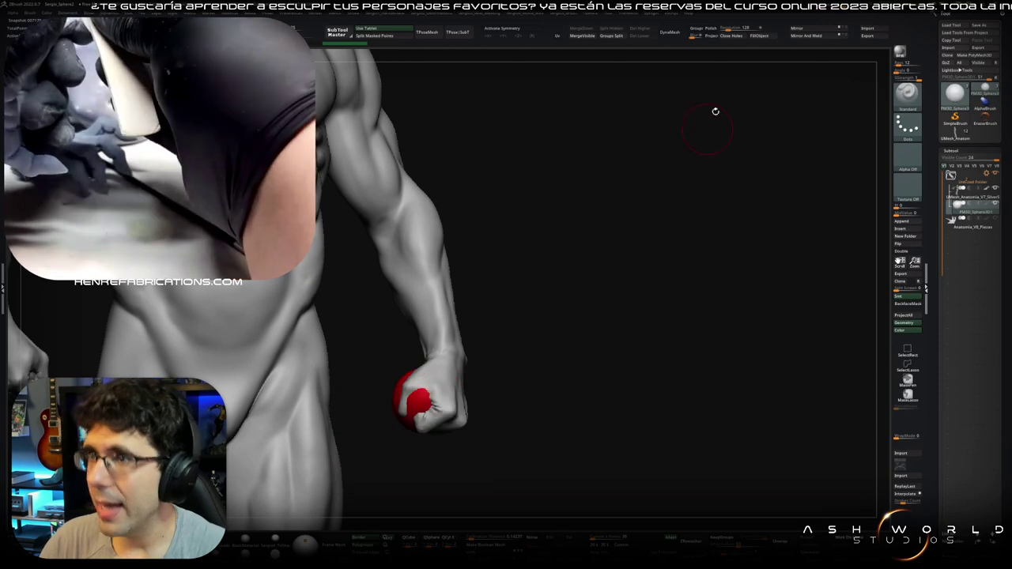
pyautogui.press('space')
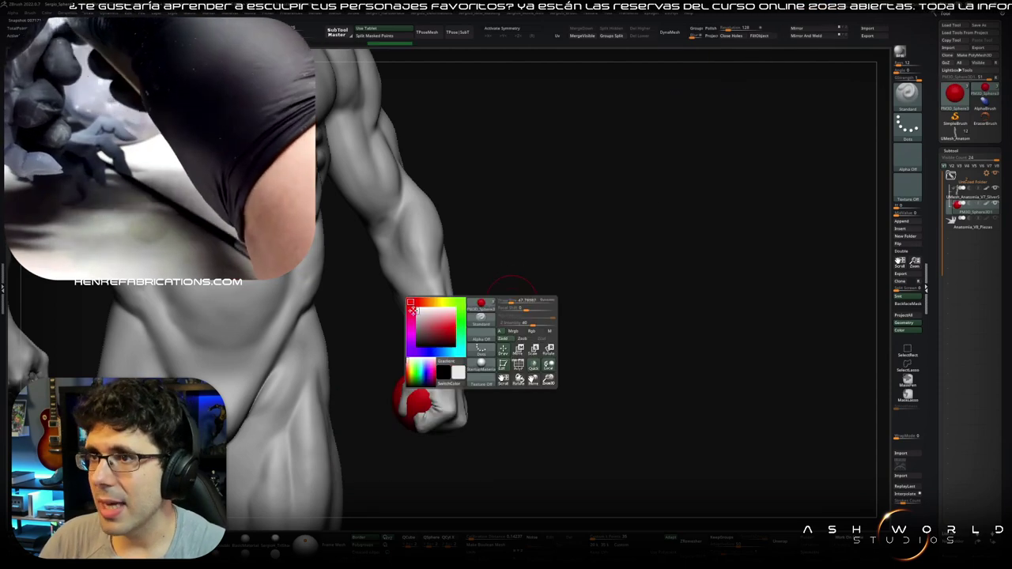
pyautogui.moveTo(416, 329); pyautogui.dragTo(440, 354)
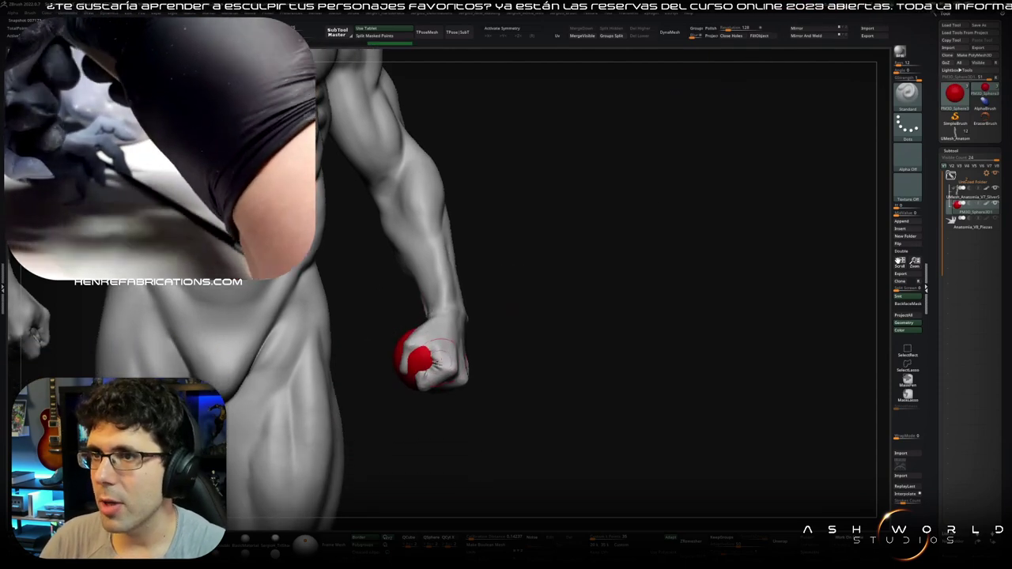
pyautogui.keyDown('ctrl'); pyautogui.keyDown('shift'); pyautogui.moveTo(502, 226); pyautogui.dragTo(374, 452); pyautogui.keyUp('shift'); pyautogui.keyUp('ctrl')
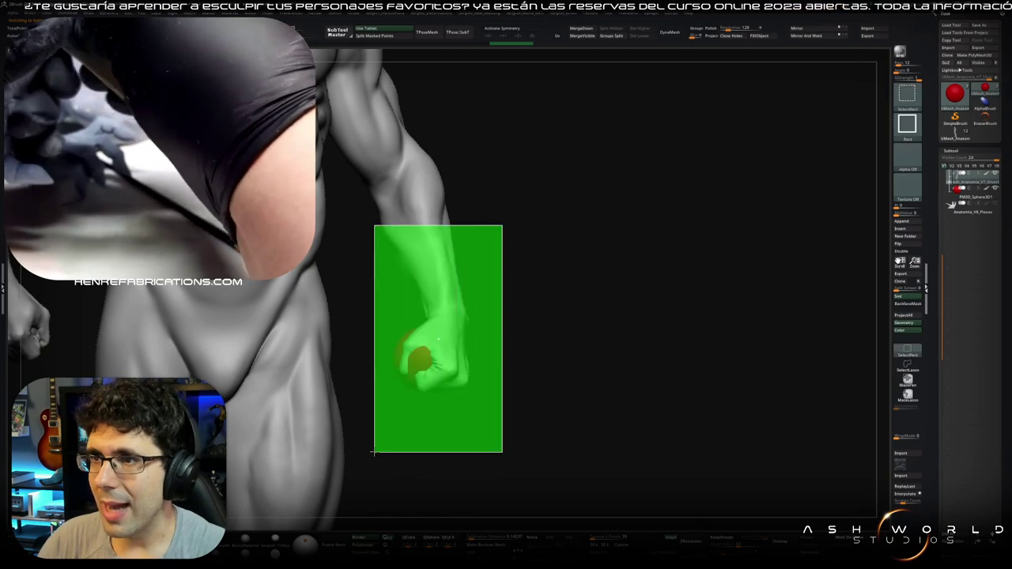
pyautogui.moveTo(431, 372)
pyautogui.mouseDown()
pyautogui.moveTo(470, 343)
pyautogui.moveTo(432, 363)
pyautogui.moveTo(444, 360)
pyautogui.mouseUp()
pyautogui.keyDown('ctrl'); pyautogui.keyDown('shift'); pyautogui.click(454, 349); pyautogui.keyUp('shift'); pyautogui.keyUp('ctrl')
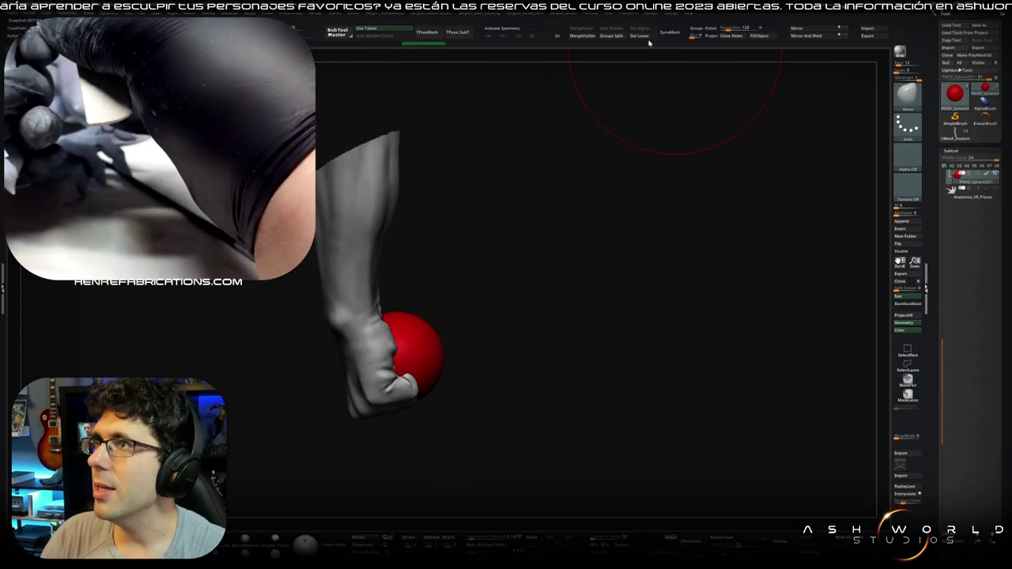
# Step: Push the red ball smaller and deeper into the fist with Move, then rotate to check
pyautogui.moveTo(459, 354)
pyautogui.mouseDown()
pyautogui.moveTo(393, 353)
pyautogui.moveTo(381, 387)
pyautogui.moveTo(392, 371)
pyautogui.moveTo(355, 414)
pyautogui.moveTo(350, 403)
pyautogui.moveTo(363, 404)
pyautogui.moveTo(317, 388)
pyautogui.moveTo(386, 357)
pyautogui.moveTo(373, 322)
pyautogui.mouseUp()
pyautogui.scroll(2, 309, 384)
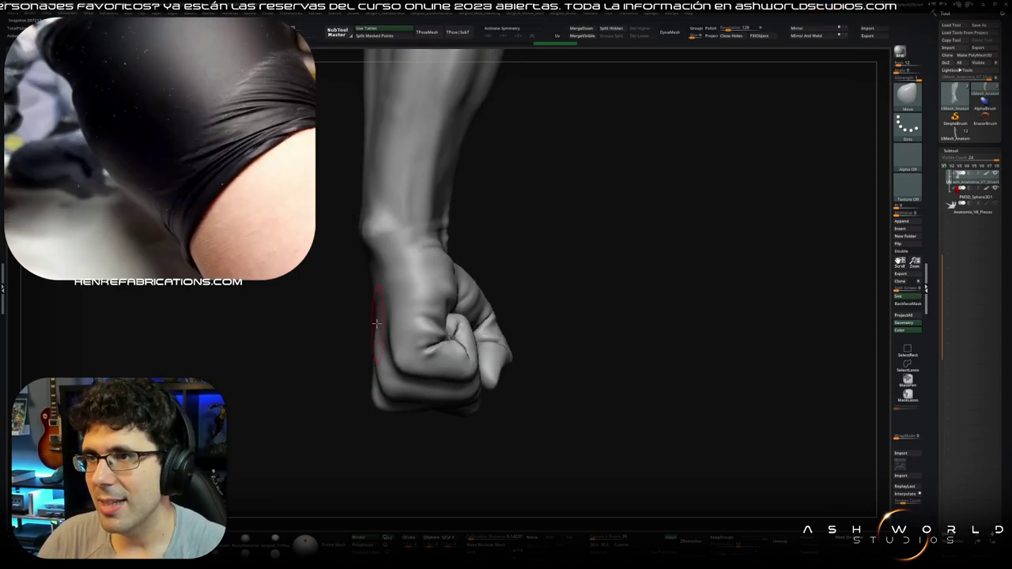
pyautogui.moveTo(376, 350); pyautogui.dragTo(402, 368)
# Step: Switch to the clay brush and orbit the forearm and fist
pyautogui.press('b')
pyautogui.press('c')
pyautogui.press('b')
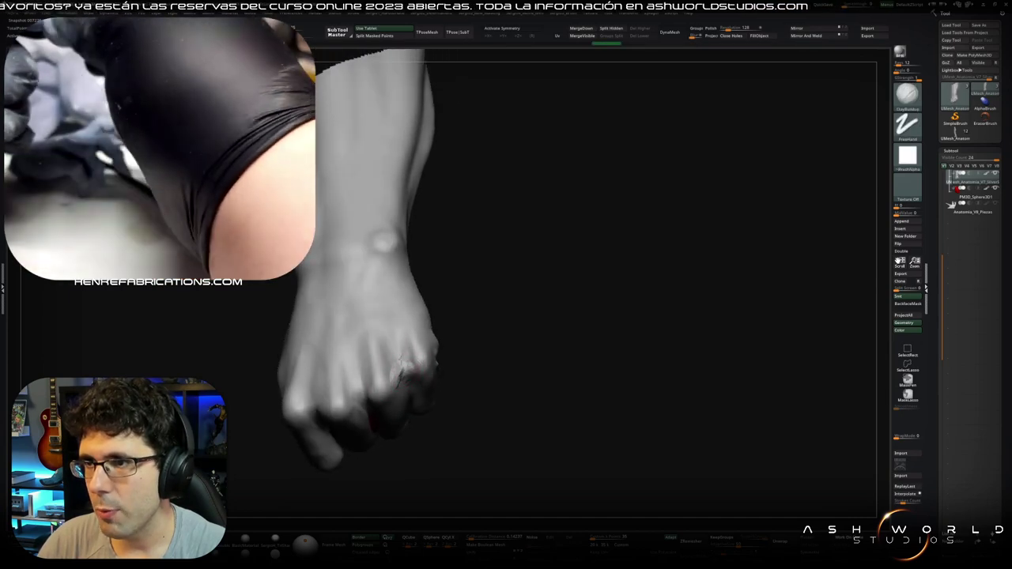
pyautogui.press('shift')
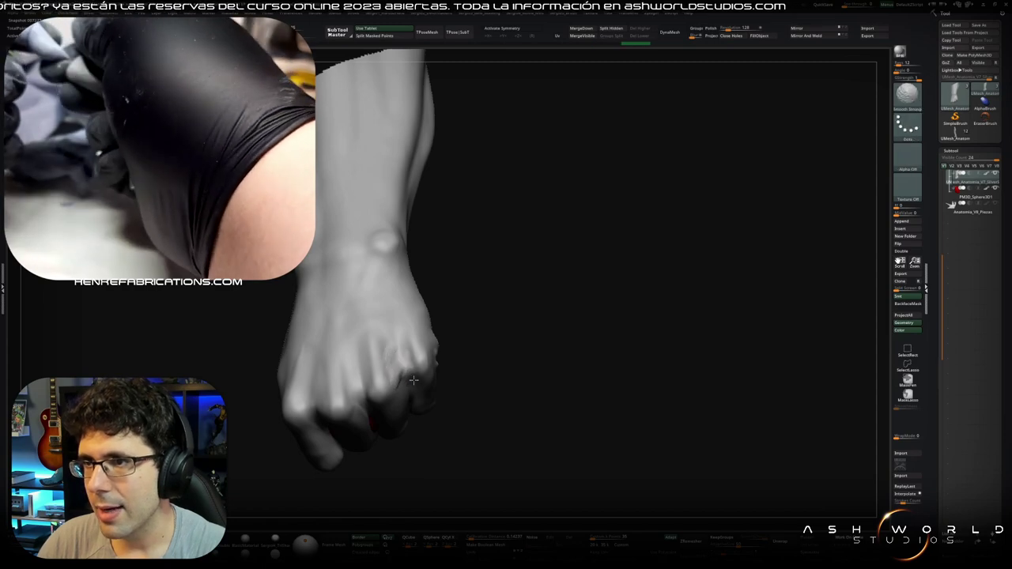
pyautogui.moveTo(390, 377); pyautogui.dragTo(404, 367)
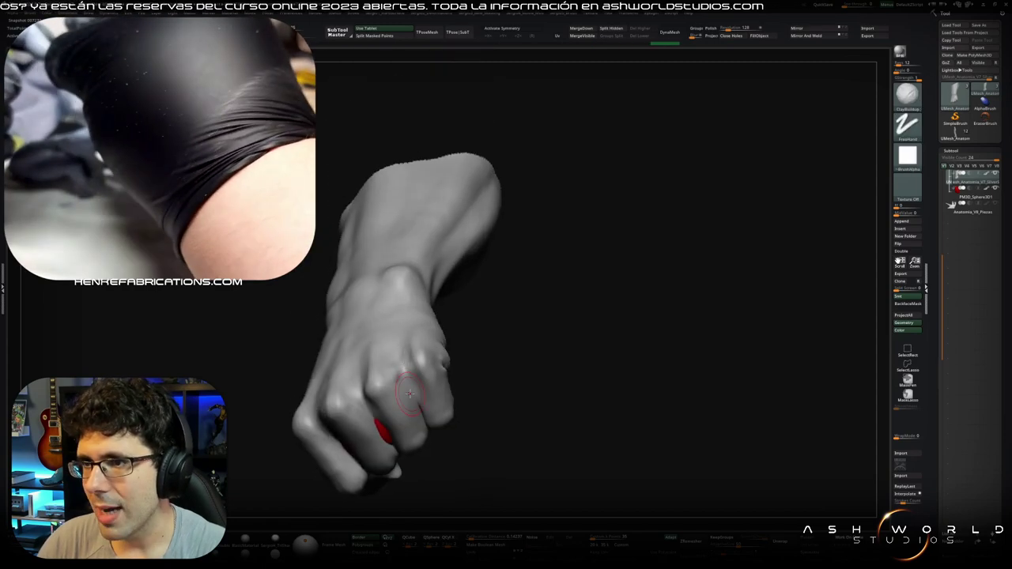
pyautogui.moveTo(420, 393); pyautogui.dragTo(419, 403, button='right')
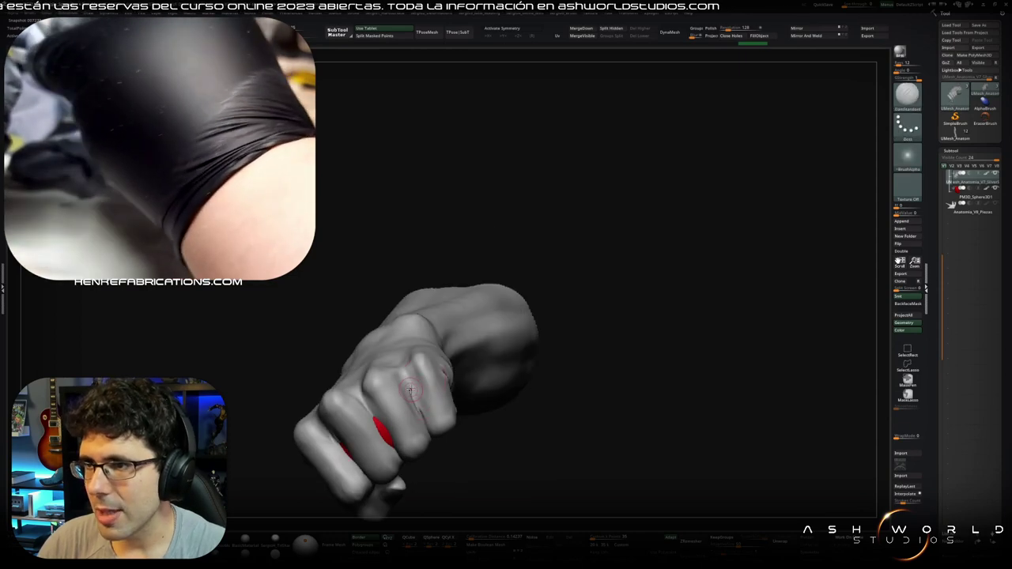
pyautogui.moveTo(413, 396); pyautogui.dragTo(422, 403, button='right')
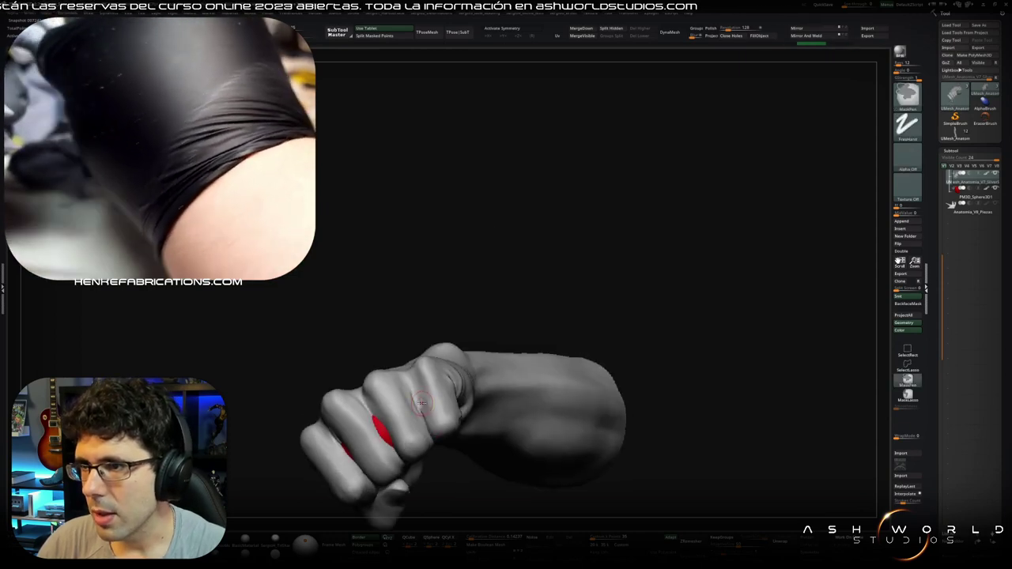
# Step: Rotate the fist through several angles to inspect the knuckles
pyautogui.press('ctrl')
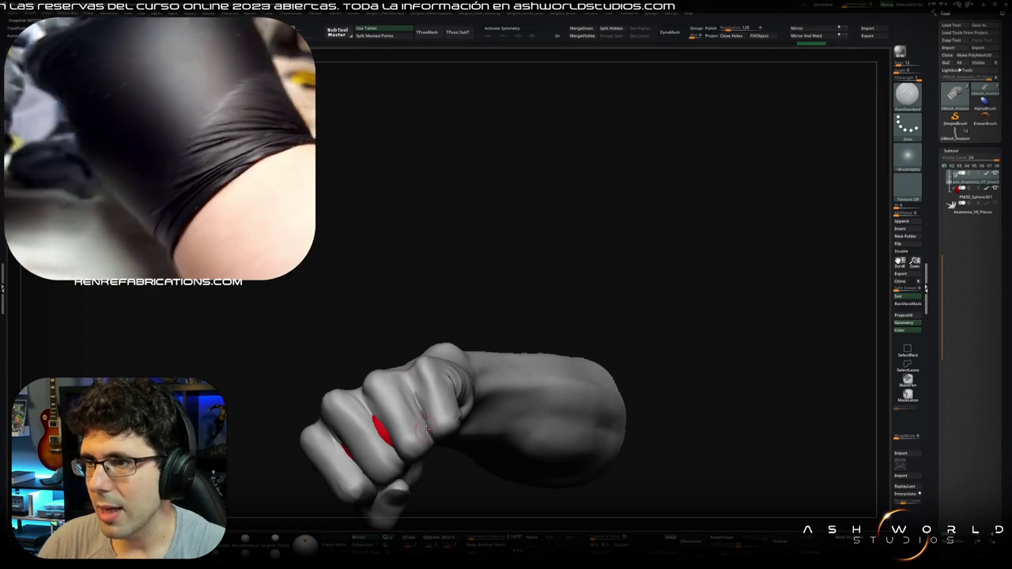
pyautogui.moveTo(433, 437); pyautogui.dragTo(354, 384, button='right')
pyautogui.press('ctrl')
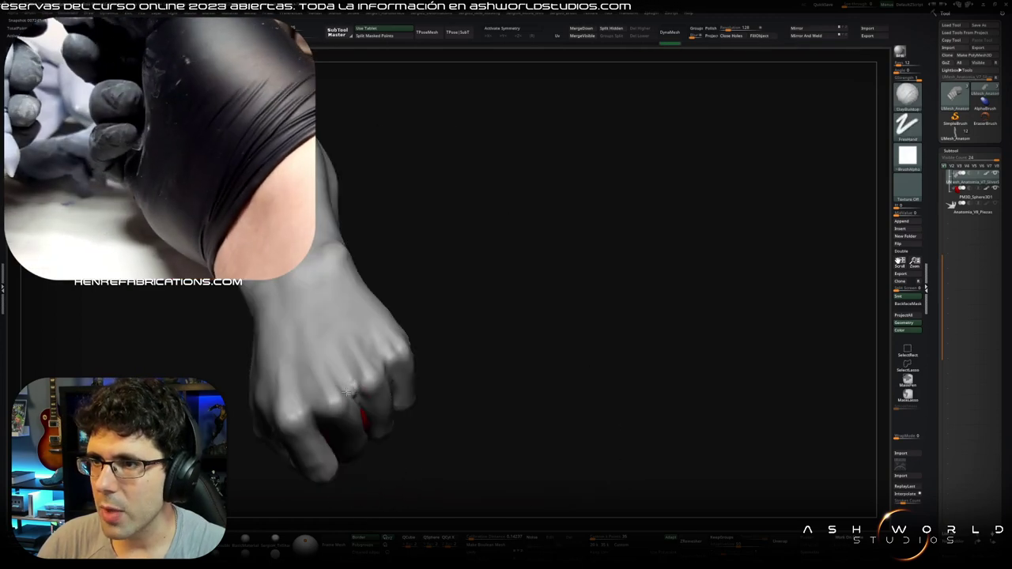
pyautogui.press('shift')
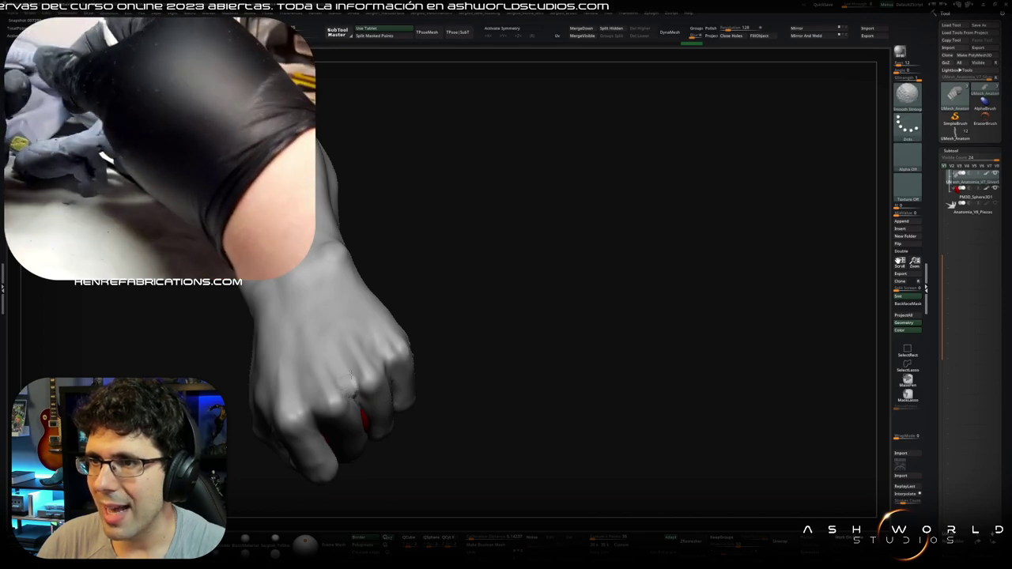
pyautogui.moveTo(351, 376)
pyautogui.mouseDown(button='right')
pyautogui.moveTo(353, 395)
pyautogui.moveTo(422, 339)
pyautogui.mouseUp(button='right')
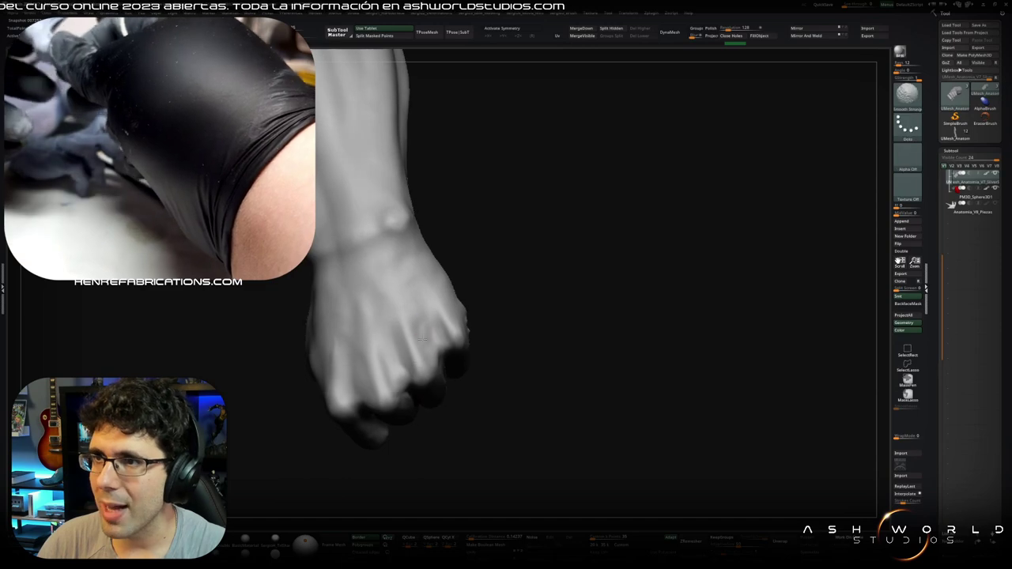
pyautogui.moveTo(422, 340); pyautogui.dragTo(360, 407, button='right')
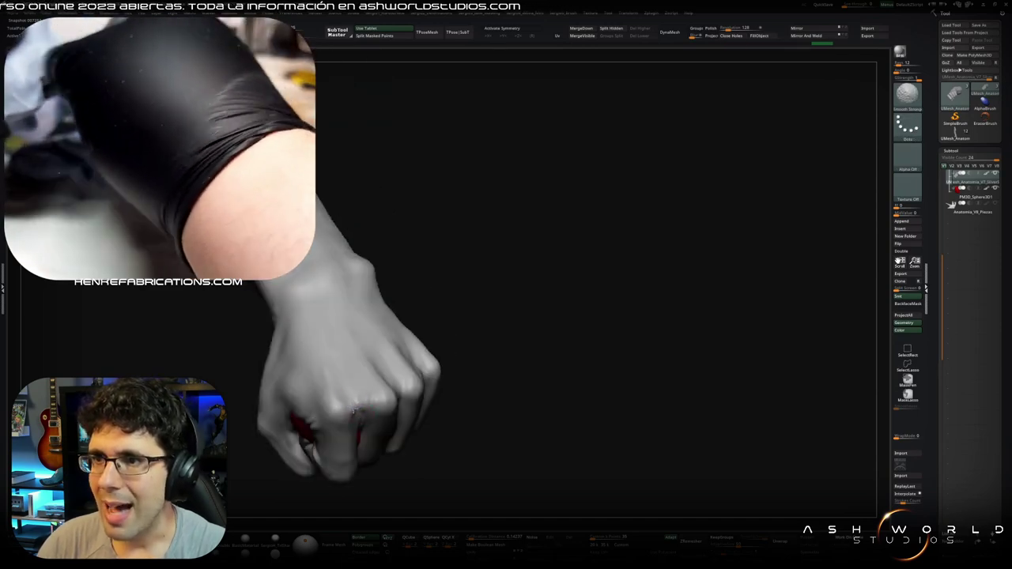
pyautogui.moveTo(360, 407)
pyautogui.mouseDown(button='right')
pyautogui.moveTo(362, 440)
pyautogui.moveTo(380, 388)
pyautogui.moveTo(355, 409)
pyautogui.moveTo(312, 419)
pyautogui.moveTo(342, 413)
pyautogui.moveTo(328, 416)
pyautogui.moveTo(340, 411)
pyautogui.moveTo(332, 384)
pyautogui.moveTo(348, 408)
pyautogui.moveTo(336, 436)
pyautogui.mouseUp(button='right')
# Step: Make the red sphere the active subtool and zoom in on it inside the fist
pyautogui.keyDown('alt'); pyautogui.click(340, 405); pyautogui.keyUp('alt')
pyautogui.moveTo(333, 391); pyautogui.dragTo(333, 388, button='right')
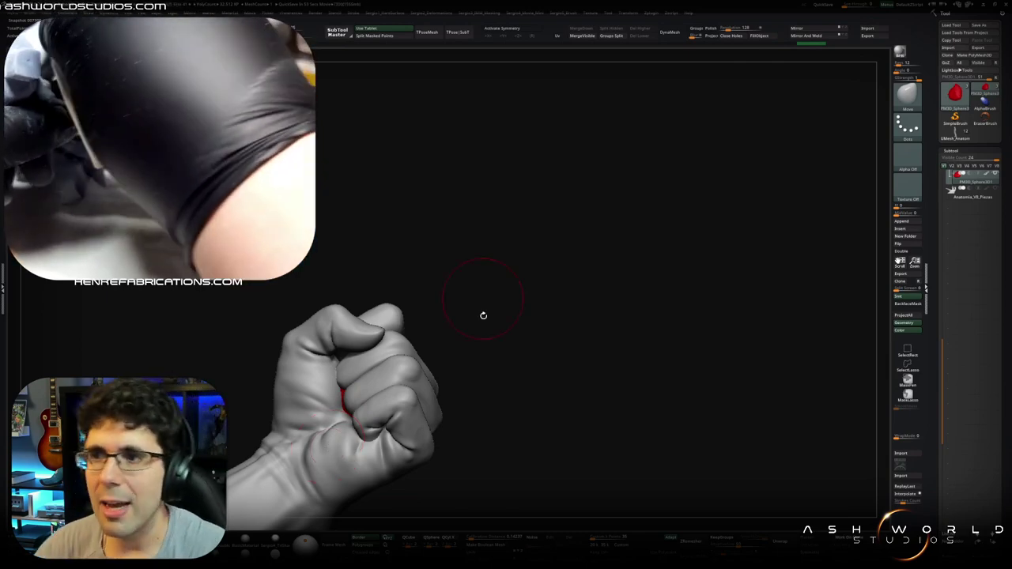
pyautogui.keyDown('alt'); pyautogui.moveTo(545, 318); pyautogui.dragTo(348, 415); pyautogui.keyUp('alt')
pyautogui.press('b')
pyautogui.press('s')
pyautogui.press('t')
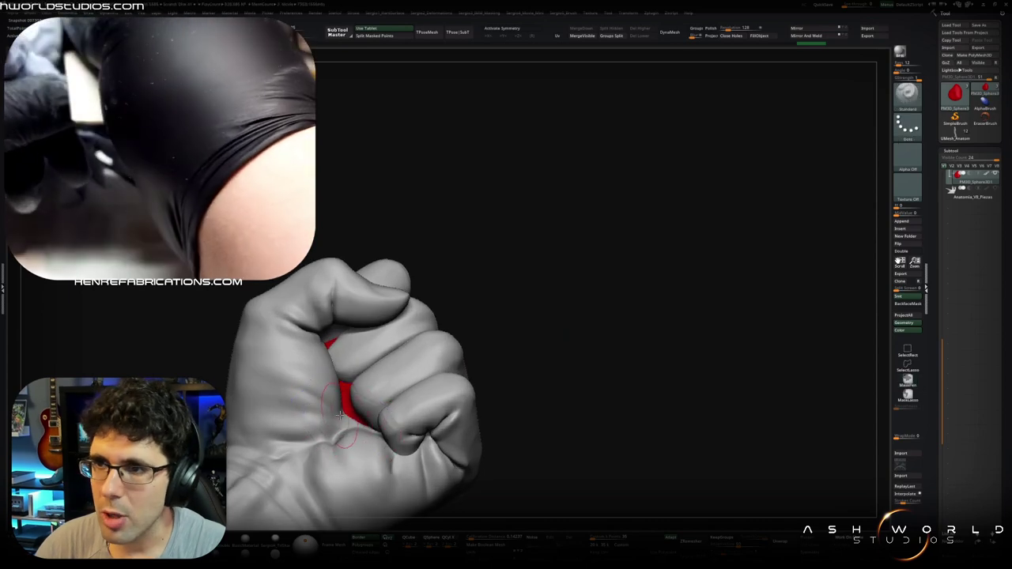
pyautogui.keyDown('ctrl'); pyautogui.keyDown('shift'); pyautogui.click(348, 410); pyautogui.keyUp('shift'); pyautogui.keyUp('ctrl')
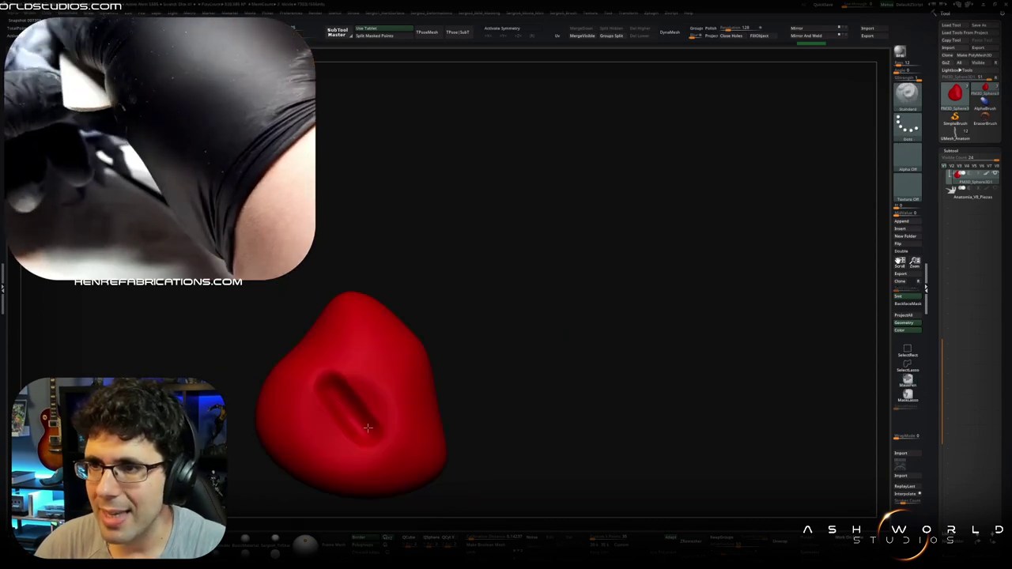
pyautogui.keyDown('ctrl'); pyautogui.keyDown('shift'); pyautogui.click(368, 428); pyautogui.keyUp('shift'); pyautogui.keyUp('ctrl')
pyautogui.keyDown('ctrl'); pyautogui.keyDown('shift'); pyautogui.click(359, 403); pyautogui.keyUp('shift'); pyautogui.keyUp('ctrl')
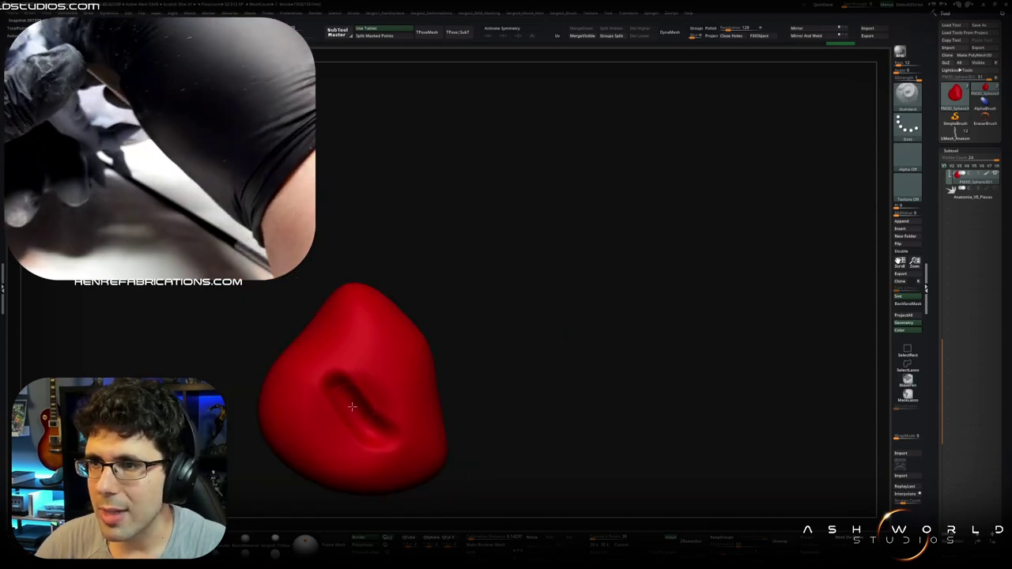
pyautogui.keyDown('ctrl'); pyautogui.keyDown('shift'); pyautogui.click(400, 437); pyautogui.keyUp('shift'); pyautogui.keyUp('ctrl')
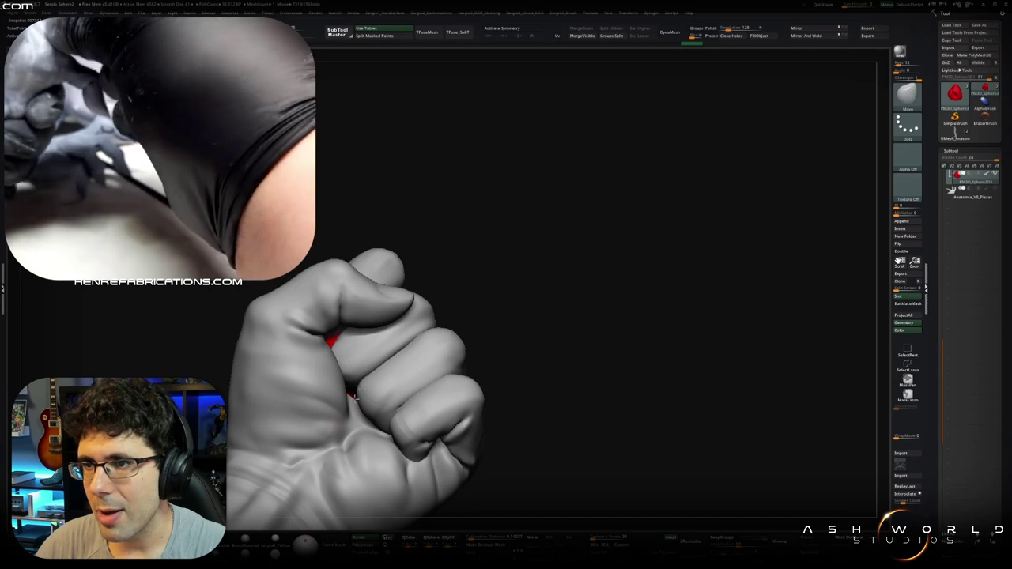
pyautogui.keyDown('ctrl'); pyautogui.keyDown('shift'); pyautogui.click(365, 404); pyautogui.keyUp('shift'); pyautogui.keyUp('ctrl')
pyautogui.moveTo(364, 404); pyautogui.dragTo(333, 375, button='right')
pyautogui.keyDown('ctrl'); pyautogui.keyDown('shift'); pyautogui.click(378, 412); pyautogui.keyUp('shift'); pyautogui.keyUp('ctrl')
pyautogui.keyDown('ctrl'); pyautogui.keyDown('shift'); pyautogui.click(333, 375); pyautogui.keyUp('shift'); pyautogui.keyUp('ctrl')
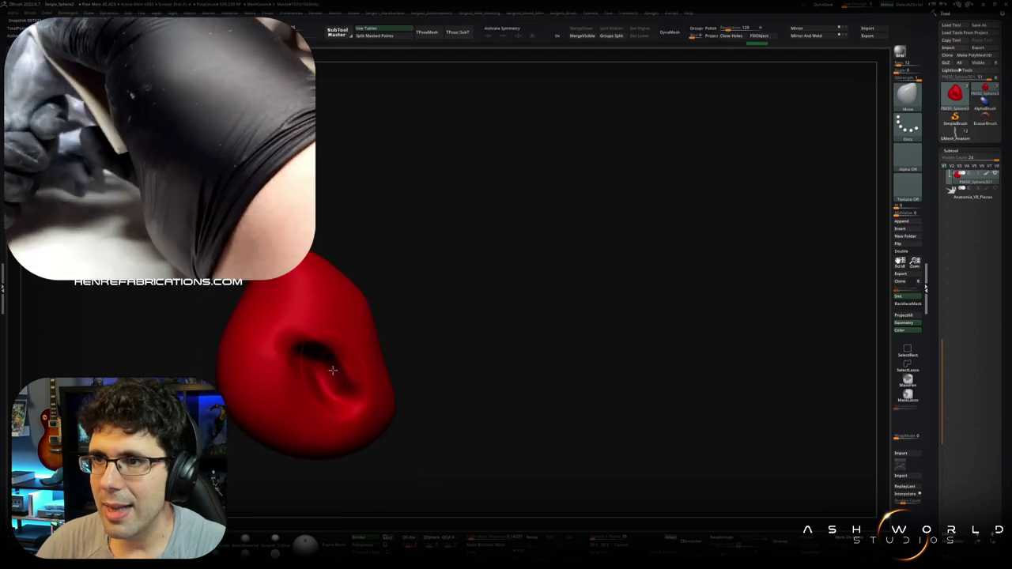
pyautogui.moveTo(317, 367)
pyautogui.mouseDown(button='right')
pyautogui.moveTo(337, 383)
pyautogui.moveTo(359, 434)
pyautogui.moveTo(321, 403)
pyautogui.moveTo(311, 368)
pyautogui.moveTo(396, 399)
pyautogui.moveTo(380, 389)
pyautogui.mouseUp(button='right')
pyautogui.keyDown('ctrl'); pyautogui.keyDown('shift'); pyautogui.click(324, 372); pyautogui.keyUp('shift'); pyautogui.keyUp('ctrl')
pyautogui.keyDown('ctrl'); pyautogui.keyDown('shift'); pyautogui.click(347, 400); pyautogui.keyUp('shift'); pyautogui.keyUp('ctrl')
pyautogui.keyDown('ctrl'); pyautogui.keyDown('shift'); pyautogui.click(342, 367); pyautogui.keyUp('shift'); pyautogui.keyUp('ctrl')
pyautogui.keyDown('ctrl'); pyautogui.keyDown('shift'); pyautogui.click(412, 411); pyautogui.keyUp('shift'); pyautogui.keyUp('ctrl')
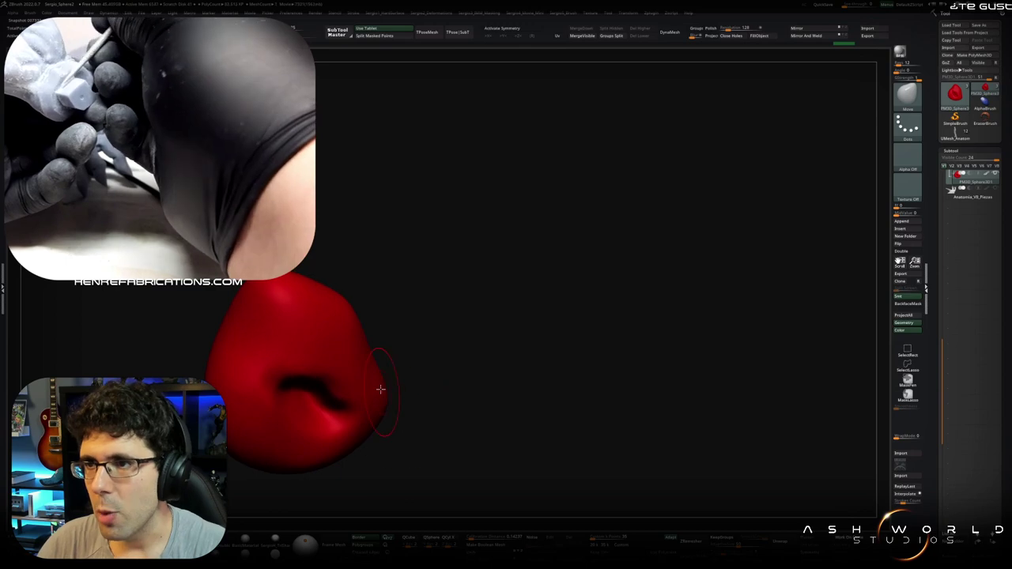
pyautogui.moveTo(382, 387)
pyautogui.mouseDown(button='right')
pyautogui.moveTo(416, 388)
pyautogui.moveTo(391, 399)
pyautogui.moveTo(368, 380)
pyautogui.moveTo(380, 329)
pyautogui.mouseUp(button='right')
pyautogui.keyDown('ctrl'); pyautogui.keyDown('shift'); pyautogui.click(416, 389); pyautogui.keyUp('shift'); pyautogui.keyUp('ctrl')
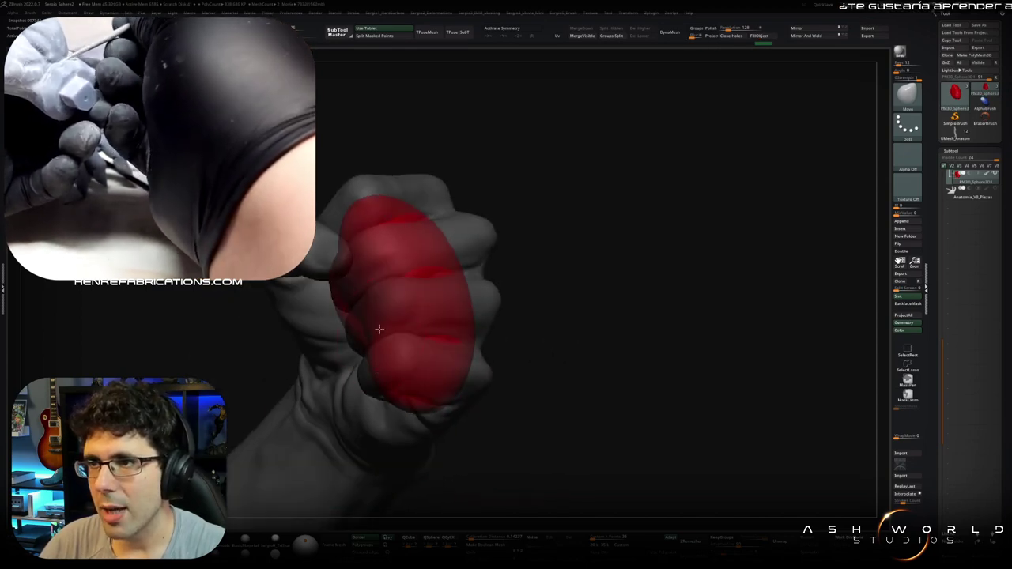
pyautogui.moveTo(393, 375); pyautogui.dragTo(442, 387, button='right')
# Step: Mask a strip across the middle finger, then invert the mask over the fist
pyautogui.moveTo(410, 426)
pyautogui.mouseDown(button='right')
pyautogui.moveTo(388, 399)
pyautogui.moveTo(411, 396)
pyautogui.moveTo(417, 413)
pyautogui.moveTo(422, 402)
pyautogui.moveTo(267, 340)
pyautogui.moveTo(337, 412)
pyautogui.moveTo(314, 484)
pyautogui.moveTo(408, 434)
pyautogui.mouseUp(button='right')
pyautogui.press('b')
pyautogui.press('c')
pyautogui.press('b')
pyautogui.keyDown('ctrl'); pyautogui.moveTo(408, 434); pyautogui.dragTo(370, 419); pyautogui.keyUp('ctrl')
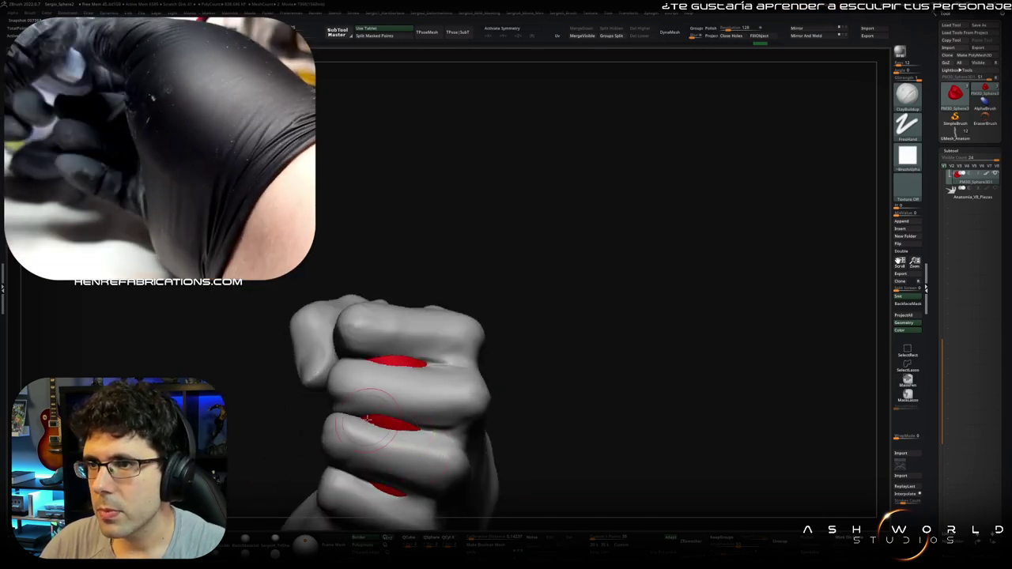
pyautogui.keyDown('ctrl'); pyautogui.keyDown('alt'); pyautogui.moveTo(371, 362); pyautogui.dragTo(423, 384); pyautogui.keyUp('alt'); pyautogui.keyUp('ctrl')
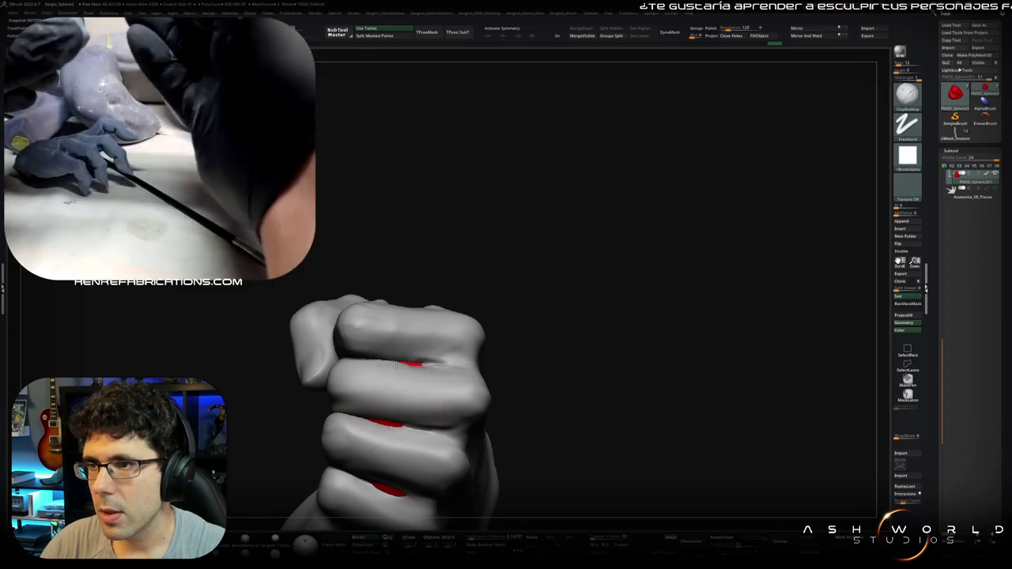
pyautogui.moveTo(384, 488)
pyautogui.mouseDown(button='right')
pyautogui.moveTo(405, 469)
pyautogui.moveTo(361, 418)
pyautogui.moveTo(402, 405)
pyautogui.moveTo(376, 415)
pyautogui.mouseUp(button='right')
pyautogui.press('b')
pyautogui.press('m')
pyautogui.press('v')
pyautogui.hotkey('ctrl', 'i')
pyautogui.hotkey('ctrl', 'i')
pyautogui.hotkey('ctrl', 'i')
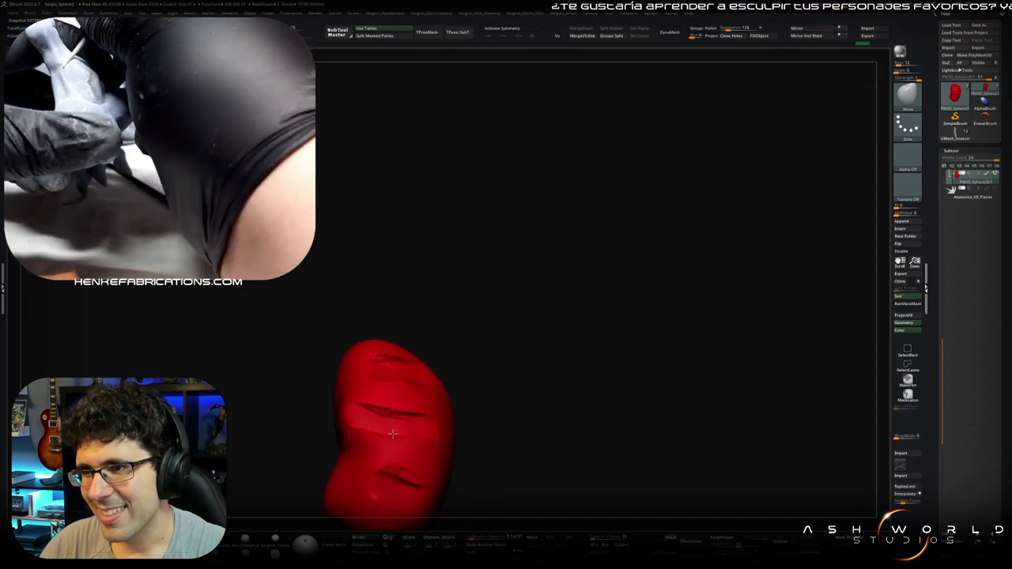
# Step: Solo the red inner piece and carve a vertical finger groove with ClayBuildup
pyautogui.hotkey('ctrl', 'i')
pyautogui.moveTo(425, 492)
pyautogui.mouseDown(button='right')
pyautogui.moveTo(401, 412)
pyautogui.moveTo(388, 293)
pyautogui.moveTo(458, 408)
pyautogui.moveTo(432, 479)
pyautogui.moveTo(439, 322)
pyautogui.moveTo(383, 400)
pyautogui.moveTo(409, 418)
pyautogui.mouseUp(button='right')
pyautogui.press('b')
pyautogui.press('c')
pyautogui.press('b')
pyautogui.hotkey('ctrl', 'i')
pyautogui.moveTo(400, 386); pyautogui.dragTo(407, 332)
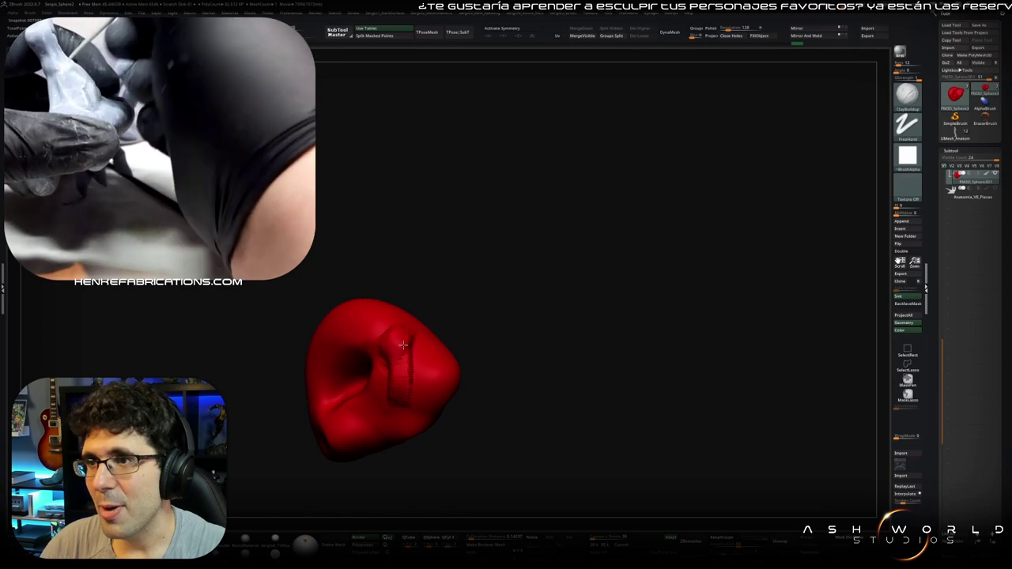
pyautogui.moveTo(402, 382); pyautogui.dragTo(399, 428, button='right')
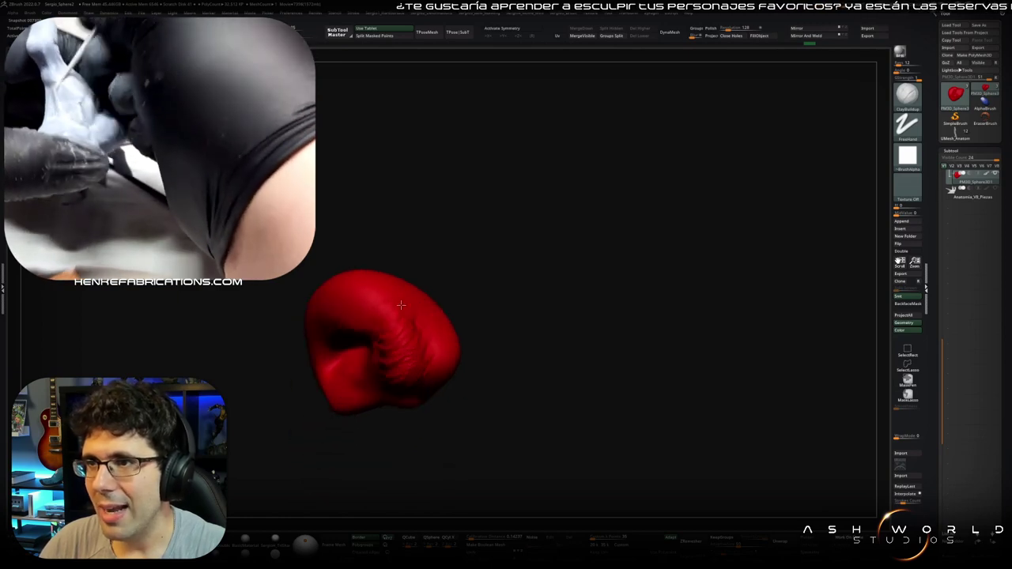
# Step: Check the red piece against the fist and build it out between the fingers
pyautogui.keyDown('ctrl'); pyautogui.keyDown('shift'); pyautogui.click(421, 320); pyautogui.keyUp('shift'); pyautogui.keyUp('ctrl')
pyautogui.moveTo(420, 319)
pyautogui.mouseDown(button='right')
pyautogui.moveTo(388, 383)
pyautogui.moveTo(377, 373)
pyautogui.mouseUp(button='right')
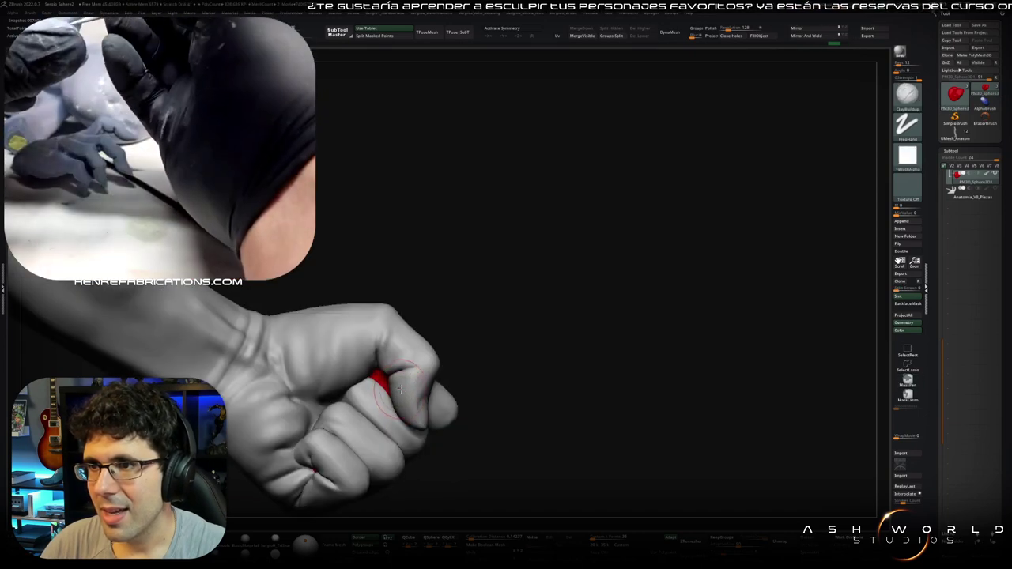
pyautogui.moveTo(400, 393); pyautogui.dragTo(390, 397, button='right')
pyautogui.press('shift')
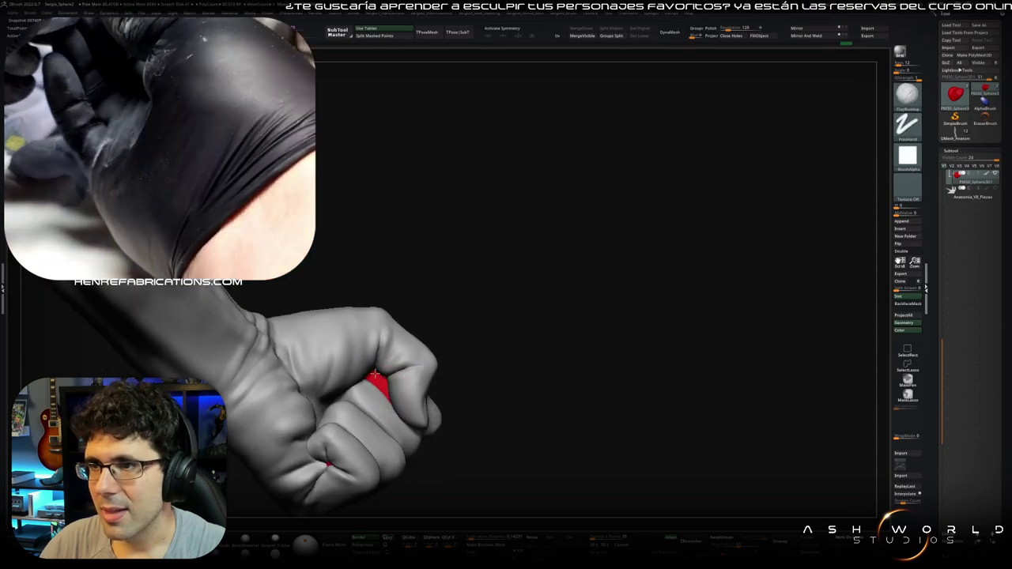
pyautogui.keyDown('shift'); pyautogui.moveTo(359, 398); pyautogui.dragTo(380, 385); pyautogui.keyUp('shift')
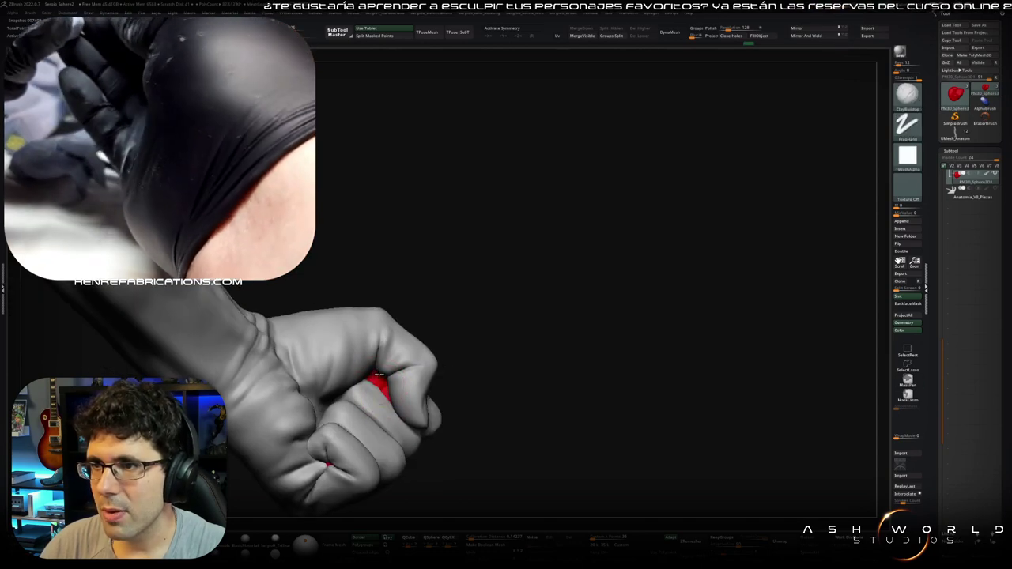
pyautogui.moveTo(380, 385); pyautogui.dragTo(316, 459, button='right')
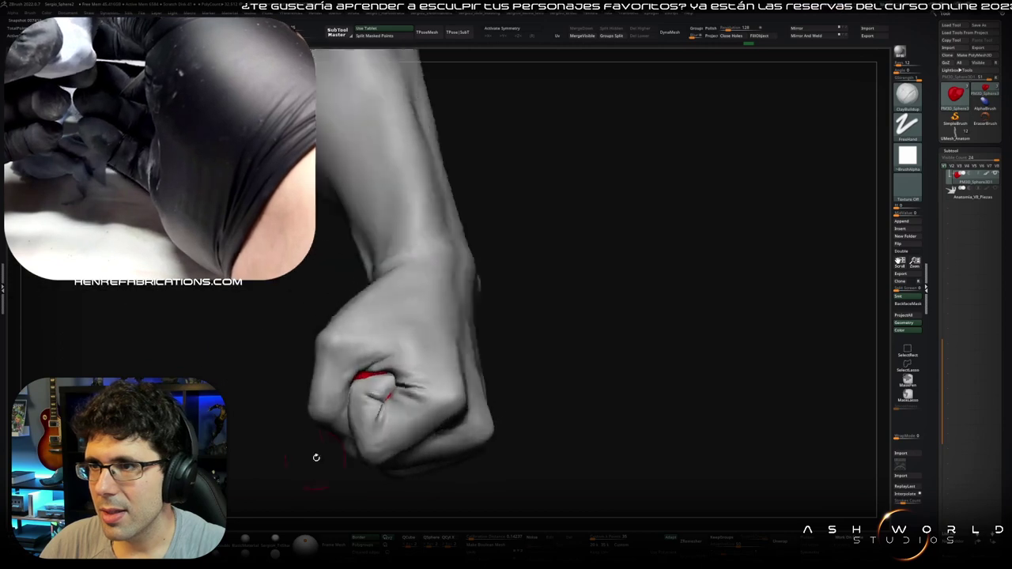
pyautogui.keyDown('ctrl'); pyautogui.keyDown('shift'); pyautogui.click(368, 379); pyautogui.keyUp('shift'); pyautogui.keyUp('ctrl')
pyautogui.moveTo(388, 388)
pyautogui.mouseDown(button='right')
pyautogui.moveTo(429, 375)
pyautogui.moveTo(362, 411)
pyautogui.mouseUp(button='right')
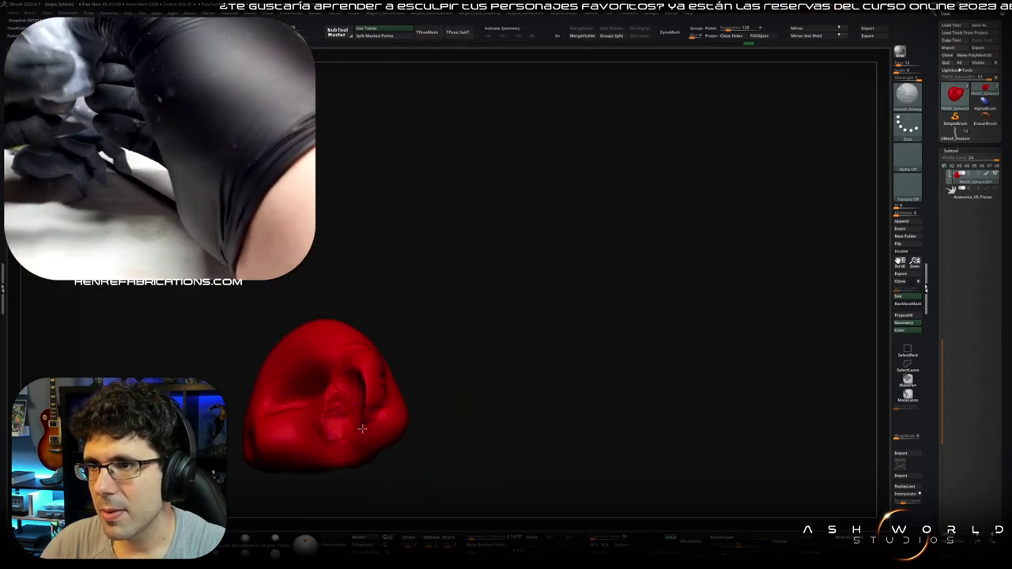
pyautogui.keyDown('ctrl'); pyautogui.keyDown('shift'); pyautogui.click(420, 431); pyautogui.keyUp('shift'); pyautogui.keyUp('ctrl')
pyautogui.moveTo(419, 431)
pyautogui.mouseDown(button='right')
pyautogui.moveTo(282, 399)
pyautogui.moveTo(377, 382)
pyautogui.moveTo(398, 358)
pyautogui.moveTo(372, 412)
pyautogui.moveTo(436, 435)
pyautogui.moveTo(405, 496)
pyautogui.moveTo(405, 339)
pyautogui.moveTo(396, 328)
pyautogui.moveTo(443, 346)
pyautogui.moveTo(522, 345)
pyautogui.mouseUp(button='right')
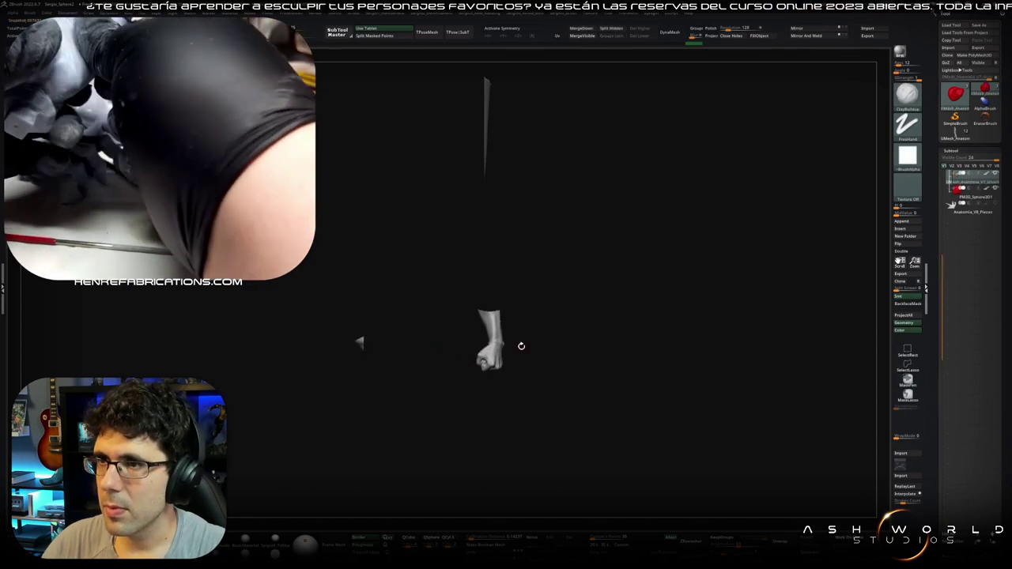
# Step: Isolate the left fist and red pieces, shift them right, and reshape the red piece
pyautogui.keyDown('ctrl'); pyautogui.keyDown('shift'); pyautogui.click(405, 389); pyautogui.keyUp('shift'); pyautogui.keyUp('ctrl')
pyautogui.keyDown('ctrl'); pyautogui.keyDown('shift'); pyautogui.moveTo(301, 334); pyautogui.dragTo(349, 380); pyautogui.keyUp('shift'); pyautogui.keyUp('ctrl')
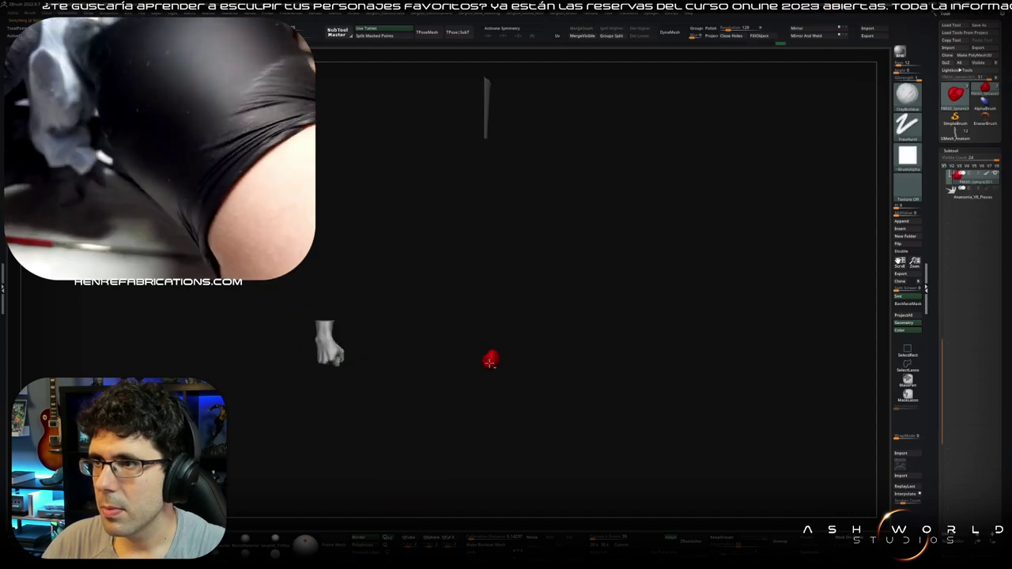
pyautogui.keyDown('ctrl'); pyautogui.keyDown('shift'); pyautogui.moveTo(526, 321); pyautogui.dragTo(703, 135); pyautogui.keyUp('shift'); pyautogui.keyUp('ctrl')
pyautogui.hotkey('ctrl', 'z')
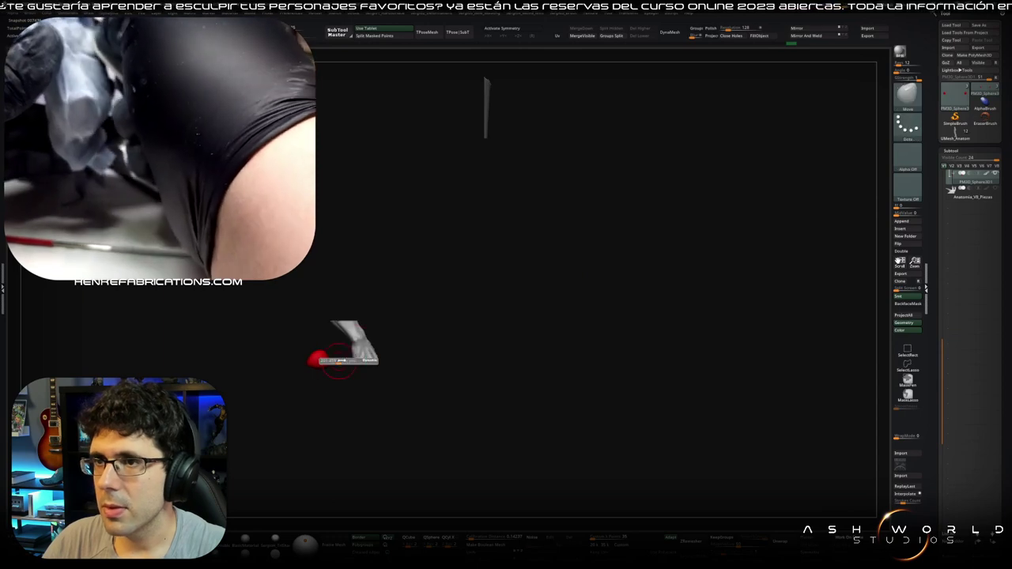
pyautogui.moveTo(324, 370); pyautogui.dragTo(360, 359)
pyautogui.hotkey('ctrl', 'z')
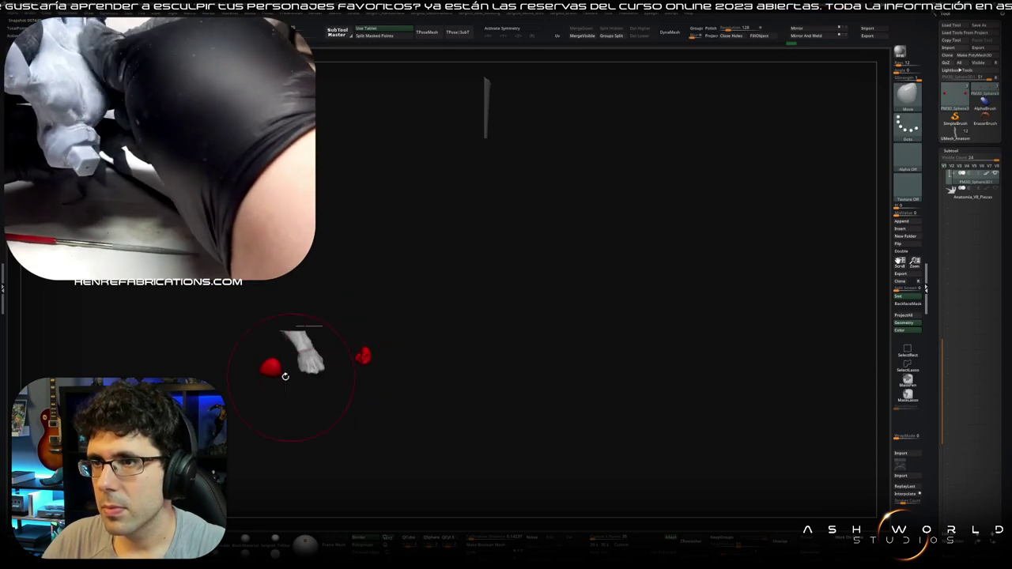
pyautogui.moveTo(301, 409); pyautogui.dragTo(414, 388)
pyautogui.moveTo(475, 359); pyautogui.dragTo(443, 359)
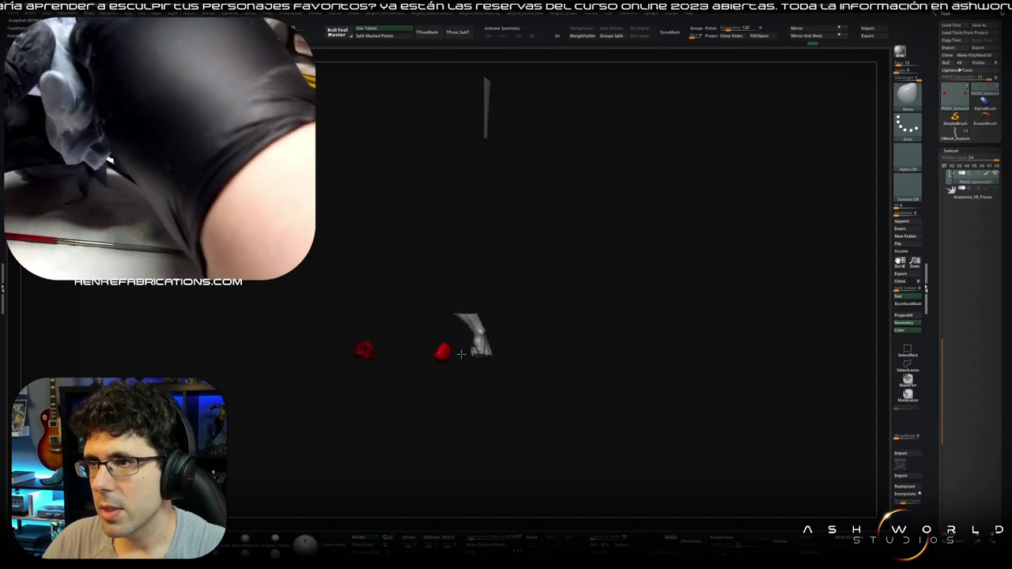
# Step: Use Transpose to move and tilt the red piece into the clenched fist
pyautogui.press('w')
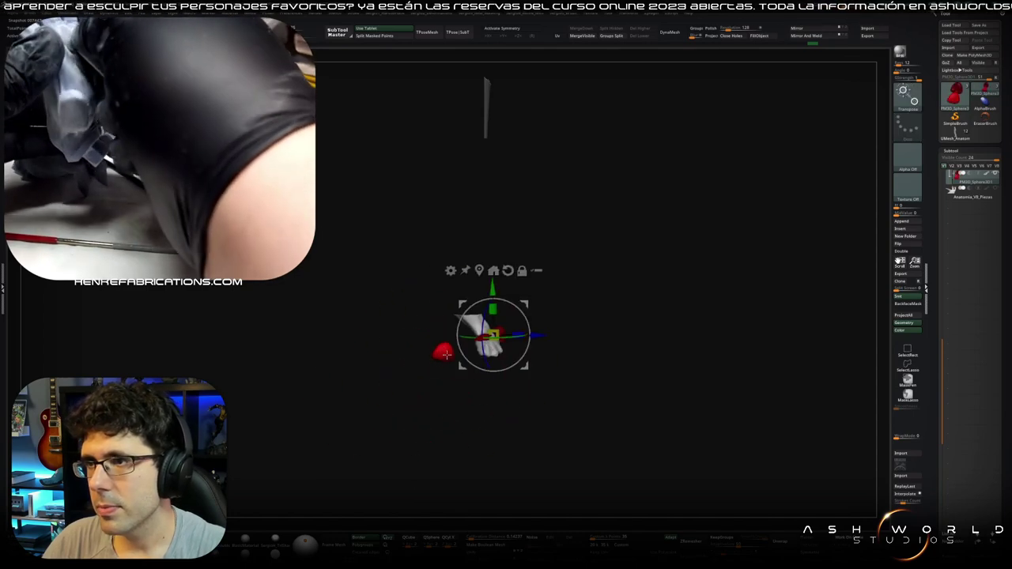
pyautogui.click(444, 353)
pyautogui.moveTo(444, 353); pyautogui.dragTo(486, 349)
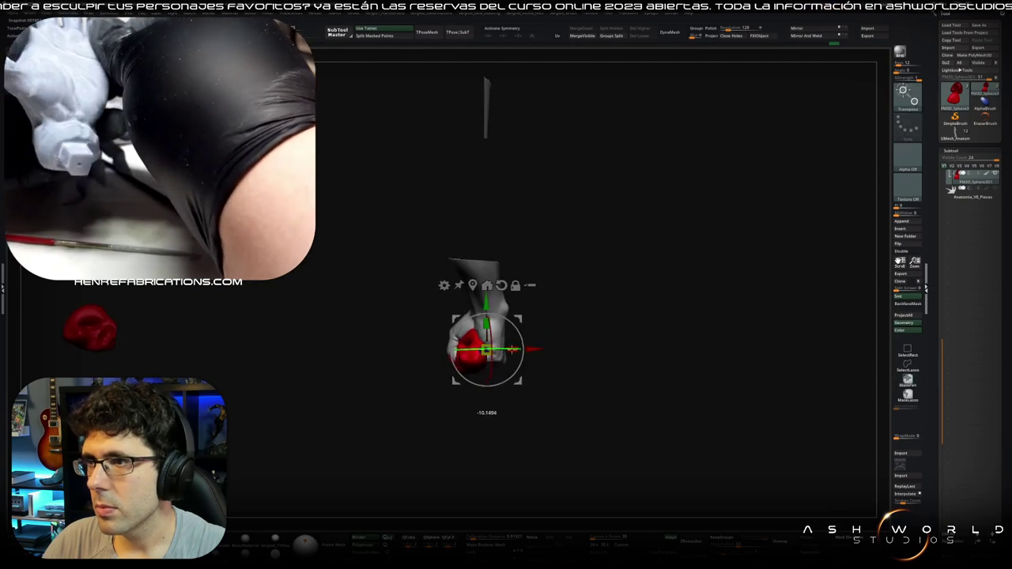
pyautogui.moveTo(487, 350); pyautogui.dragTo(514, 339)
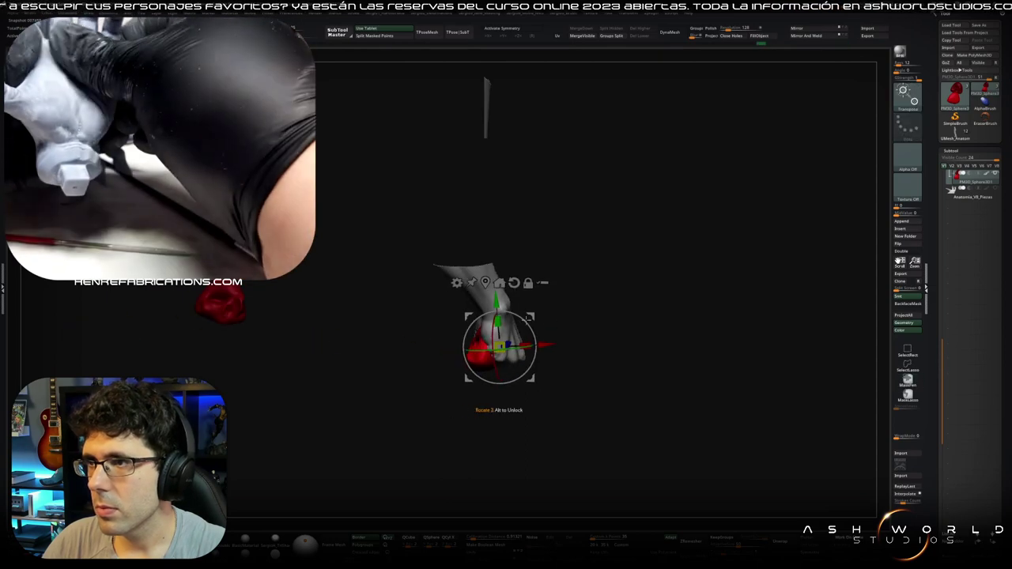
pyautogui.press('q')
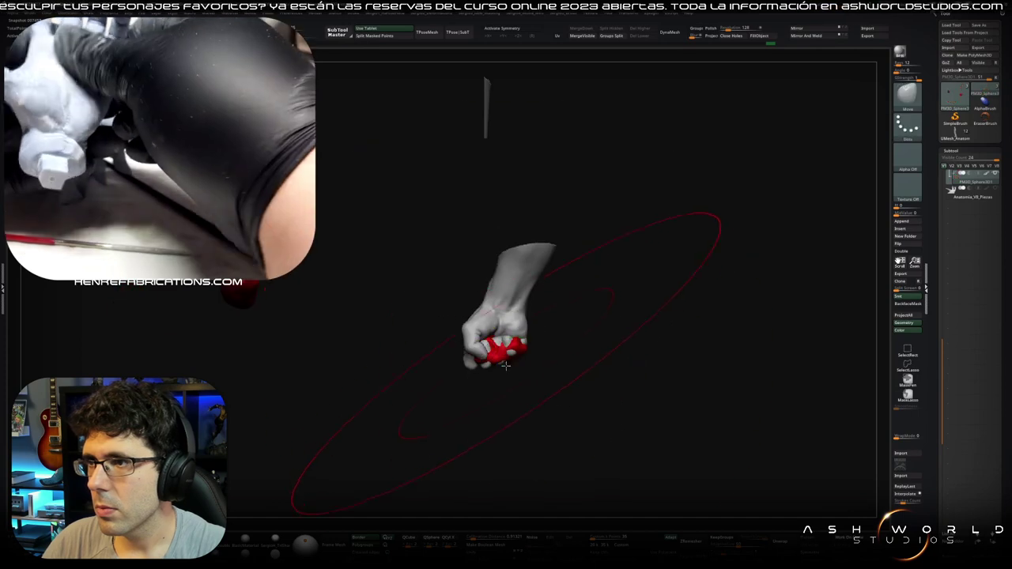
# Step: Orbit around the fist to check the red piece's fit from side and front
pyautogui.moveTo(493, 368); pyautogui.dragTo(443, 372)
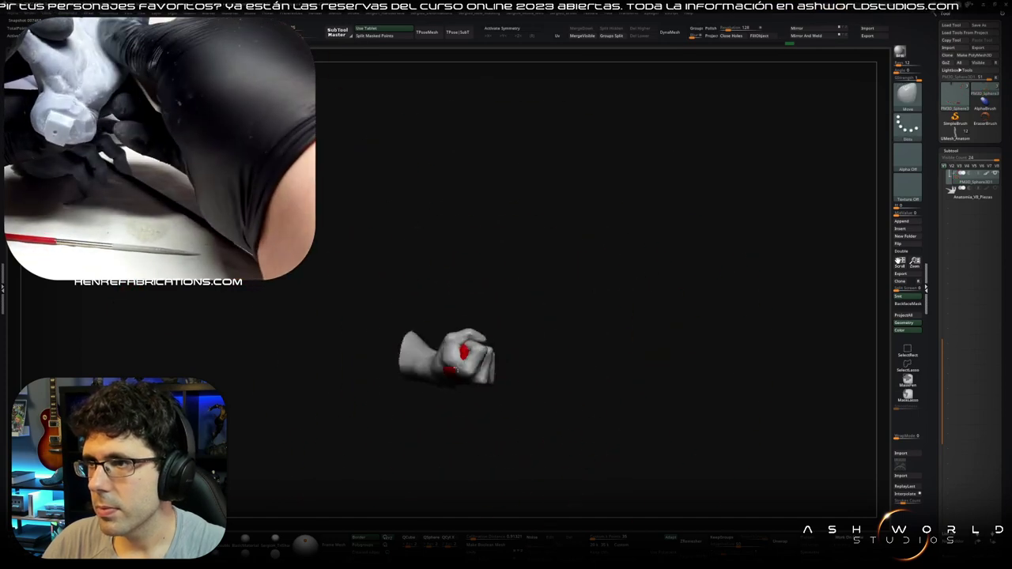
pyautogui.moveTo(443, 372); pyautogui.dragTo(459, 378)
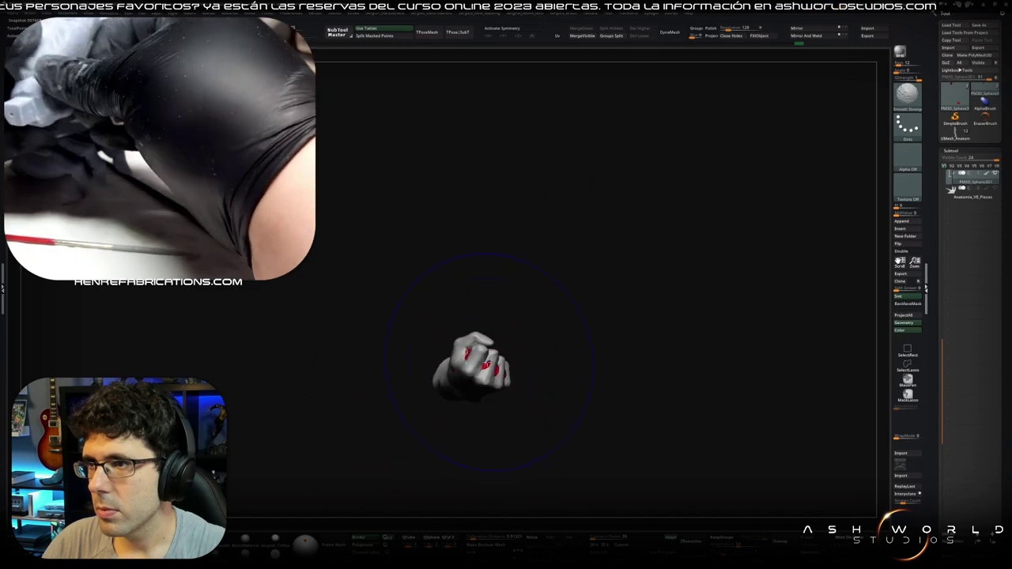
pyautogui.moveTo(491, 365); pyautogui.dragTo(510, 378)
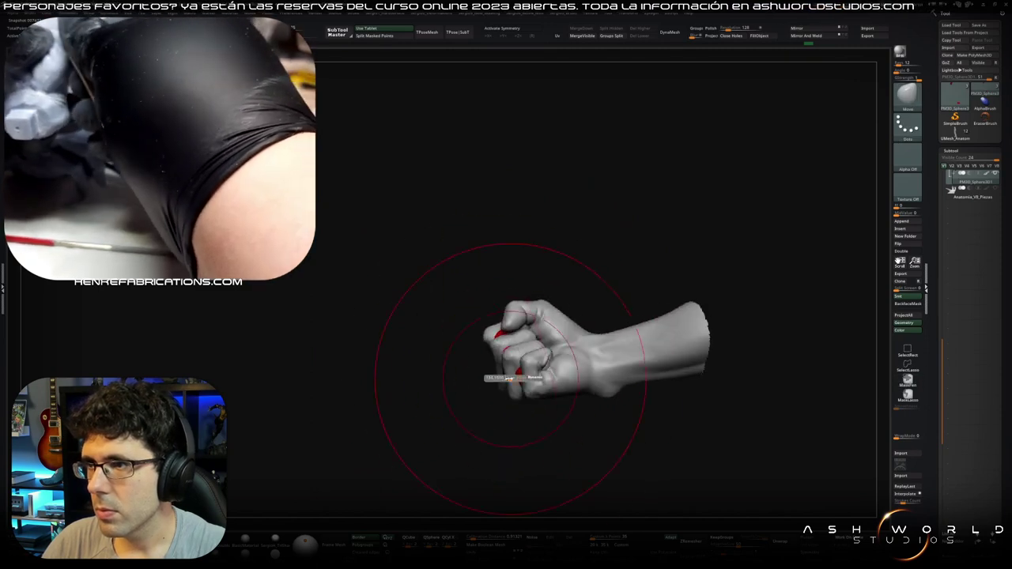
pyautogui.moveTo(514, 369)
pyautogui.mouseDown()
pyautogui.moveTo(577, 374)
pyautogui.moveTo(534, 395)
pyautogui.moveTo(533, 352)
pyautogui.moveTo(570, 311)
pyautogui.moveTo(601, 378)
pyautogui.moveTo(594, 370)
pyautogui.moveTo(634, 412)
pyautogui.mouseUp()
# Step: Select ClayBuildup with Freehand stroke and orbit the fist to inspect the red spots
pyautogui.press('b')
pyautogui.press('c')
pyautogui.press('b')
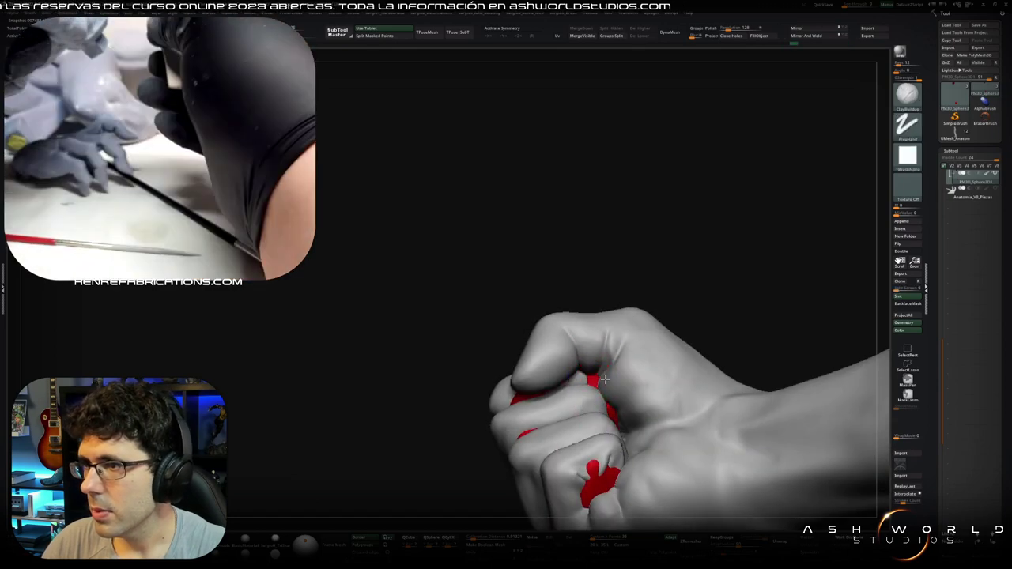
pyautogui.moveTo(623, 432); pyautogui.dragTo(613, 422)
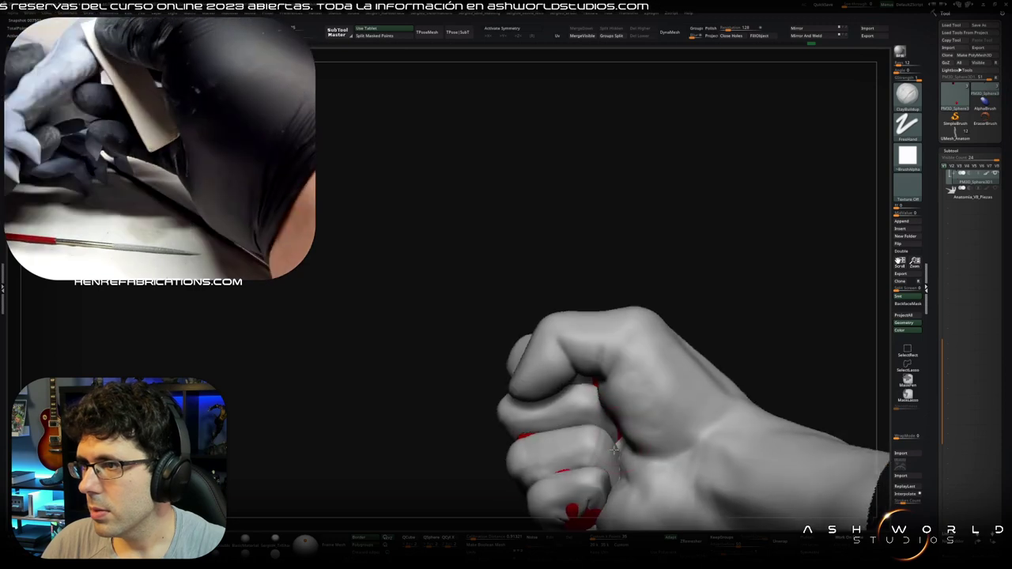
pyautogui.moveTo(615, 419); pyautogui.dragTo(565, 373)
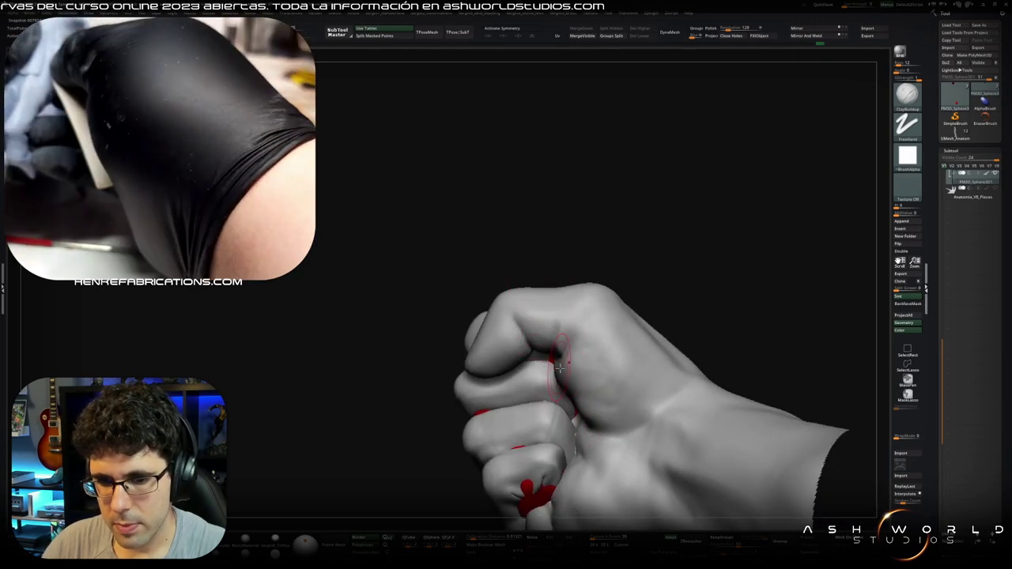
pyautogui.moveTo(559, 367); pyautogui.dragTo(558, 380)
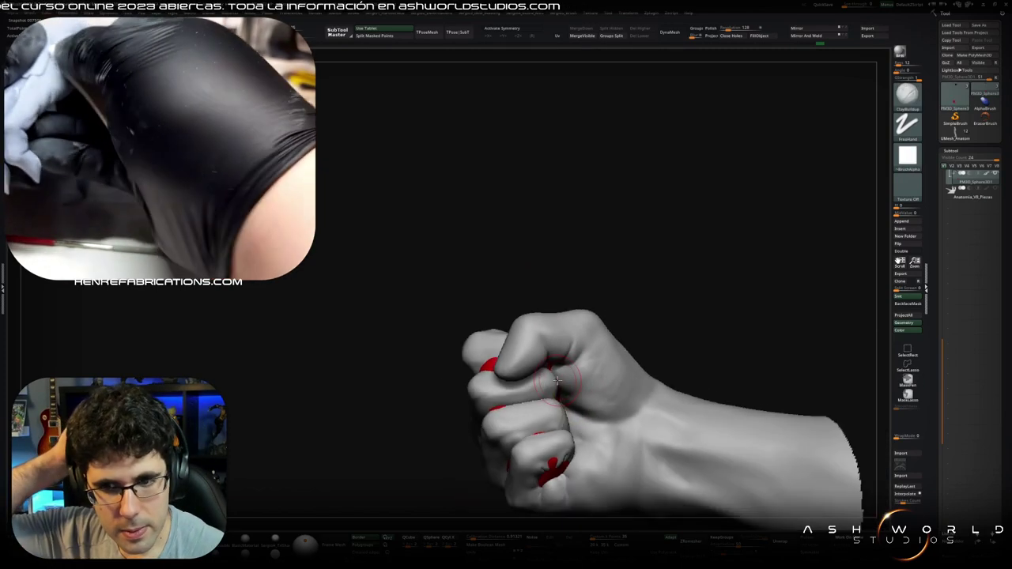
pyautogui.moveTo(557, 380)
pyautogui.mouseDown()
pyautogui.moveTo(430, 452)
pyautogui.moveTo(431, 461)
pyautogui.moveTo(442, 456)
pyautogui.mouseUp()
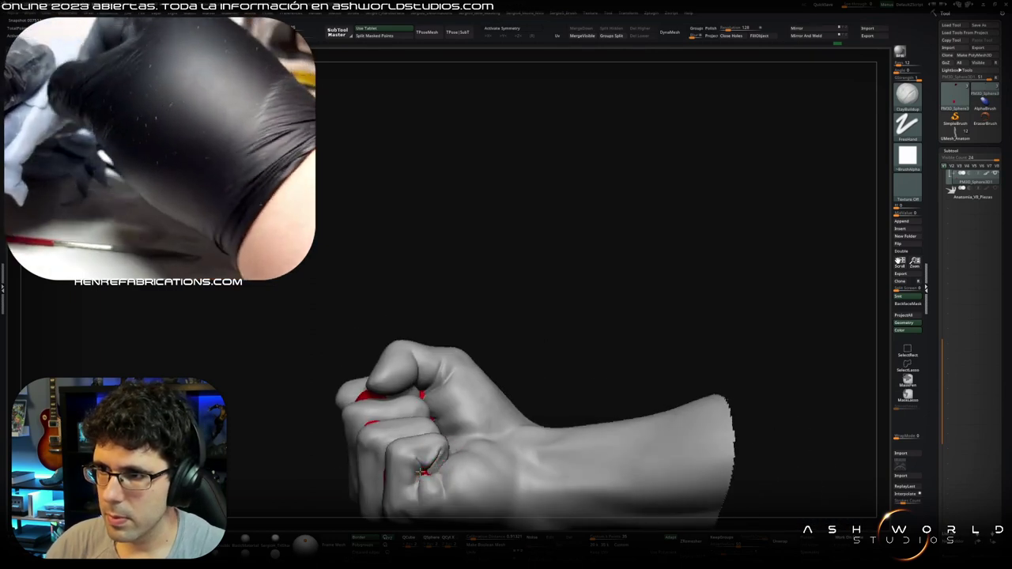
pyautogui.moveTo(439, 516); pyautogui.dragTo(417, 490)
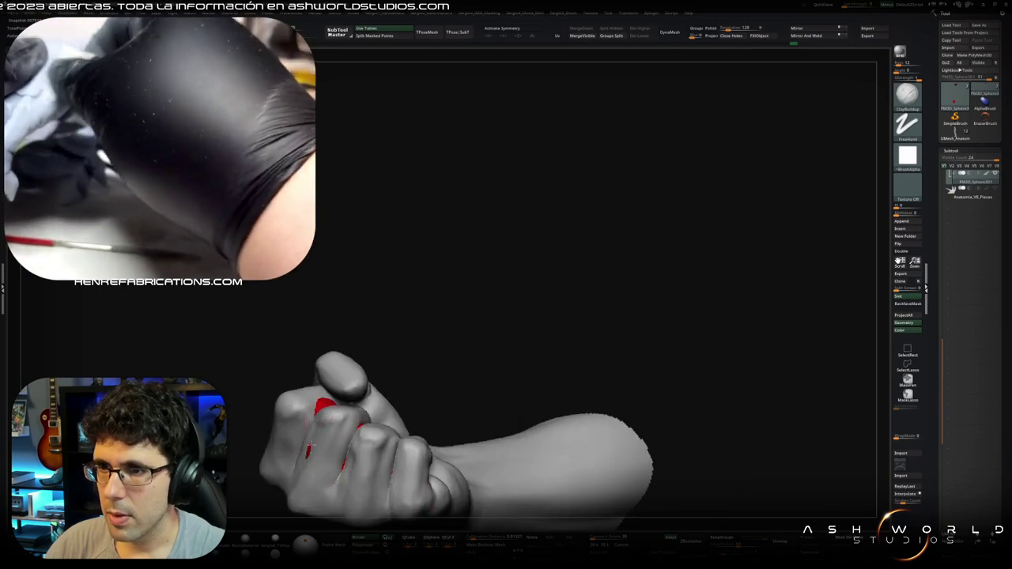
pyautogui.moveTo(330, 427)
pyautogui.mouseDown()
pyautogui.moveTo(320, 388)
pyautogui.moveTo(401, 434)
pyautogui.moveTo(434, 430)
pyautogui.mouseUp()
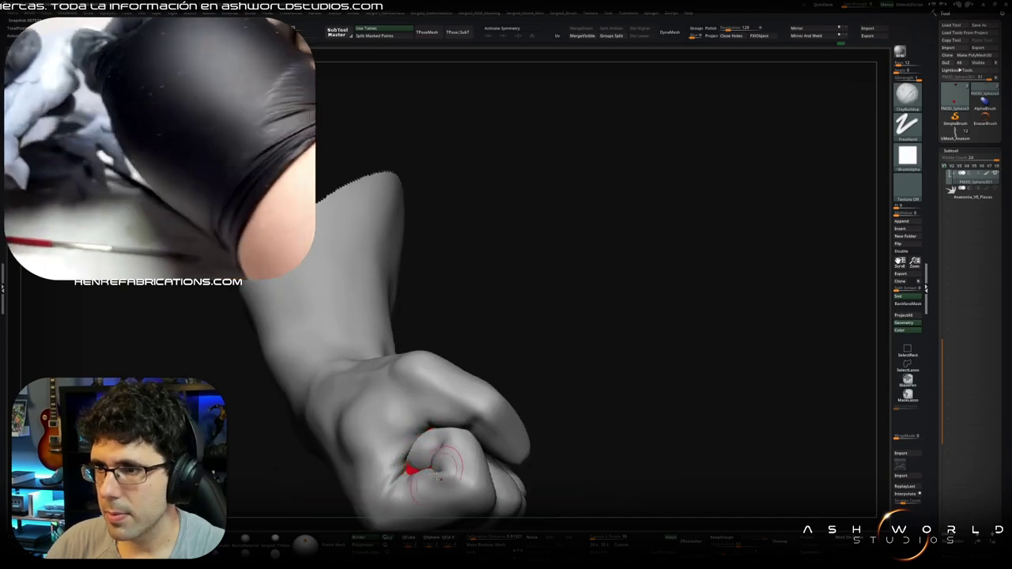
pyautogui.moveTo(443, 468); pyautogui.dragTo(403, 452)
pyautogui.moveTo(428, 487); pyautogui.dragTo(435, 435)
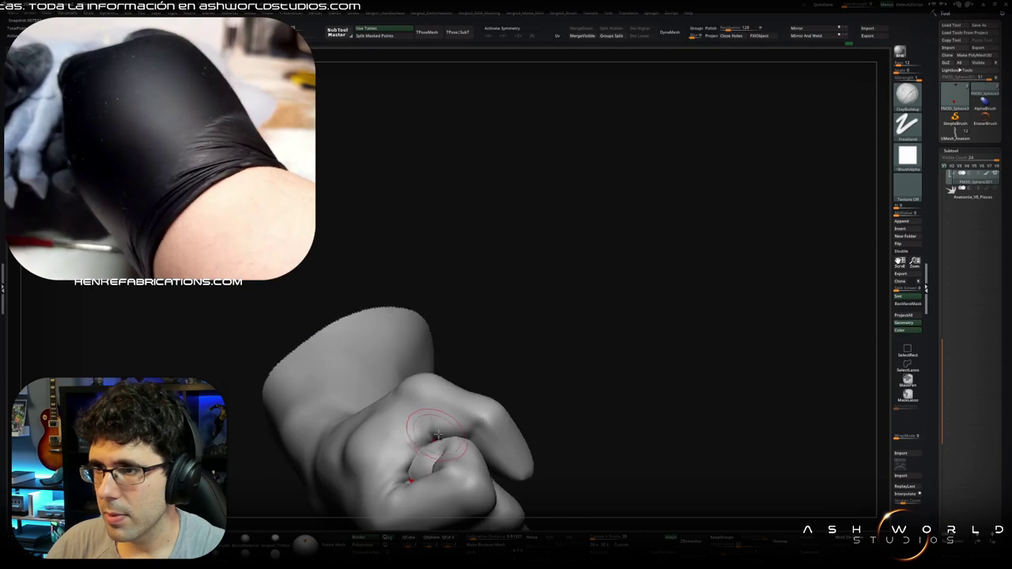
pyautogui.moveTo(430, 460)
pyautogui.mouseDown(button='right')
pyautogui.moveTo(408, 482)
pyautogui.moveTo(367, 399)
pyautogui.mouseUp(button='right')
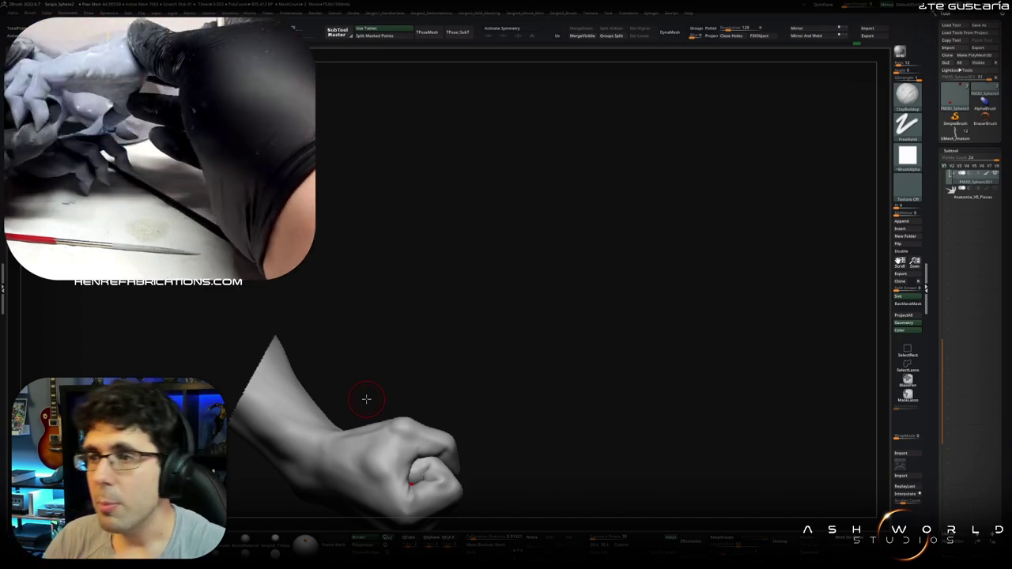
pyautogui.moveTo(622, 310)
pyautogui.mouseDown()
pyautogui.moveTo(406, 382)
pyautogui.moveTo(447, 423)
pyautogui.moveTo(434, 357)
pyautogui.mouseUp()
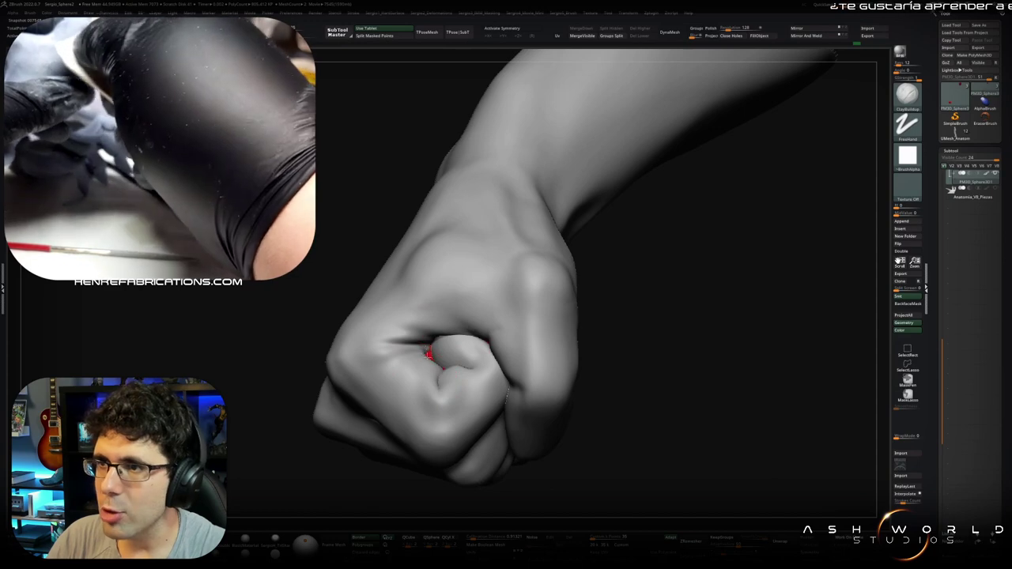
pyautogui.moveTo(428, 353)
pyautogui.mouseDown()
pyautogui.moveTo(447, 372)
pyautogui.moveTo(425, 348)
pyautogui.moveTo(424, 360)
pyautogui.mouseUp()
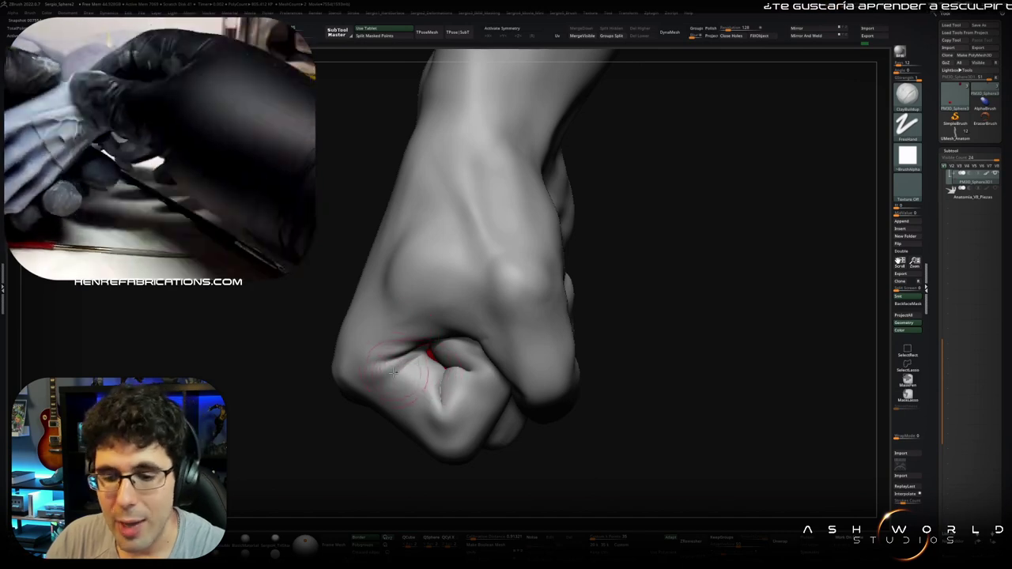
pyautogui.moveTo(414, 372); pyautogui.dragTo(439, 358)
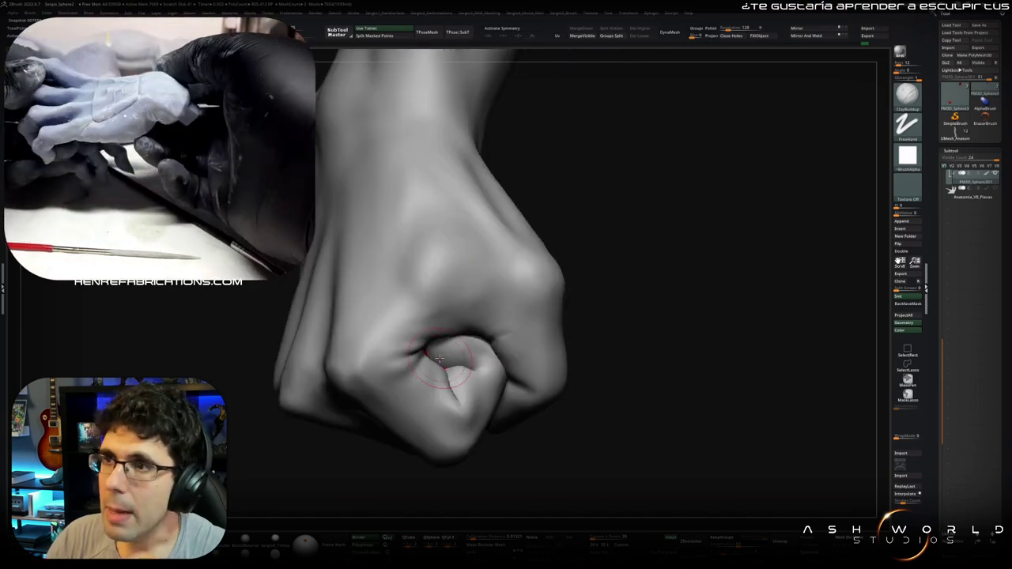
pyautogui.moveTo(412, 392)
pyautogui.mouseDown()
pyautogui.moveTo(456, 350)
pyautogui.moveTo(530, 305)
pyautogui.mouseUp()
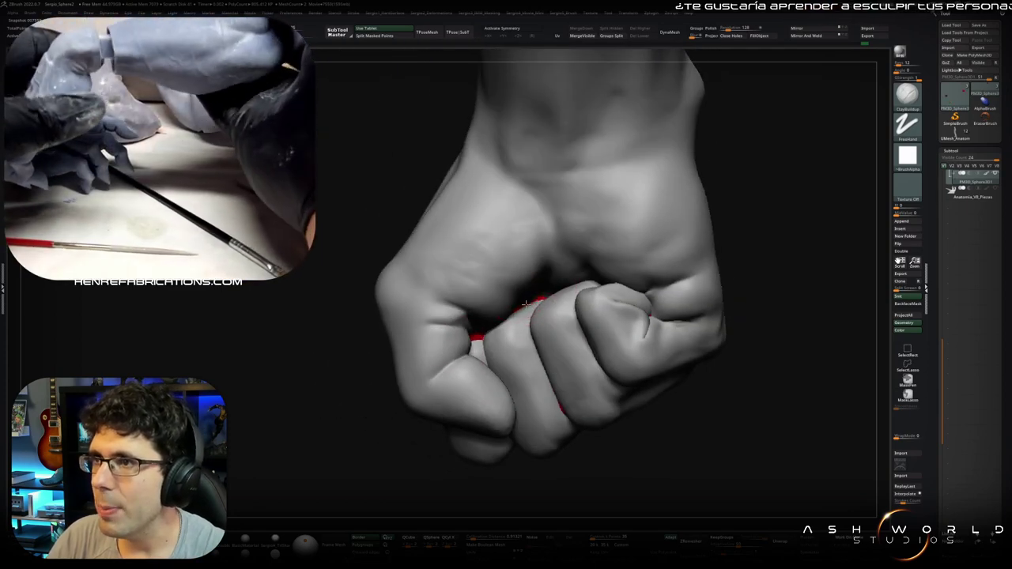
pyautogui.moveTo(517, 375); pyautogui.dragTo(519, 363)
pyautogui.moveTo(527, 404); pyautogui.dragTo(500, 426)
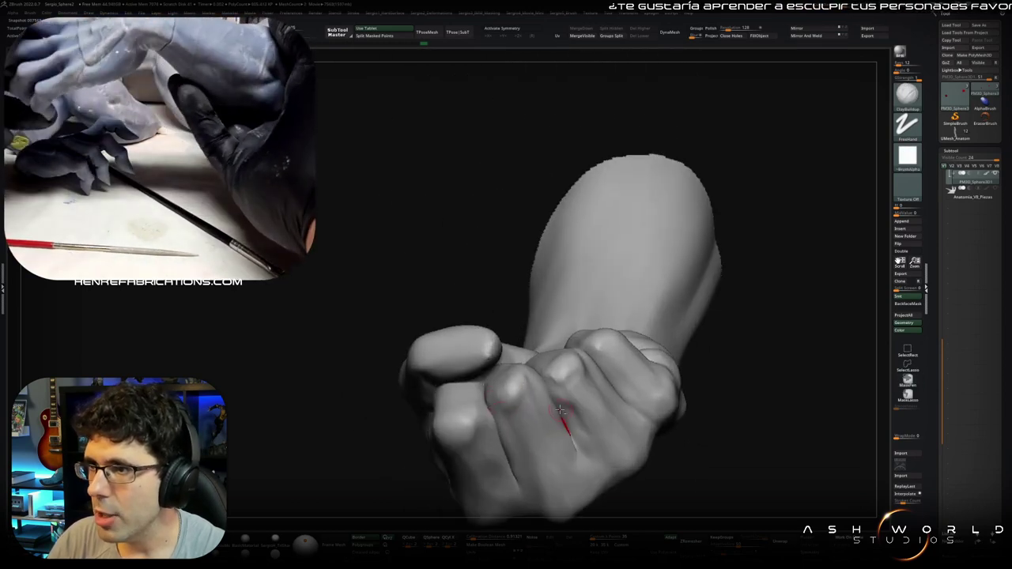
pyautogui.moveTo(589, 461); pyautogui.dragTo(621, 401)
pyautogui.moveTo(616, 464)
pyautogui.mouseDown()
pyautogui.moveTo(537, 367)
pyautogui.moveTo(570, 342)
pyautogui.mouseUp()
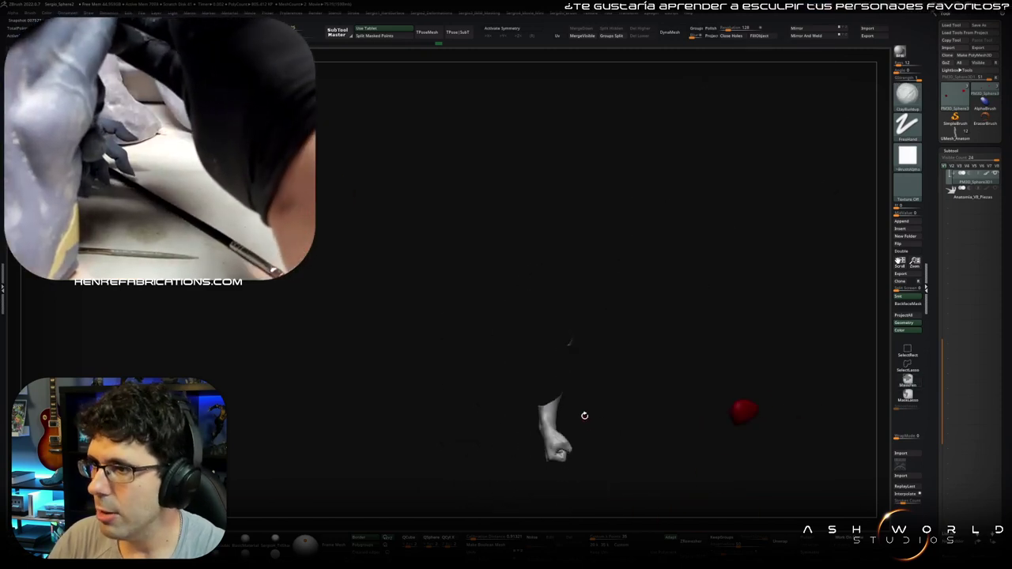
# Step: Reveal the whole figure, isolate the torso and head for a front view, then restore it
pyautogui.moveTo(594, 416)
pyautogui.mouseDown()
pyautogui.moveTo(585, 380)
pyautogui.moveTo(490, 399)
pyautogui.moveTo(482, 330)
pyautogui.mouseUp()
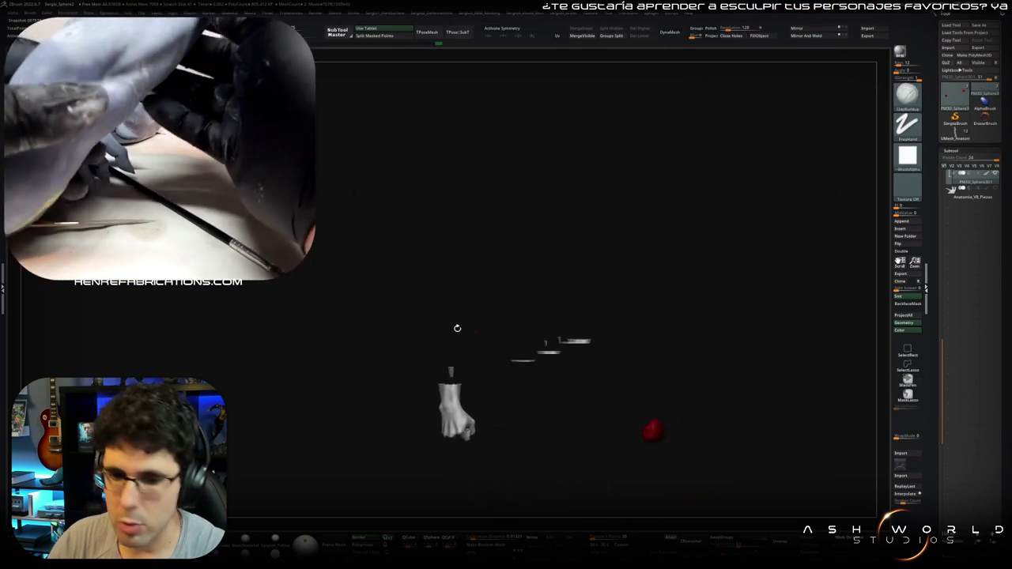
pyautogui.keyDown('alt'); pyautogui.moveTo(529, 375); pyautogui.dragTo(479, 314); pyautogui.keyUp('alt')
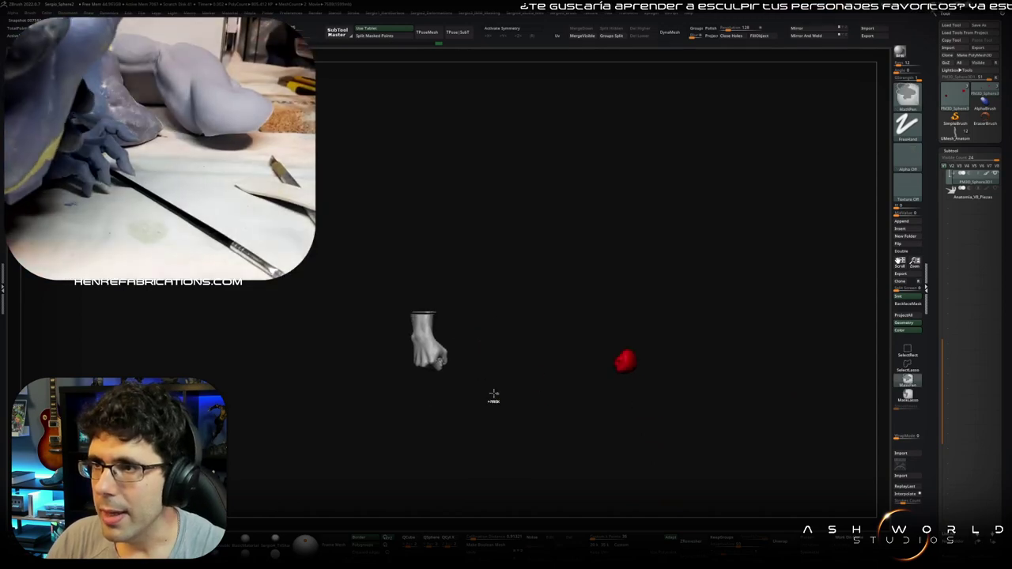
pyautogui.hotkey('ctrl', 'shift')
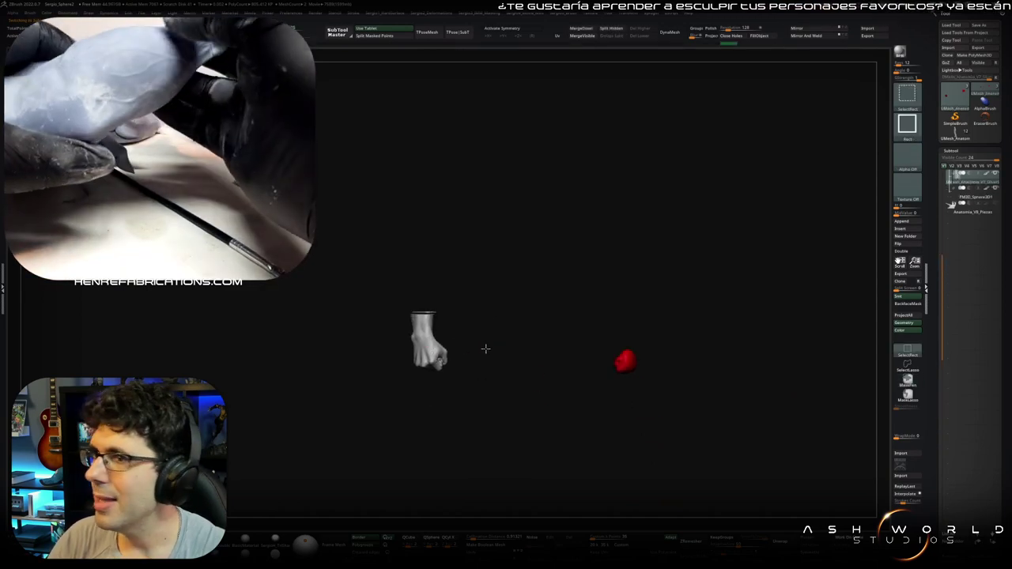
pyautogui.keyDown('ctrl'); pyautogui.keyDown('shift'); pyautogui.click(486, 350); pyautogui.keyUp('shift'); pyautogui.keyUp('ctrl')
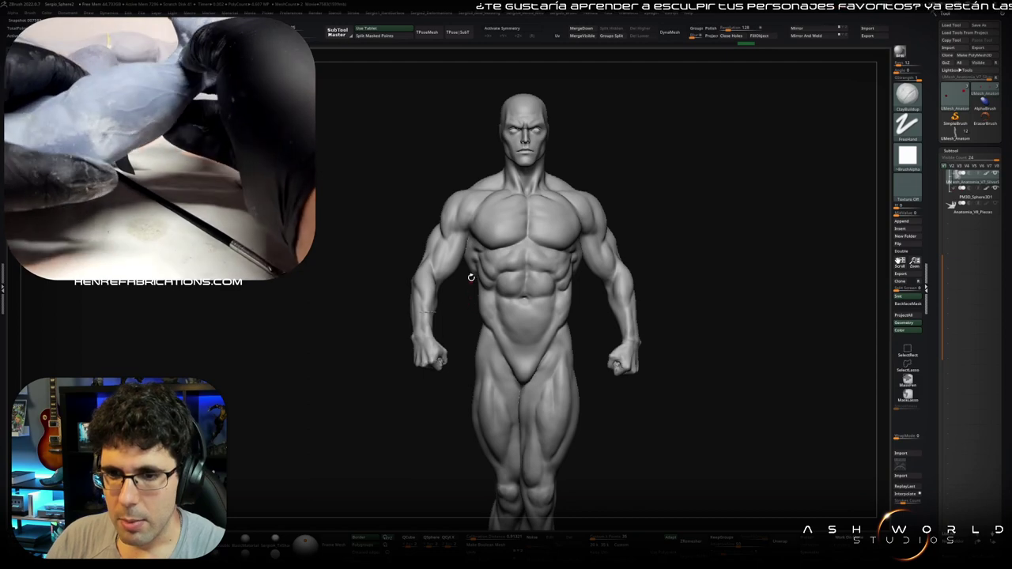
pyautogui.moveTo(471, 285); pyautogui.dragTo(453, 330, button='right')
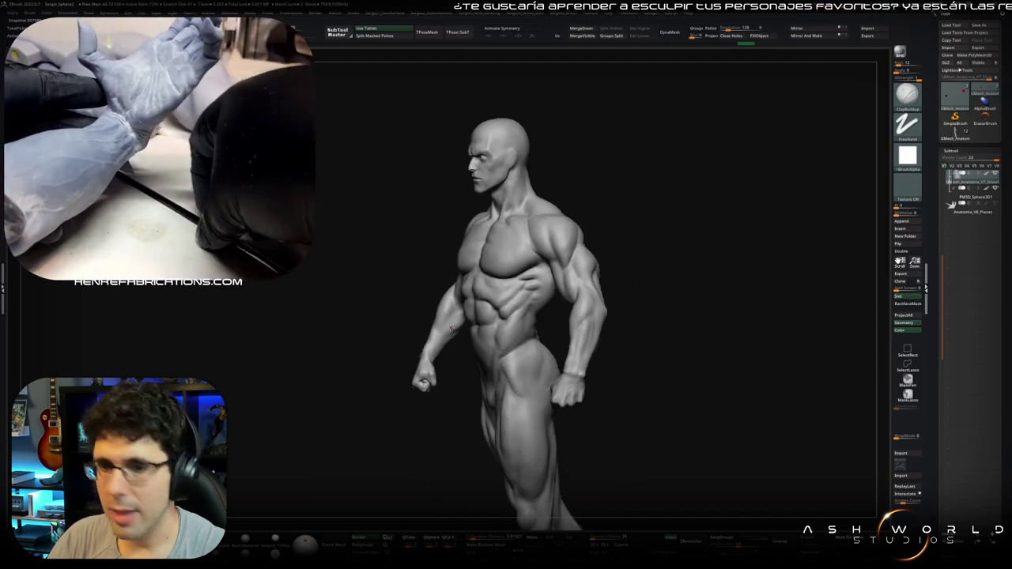
pyautogui.moveTo(453, 330); pyautogui.dragTo(455, 243, button='right')
pyautogui.keyDown('ctrl'); pyautogui.keyDown('shift'); pyautogui.moveTo(328, 118); pyautogui.dragTo(422, 372); pyautogui.keyUp('shift'); pyautogui.keyUp('ctrl')
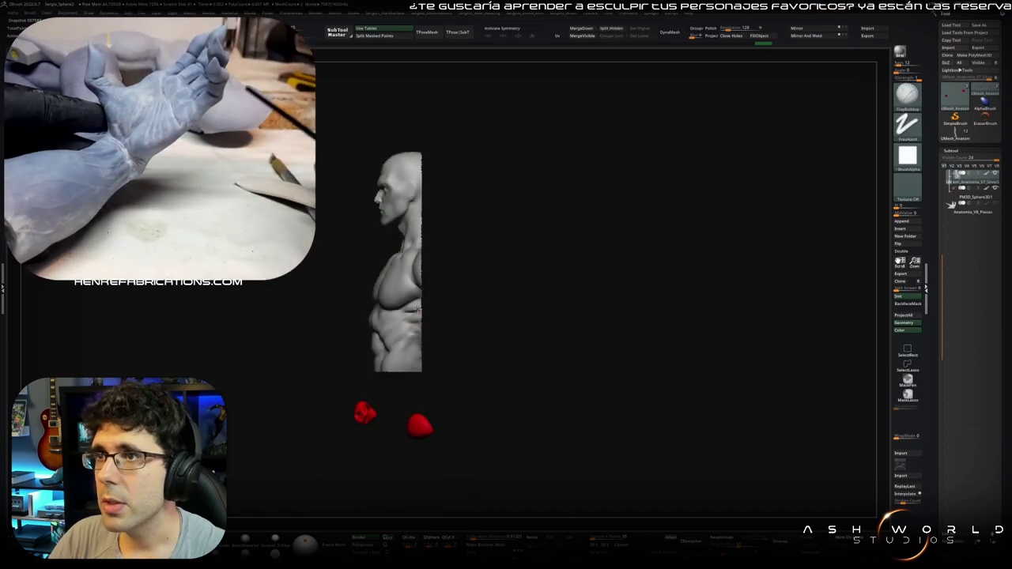
pyautogui.moveTo(420, 311); pyautogui.dragTo(495, 369, button='right')
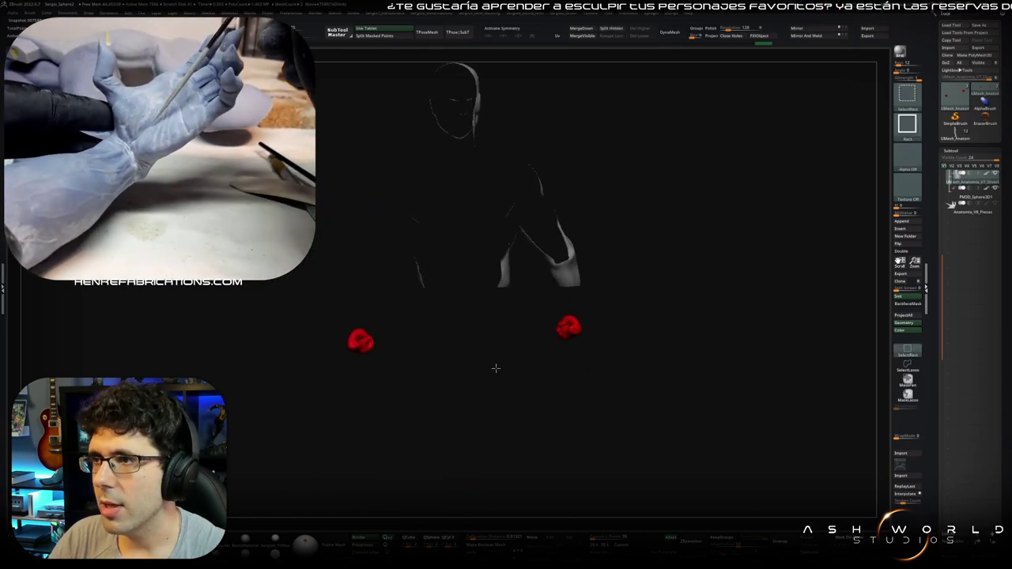
pyautogui.keyDown('ctrl'); pyautogui.keyDown('shift'); pyautogui.click(496, 369); pyautogui.keyUp('shift'); pyautogui.keyUp('ctrl')
# Step: Isolate the legs area from the side, then show the whole figure again
pyautogui.moveTo(429, 377); pyautogui.dragTo(482, 338, button='right')
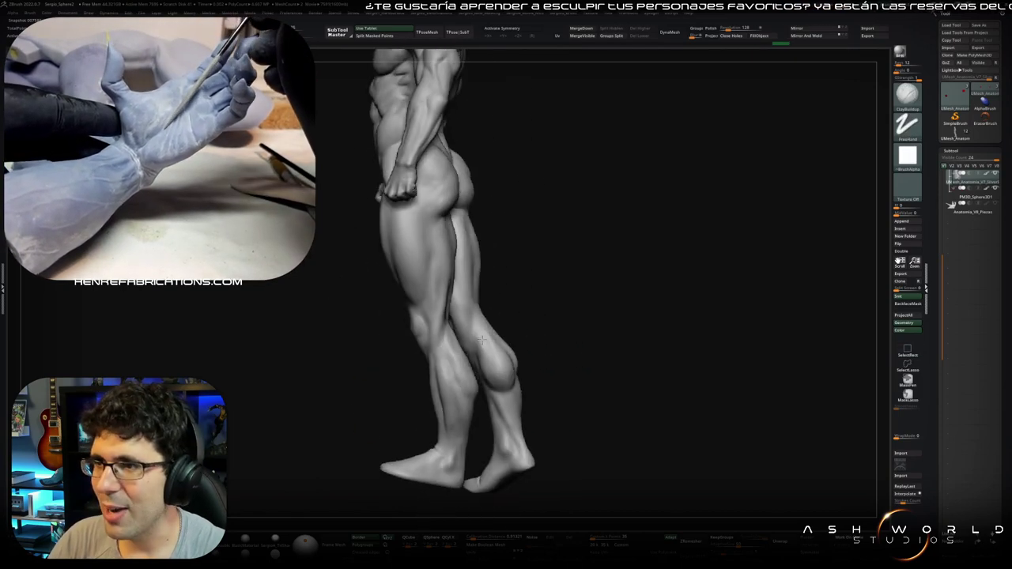
pyautogui.keyDown('ctrl'); pyautogui.keyDown('shift'); pyautogui.moveTo(330, 118); pyautogui.dragTo(436, 396); pyautogui.keyUp('shift'); pyautogui.keyUp('ctrl')
pyautogui.moveTo(434, 306)
pyautogui.mouseDown(button='right')
pyautogui.moveTo(391, 381)
pyautogui.moveTo(506, 352)
pyautogui.moveTo(443, 333)
pyautogui.moveTo(467, 314)
pyautogui.moveTo(482, 348)
pyautogui.moveTo(486, 283)
pyautogui.mouseUp(button='right')
pyautogui.keyDown('ctrl'); pyautogui.keyDown('shift'); pyautogui.click(474, 356); pyautogui.keyUp('shift'); pyautogui.keyUp('ctrl')
# Step: Show the wave base beneath the figure, orbit to the legs, and add a subtool folder
pyautogui.scroll(-3, 478, 348)
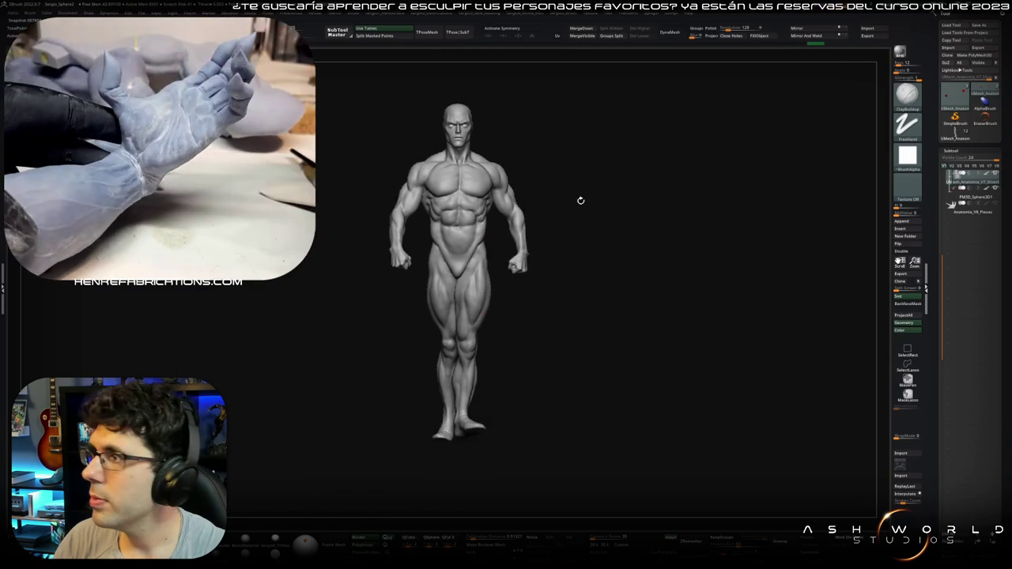
pyautogui.click(995, 204)
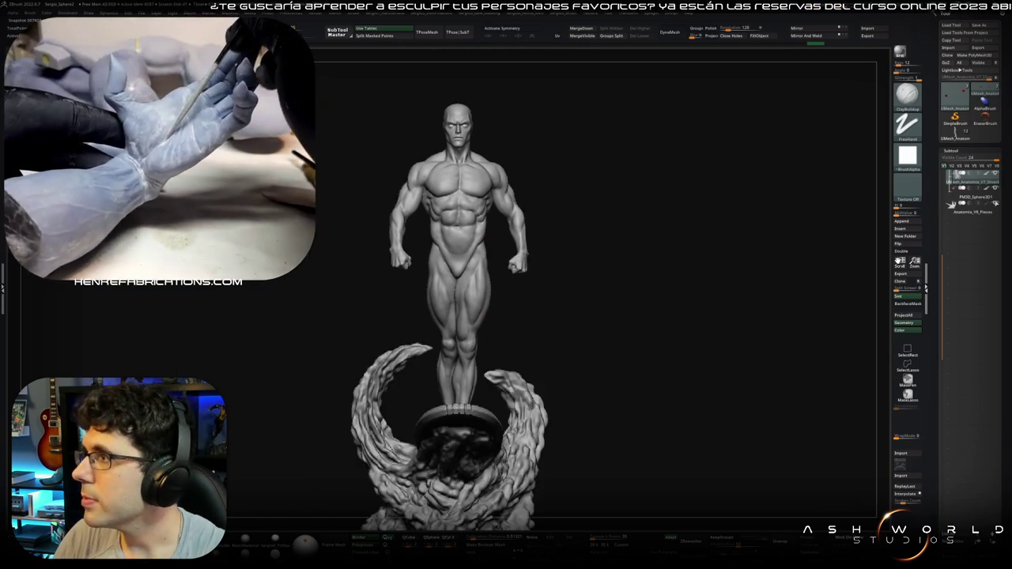
pyautogui.moveTo(673, 310); pyautogui.dragTo(610, 344, button='right')
pyautogui.scroll(3, 610, 343)
pyautogui.scroll(3, 610, 343)
pyautogui.moveTo(882, 244); pyautogui.dragTo(973, 227, button='right')
pyautogui.click(952, 204)
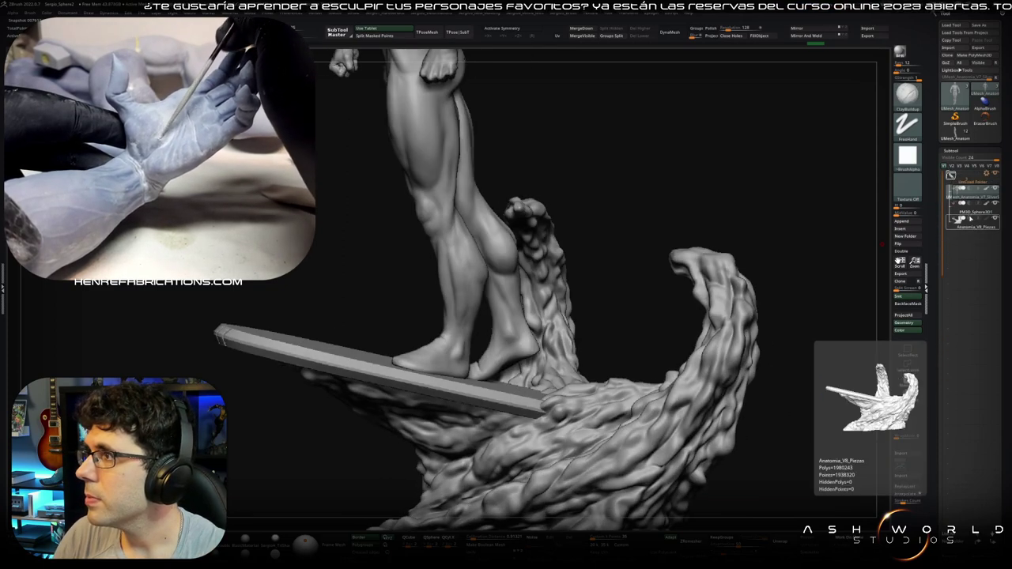
# Step: Hide the surfboard and wave base and pick the Move brush, viewing the legs from below
pyautogui.click(995, 227)
pyautogui.moveTo(432, 354); pyautogui.dragTo(411, 378, button='right')
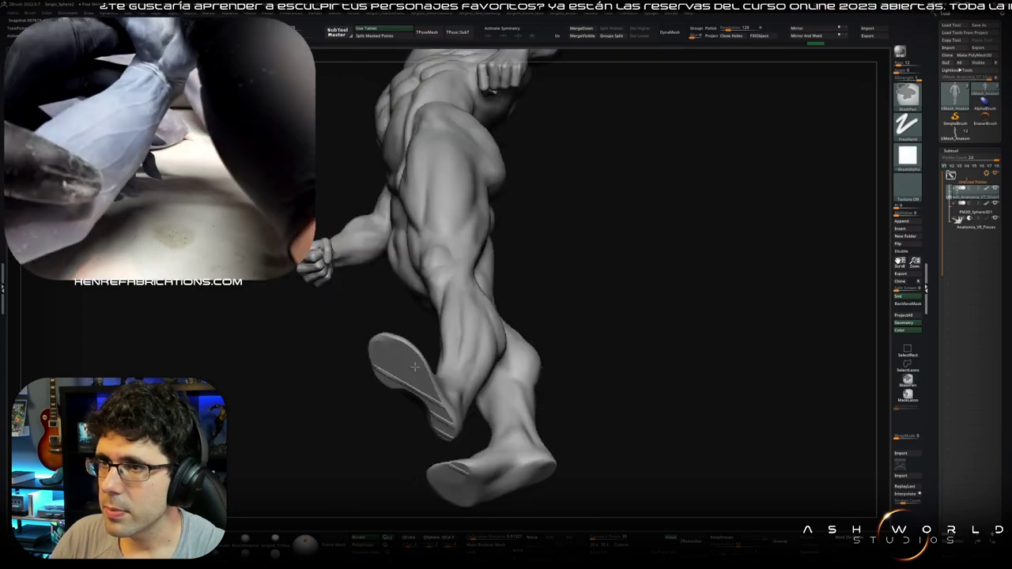
pyautogui.press('b')
pyautogui.press('m')
pyautogui.press('v')
pyautogui.moveTo(411, 378)
pyautogui.mouseDown(button='right')
pyautogui.moveTo(403, 372)
pyautogui.moveTo(410, 379)
pyautogui.mouseUp(button='right')
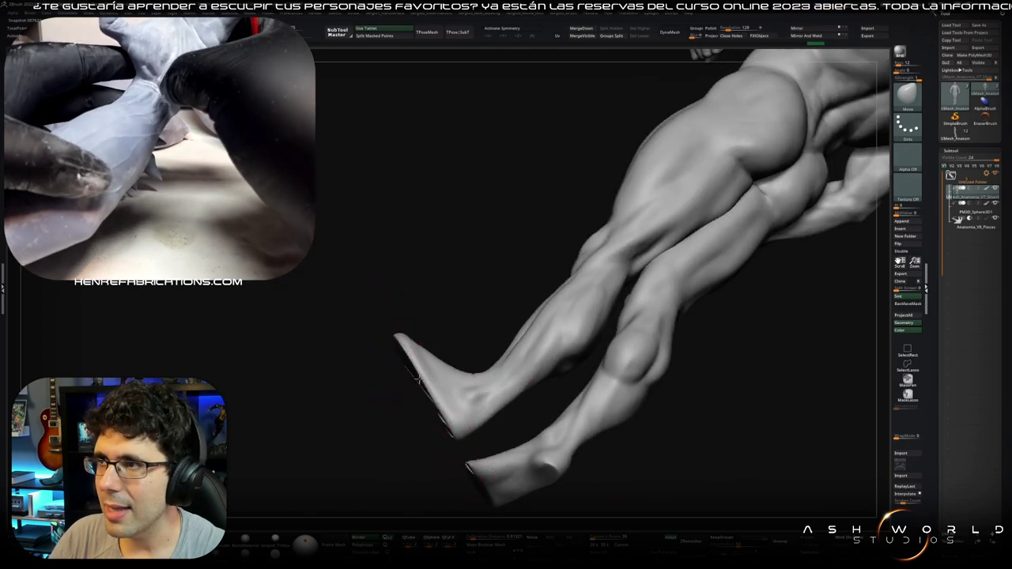
# Step: Shrink the Draw Size, switch to Move Topological, and orbit until the feet stand upright
pyautogui.press('s')
pyautogui.moveTo(430, 385); pyautogui.dragTo(439, 397)
pyautogui.press('b')
pyautogui.press('m')
pyautogui.press('t')
pyautogui.moveTo(439, 397)
pyautogui.mouseDown(button='right')
pyautogui.moveTo(442, 372)
pyautogui.moveTo(411, 334)
pyautogui.moveTo(423, 373)
pyautogui.moveTo(412, 350)
pyautogui.mouseUp(button='right')
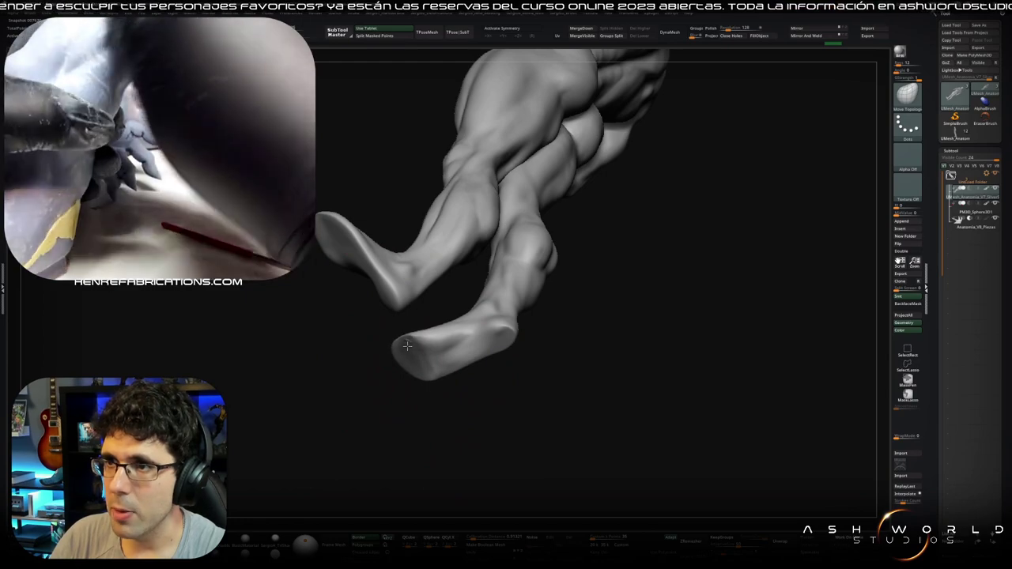
pyautogui.moveTo(409, 352)
pyautogui.mouseDown(button='right')
pyautogui.moveTo(413, 371)
pyautogui.moveTo(454, 364)
pyautogui.moveTo(429, 361)
pyautogui.moveTo(422, 377)
pyautogui.moveTo(469, 363)
pyautogui.moveTo(460, 344)
pyautogui.moveTo(509, 350)
pyautogui.moveTo(477, 334)
pyautogui.moveTo(488, 339)
pyautogui.moveTo(477, 289)
pyautogui.moveTo(482, 343)
pyautogui.moveTo(452, 294)
pyautogui.moveTo(461, 332)
pyautogui.mouseUp(button='right')
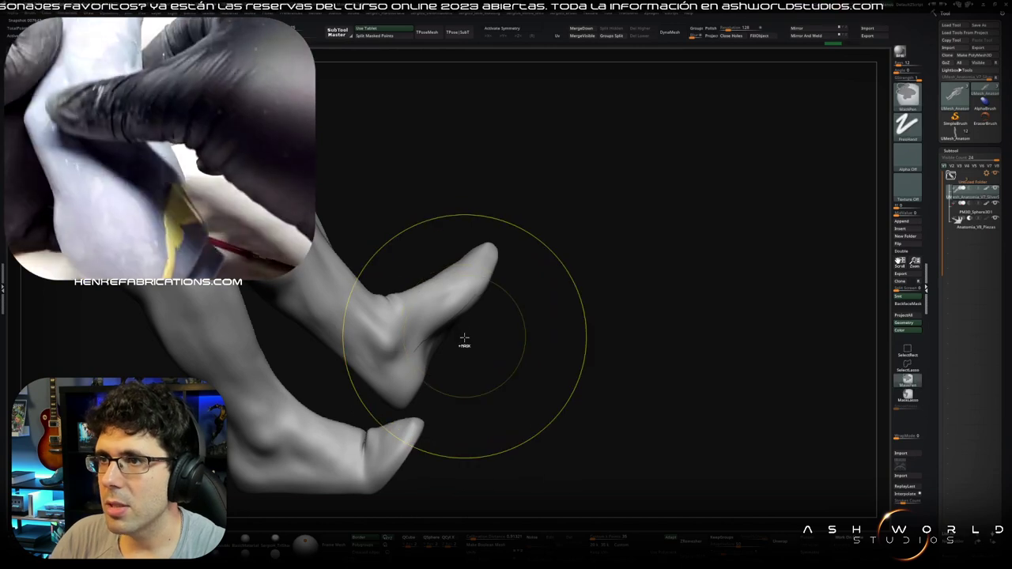
# Step: Toggle the legs' visibility and resize the brush, settling on Move Topological for the feet
pyautogui.keyDown('ctrl'); pyautogui.keyDown('alt'); pyautogui.keyDown('shift'); pyautogui.click(464, 340); pyautogui.keyUp('shift'); pyautogui.keyUp('alt'); pyautogui.keyUp('ctrl')
pyautogui.keyDown('ctrl'); pyautogui.keyDown('shift'); pyautogui.click(470, 342); pyautogui.keyUp('shift'); pyautogui.keyUp('ctrl')
pyautogui.moveTo(479, 346); pyautogui.dragTo(471, 338, button='right')
pyautogui.press('b')
pyautogui.press('m')
pyautogui.press('v')
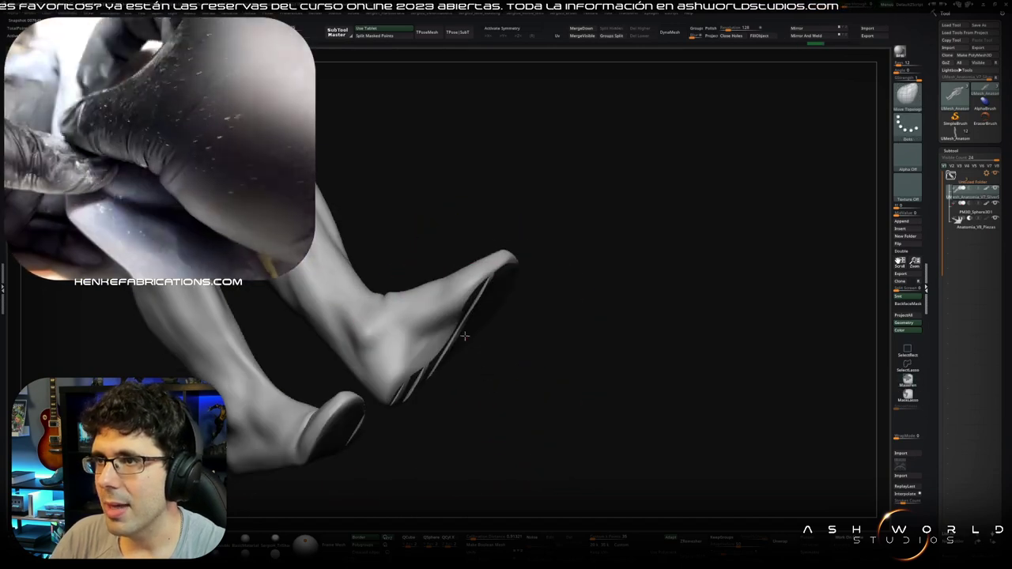
pyautogui.press('s')
pyautogui.press('b')
pyautogui.press('m')
pyautogui.press('t')
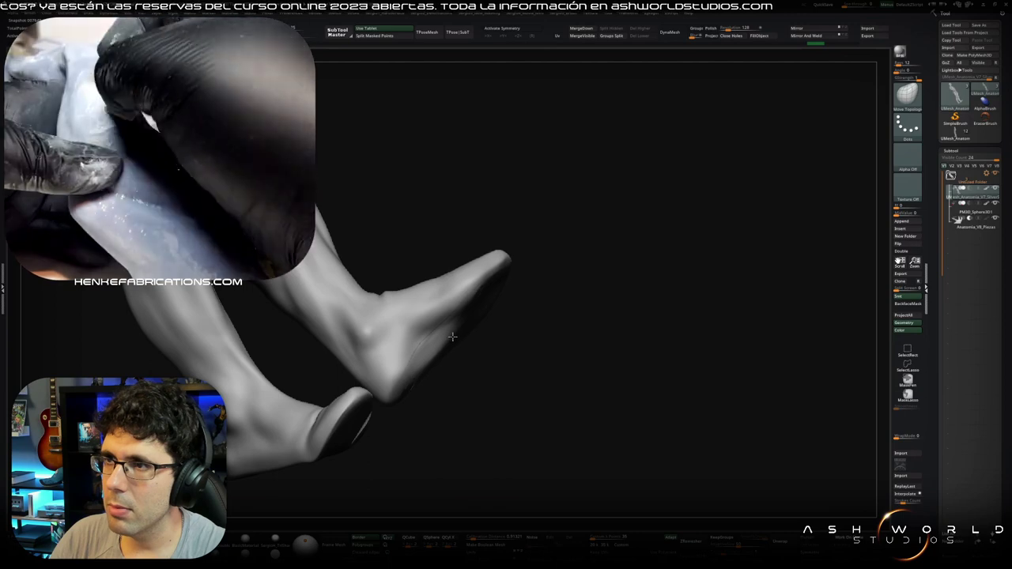
# Step: Reshape the feet and ankles, orbiting around the calves, soles and torso to check them
pyautogui.moveTo(448, 341); pyautogui.dragTo(377, 385, button='right')
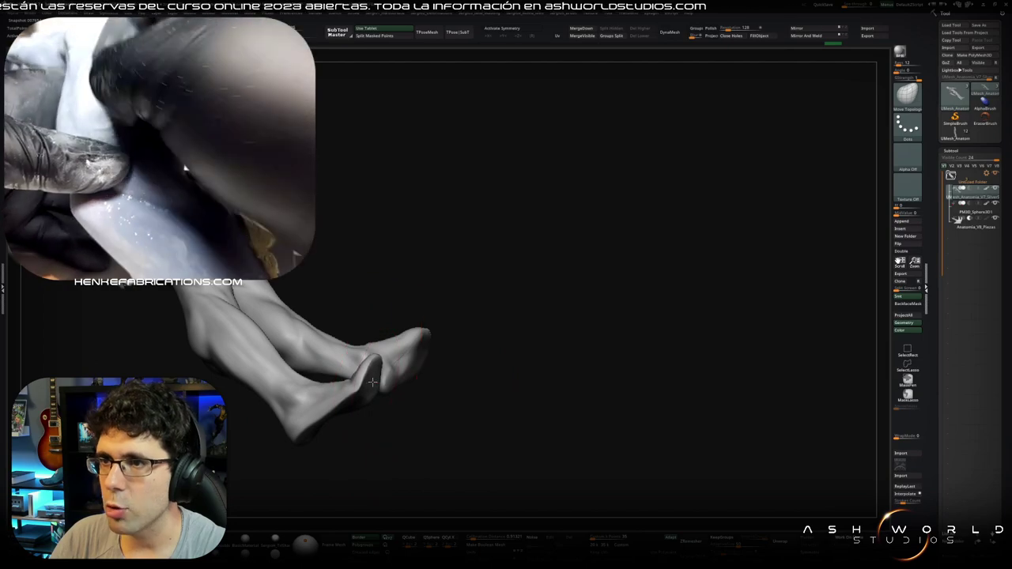
pyautogui.moveTo(375, 381)
pyautogui.mouseDown(button='right')
pyautogui.moveTo(385, 468)
pyautogui.moveTo(385, 396)
pyautogui.mouseUp(button='right')
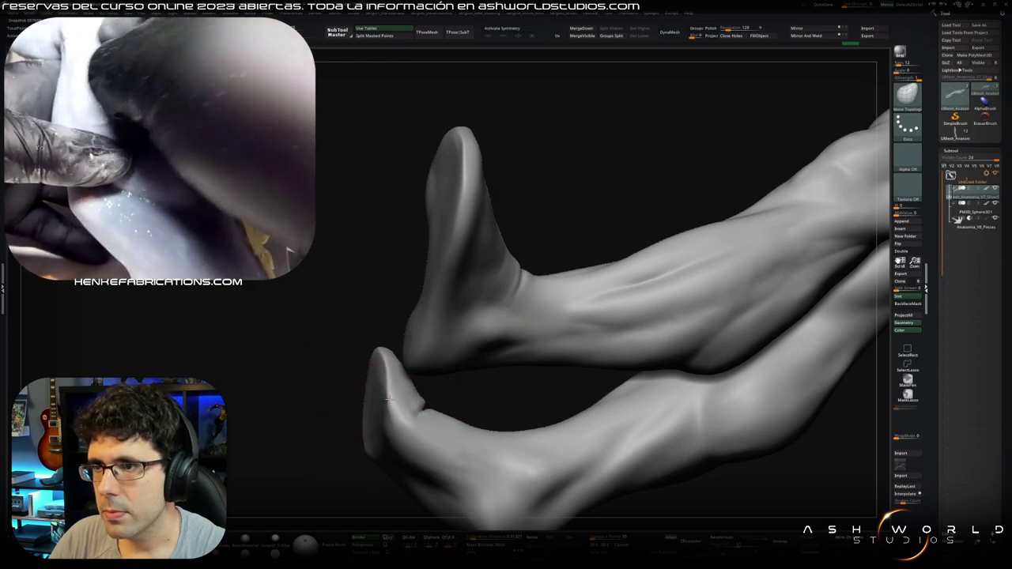
pyautogui.moveTo(388, 399)
pyautogui.mouseDown(button='right')
pyautogui.moveTo(418, 402)
pyautogui.moveTo(428, 381)
pyautogui.mouseUp(button='right')
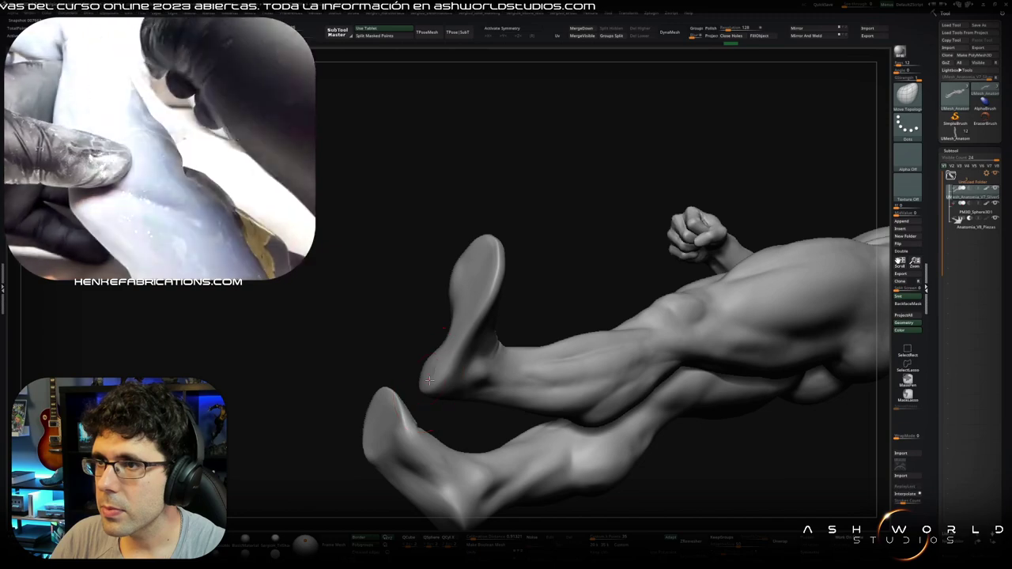
pyautogui.moveTo(426, 385)
pyautogui.mouseDown(button='right')
pyautogui.moveTo(377, 469)
pyautogui.moveTo(372, 448)
pyautogui.mouseUp(button='right')
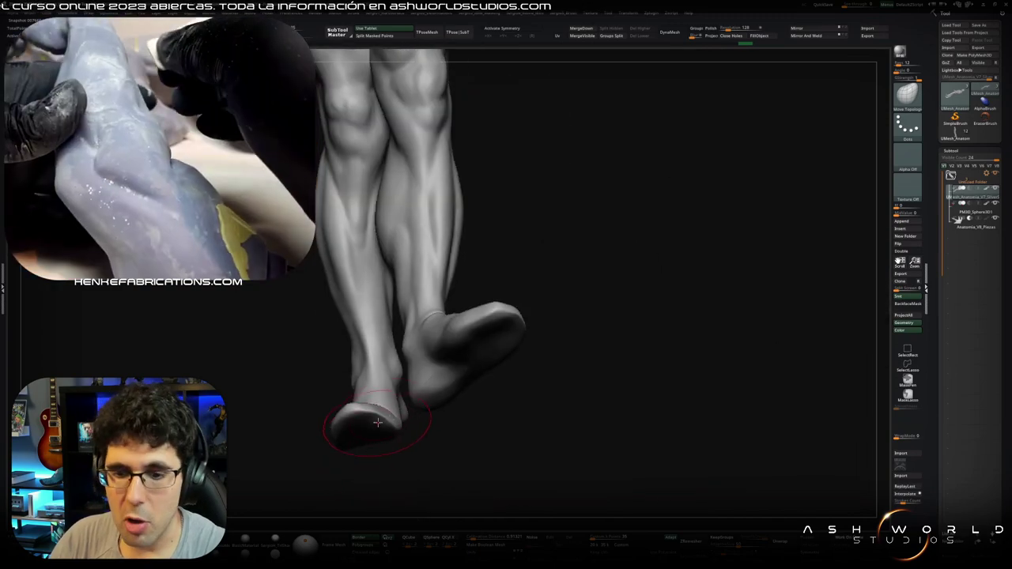
pyautogui.moveTo(422, 395)
pyautogui.mouseDown(button='right')
pyautogui.moveTo(451, 374)
pyautogui.moveTo(412, 400)
pyautogui.moveTo(392, 375)
pyautogui.mouseUp(button='right')
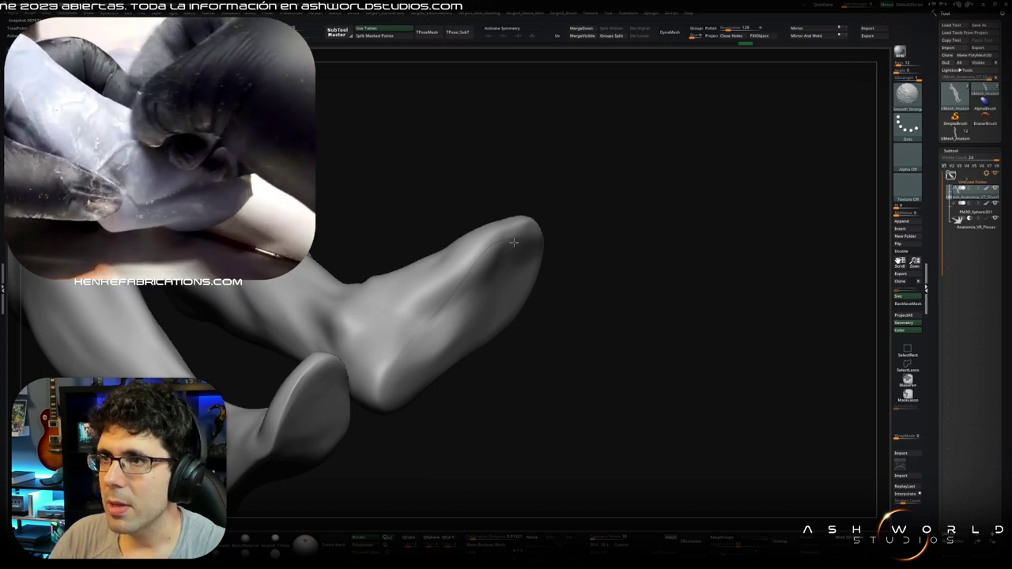
pyautogui.moveTo(452, 309); pyautogui.dragTo(425, 341, button='right')
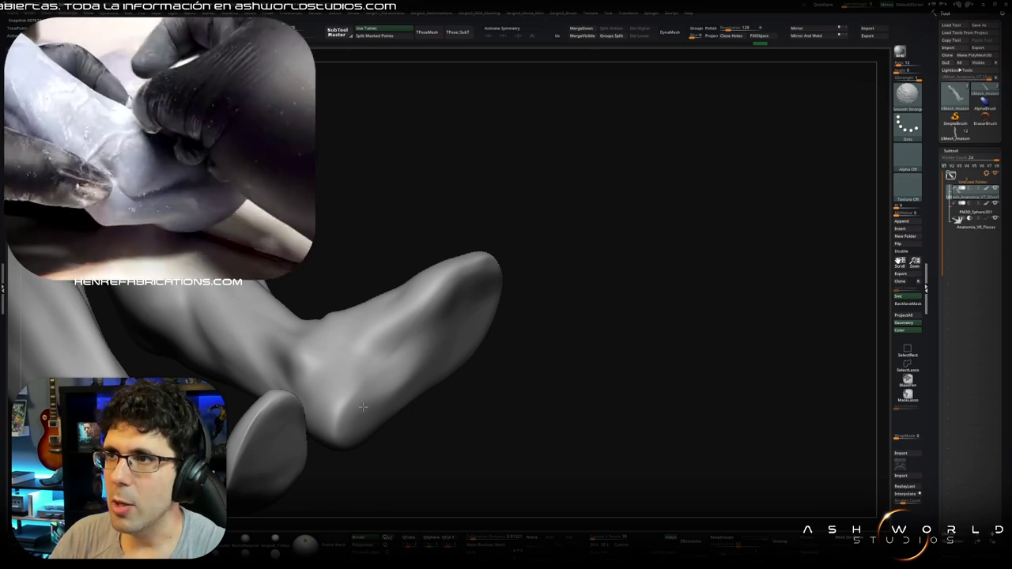
pyautogui.moveTo(475, 329); pyautogui.dragTo(461, 309, button='right')
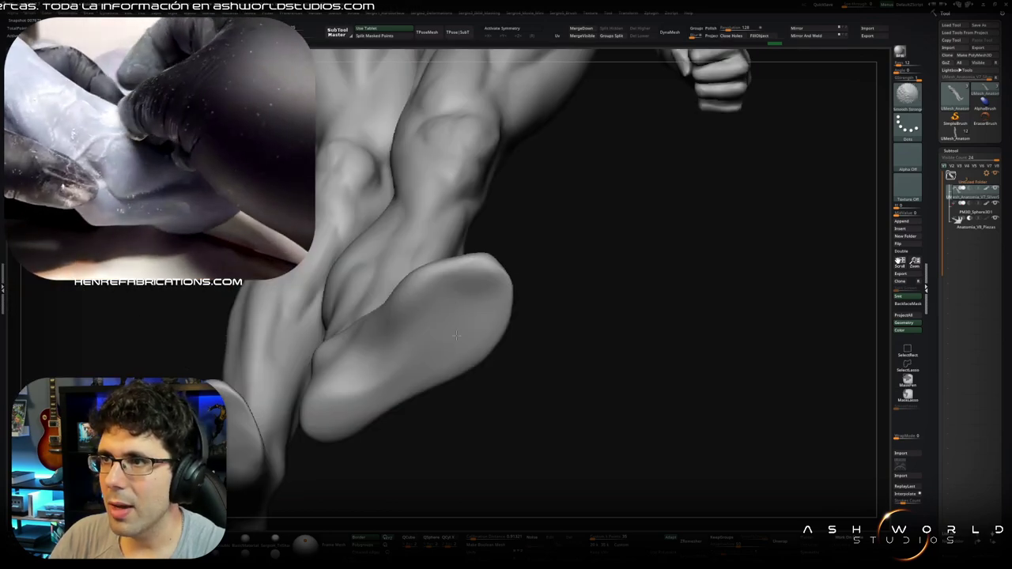
pyautogui.moveTo(369, 398)
pyautogui.mouseDown(button='right')
pyautogui.moveTo(441, 307)
pyautogui.moveTo(436, 444)
pyautogui.mouseUp(button='right')
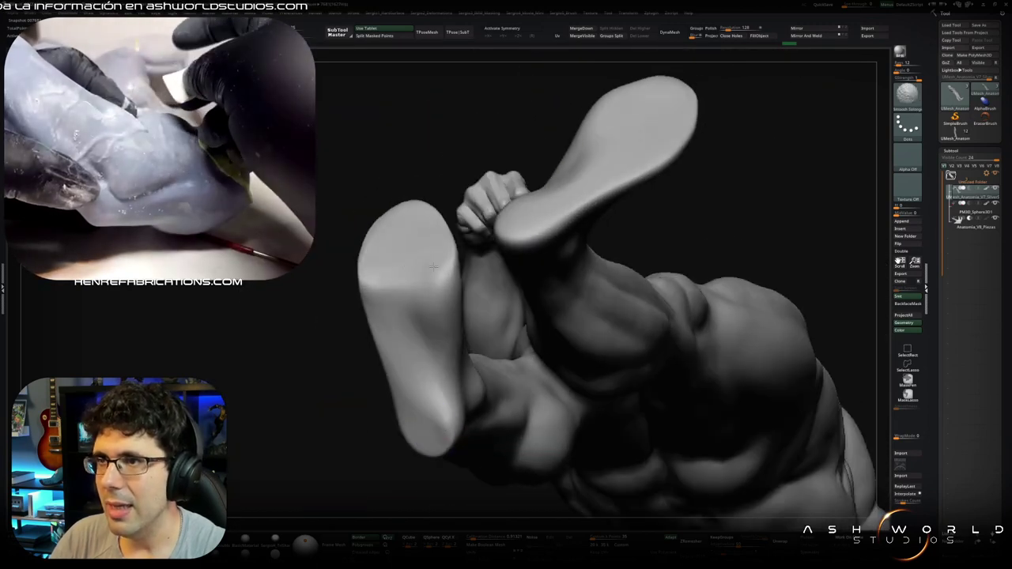
pyautogui.moveTo(411, 350)
pyautogui.mouseDown()
pyautogui.moveTo(421, 348)
pyautogui.moveTo(421, 315)
pyautogui.mouseUp()
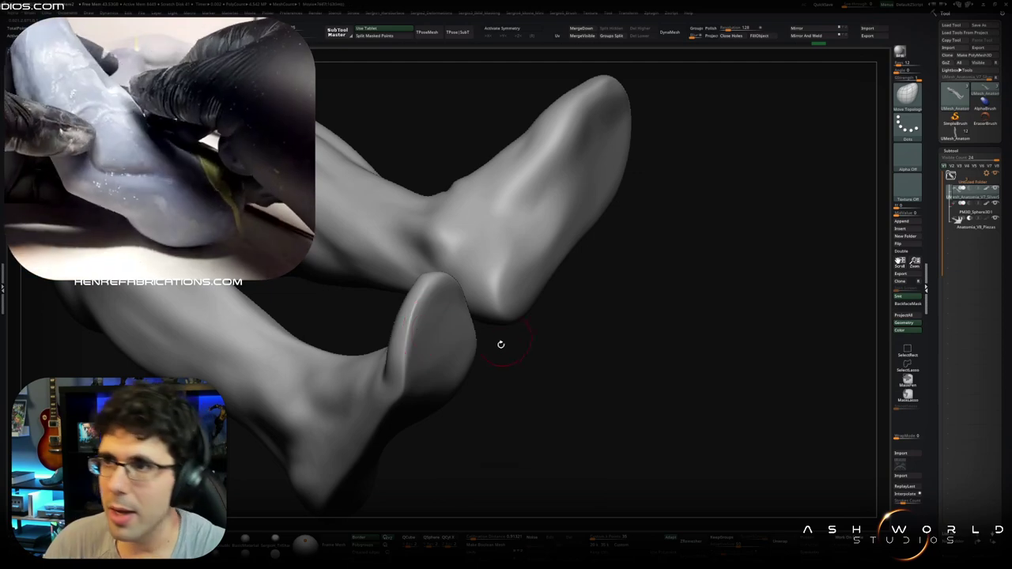
# Step: Turn the legs sole-upward and smooth the foot surface with Shift-Smooth
pyautogui.moveTo(524, 390)
pyautogui.mouseDown()
pyautogui.moveTo(418, 396)
pyautogui.moveTo(434, 362)
pyautogui.moveTo(429, 408)
pyautogui.moveTo(467, 363)
pyautogui.moveTo(463, 372)
pyautogui.mouseUp()
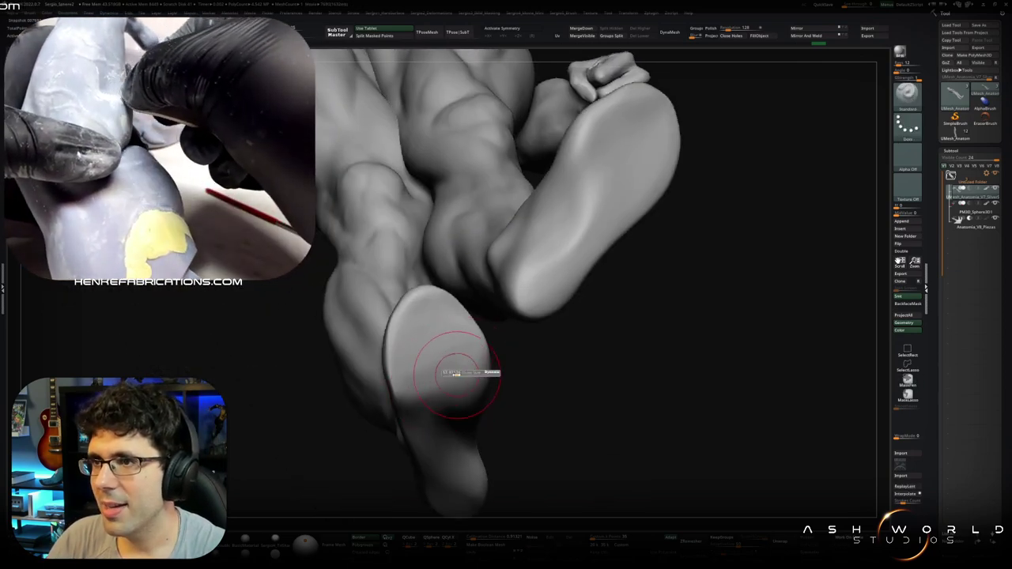
pyautogui.moveTo(464, 372)
pyautogui.mouseDown()
pyautogui.moveTo(498, 393)
pyautogui.moveTo(459, 388)
pyautogui.mouseUp()
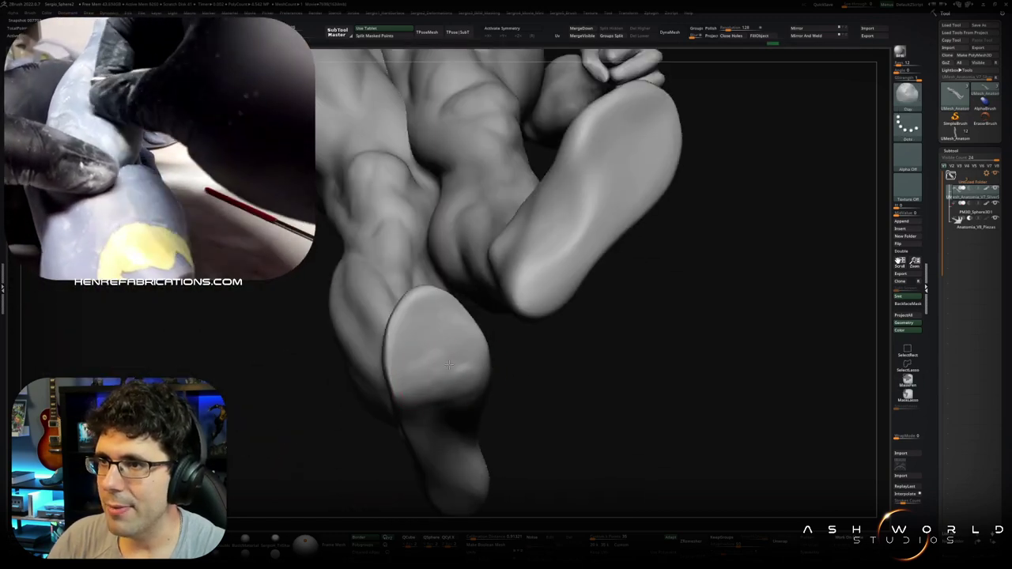
pyautogui.press('shift')
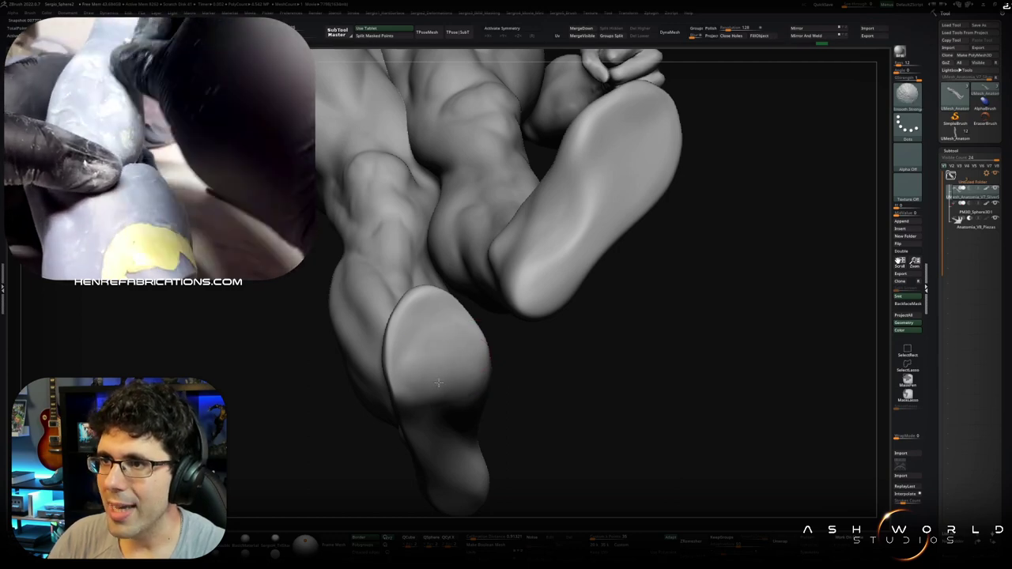
pyautogui.moveTo(454, 389); pyautogui.dragTo(422, 310)
pyautogui.moveTo(422, 310); pyautogui.dragTo(435, 332, button='right')
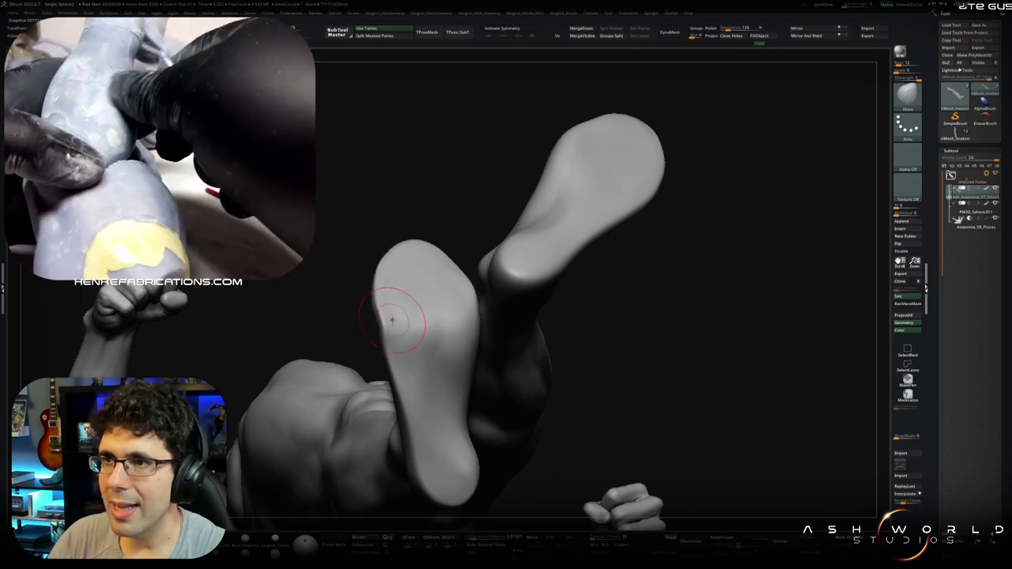
# Step: Shrink the brush and Smooth Stronger over both soles, orbiting below the legs to check them
pyautogui.press('[')
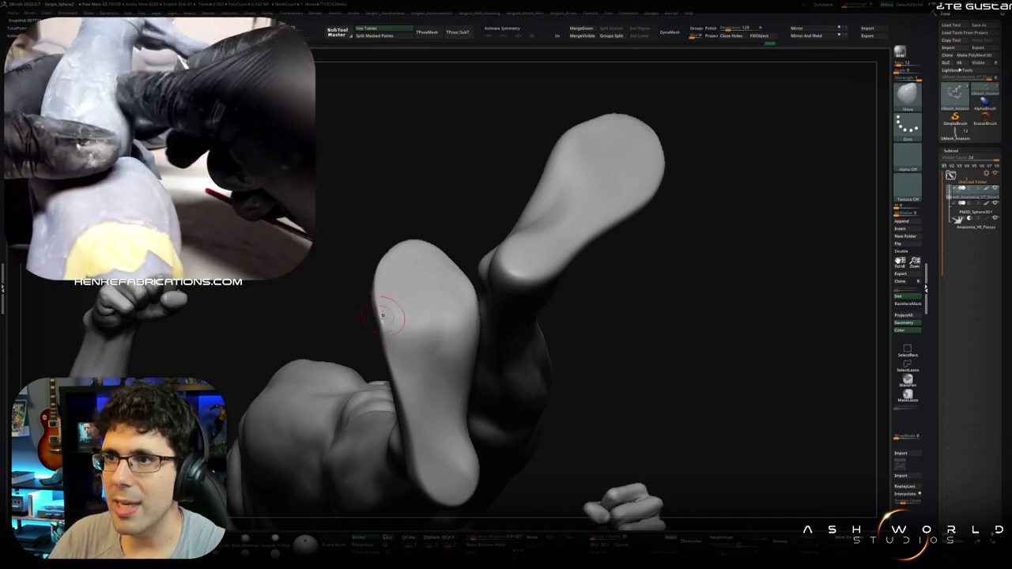
pyautogui.moveTo(381, 314)
pyautogui.mouseDown(button='right')
pyautogui.moveTo(387, 342)
pyautogui.moveTo(389, 325)
pyautogui.mouseUp(button='right')
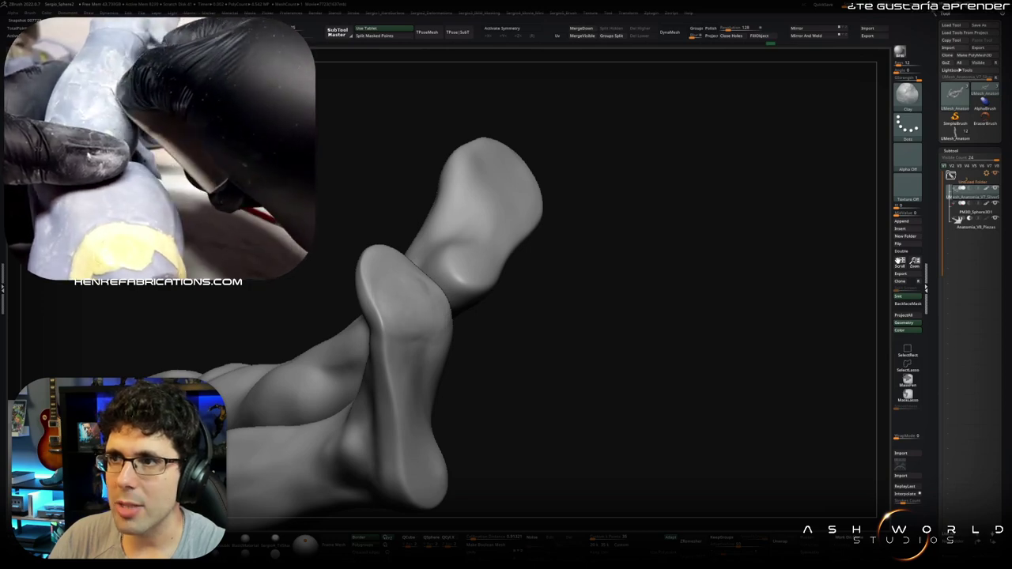
pyautogui.press('shift')
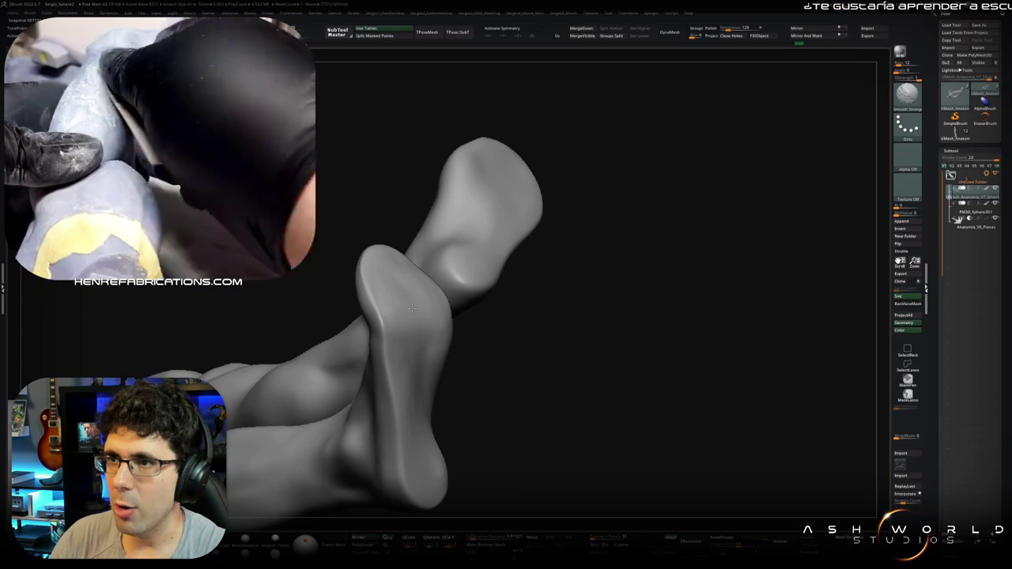
pyautogui.moveTo(412, 308); pyautogui.dragTo(409, 312, button='right')
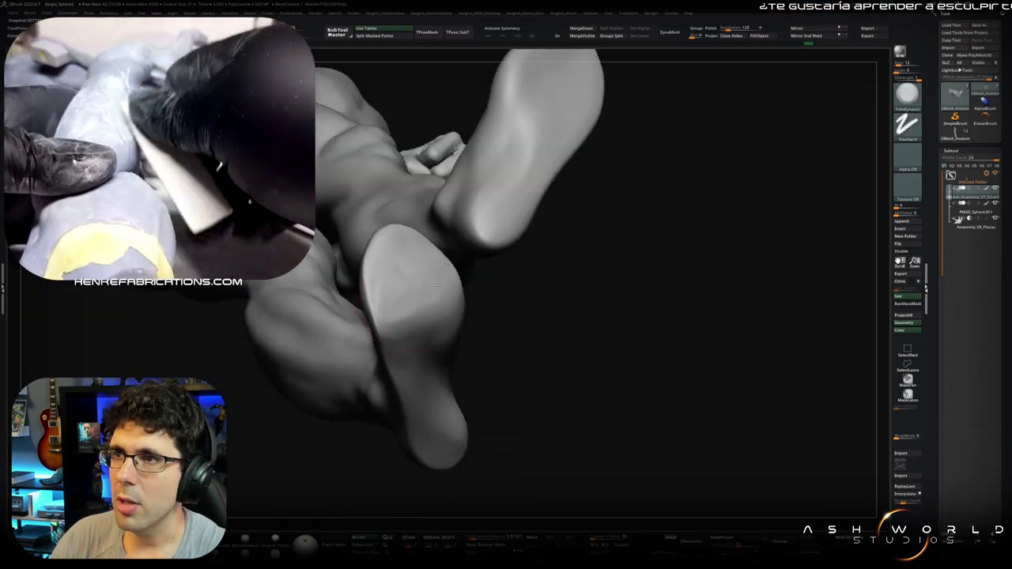
pyautogui.press('shift')
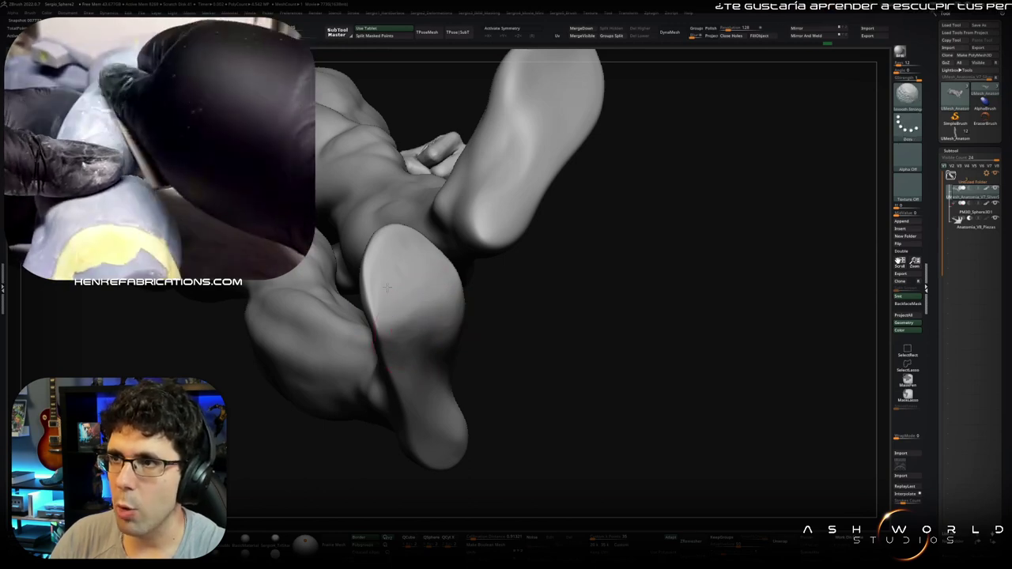
pyautogui.moveTo(420, 320)
pyautogui.mouseDown()
pyautogui.moveTo(462, 326)
pyautogui.moveTo(469, 281)
pyautogui.mouseUp()
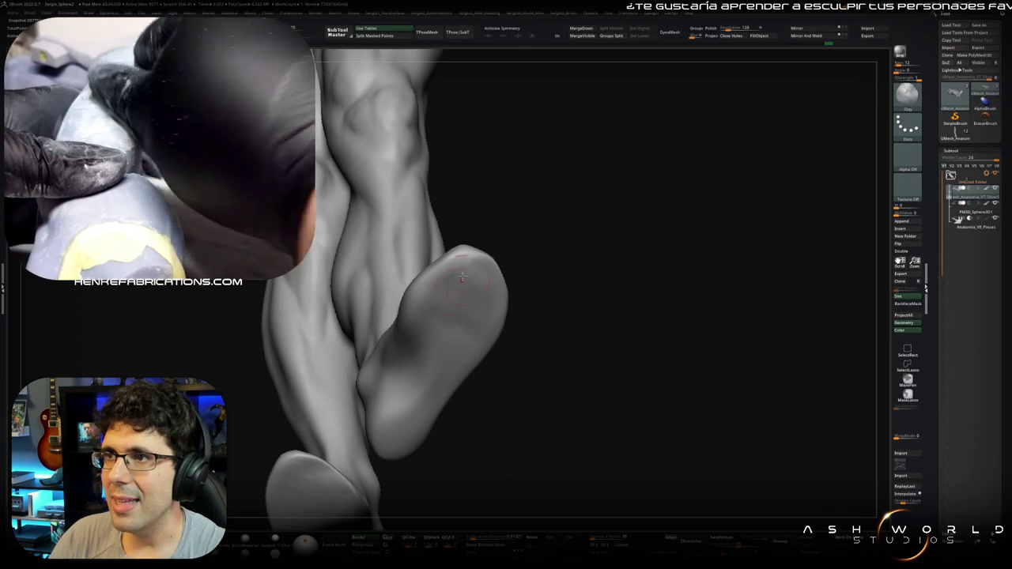
pyautogui.press('shift')
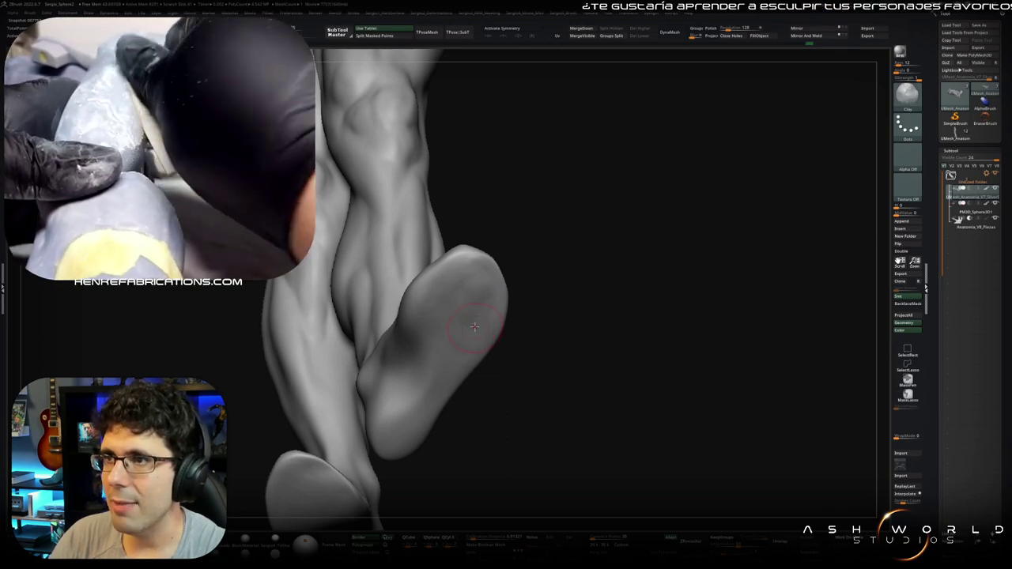
pyautogui.press('space')
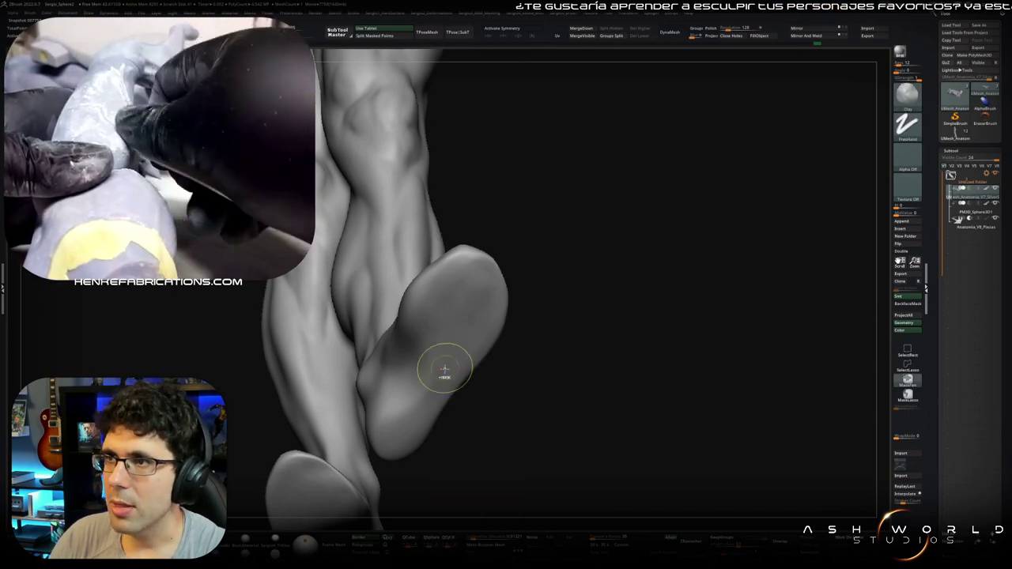
# Step: Turn the sole forward, smooth the heel, then inspect both feet from other angles
pyautogui.moveTo(448, 355); pyautogui.dragTo(412, 318, button='right')
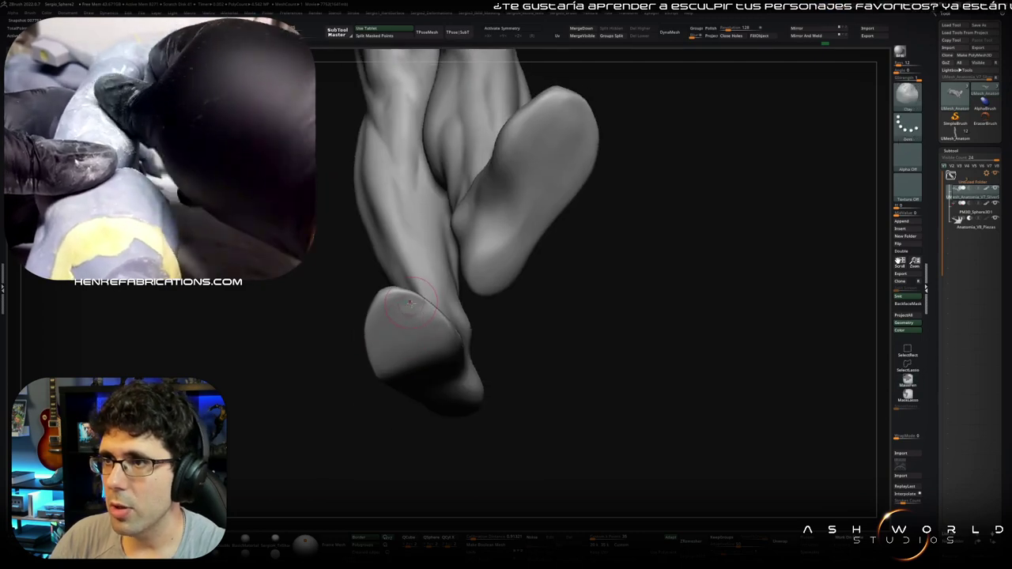
pyautogui.moveTo(412, 318); pyautogui.dragTo(396, 317, button='right')
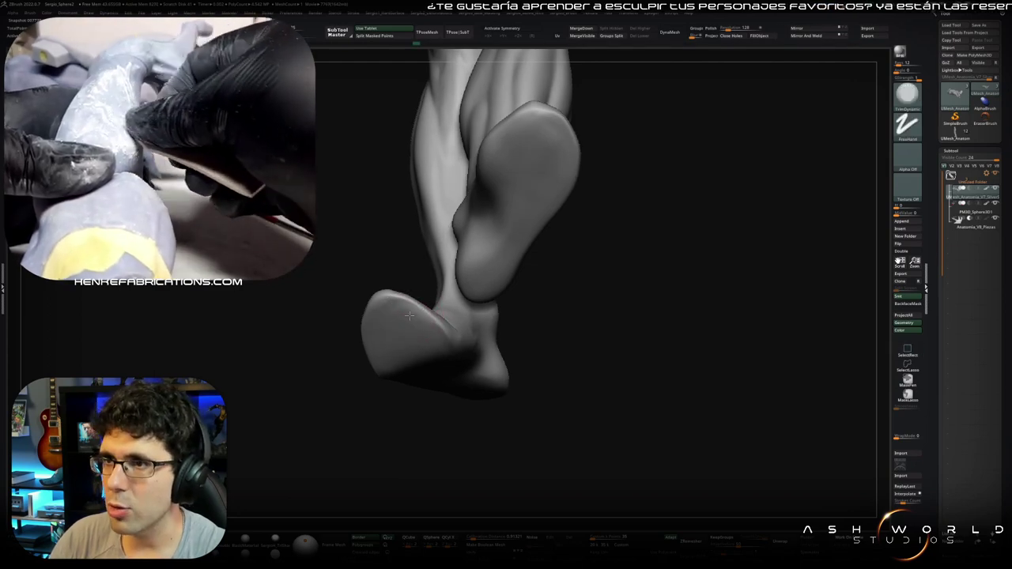
pyautogui.keyDown('shift'); pyautogui.moveTo(396, 316); pyautogui.dragTo(414, 333); pyautogui.keyUp('shift')
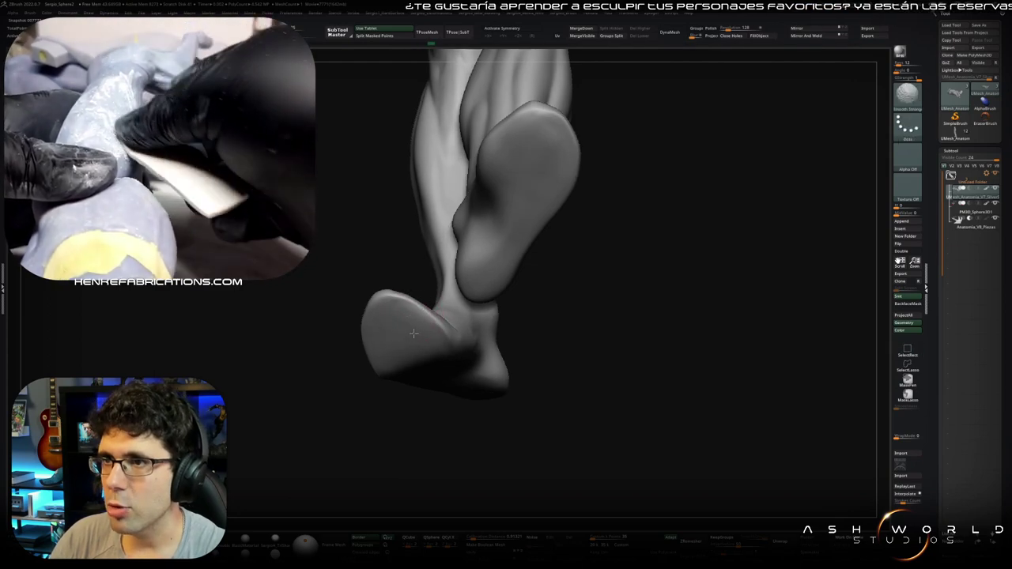
pyautogui.moveTo(407, 321); pyautogui.dragTo(405, 335, button='right')
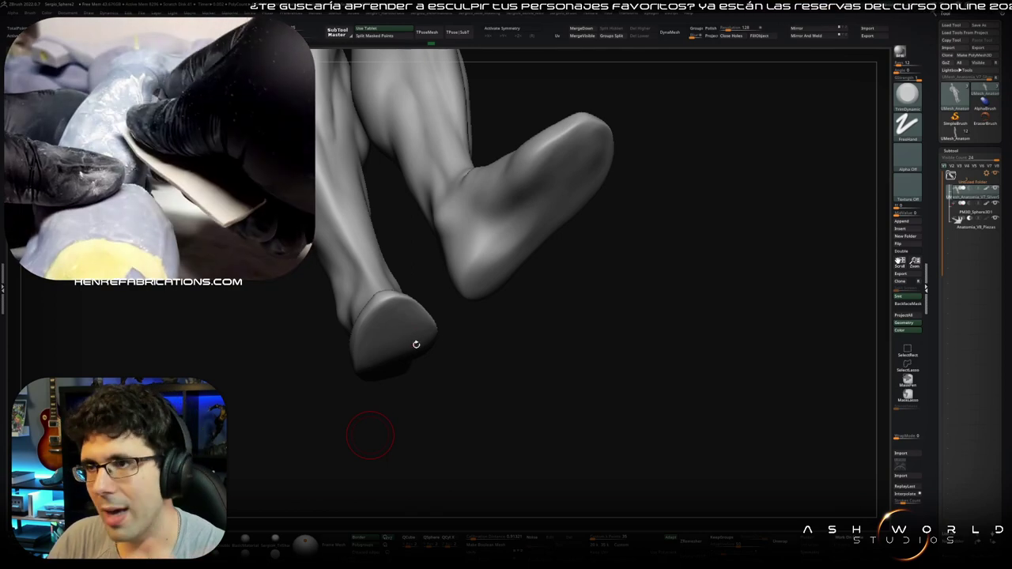
pyautogui.moveTo(445, 385)
pyautogui.mouseDown()
pyautogui.moveTo(452, 351)
pyautogui.moveTo(361, 248)
pyautogui.moveTo(395, 301)
pyautogui.moveTo(450, 351)
pyautogui.moveTo(415, 363)
pyautogui.mouseUp()
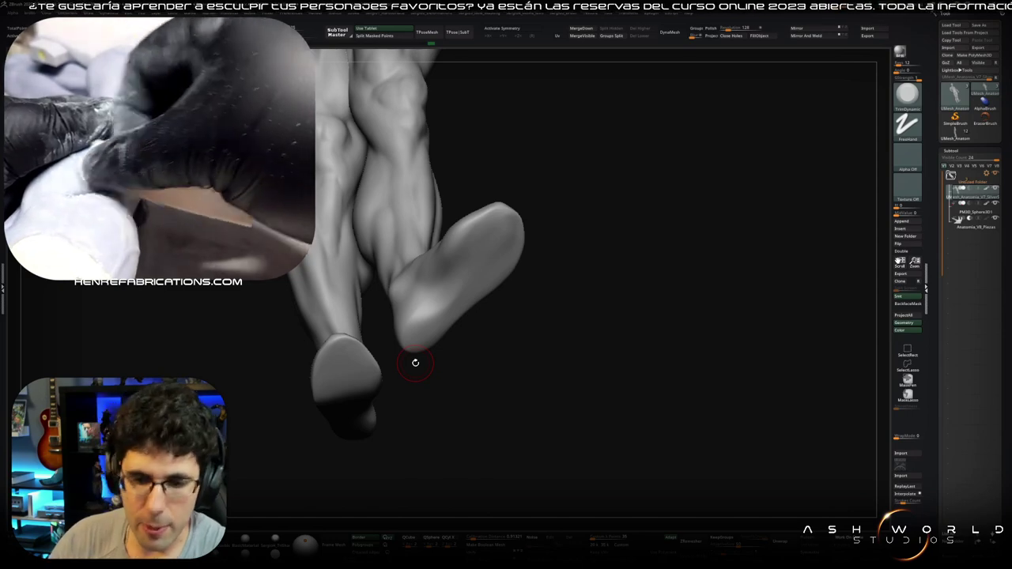
# Step: Orbit from a front view of the legs to three-quarter side, then zoom out to the full figure
pyautogui.moveTo(572, 333)
pyautogui.mouseDown()
pyautogui.moveTo(449, 261)
pyautogui.moveTo(431, 333)
pyautogui.mouseUp()
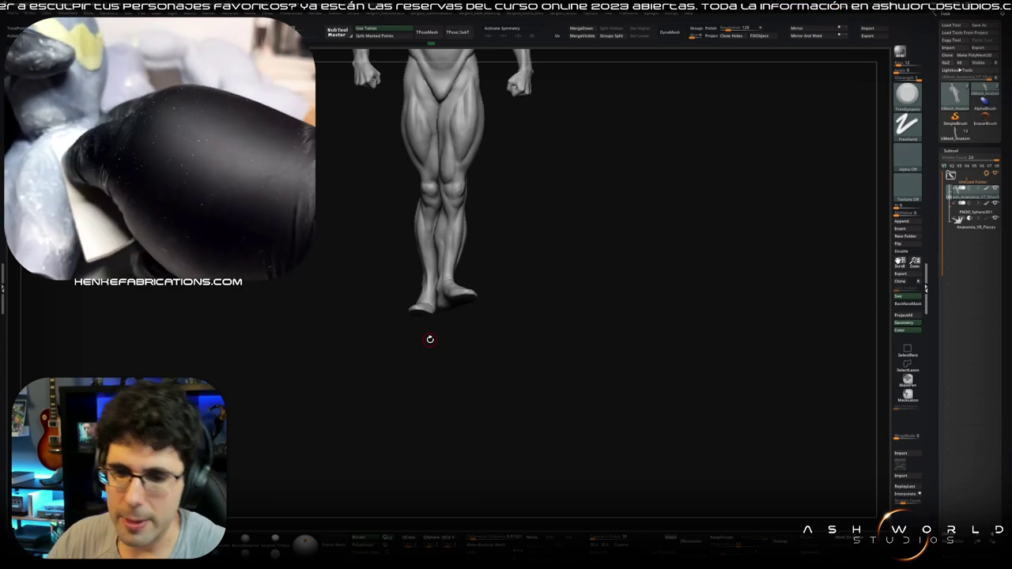
pyautogui.moveTo(555, 245); pyautogui.dragTo(456, 301)
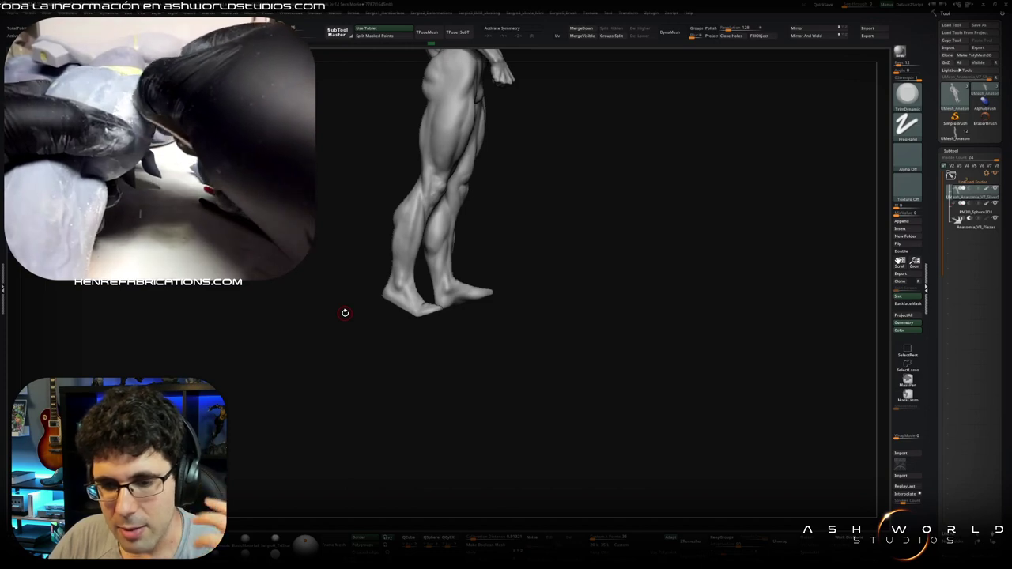
pyautogui.moveTo(601, 211)
pyautogui.keyDown('alt'); pyautogui.mouseDown()
pyautogui.moveTo(527, 237)
pyautogui.moveTo(479, 356)
pyautogui.moveTo(462, 291)
pyautogui.mouseUp(); pyautogui.keyUp('alt')
# Step: Enlarge the figure, turn it to face front and then its back, and close in on the legs
pyautogui.moveTo(463, 291); pyautogui.dragTo(468, 261, button='right')
pyautogui.keyDown('ctrl'); pyautogui.moveTo(426, 340); pyautogui.dragTo(425, 319, button='right'); pyautogui.keyUp('ctrl')
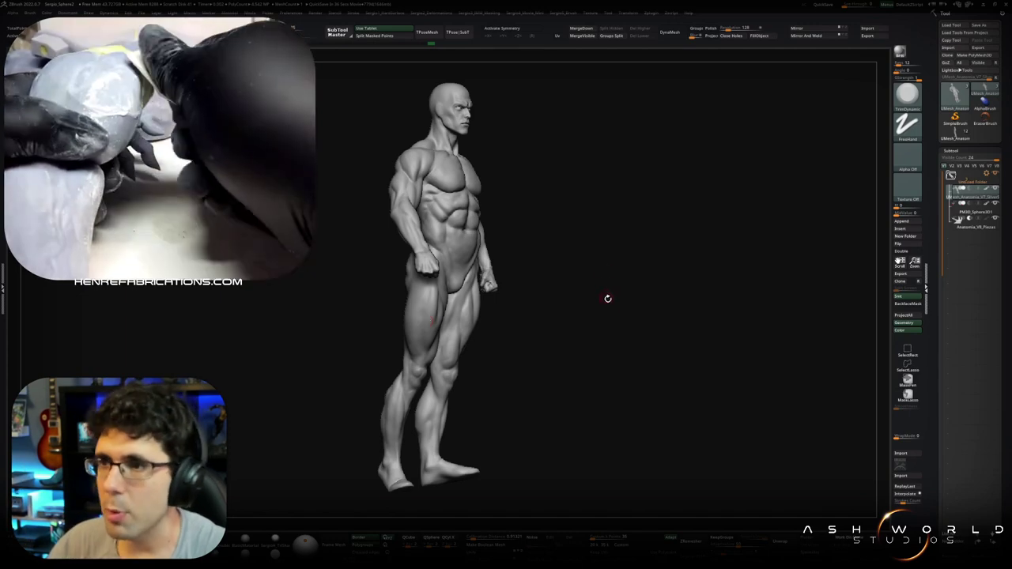
pyautogui.moveTo(609, 299)
pyautogui.mouseDown()
pyautogui.moveTo(504, 356)
pyautogui.moveTo(463, 414)
pyautogui.moveTo(465, 392)
pyautogui.mouseUp()
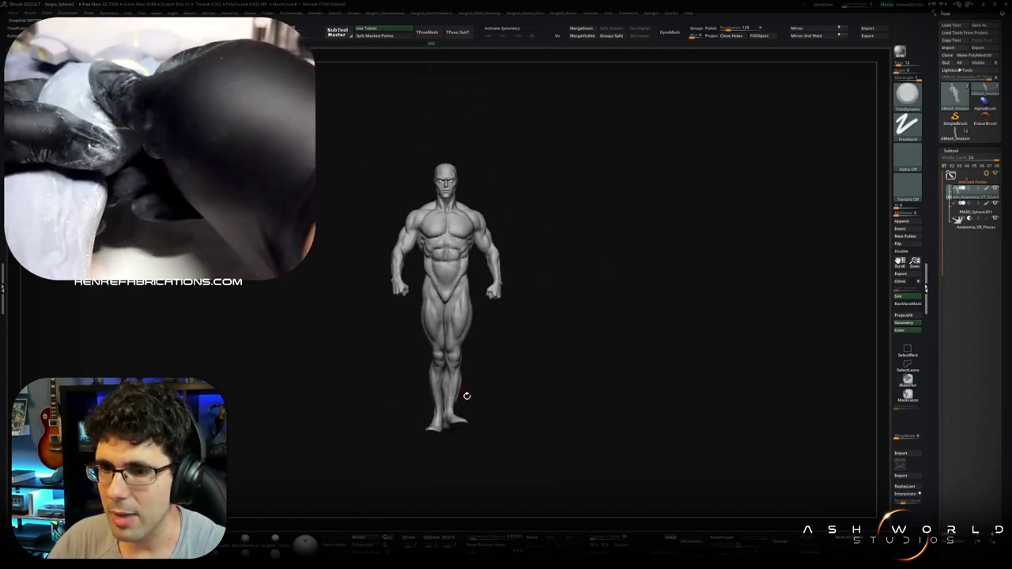
pyautogui.moveTo(491, 354)
pyautogui.mouseDown()
pyautogui.moveTo(552, 368)
pyautogui.moveTo(535, 386)
pyautogui.moveTo(506, 382)
pyautogui.moveTo(788, 308)
pyautogui.mouseUp()
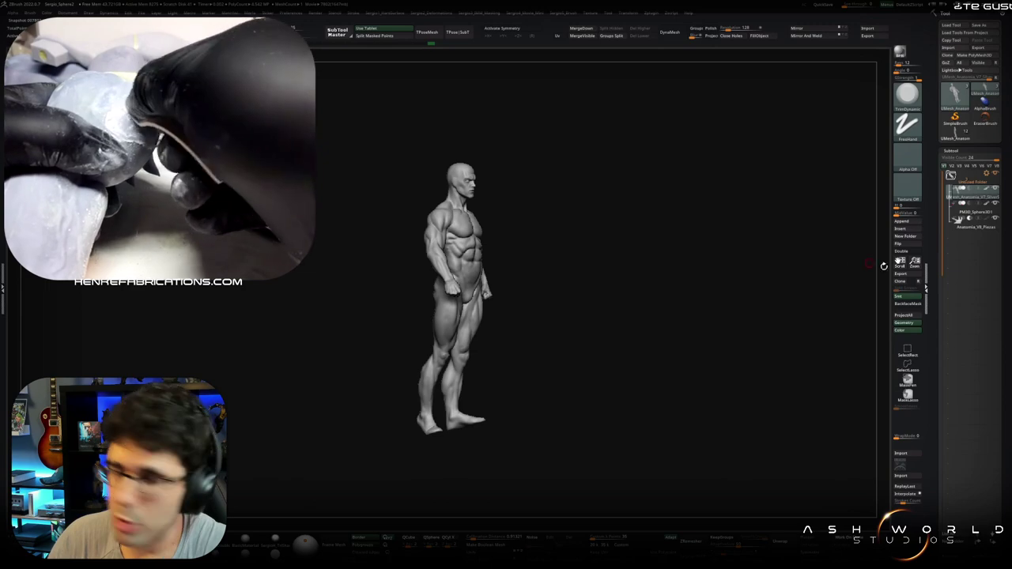
pyautogui.moveTo(501, 425)
pyautogui.keyDown('alt'); pyautogui.mouseDown()
pyautogui.moveTo(511, 441)
pyautogui.moveTo(450, 395)
pyautogui.moveTo(469, 394)
pyautogui.mouseUp(); pyautogui.keyUp('alt')
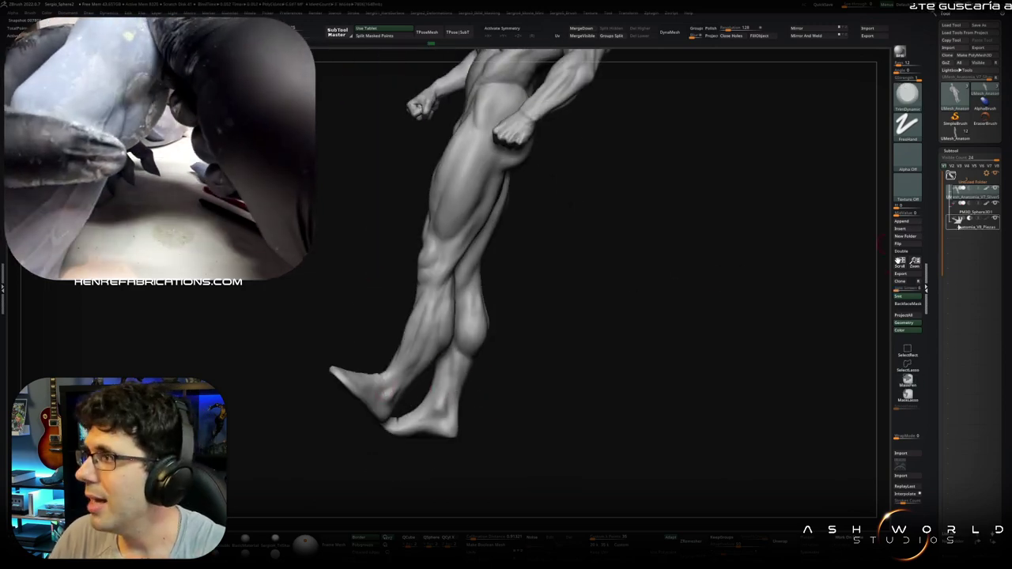
# Step: Orbit to view the legs and feet from below, then snap back to a straight front view
pyautogui.moveTo(506, 372)
pyautogui.mouseDown()
pyautogui.moveTo(450, 348)
pyautogui.moveTo(449, 363)
pyautogui.mouseUp()
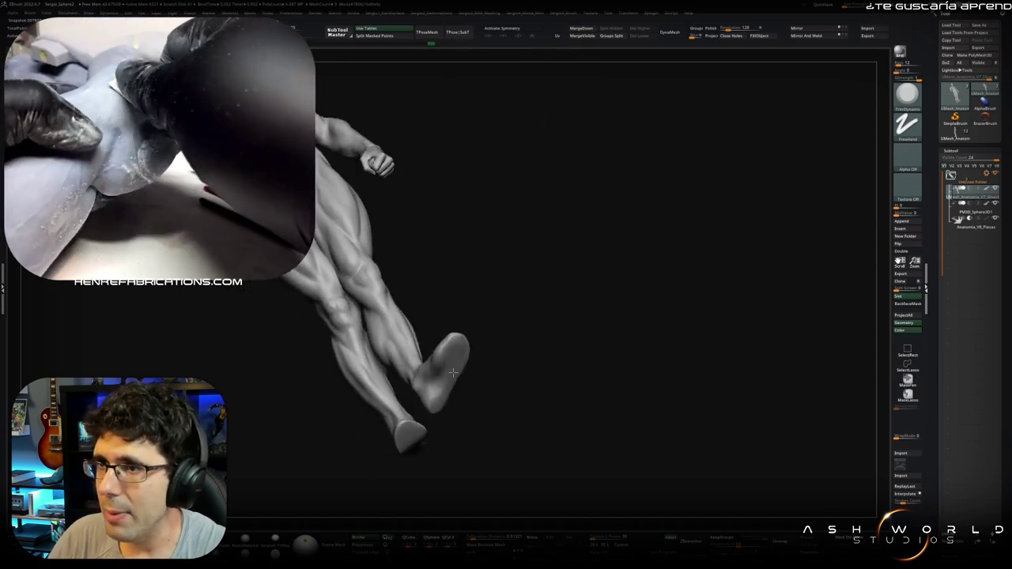
pyautogui.moveTo(448, 362); pyautogui.dragTo(477, 363)
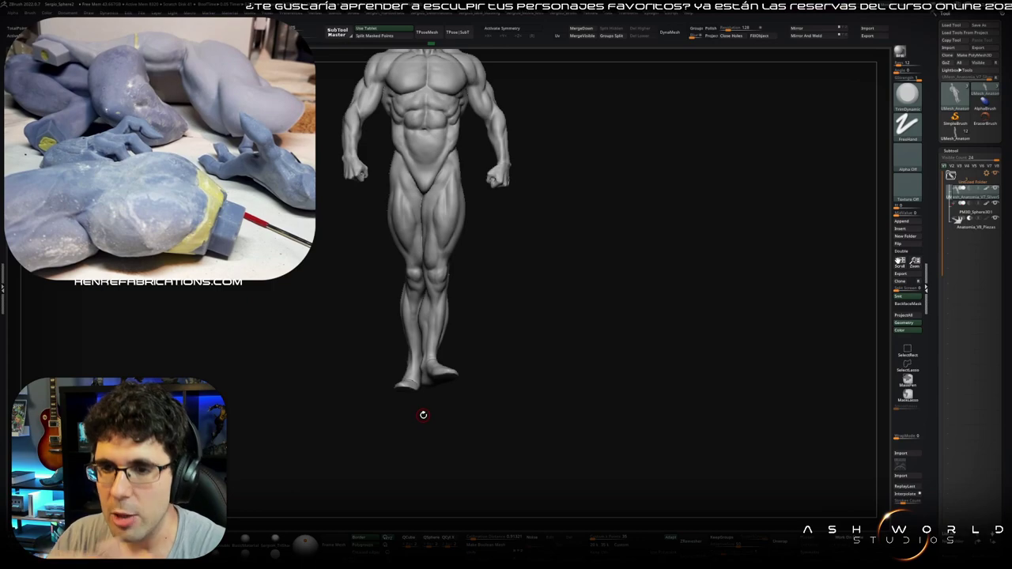
# Step: Rotate the full figure into a side profile and zoom in slightly
pyautogui.moveTo(522, 296)
pyautogui.mouseDown()
pyautogui.moveTo(564, 301)
pyautogui.moveTo(526, 301)
pyautogui.moveTo(539, 316)
pyautogui.moveTo(531, 324)
pyautogui.mouseUp()
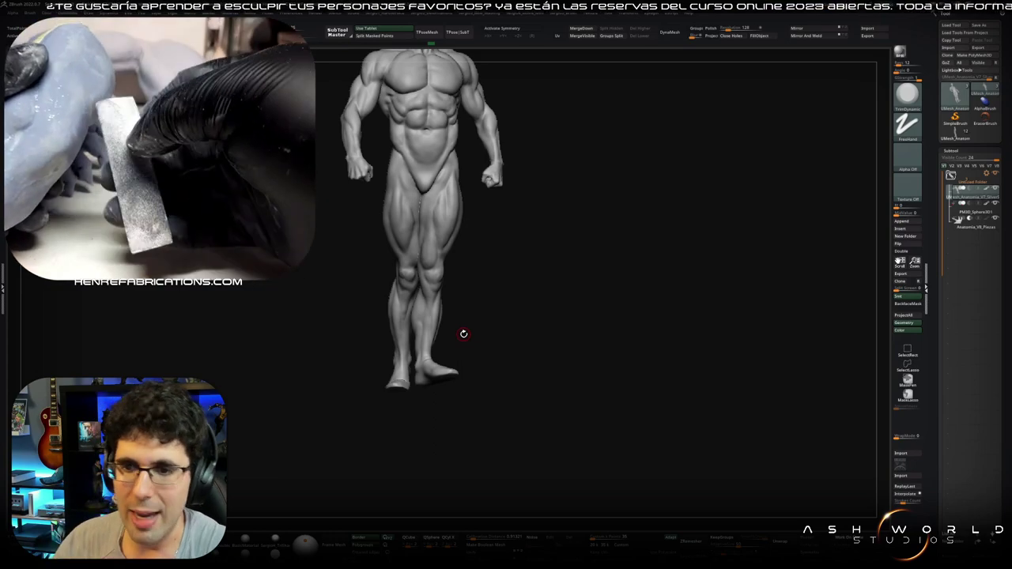
pyautogui.moveTo(550, 315)
pyautogui.mouseDown()
pyautogui.moveTo(425, 388)
pyautogui.moveTo(470, 385)
pyautogui.moveTo(446, 371)
pyautogui.moveTo(477, 369)
pyautogui.moveTo(493, 385)
pyautogui.moveTo(417, 381)
pyautogui.mouseUp()
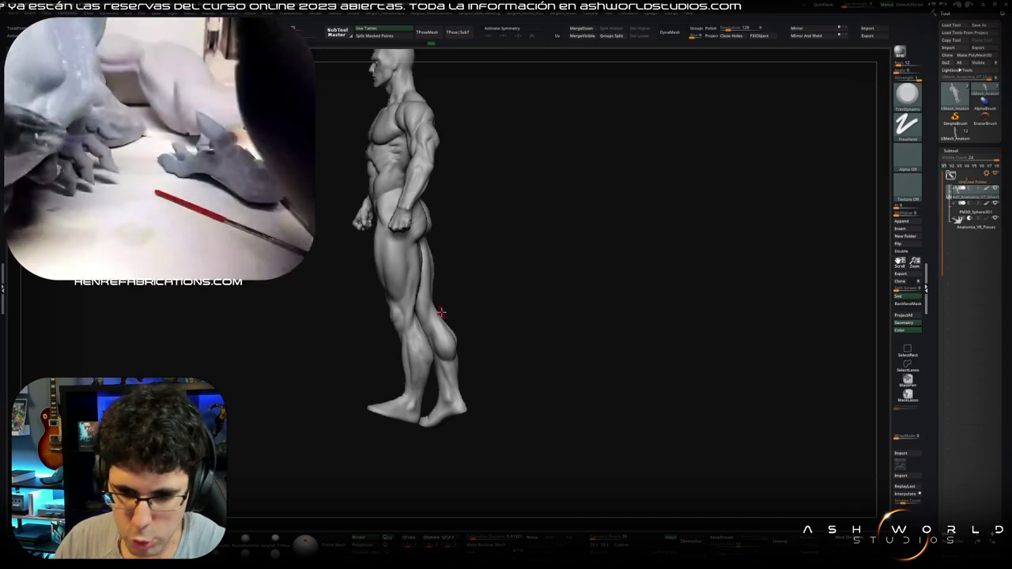
# Step: Swing toward the back to zoom on the legs, then zoom out to a close-up of the clenched fist
pyautogui.moveTo(577, 243)
pyautogui.mouseDown()
pyautogui.moveTo(414, 408)
pyautogui.moveTo(401, 380)
pyautogui.mouseUp()
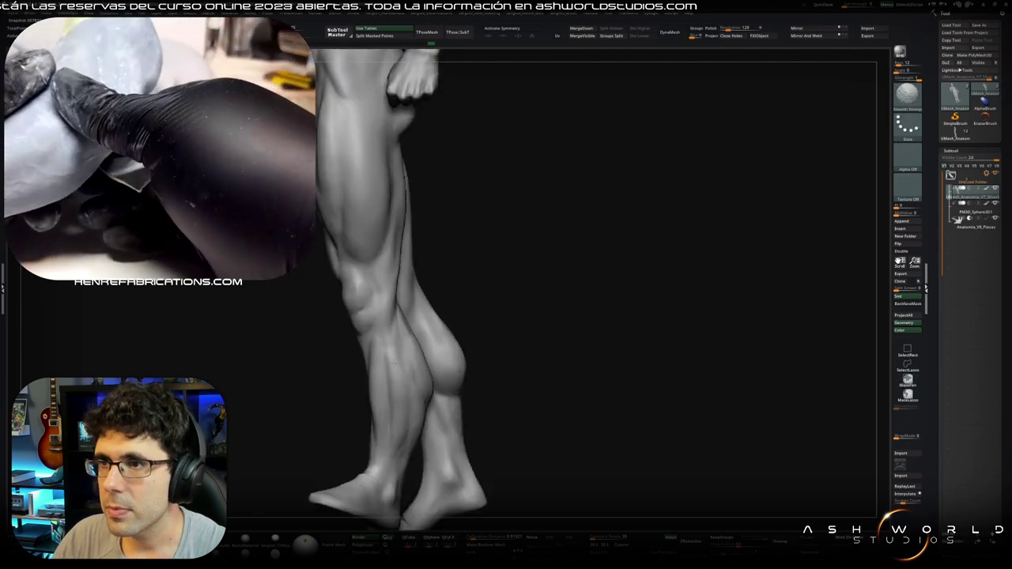
pyautogui.moveTo(414, 427)
pyautogui.keyDown('alt'); pyautogui.mouseDown()
pyautogui.moveTo(431, 362)
pyautogui.moveTo(412, 364)
pyautogui.moveTo(471, 359)
pyautogui.moveTo(431, 313)
pyautogui.moveTo(464, 324)
pyautogui.moveTo(478, 480)
pyautogui.moveTo(443, 316)
pyautogui.moveTo(329, 305)
pyautogui.moveTo(329, 292)
pyautogui.mouseUp(); pyautogui.keyUp('alt')
# Step: Select the fist subtool, switch to the ClayBuildup brush, and orbit around the fist
pyautogui.keyDown('alt'); pyautogui.click(326, 297); pyautogui.keyUp('alt')
pyautogui.press('b')
pyautogui.press('c')
pyautogui.press('b')
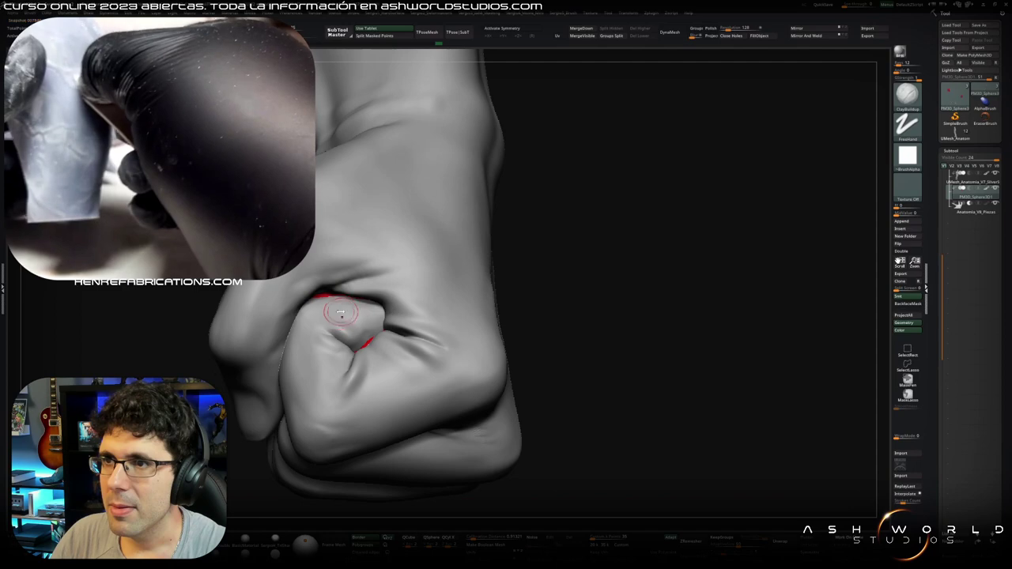
pyautogui.moveTo(326, 316); pyautogui.dragTo(376, 328)
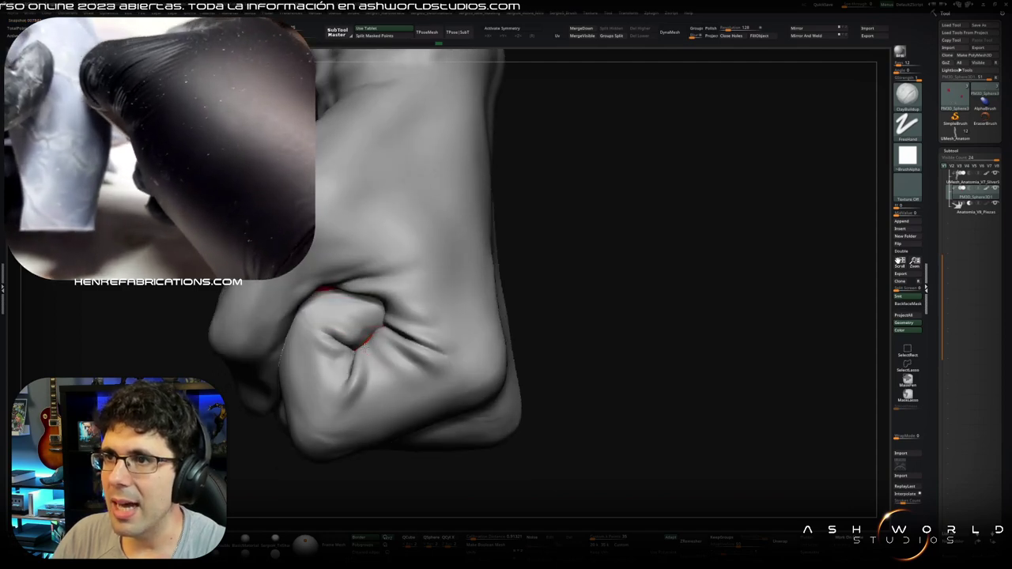
pyautogui.moveTo(377, 346); pyautogui.dragTo(326, 296)
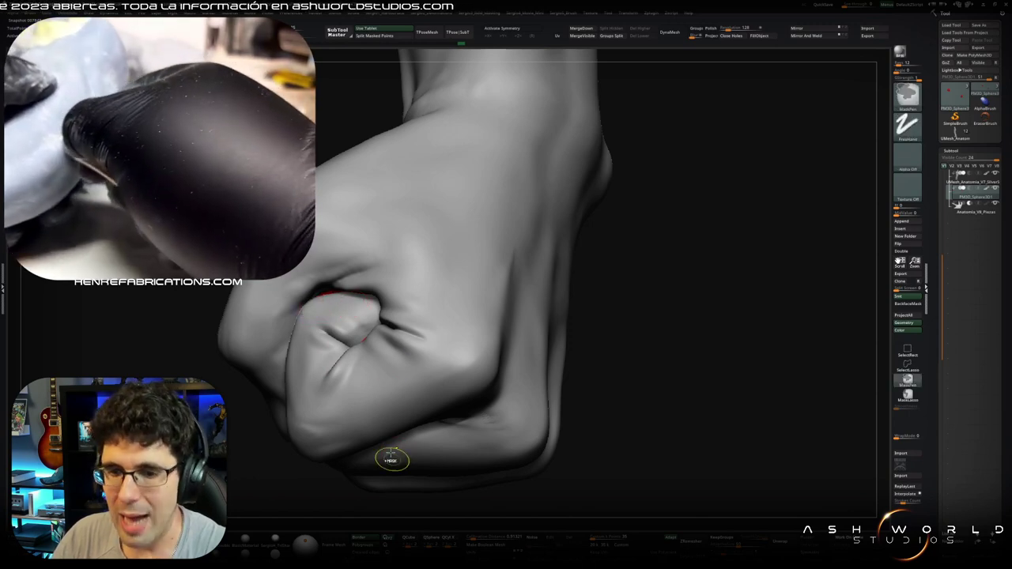
# Step: Undo the last change and zoom out to frame the torso, arms and legs
pyautogui.hotkey('ctrl', 'z')
pyautogui.moveTo(338, 295)
pyautogui.mouseDown()
pyautogui.moveTo(479, 297)
pyautogui.moveTo(453, 280)
pyautogui.mouseUp()
pyautogui.moveTo(475, 324); pyautogui.dragTo(472, 228, button='right')
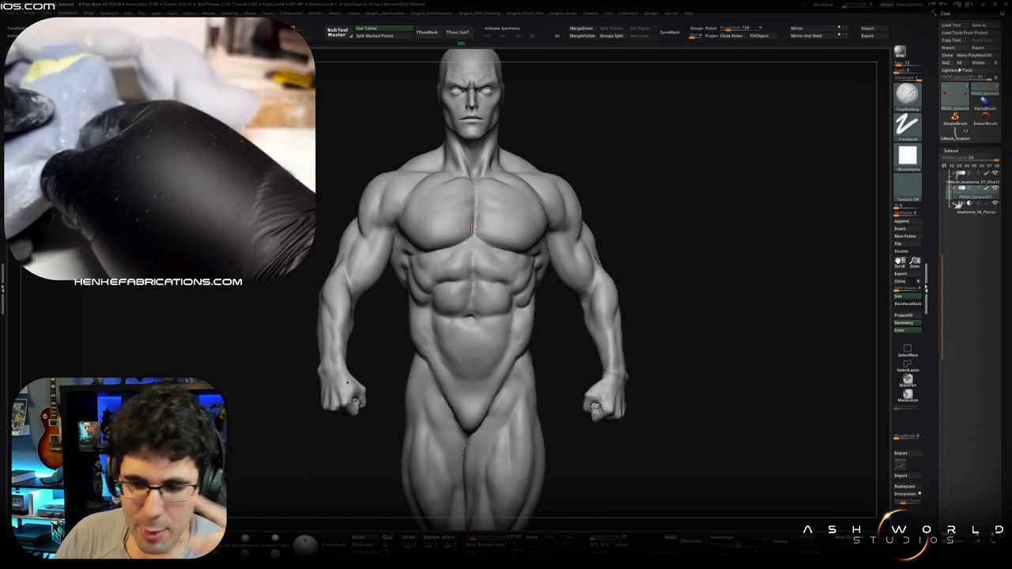
pyautogui.moveTo(599, 459); pyautogui.dragTo(600, 457)
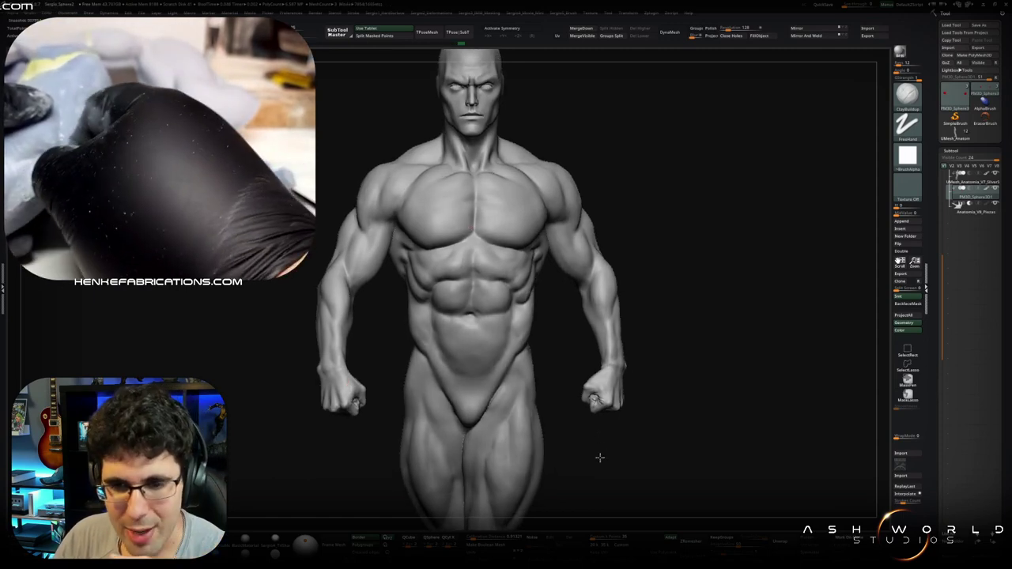
pyautogui.moveTo(644, 280)
pyautogui.mouseDown()
pyautogui.moveTo(436, 371)
pyautogui.moveTo(415, 348)
pyautogui.mouseUp()
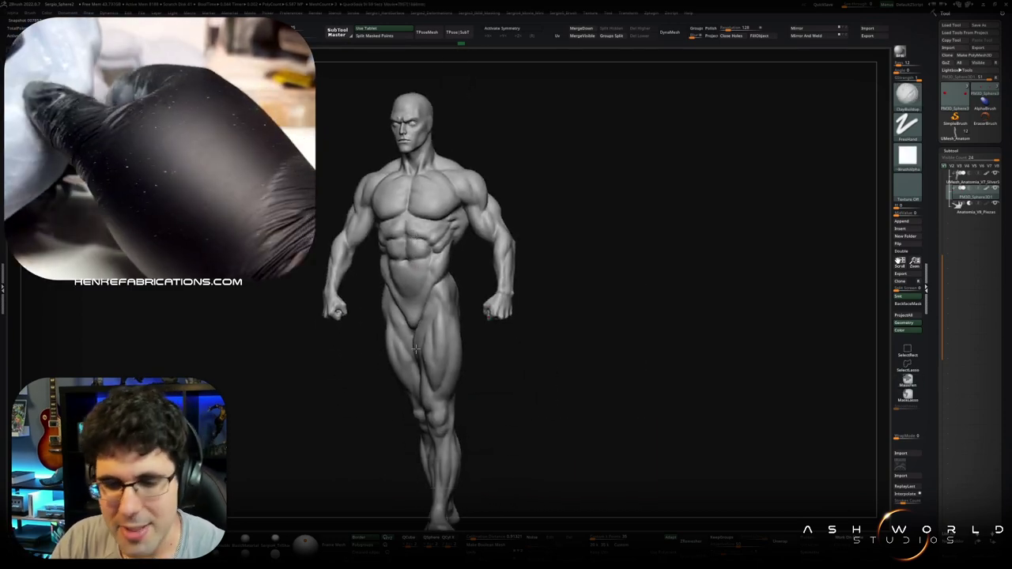
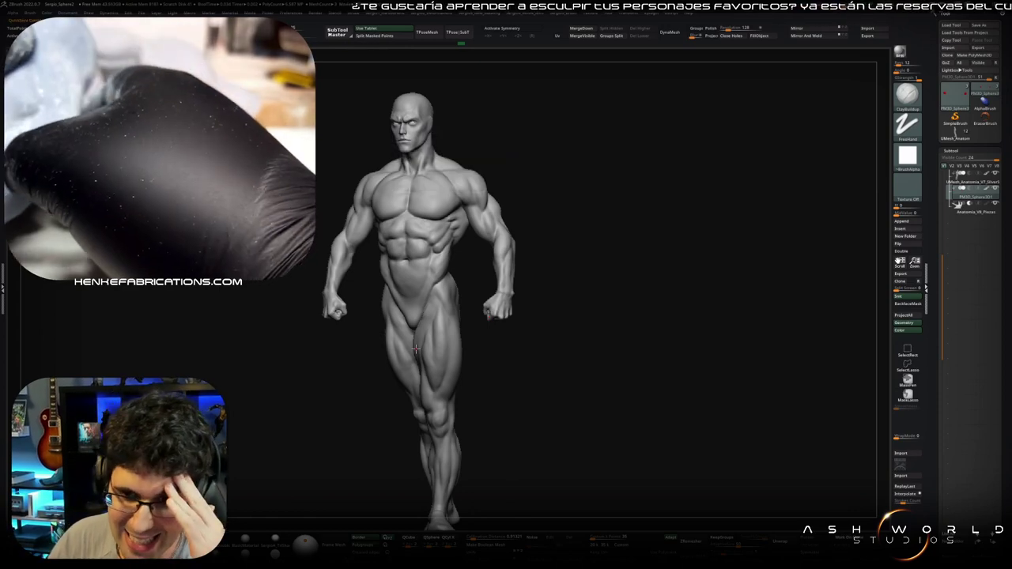
# Step: Inspect the knee from a three-quarter angle with the Smooth brush, then return to the full front view
pyautogui.moveTo(554, 323); pyautogui.dragTo(422, 400)
pyautogui.scroll(5, 424, 395)
pyautogui.scroll(2, 429, 380)
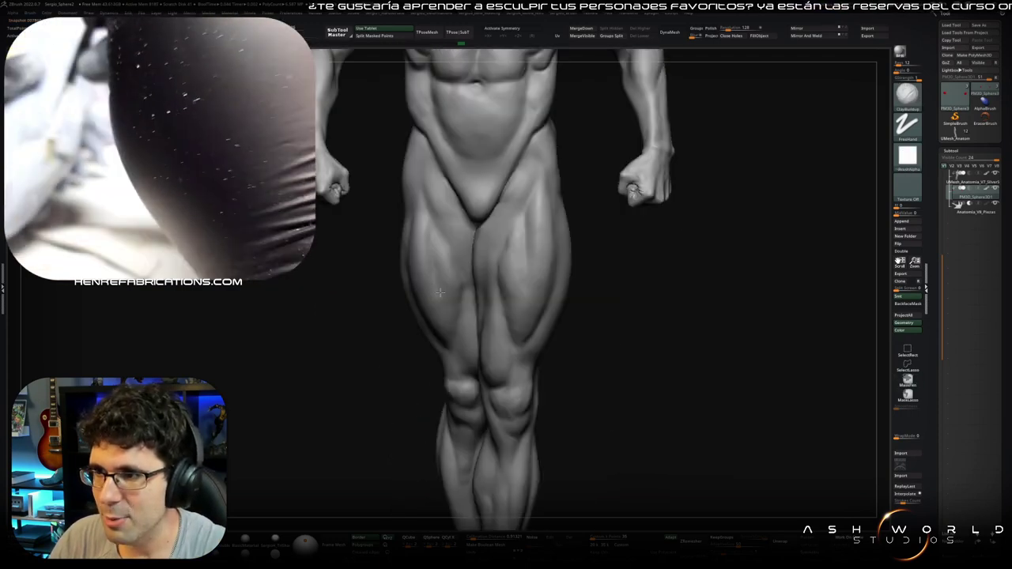
pyautogui.scroll(2, 433, 363)
pyautogui.moveTo(437, 355); pyautogui.dragTo(440, 335, button='right')
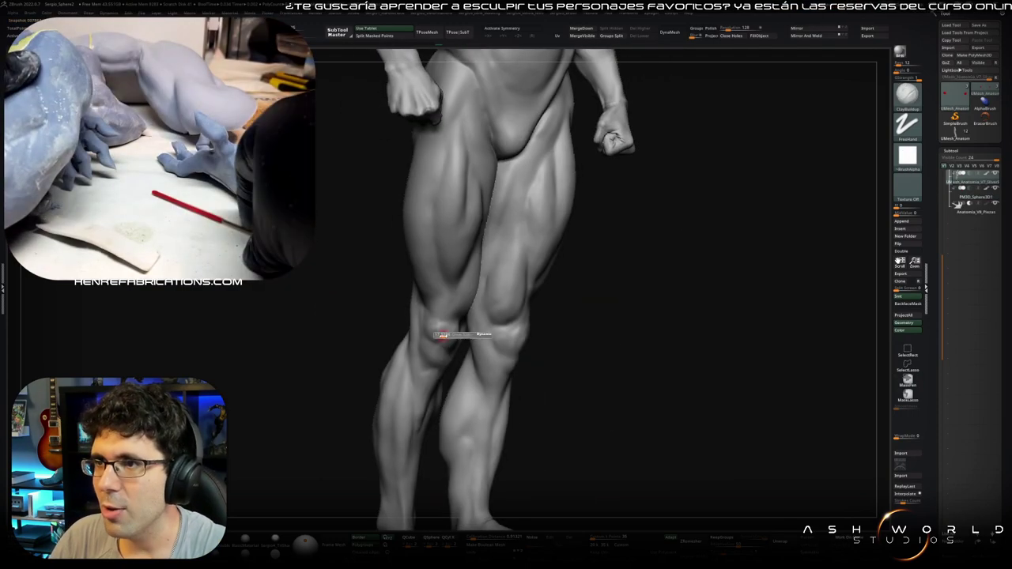
pyautogui.press('shift')
pyautogui.scroll(-5, 441, 351)
pyautogui.moveTo(440, 351)
pyautogui.mouseDown(button='right')
pyautogui.moveTo(507, 360)
pyautogui.moveTo(497, 346)
pyautogui.mouseUp(button='right')
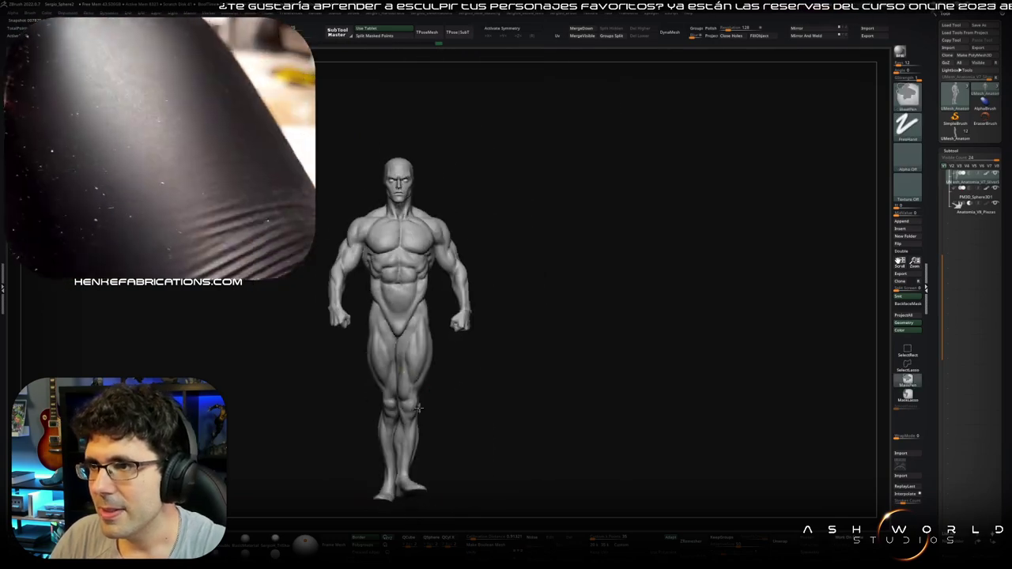
# Step: Isolate the figure's left half to inspect the arm and torso, then show all parts again
pyautogui.keyDown('ctrl'); pyautogui.keyDown('shift'); pyautogui.moveTo(504, 286); pyautogui.dragTo(407, 465); pyautogui.keyUp('shift'); pyautogui.keyUp('ctrl')
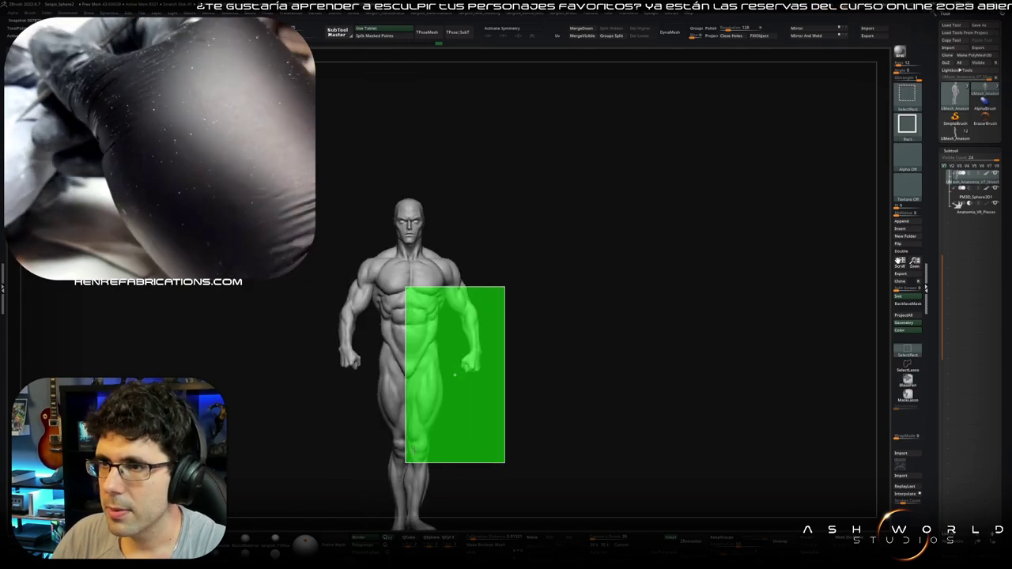
pyautogui.scroll(5, 407, 464)
pyautogui.moveTo(407, 465)
pyautogui.mouseDown(button='right')
pyautogui.moveTo(422, 448)
pyautogui.moveTo(393, 310)
pyautogui.mouseUp(button='right')
pyautogui.scroll(5, 393, 310)
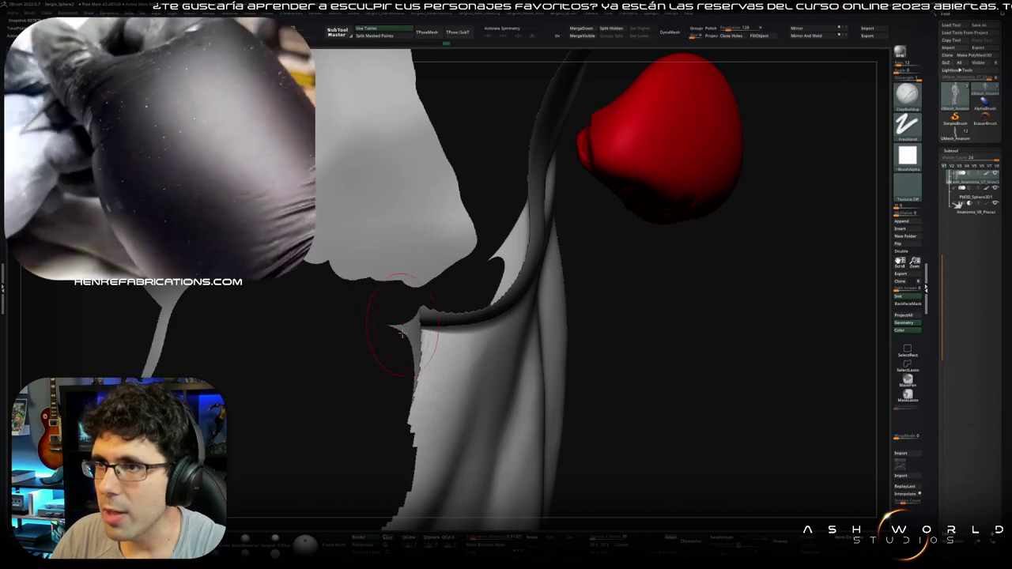
pyautogui.scroll(-5, 401, 334)
pyautogui.moveTo(401, 334); pyautogui.dragTo(512, 413, button='right')
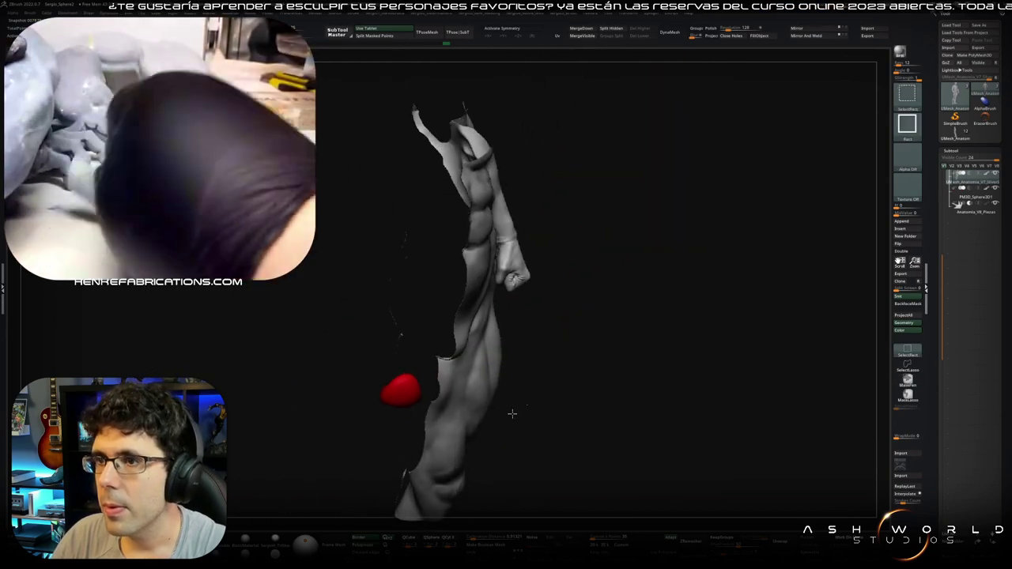
pyautogui.keyDown('ctrl'); pyautogui.keyDown('shift'); pyautogui.click(479, 397); pyautogui.keyUp('shift'); pyautogui.keyUp('ctrl')
pyautogui.moveTo(479, 397); pyautogui.dragTo(463, 389, button='right')
pyautogui.scroll(5, 453, 388)
# Step: Select the Inflate brush (B-I-N) and turn the figure upright to a front view
pyautogui.press('b')
pyautogui.press('i')
pyautogui.press('n')
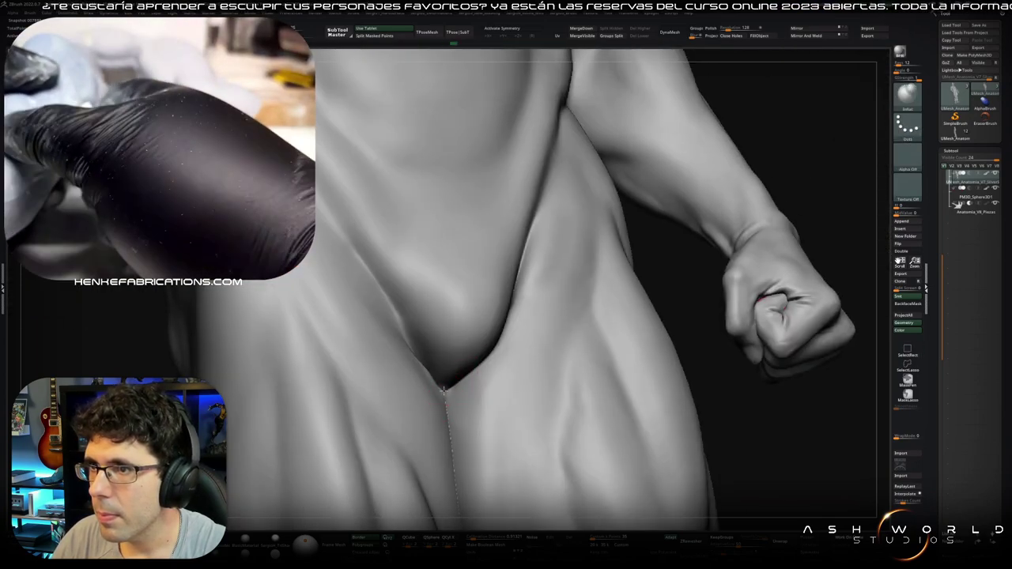
pyautogui.scroll(-10, 447, 425)
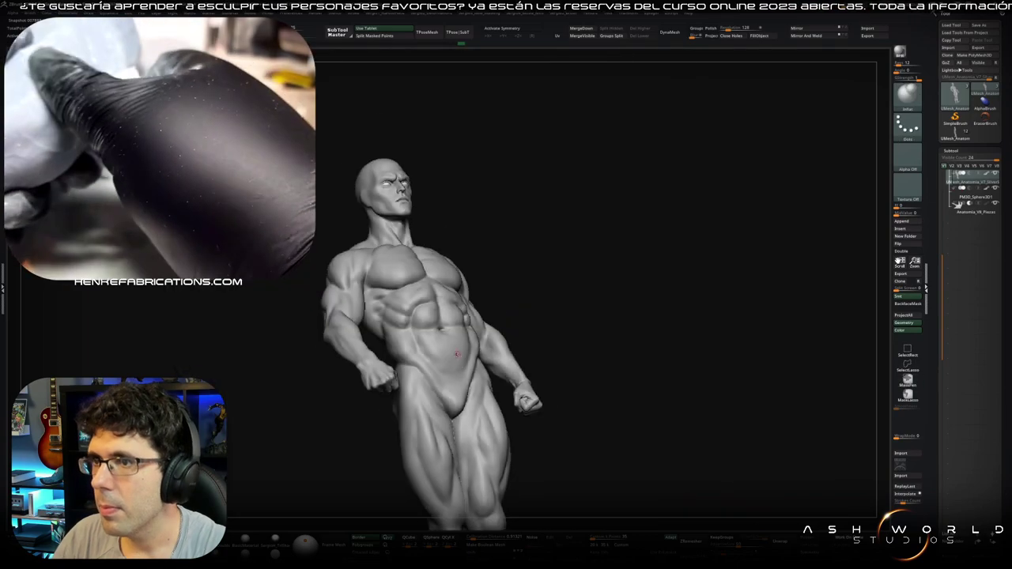
pyautogui.moveTo(447, 424)
pyautogui.mouseDown(button='right')
pyautogui.moveTo(403, 320)
pyautogui.moveTo(603, 228)
pyautogui.mouseUp(button='right')
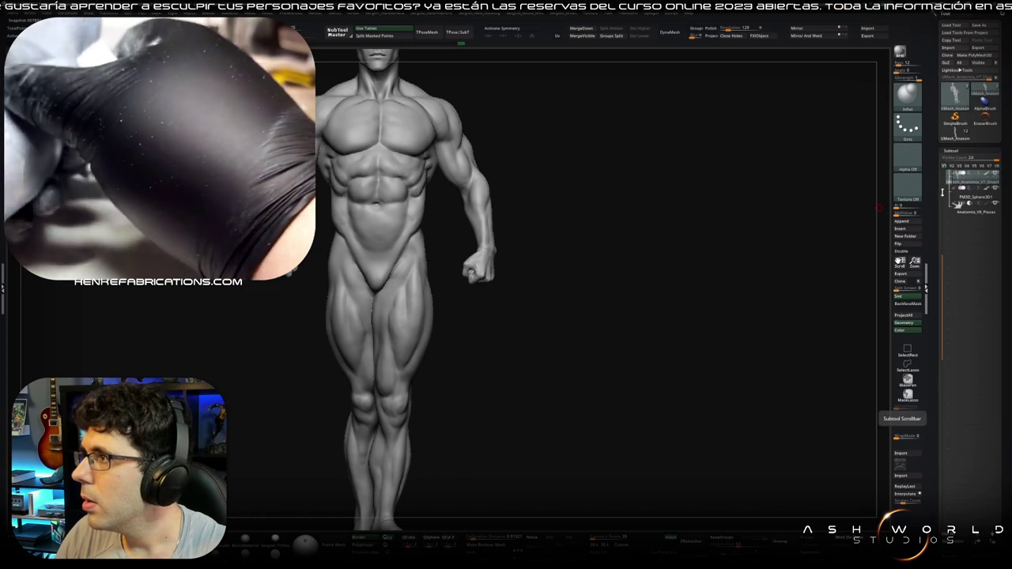
# Step: Create a new Untitled Folder holding the subtools, and dismiss Folder Actions without applying one
pyautogui.click(951, 174)
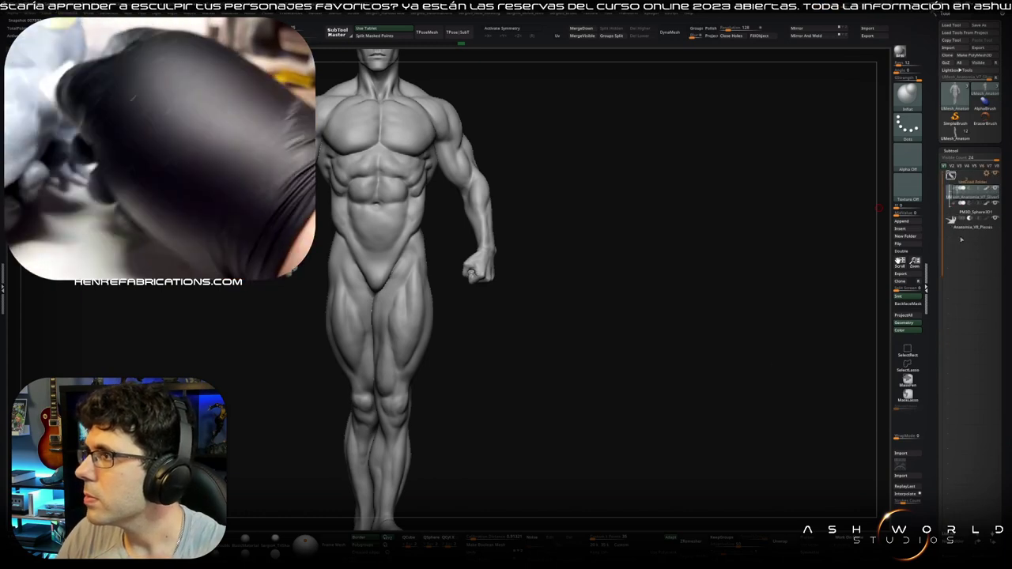
pyautogui.click(991, 186)
pyautogui.click(952, 175)
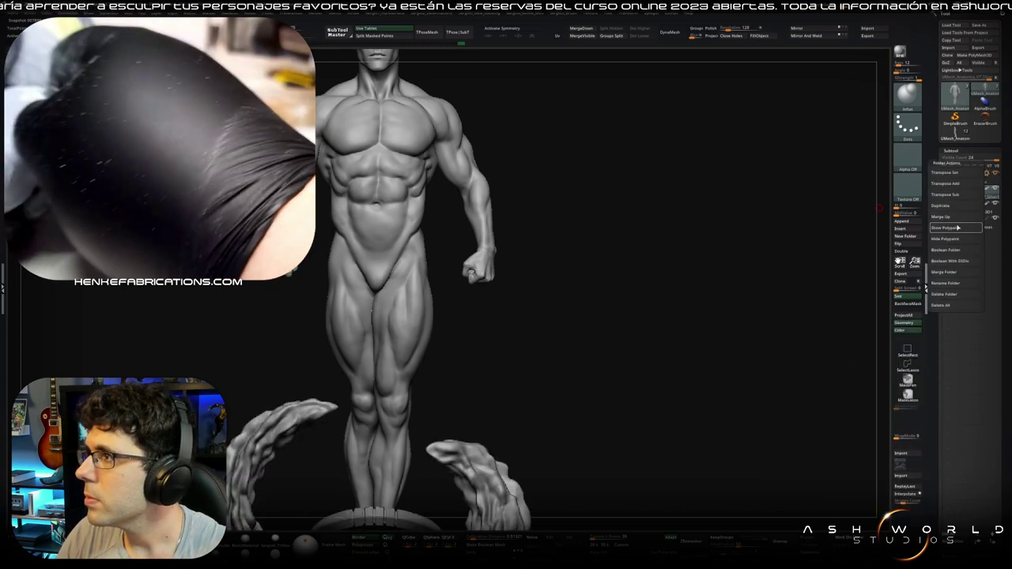
pyautogui.click(949, 249)
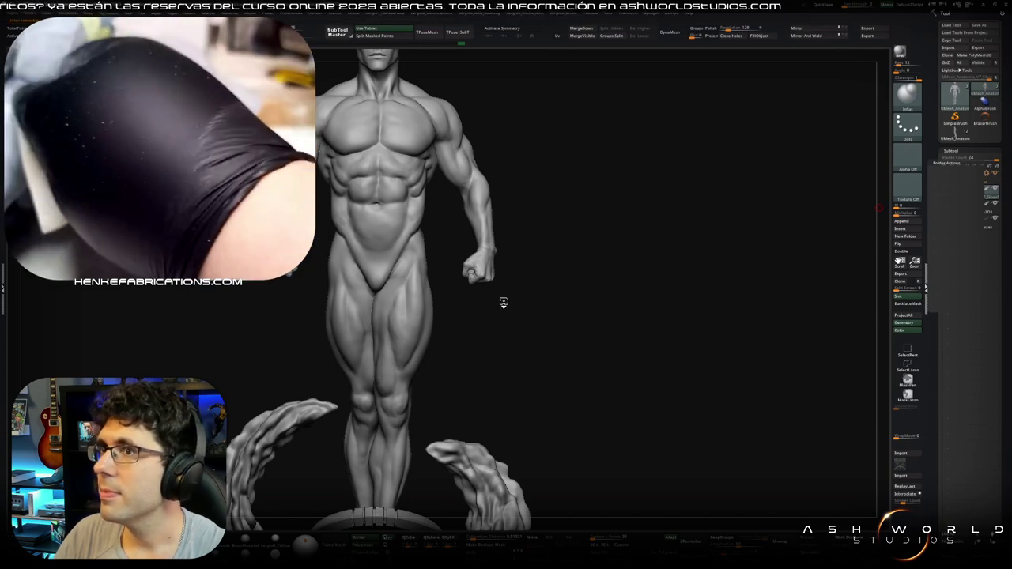
pyautogui.moveTo(506, 304)
pyautogui.keyDown('alt'); pyautogui.mouseDown()
pyautogui.moveTo(506, 355)
pyautogui.moveTo(570, 336)
pyautogui.mouseUp(); pyautogui.keyUp('alt')
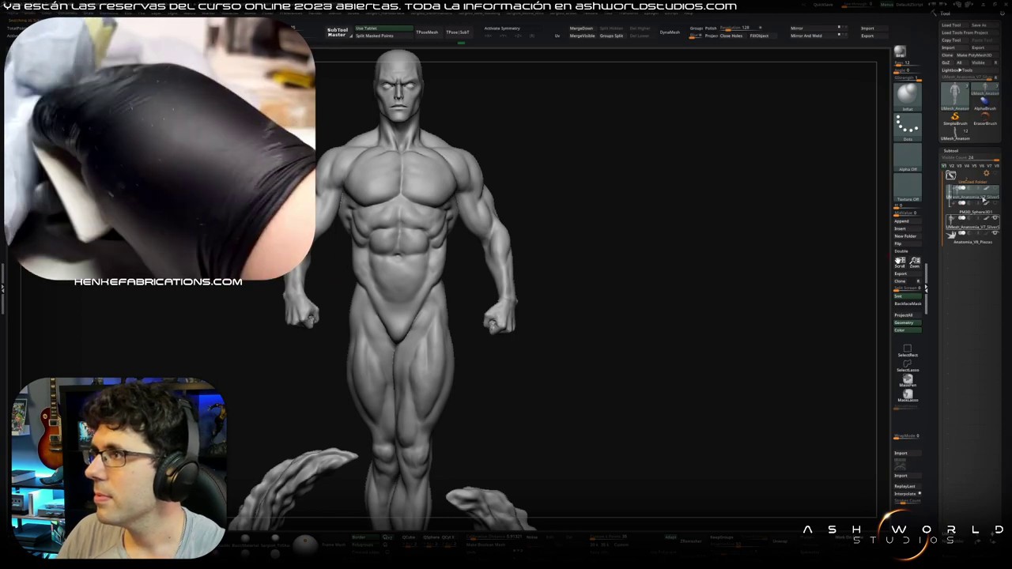
# Step: Hide the wavy base pieces and check the figure from side and top views
pyautogui.keyDown('ctrl'); pyautogui.keyDown('shift'); pyautogui.click(463, 364); pyautogui.keyUp('shift'); pyautogui.keyUp('ctrl')
pyautogui.press('f')
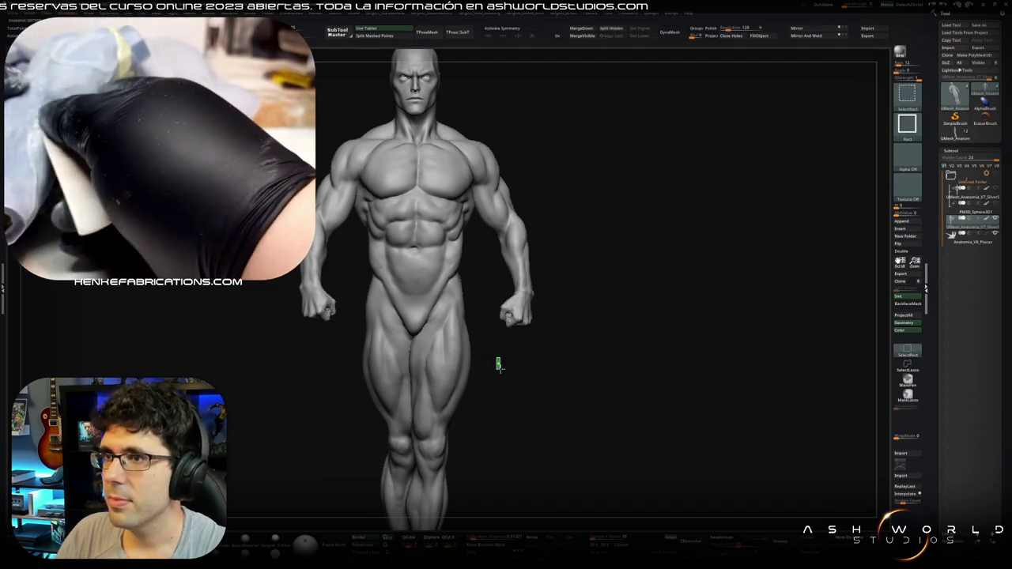
pyautogui.keyDown('ctrl'); pyautogui.keyDown('shift'); pyautogui.moveTo(499, 365); pyautogui.dragTo(525, 357); pyautogui.keyUp('shift'); pyautogui.keyUp('ctrl')
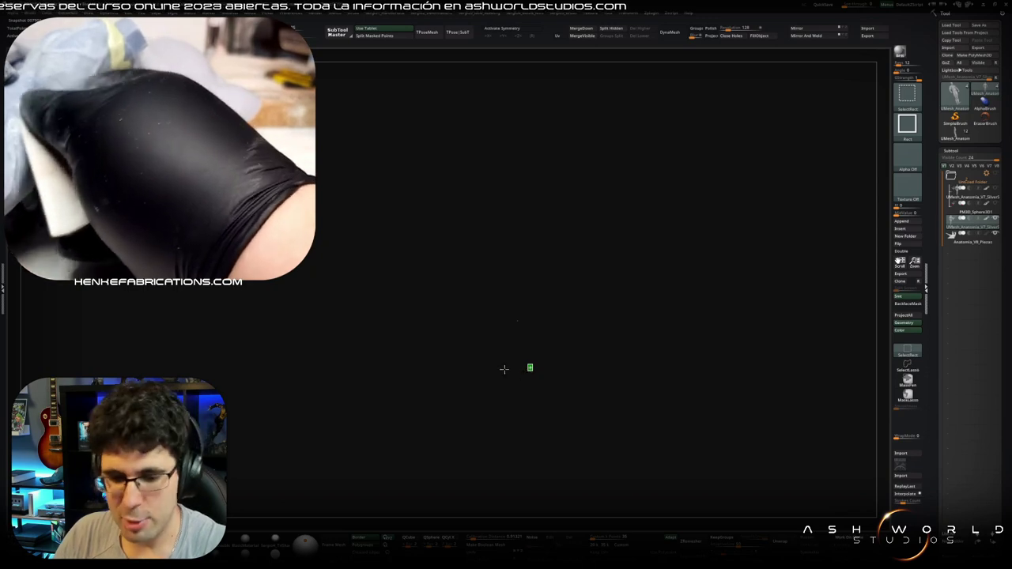
pyautogui.keyDown('ctrl'); pyautogui.keyDown('shift'); pyautogui.click(528, 367); pyautogui.keyUp('shift'); pyautogui.keyUp('ctrl')
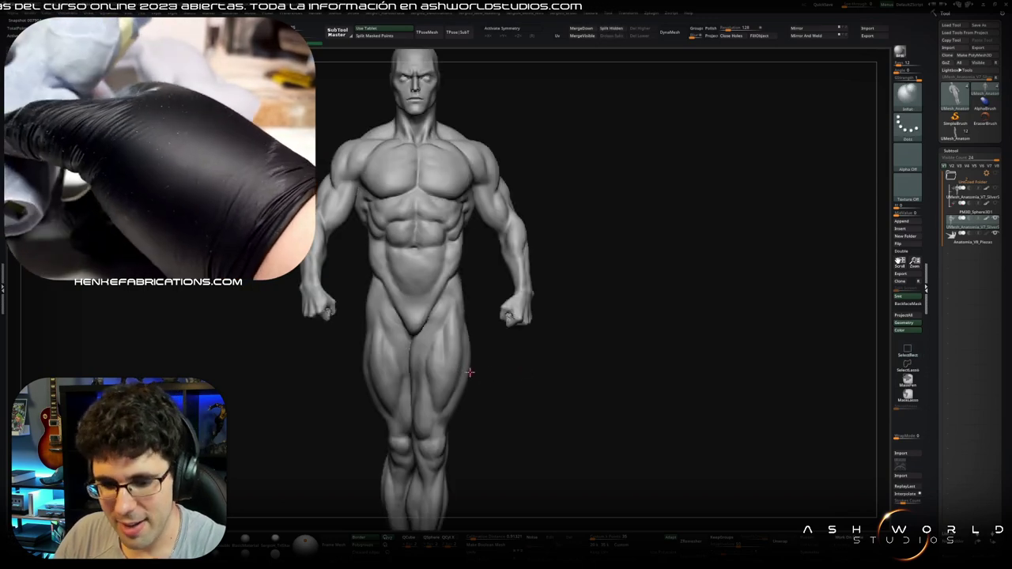
pyautogui.scroll(-3, 470, 375)
pyautogui.moveTo(554, 308)
pyautogui.mouseDown()
pyautogui.moveTo(411, 307)
pyautogui.moveTo(475, 440)
pyautogui.moveTo(544, 395)
pyautogui.moveTo(567, 396)
pyautogui.mouseUp()
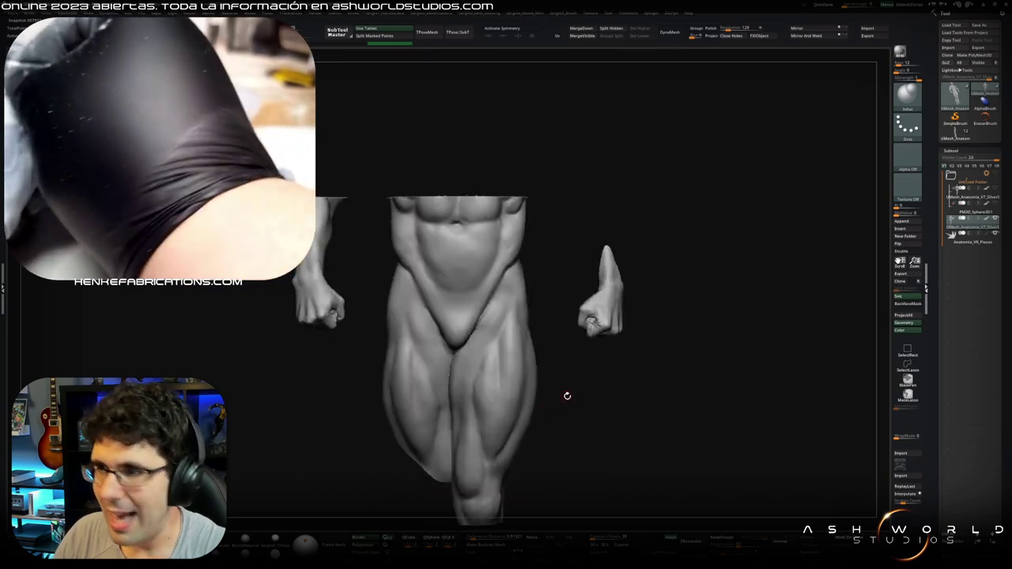
pyautogui.keyDown('ctrl'); pyautogui.keyDown('shift'); pyautogui.click(527, 418); pyautogui.keyUp('shift'); pyautogui.keyUp('ctrl')
pyautogui.moveTo(504, 436); pyautogui.dragTo(439, 379, button='right')
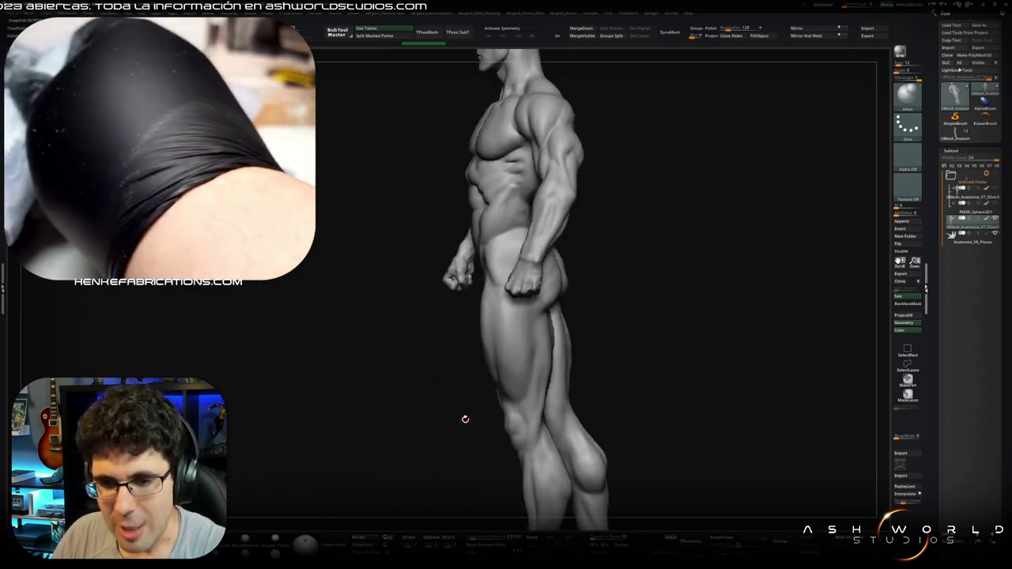
pyautogui.moveTo(453, 396)
pyautogui.mouseDown(button='right')
pyautogui.moveTo(538, 361)
pyautogui.moveTo(532, 348)
pyautogui.mouseUp(button='right')
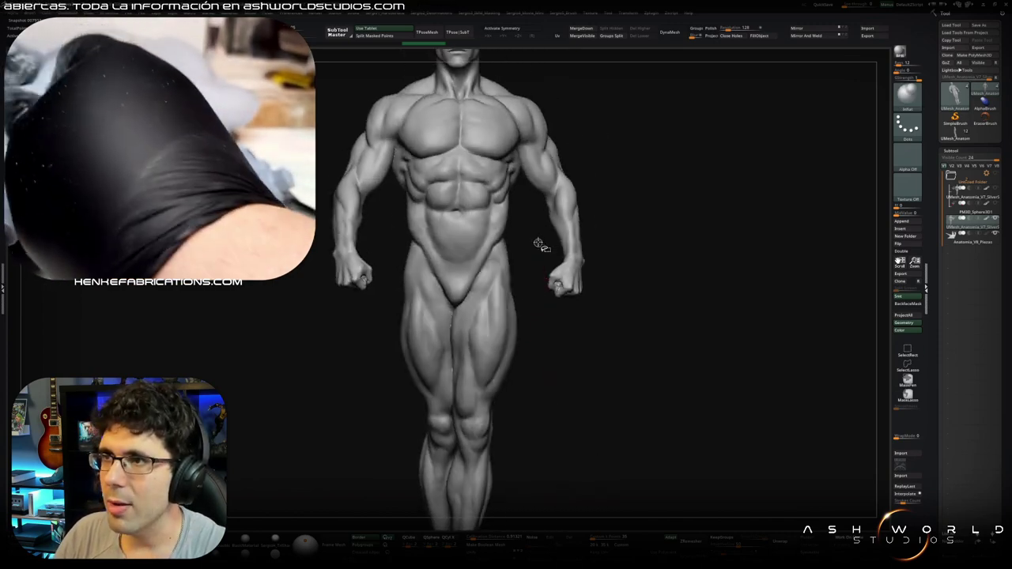
# Step: Isolate one leg to inspect it from the side, then show the whole figure centred front
pyautogui.keyDown('ctrl'); pyautogui.keyDown('shift'); pyautogui.moveTo(537, 231); pyautogui.dragTo(442, 450); pyautogui.keyUp('shift'); pyautogui.keyUp('ctrl')
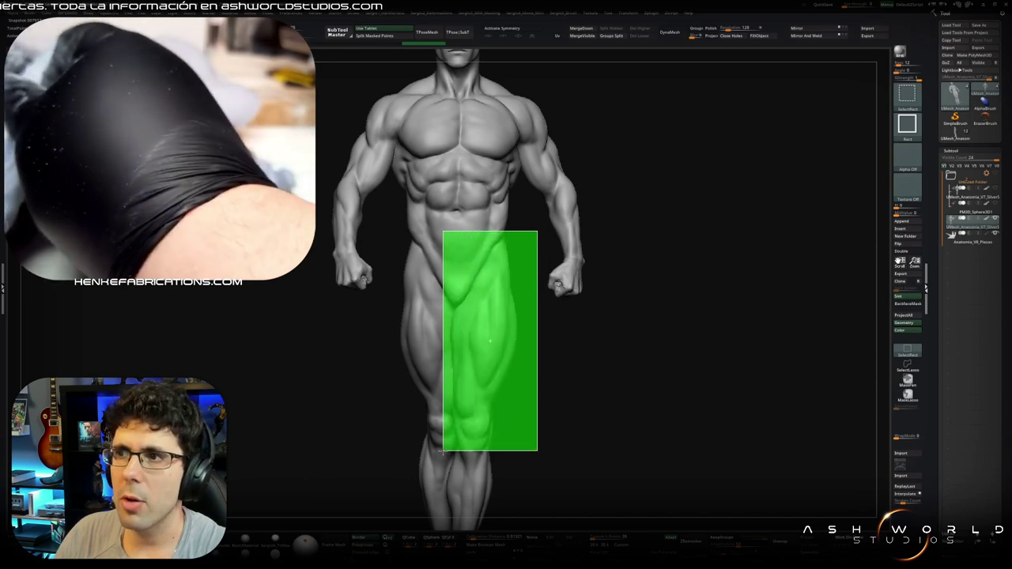
pyautogui.keyDown('ctrl'); pyautogui.keyDown('shift'); pyautogui.moveTo(443, 451); pyautogui.dragTo(451, 452); pyautogui.keyUp('shift'); pyautogui.keyUp('ctrl')
pyautogui.moveTo(474, 411)
pyautogui.mouseDown(button='right')
pyautogui.moveTo(526, 380)
pyautogui.moveTo(513, 386)
pyautogui.mouseUp(button='right')
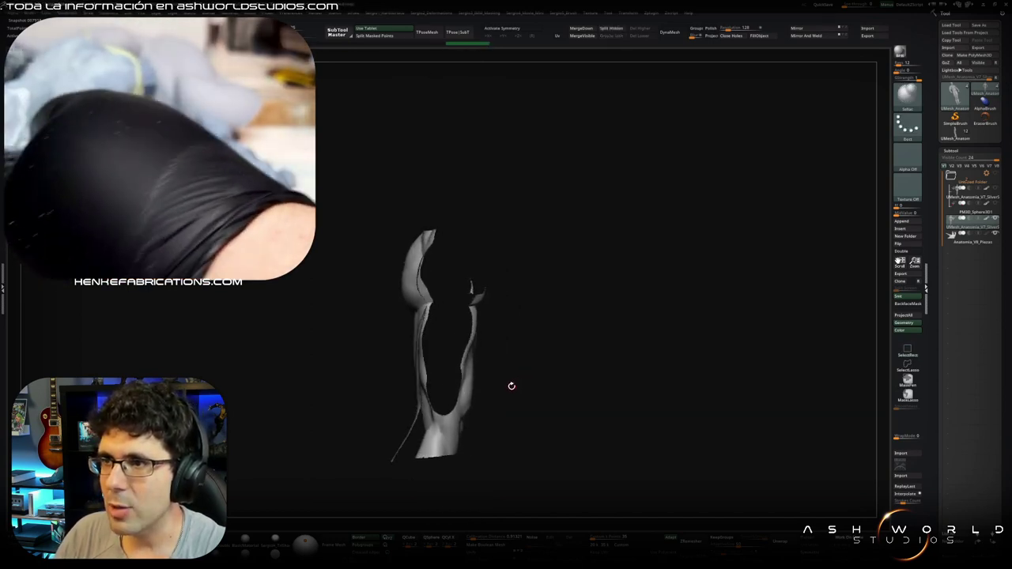
pyautogui.moveTo(490, 329)
pyautogui.mouseDown(button='right')
pyautogui.moveTo(485, 337)
pyautogui.moveTo(562, 326)
pyautogui.mouseUp(button='right')
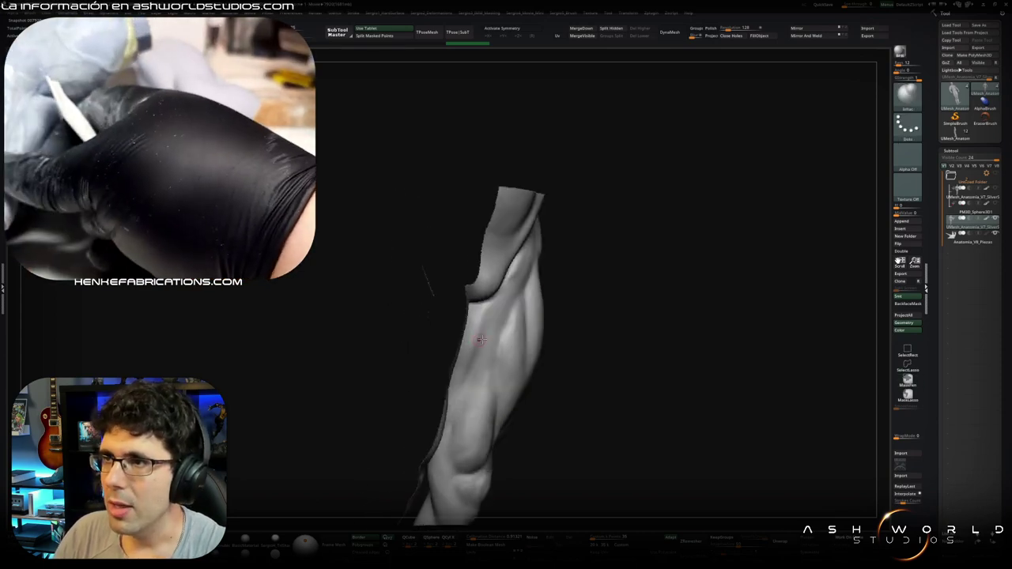
pyautogui.keyDown('ctrl'); pyautogui.keyDown('shift'); pyautogui.click(525, 357); pyautogui.keyUp('shift'); pyautogui.keyUp('ctrl')
pyautogui.press('f')
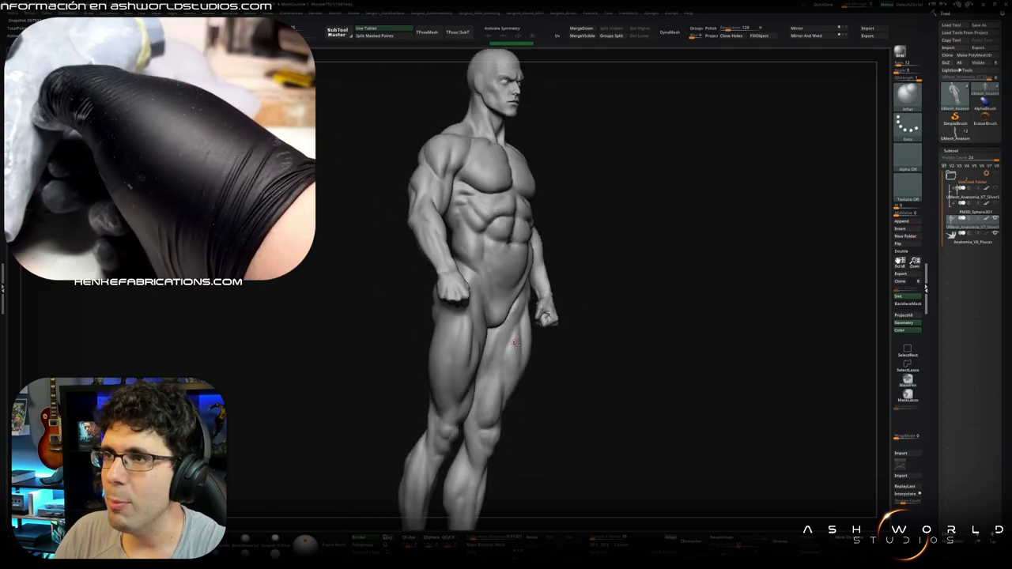
pyautogui.moveTo(525, 358); pyautogui.dragTo(486, 339, button='right')
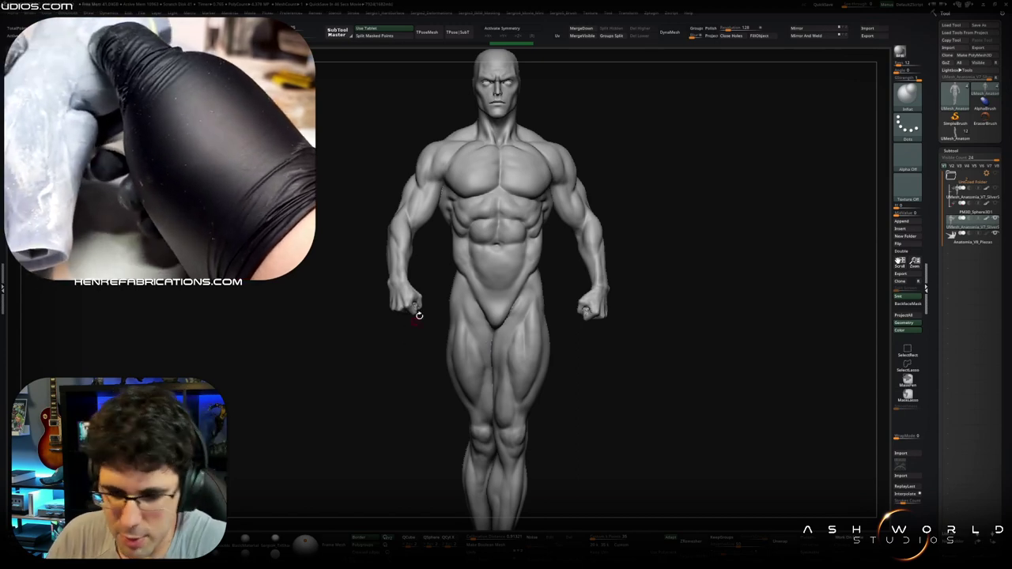
# Step: Isolate the hand with a selection box, rotate around it, then reveal the whole figure
pyautogui.moveTo(671, 288)
pyautogui.keyDown('alt'); pyautogui.mouseDown(button='right')
pyautogui.moveTo(543, 334)
pyautogui.moveTo(553, 277)
pyautogui.mouseUp(button='right'); pyautogui.keyUp('alt')
pyautogui.keyDown('ctrl'); pyautogui.keyDown('shift'); pyautogui.moveTo(552, 220); pyautogui.dragTo(490, 413); pyautogui.keyUp('shift'); pyautogui.keyUp('ctrl')
pyautogui.keyDown('ctrl'); pyautogui.keyDown('alt'); pyautogui.keyDown('shift'); pyautogui.moveTo(514, 348); pyautogui.dragTo(562, 320); pyautogui.keyUp('shift'); pyautogui.keyUp('alt'); pyautogui.keyUp('ctrl')
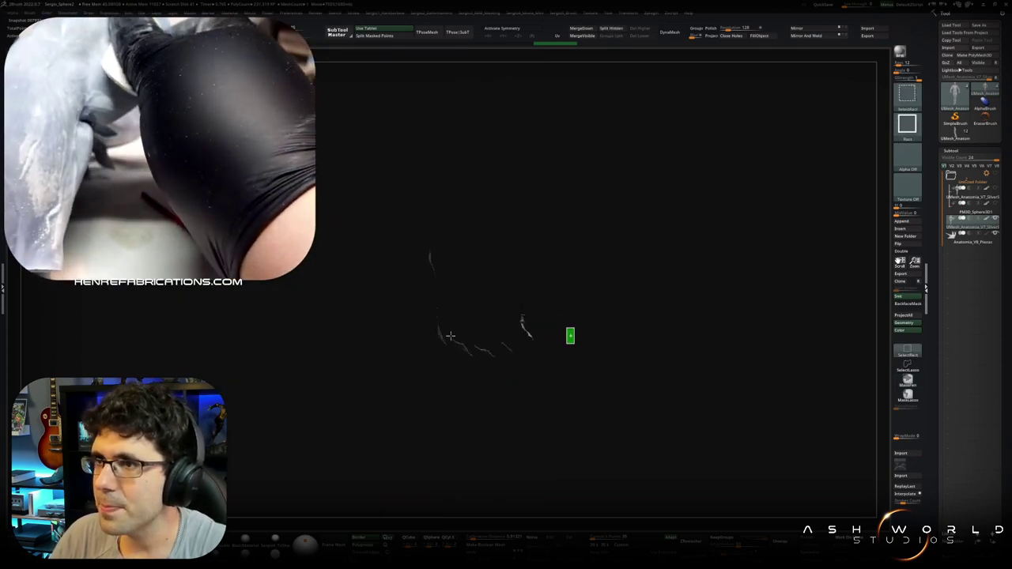
pyautogui.keyDown('ctrl'); pyautogui.keyDown('shift'); pyautogui.click(446, 336); pyautogui.keyUp('shift'); pyautogui.keyUp('ctrl')
pyautogui.moveTo(446, 336)
pyautogui.mouseDown()
pyautogui.moveTo(433, 416)
pyautogui.moveTo(463, 407)
pyautogui.moveTo(524, 300)
pyautogui.mouseUp()
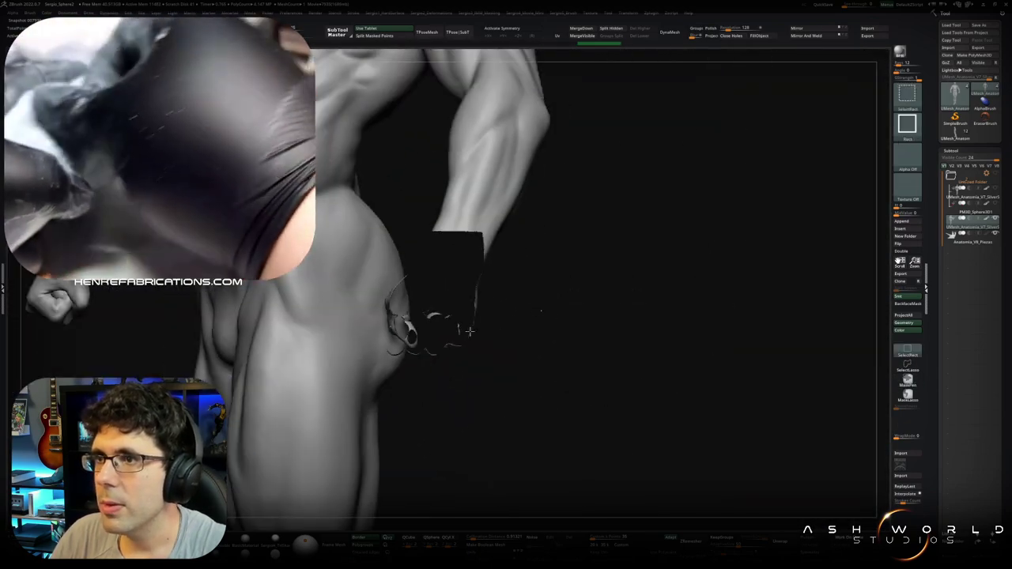
pyautogui.keyDown('ctrl'); pyautogui.keyDown('shift'); pyautogui.click(481, 330); pyautogui.keyUp('shift'); pyautogui.keyUp('ctrl')
# Step: Isolate the hand fragment again and turn it from a back to a front view
pyautogui.keyDown('alt'); pyautogui.moveTo(480, 330); pyautogui.dragTo(441, 364); pyautogui.keyUp('alt')
pyautogui.moveTo(408, 258)
pyautogui.keyDown('ctrl'); pyautogui.keyDown('shift'); pyautogui.mouseDown()
pyautogui.moveTo(465, 412)
pyautogui.moveTo(455, 417)
pyautogui.mouseUp(); pyautogui.keyUp('shift'); pyautogui.keyUp('ctrl')
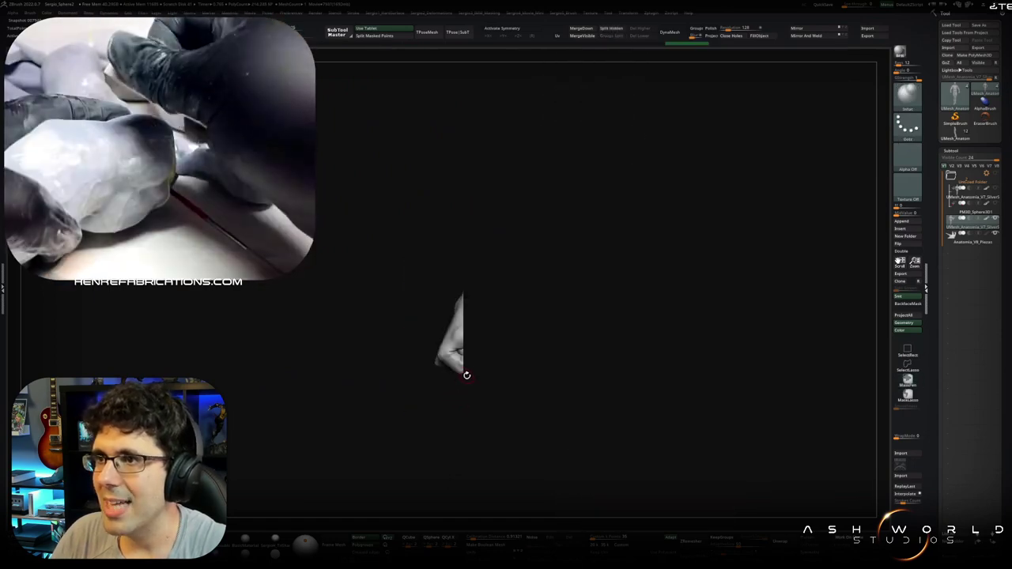
pyautogui.moveTo(383, 370)
pyautogui.keyDown('ctrl'); pyautogui.keyDown('shift'); pyautogui.mouseDown()
pyautogui.moveTo(403, 403)
pyautogui.moveTo(381, 379)
pyautogui.mouseUp(); pyautogui.keyUp('shift'); pyautogui.keyUp('ctrl')
pyautogui.moveTo(612, 371)
pyautogui.mouseDown()
pyautogui.moveTo(421, 352)
pyautogui.moveTo(437, 370)
pyautogui.moveTo(413, 369)
pyautogui.moveTo(449, 341)
pyautogui.moveTo(453, 383)
pyautogui.moveTo(396, 385)
pyautogui.moveTo(430, 407)
pyautogui.moveTo(459, 406)
pyautogui.moveTo(428, 432)
pyautogui.moveTo(370, 417)
pyautogui.moveTo(463, 350)
pyautogui.moveTo(481, 358)
pyautogui.moveTo(484, 400)
pyautogui.moveTo(562, 400)
pyautogui.moveTo(499, 406)
pyautogui.moveTo(554, 407)
pyautogui.moveTo(546, 412)
pyautogui.moveTo(485, 409)
pyautogui.moveTo(479, 430)
pyautogui.moveTo(435, 470)
pyautogui.moveTo(476, 421)
pyautogui.moveTo(531, 402)
pyautogui.moveTo(471, 374)
pyautogui.mouseUp()
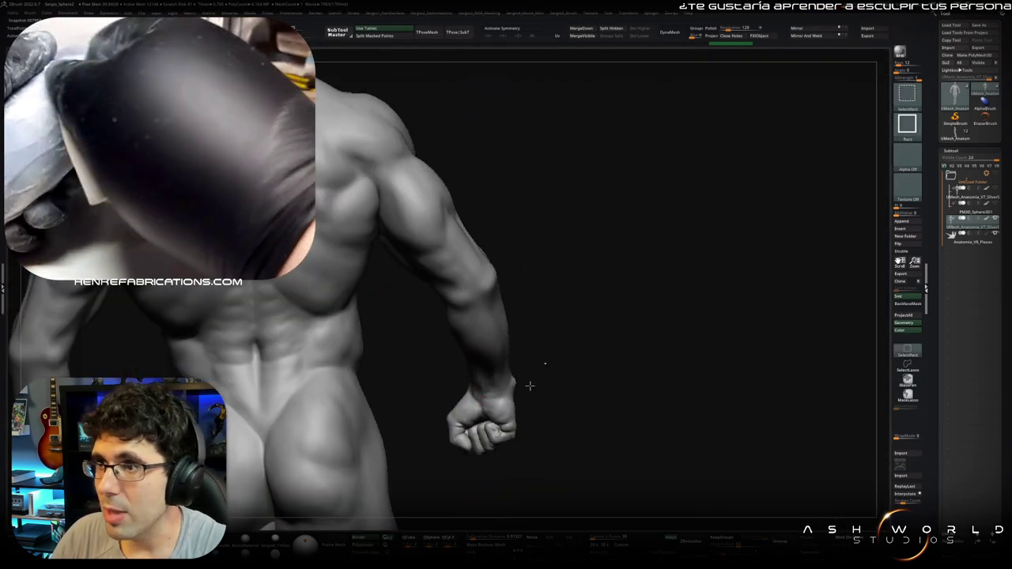
# Step: Isolate the fist from a rear three-quarter view to inspect it, then reveal the full figure
pyautogui.moveTo(531, 385)
pyautogui.mouseDown()
pyautogui.moveTo(480, 391)
pyautogui.moveTo(543, 417)
pyautogui.moveTo(513, 317)
pyautogui.moveTo(477, 458)
pyautogui.moveTo(478, 447)
pyautogui.mouseUp()
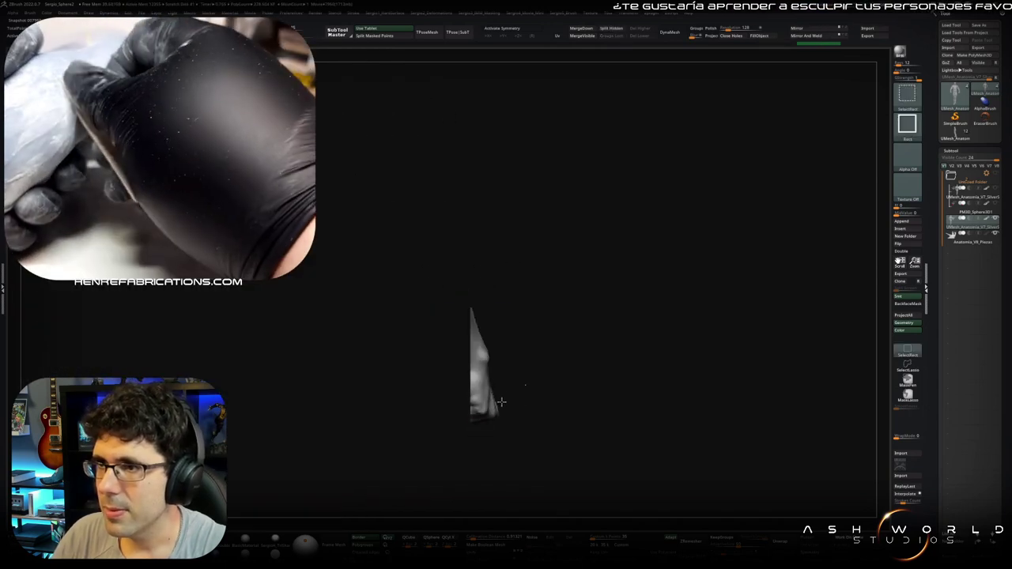
pyautogui.keyDown('ctrl'); pyautogui.keyDown('shift'); pyautogui.click(502, 402); pyautogui.keyUp('shift'); pyautogui.keyUp('ctrl')
pyautogui.moveTo(502, 403)
pyautogui.mouseDown()
pyautogui.moveTo(632, 351)
pyautogui.moveTo(431, 358)
pyautogui.moveTo(407, 420)
pyautogui.moveTo(420, 427)
pyautogui.moveTo(436, 428)
pyautogui.moveTo(419, 324)
pyautogui.moveTo(418, 453)
pyautogui.moveTo(422, 433)
pyautogui.moveTo(434, 452)
pyautogui.mouseUp()
pyautogui.moveTo(443, 378)
pyautogui.keyDown('ctrl'); pyautogui.keyDown('shift'); pyautogui.mouseDown()
pyautogui.moveTo(420, 485)
pyautogui.moveTo(398, 486)
pyautogui.moveTo(403, 475)
pyautogui.mouseUp(); pyautogui.keyUp('shift'); pyautogui.keyUp('ctrl')
pyautogui.moveTo(457, 443)
pyautogui.mouseDown()
pyautogui.moveTo(403, 400)
pyautogui.moveTo(407, 387)
pyautogui.mouseUp()
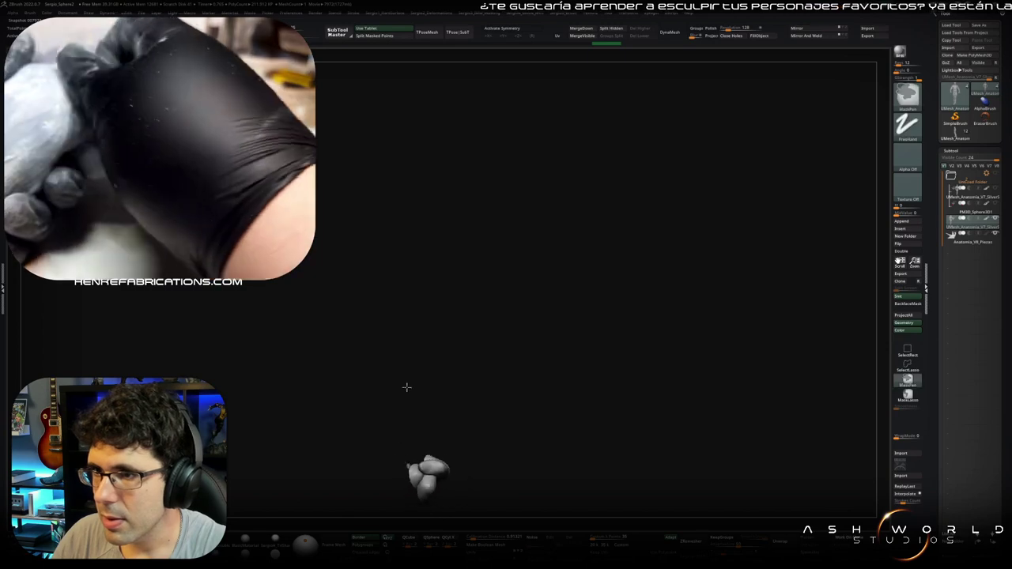
pyautogui.keyDown('ctrl'); pyautogui.keyDown('shift'); pyautogui.click(575, 388); pyautogui.keyUp('shift'); pyautogui.keyUp('ctrl')
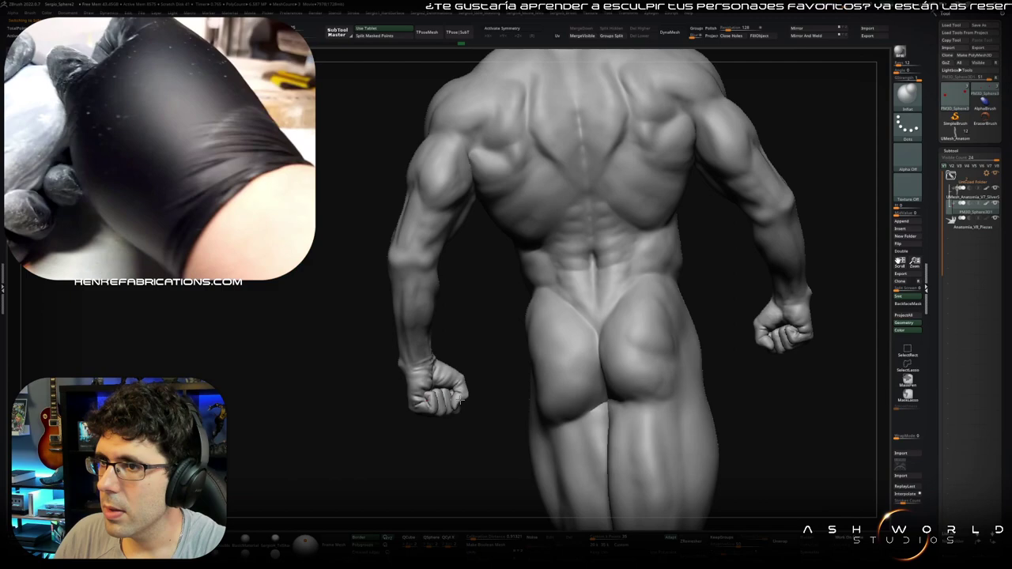
# Step: Hide the lower back and hips so only the two fists remain visible
pyautogui.moveTo(474, 450)
pyautogui.keyDown('ctrl'); pyautogui.mouseDown(button='right')
pyautogui.moveTo(490, 410)
pyautogui.moveTo(493, 353)
pyautogui.moveTo(467, 446)
pyautogui.moveTo(481, 468)
pyautogui.moveTo(501, 451)
pyautogui.mouseUp(button='right'); pyautogui.keyUp('ctrl')
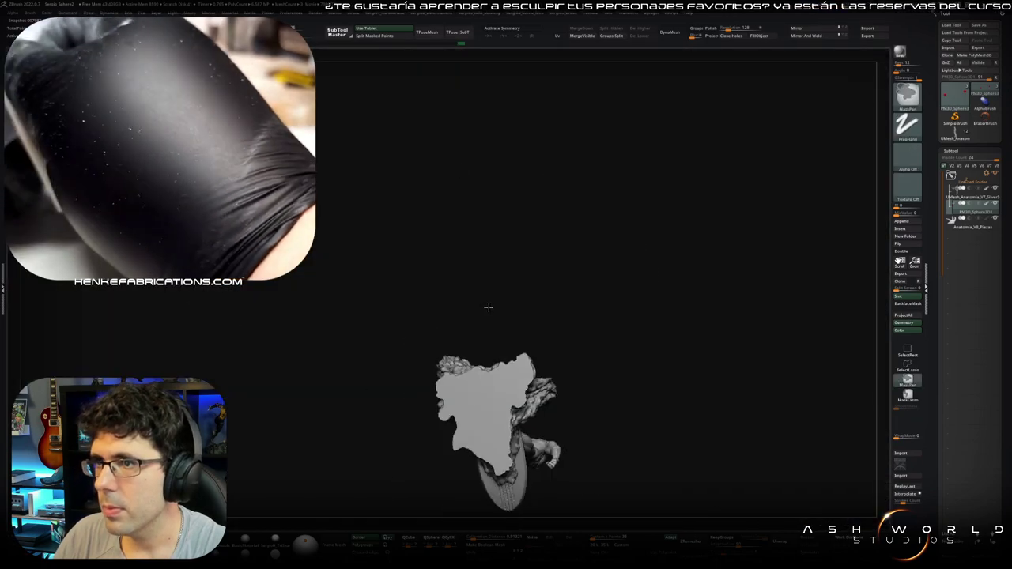
pyautogui.keyDown('ctrl'); pyautogui.keyDown('shift'); pyautogui.moveTo(472, 450); pyautogui.dragTo(579, 480); pyautogui.keyUp('shift'); pyautogui.keyUp('ctrl')
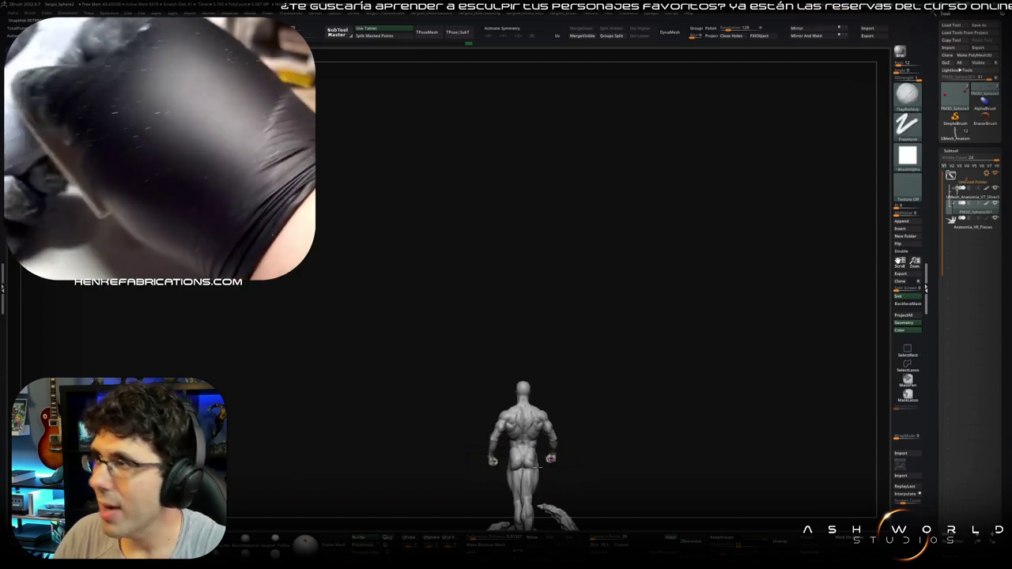
pyautogui.keyDown('ctrl'); pyautogui.keyDown('shift'); pyautogui.click(833, 257); pyautogui.keyUp('shift'); pyautogui.keyUp('ctrl')
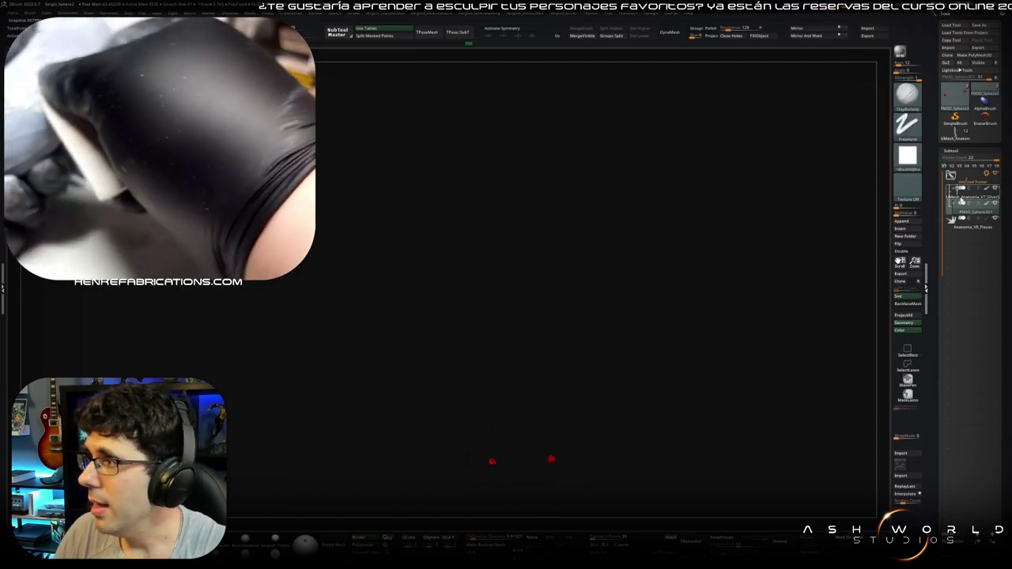
pyautogui.keyDown('ctrl'); pyautogui.keyDown('shift'); pyautogui.click(700, 295); pyautogui.keyUp('shift'); pyautogui.keyUp('ctrl')
pyautogui.moveTo(469, 449)
pyautogui.keyDown('ctrl'); pyautogui.keyDown('shift'); pyautogui.mouseDown()
pyautogui.moveTo(573, 475)
pyautogui.moveTo(552, 338)
pyautogui.mouseUp(); pyautogui.keyUp('shift'); pyautogui.keyUp('ctrl')
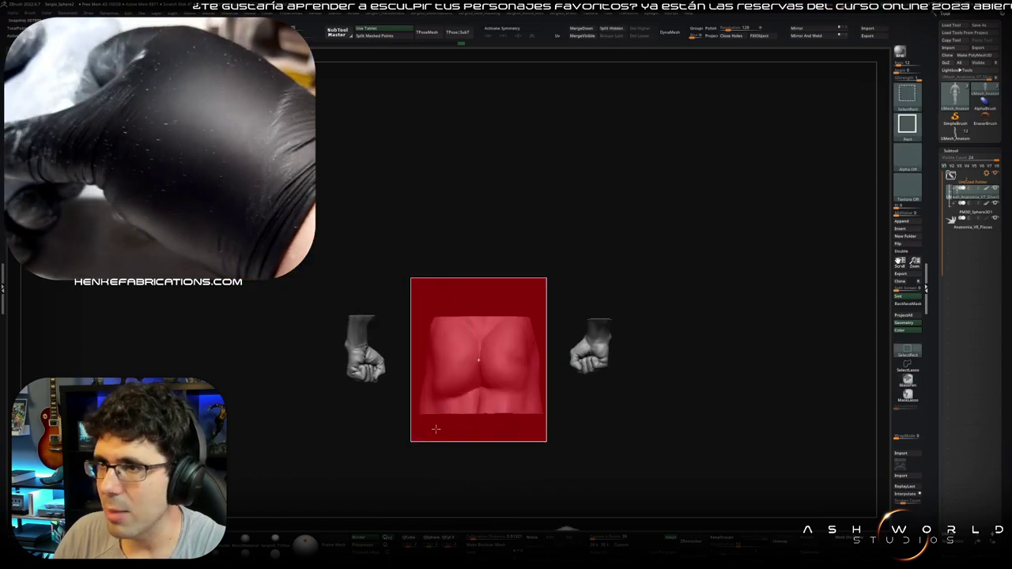
pyautogui.keyDown('ctrl'); pyautogui.keyDown('alt'); pyautogui.keyDown('shift'); pyautogui.moveTo(552, 338); pyautogui.dragTo(410, 441); pyautogui.keyUp('shift'); pyautogui.keyUp('alt'); pyautogui.keyUp('ctrl')
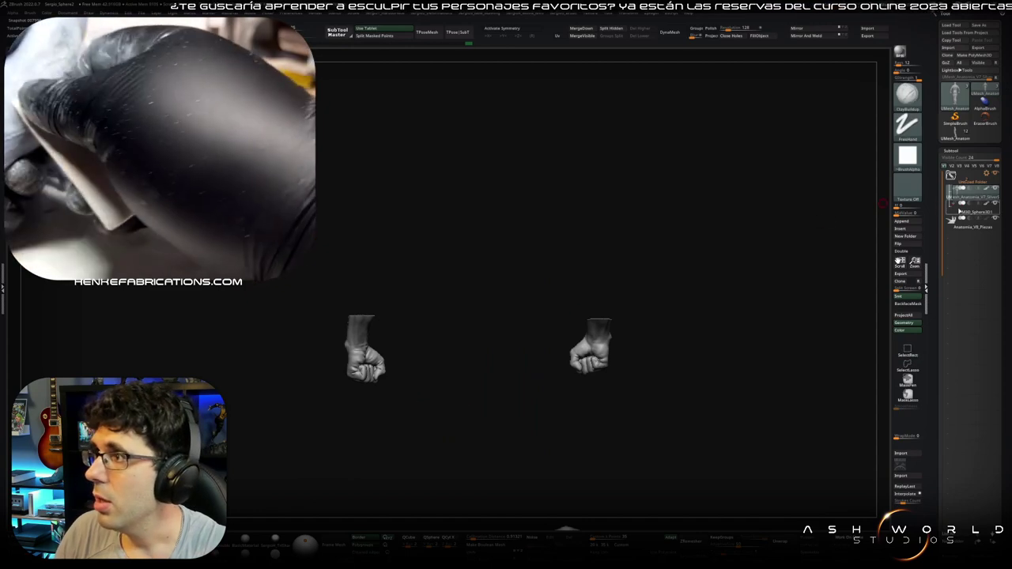
pyautogui.keyDown('alt'); pyautogui.moveTo(370, 370); pyautogui.dragTo(388, 437); pyautogui.keyUp('alt')
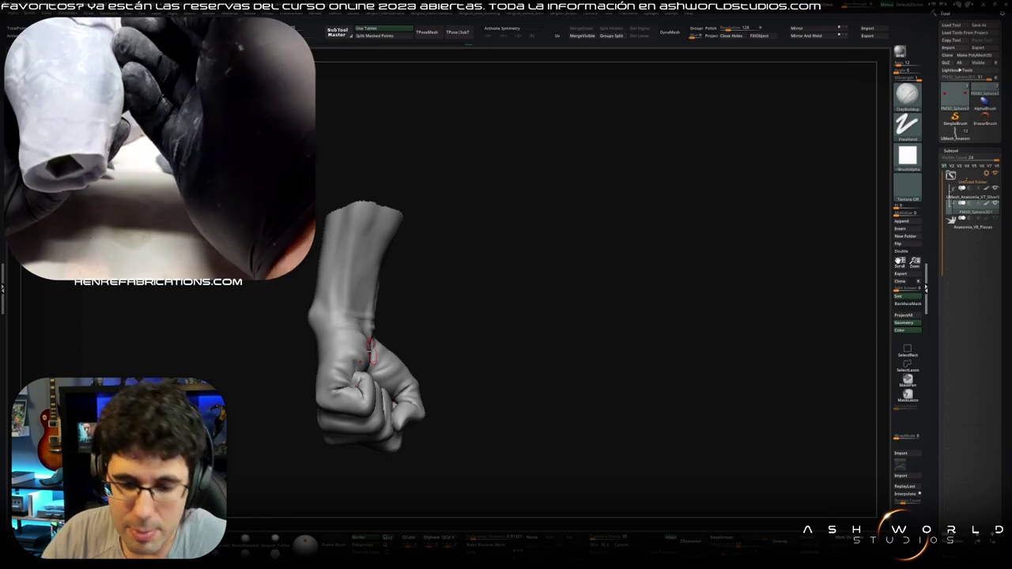
pyautogui.moveTo(554, 324)
pyautogui.mouseDown()
pyautogui.moveTo(477, 398)
pyautogui.moveTo(401, 413)
pyautogui.moveTo(394, 396)
pyautogui.moveTo(394, 408)
pyautogui.moveTo(377, 404)
pyautogui.moveTo(410, 404)
pyautogui.moveTo(412, 388)
pyautogui.moveTo(389, 402)
pyautogui.moveTo(409, 502)
pyautogui.moveTo(415, 419)
pyautogui.moveTo(302, 359)
pyautogui.moveTo(316, 348)
pyautogui.mouseUp()
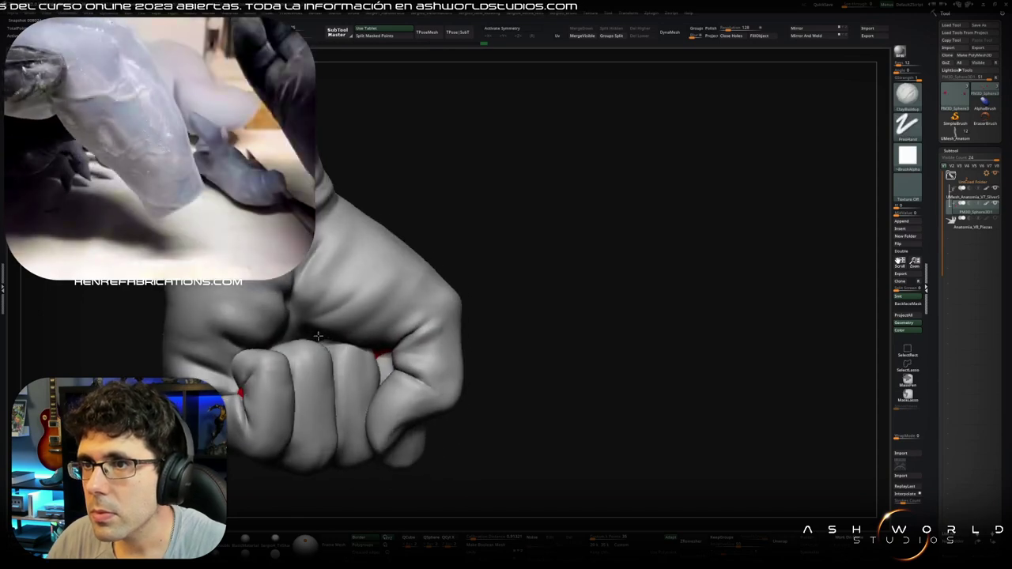
pyautogui.moveTo(317, 348)
pyautogui.keyDown('ctrl'); pyautogui.mouseDown(button='right')
pyautogui.moveTo(332, 340)
pyautogui.moveTo(340, 352)
pyautogui.mouseUp(button='right'); pyautogui.keyUp('ctrl')
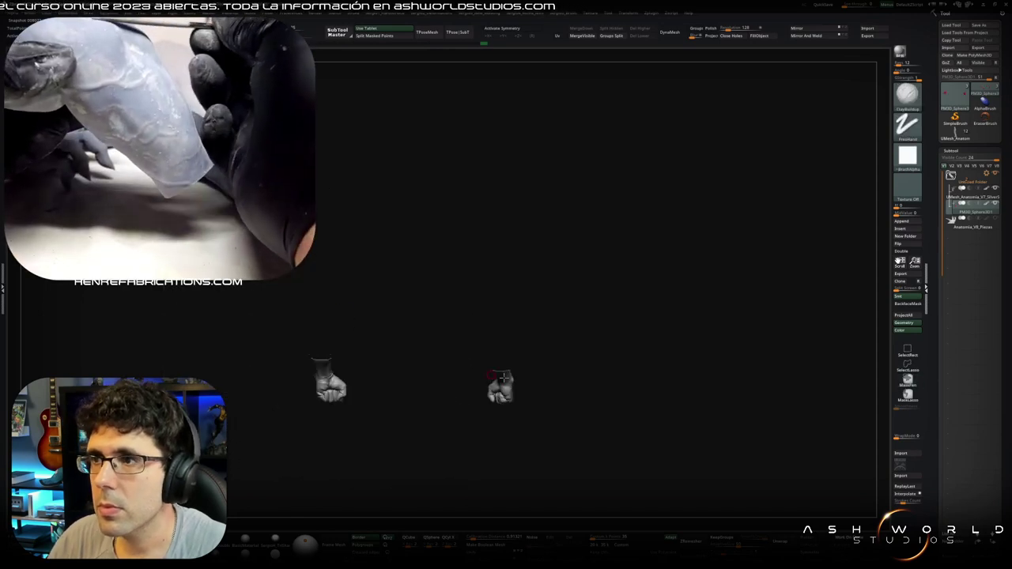
# Step: Smooth the overlapping fingers of the left fist, checking the knuckles and wrist
pyautogui.moveTo(340, 352); pyautogui.dragTo(396, 348)
pyautogui.moveTo(490, 356)
pyautogui.keyDown('ctrl'); pyautogui.mouseDown(button='right')
pyautogui.moveTo(490, 457)
pyautogui.moveTo(467, 397)
pyautogui.mouseUp(button='right'); pyautogui.keyUp('ctrl')
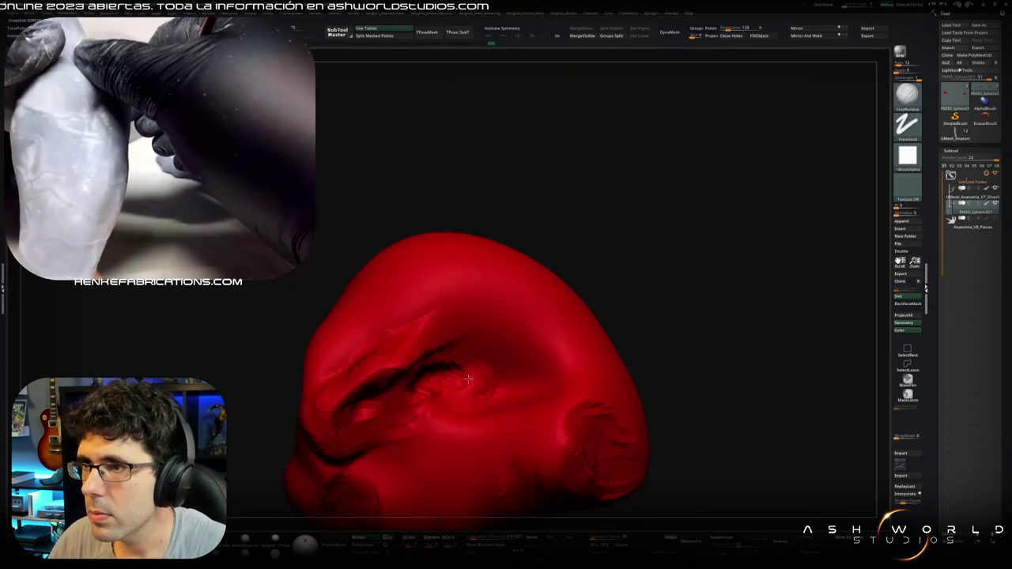
pyautogui.moveTo(451, 387); pyautogui.dragTo(490, 382, button='right')
pyautogui.press('shift')
pyautogui.moveTo(454, 404)
pyautogui.mouseDown(button='right')
pyautogui.moveTo(465, 397)
pyautogui.moveTo(460, 384)
pyautogui.moveTo(498, 380)
pyautogui.mouseUp(button='right')
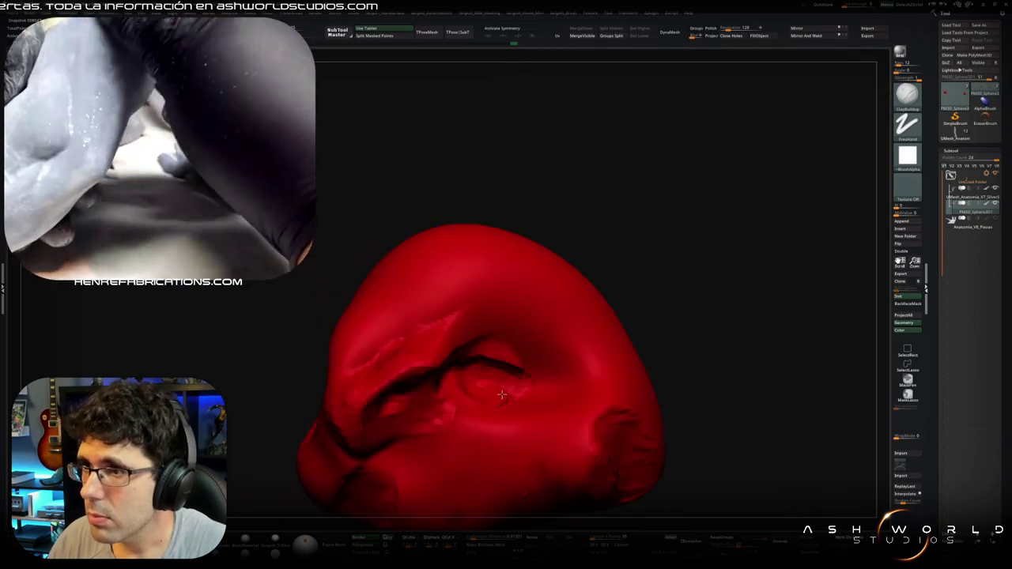
pyautogui.moveTo(515, 395); pyautogui.dragTo(458, 292, button='right')
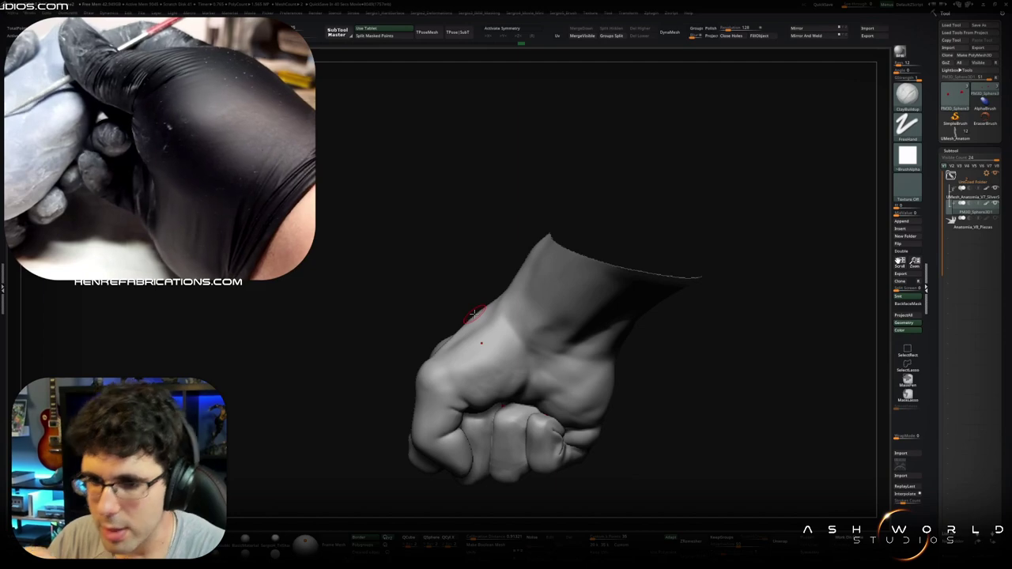
# Step: Turn the knuckles forward and MaskLasso a band across the pressing fingertip
pyautogui.moveTo(630, 369)
pyautogui.mouseDown()
pyautogui.moveTo(520, 356)
pyautogui.moveTo(528, 412)
pyautogui.mouseUp()
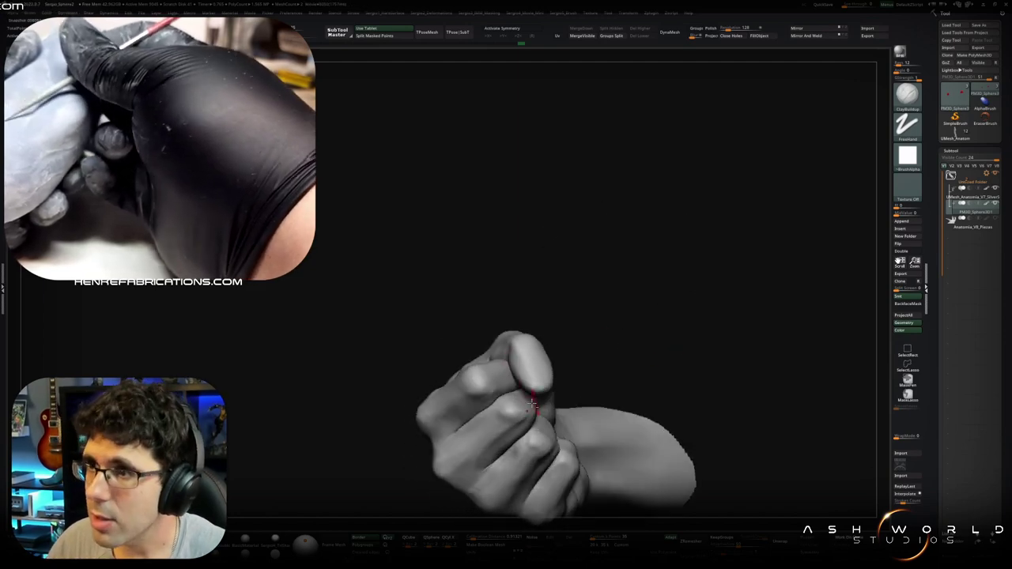
pyautogui.moveTo(529, 413)
pyautogui.mouseDown()
pyautogui.moveTo(545, 388)
pyautogui.moveTo(601, 388)
pyautogui.moveTo(558, 405)
pyautogui.mouseUp()
pyautogui.click(907, 395)
pyautogui.moveTo(569, 333)
pyautogui.keyDown('ctrl'); pyautogui.mouseDown()
pyautogui.moveTo(497, 380)
pyautogui.moveTo(652, 353)
pyautogui.moveTo(567, 414)
pyautogui.moveTo(578, 390)
pyautogui.moveTo(553, 382)
pyautogui.mouseUp(); pyautogui.keyUp('ctrl')
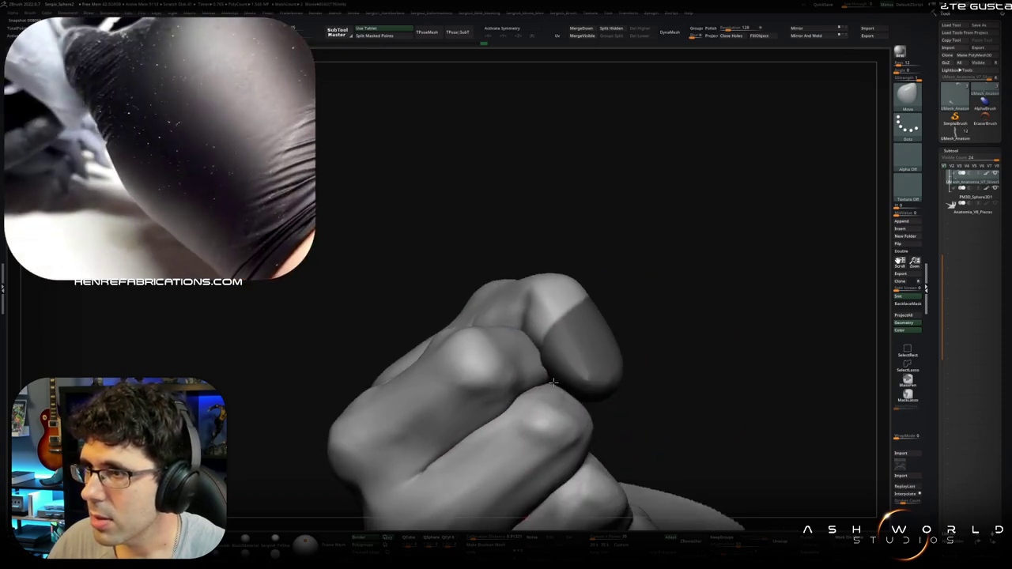
# Step: Reshape the masked fingertip against the other fingers, reviewing the fist from several angles
pyautogui.moveTo(646, 355)
pyautogui.mouseDown()
pyautogui.moveTo(552, 381)
pyautogui.moveTo(569, 346)
pyautogui.mouseUp()
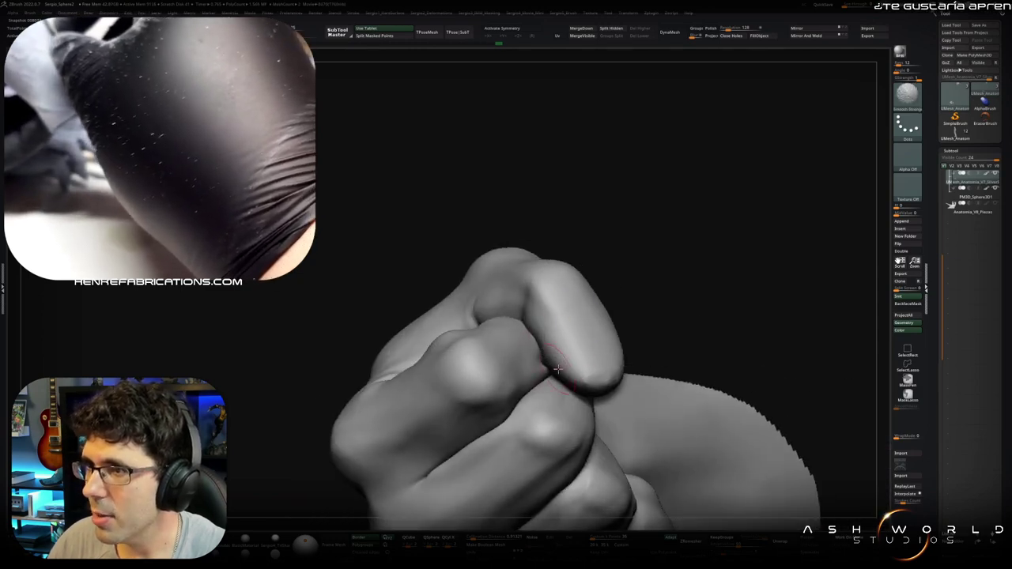
pyautogui.moveTo(558, 368); pyautogui.dragTo(556, 381)
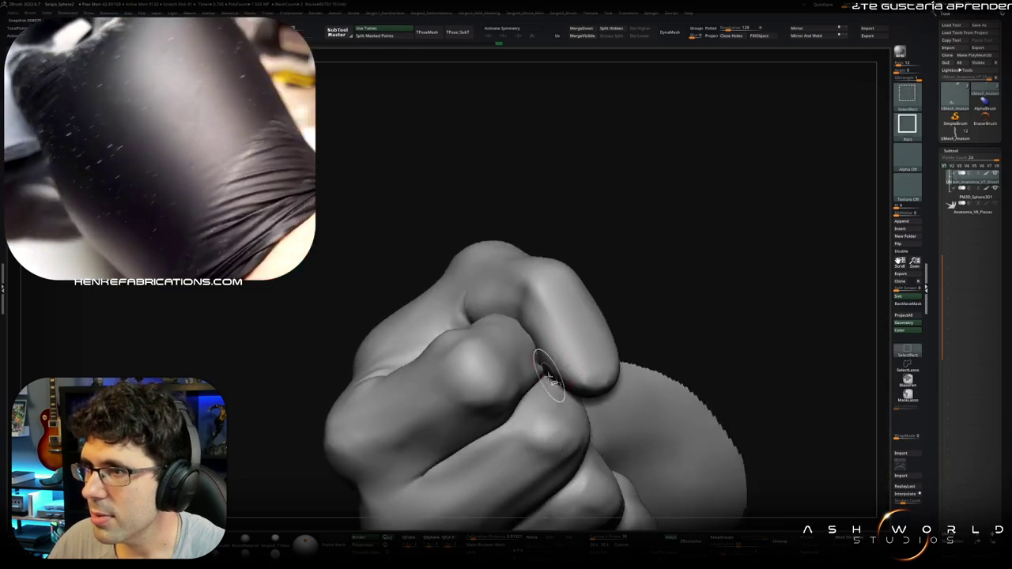
pyautogui.moveTo(554, 383); pyautogui.dragTo(542, 372, button='right')
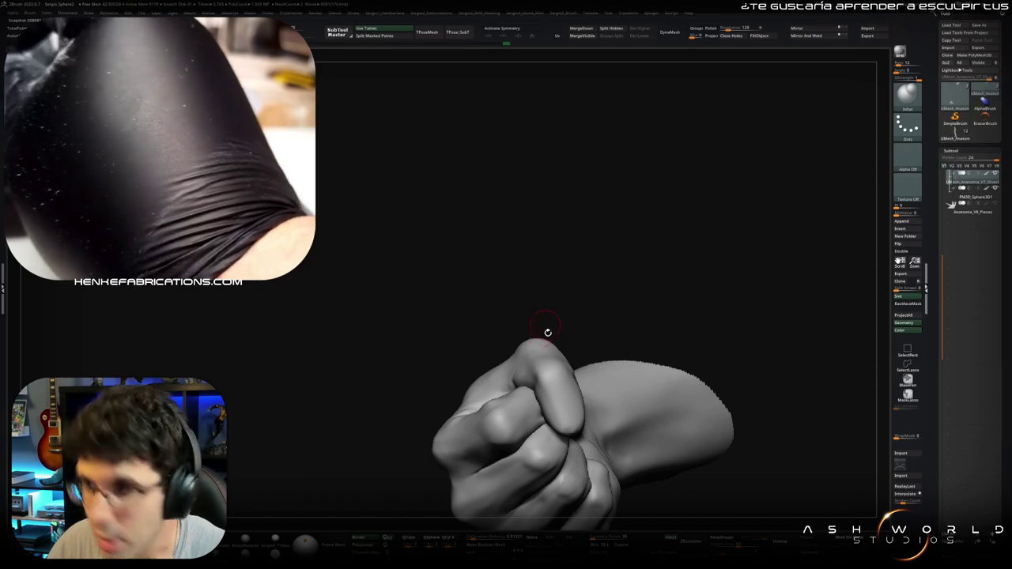
pyautogui.moveTo(545, 325)
pyautogui.mouseDown(button='right')
pyautogui.moveTo(553, 340)
pyautogui.moveTo(546, 443)
pyautogui.mouseUp(button='right')
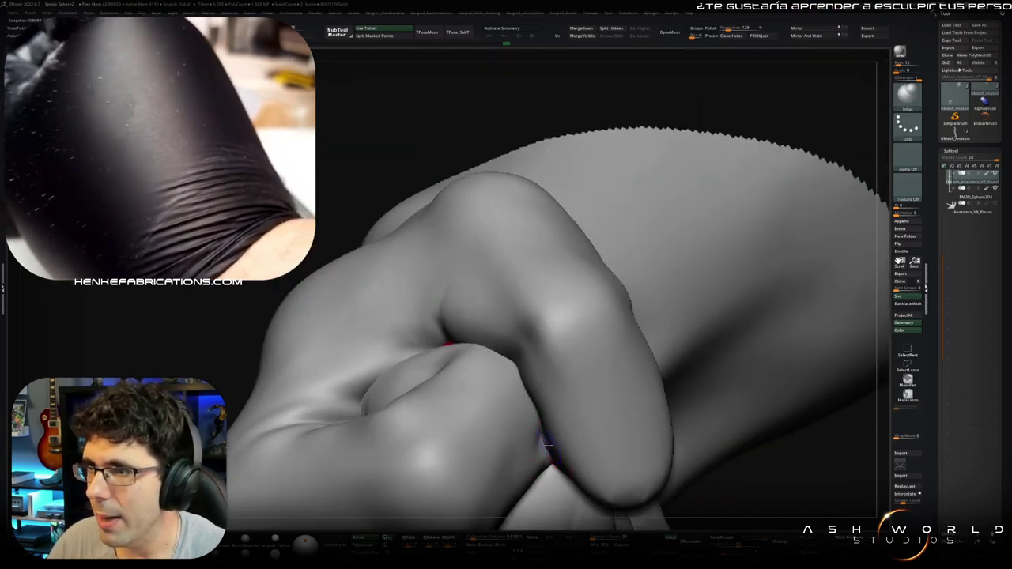
pyautogui.keyDown('ctrl'); pyautogui.moveTo(556, 484); pyautogui.dragTo(523, 445, button='right'); pyautogui.keyUp('ctrl')
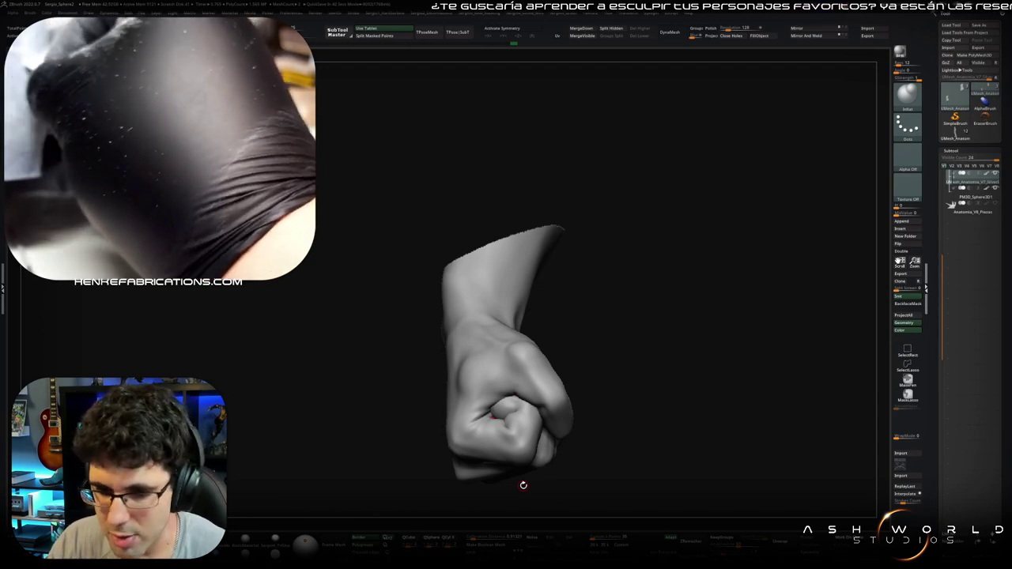
pyautogui.moveTo(566, 283)
pyautogui.mouseDown()
pyautogui.moveTo(491, 320)
pyautogui.moveTo(484, 378)
pyautogui.moveTo(506, 383)
pyautogui.mouseUp()
# Step: Undo and redo to compare the grey fist with the red blob version, then unhide the body
pyautogui.press('b')
pyautogui.press('c')
pyautogui.press('b')
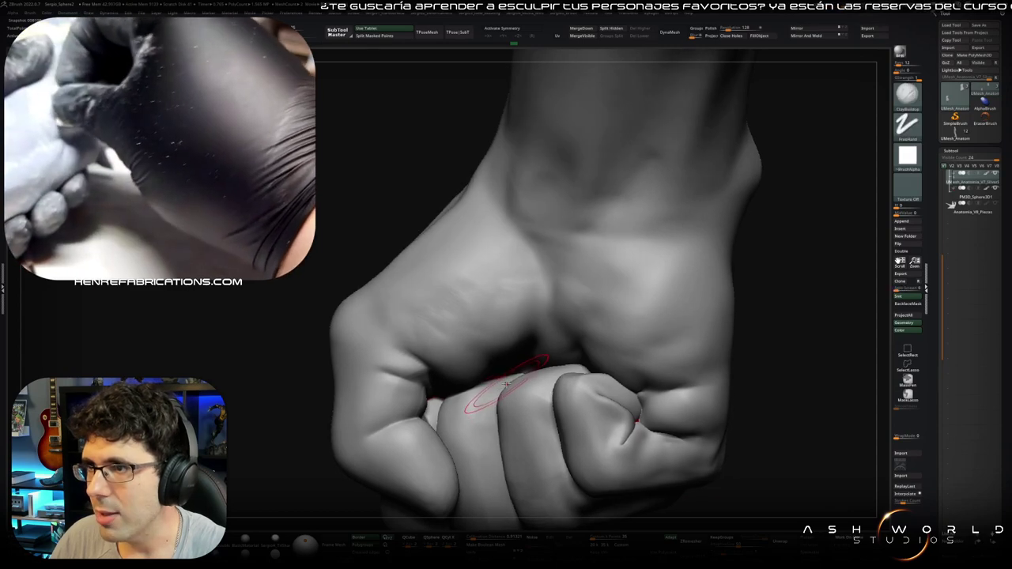
pyautogui.hotkey('ctrl', 'z')
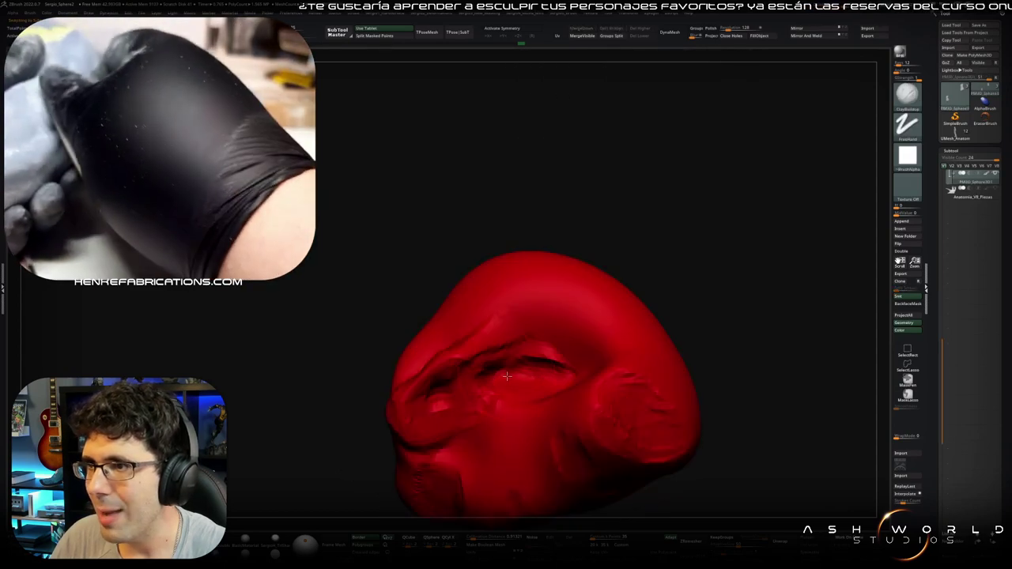
pyautogui.hotkey('ctrl', 'shift', 'z')
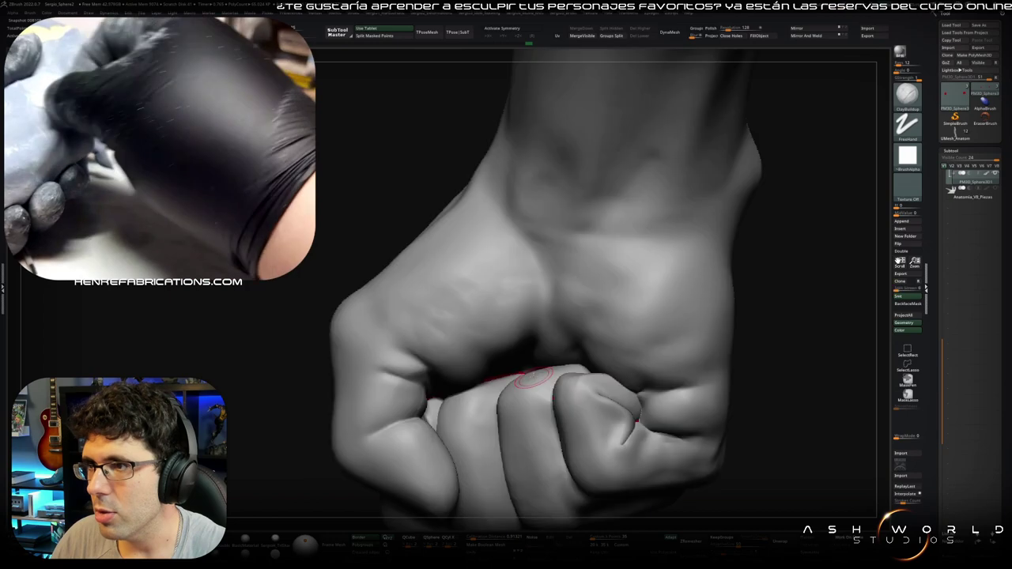
pyautogui.hotkey('ctrl', 'z')
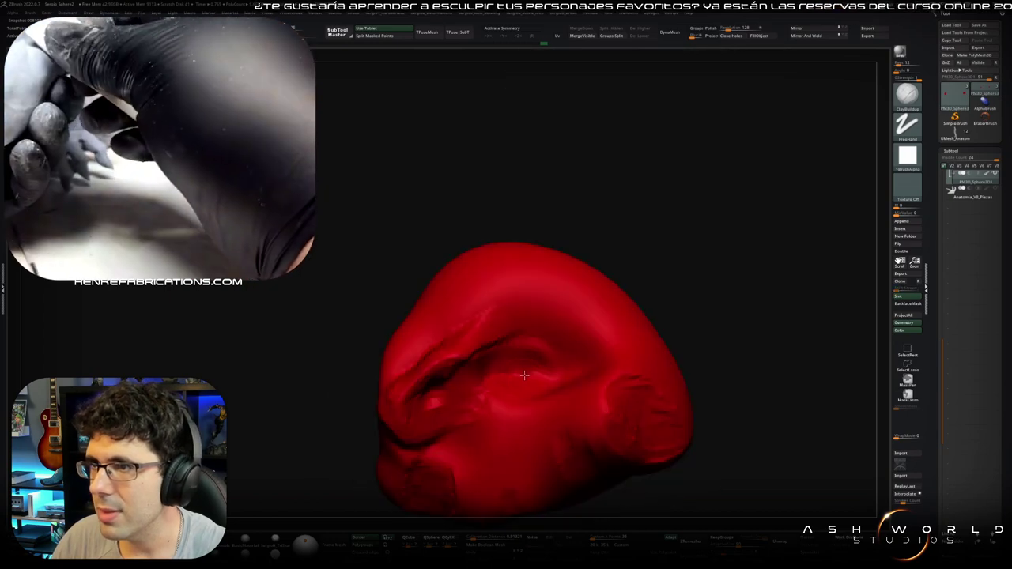
pyautogui.hotkey('ctrl', 'shift', 'z')
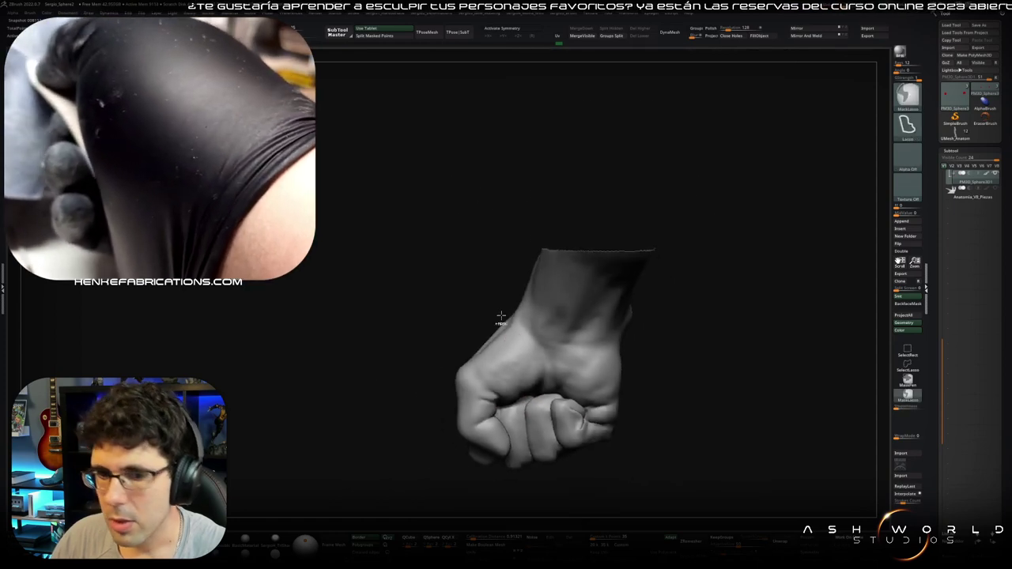
pyautogui.moveTo(535, 391)
pyautogui.mouseDown()
pyautogui.moveTo(417, 370)
pyautogui.moveTo(440, 388)
pyautogui.mouseUp()
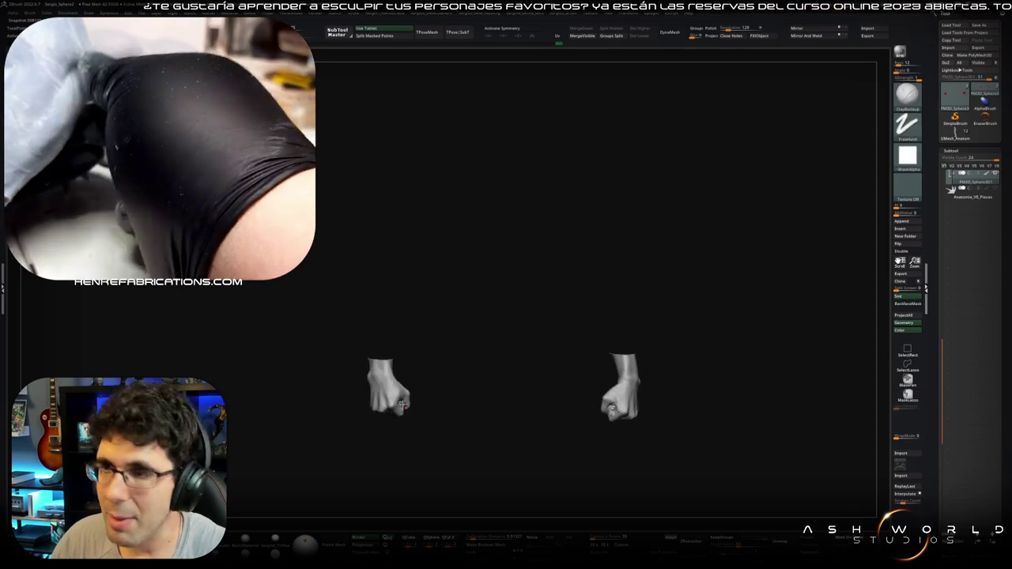
pyautogui.keyDown('ctrl'); pyautogui.keyDown('shift'); pyautogui.click(428, 395); pyautogui.keyUp('shift'); pyautogui.keyUp('ctrl')
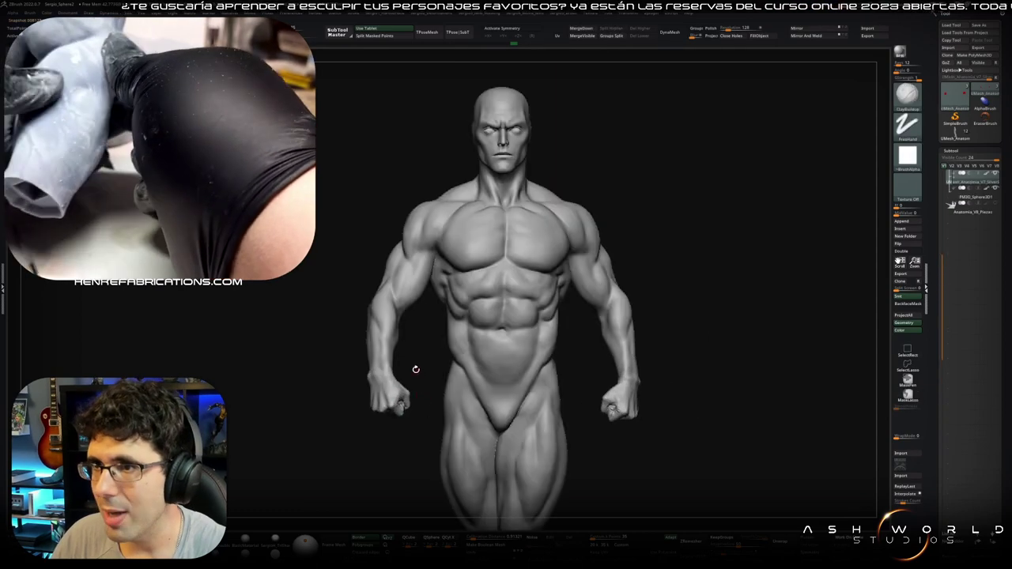
# Step: Orbit to a three-quarter view, add a New Folder in the SubTool palette, and show its Folder Actions
pyautogui.keyDown('alt'); pyautogui.moveTo(425, 384); pyautogui.dragTo(443, 371); pyautogui.keyUp('alt')
pyautogui.moveTo(515, 361)
pyautogui.mouseDown()
pyautogui.moveTo(487, 378)
pyautogui.moveTo(528, 357)
pyautogui.mouseUp()
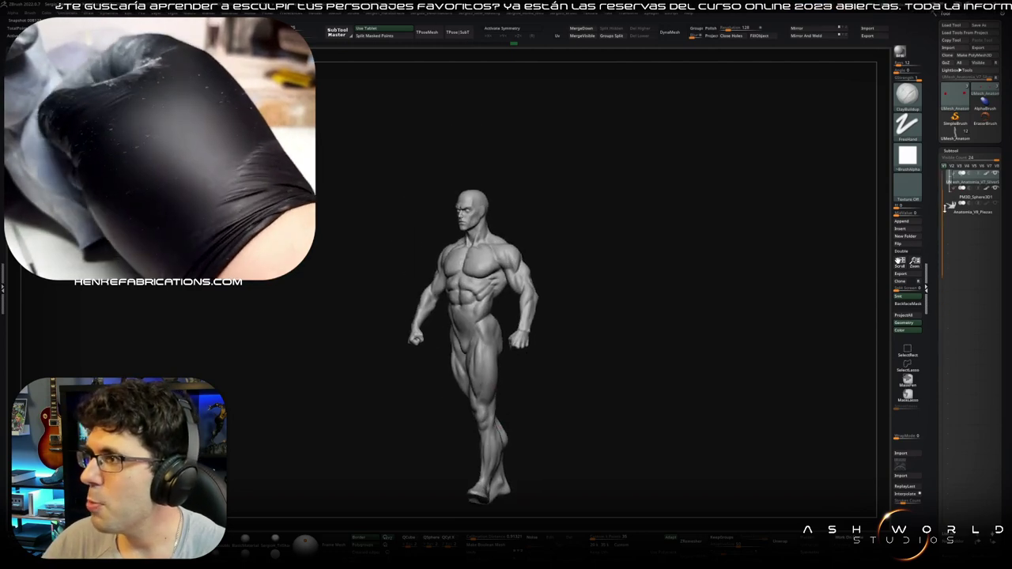
pyautogui.click(951, 176)
pyautogui.click(988, 174)
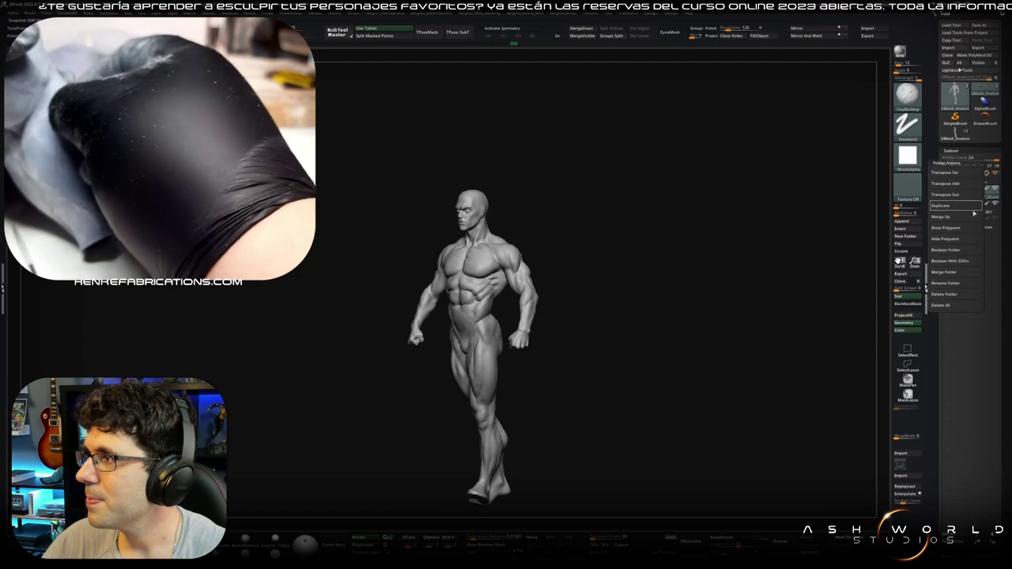
# Step: Choose Boolean Folder from Folder Actions and view the figure from the side
pyautogui.click(958, 251)
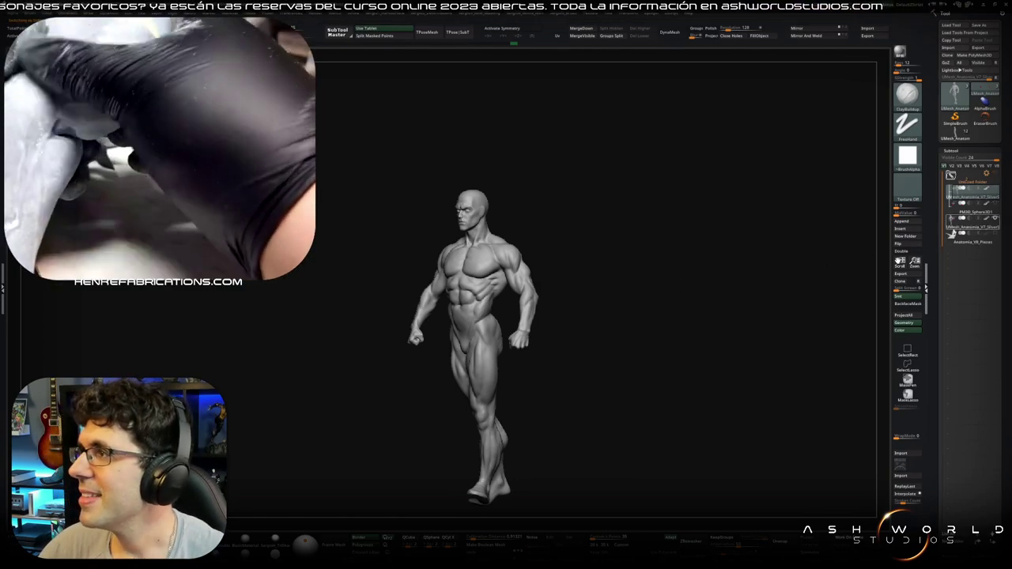
pyautogui.moveTo(601, 342); pyautogui.dragTo(465, 341)
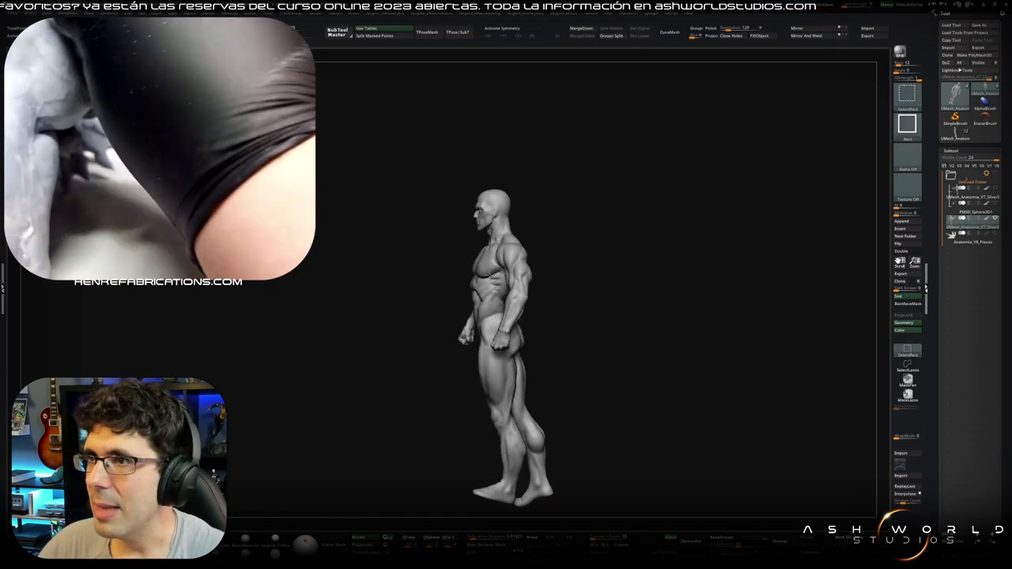
# Step: Isolate regions of the figure's front from side and front views, unhiding after each
pyautogui.keyDown('ctrl'); pyautogui.keyDown('shift'); pyautogui.moveTo(599, 261); pyautogui.dragTo(590, 273); pyautogui.keyUp('shift'); pyautogui.keyUp('ctrl')
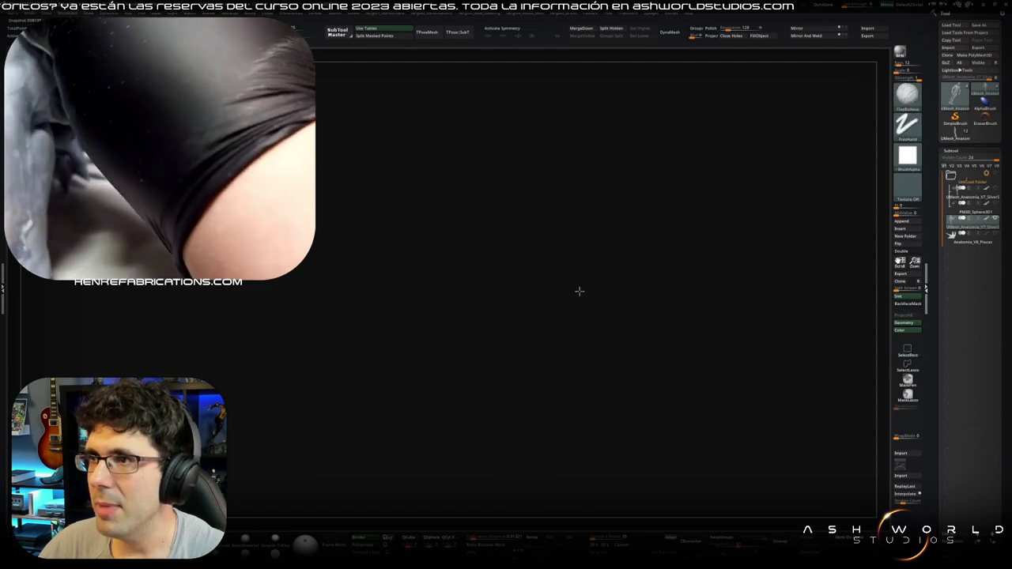
pyautogui.keyDown('ctrl'); pyautogui.keyDown('shift'); pyautogui.click(612, 277); pyautogui.keyUp('shift'); pyautogui.keyUp('ctrl')
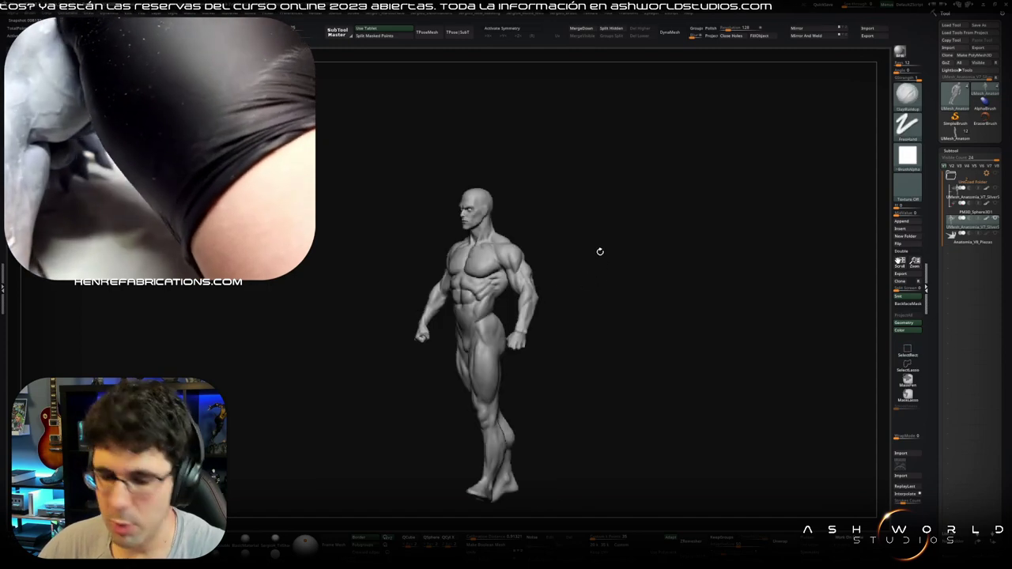
pyautogui.moveTo(503, 286)
pyautogui.mouseDown()
pyautogui.moveTo(407, 190)
pyautogui.moveTo(494, 381)
pyautogui.mouseUp()
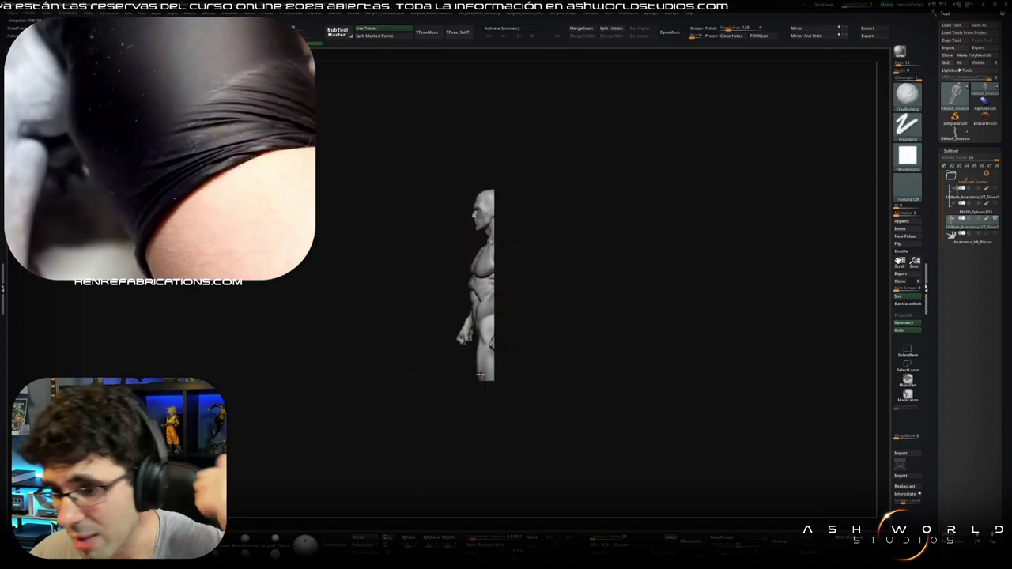
pyautogui.moveTo(529, 330)
pyautogui.mouseDown()
pyautogui.moveTo(483, 309)
pyautogui.moveTo(511, 295)
pyautogui.moveTo(493, 303)
pyautogui.moveTo(494, 365)
pyautogui.moveTo(572, 343)
pyautogui.moveTo(486, 309)
pyautogui.moveTo(361, 284)
pyautogui.mouseUp()
pyautogui.keyDown('ctrl'); pyautogui.keyDown('shift'); pyautogui.click(567, 349); pyautogui.keyUp('shift'); pyautogui.keyUp('ctrl')
pyautogui.moveTo(287, 198)
pyautogui.keyDown('ctrl'); pyautogui.keyDown('shift'); pyautogui.mouseDown()
pyautogui.moveTo(351, 361)
pyautogui.moveTo(413, 427)
pyautogui.mouseUp(); pyautogui.keyUp('shift'); pyautogui.keyUp('ctrl')
pyautogui.moveTo(427, 389)
pyautogui.mouseDown()
pyautogui.moveTo(444, 504)
pyautogui.moveTo(446, 392)
pyautogui.moveTo(489, 369)
pyautogui.mouseUp()
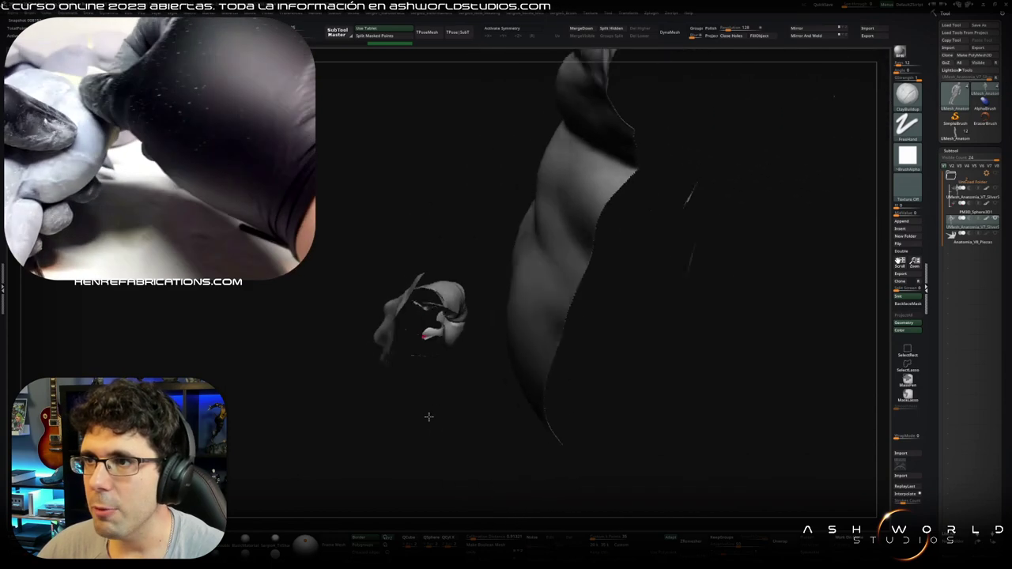
pyautogui.hotkey('ctrl', 'shift')
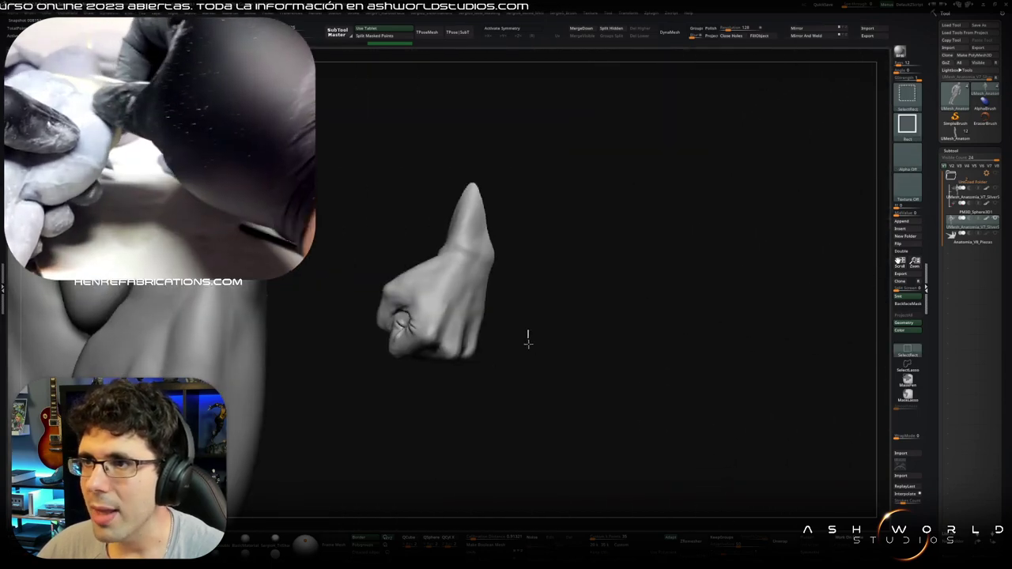
pyautogui.keyDown('ctrl'); pyautogui.keyDown('shift'); pyautogui.click(514, 358); pyautogui.keyUp('shift'); pyautogui.keyUp('ctrl')
pyautogui.moveTo(495, 355)
pyautogui.mouseDown()
pyautogui.moveTo(511, 361)
pyautogui.moveTo(436, 413)
pyautogui.moveTo(710, 391)
pyautogui.moveTo(521, 365)
pyautogui.mouseUp()
# Step: Isolate the fist on its own, then unhide the body and reframe it three-quarter
pyautogui.moveTo(540, 315)
pyautogui.keyDown('ctrl'); pyautogui.keyDown('shift'); pyautogui.mouseDown()
pyautogui.moveTo(575, 391)
pyautogui.moveTo(505, 385)
pyautogui.mouseUp(); pyautogui.keyUp('shift'); pyautogui.keyUp('ctrl')
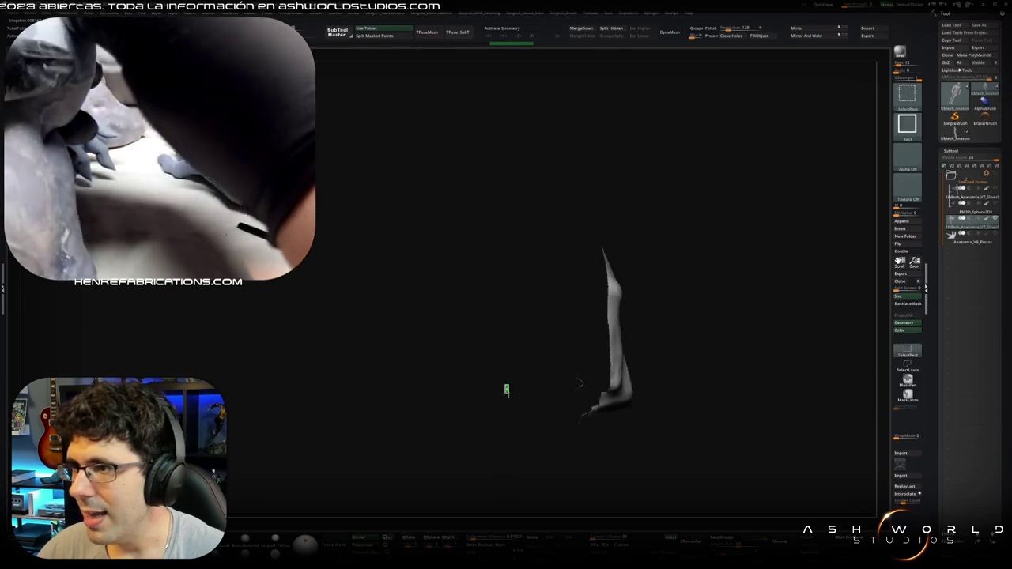
pyautogui.keyDown('ctrl'); pyautogui.keyDown('shift'); pyautogui.click(577, 382); pyautogui.keyUp('shift'); pyautogui.keyUp('ctrl')
pyautogui.moveTo(577, 382)
pyautogui.mouseDown()
pyautogui.moveTo(554, 427)
pyautogui.moveTo(575, 469)
pyautogui.moveTo(364, 425)
pyautogui.moveTo(525, 355)
pyautogui.moveTo(499, 321)
pyautogui.mouseUp()
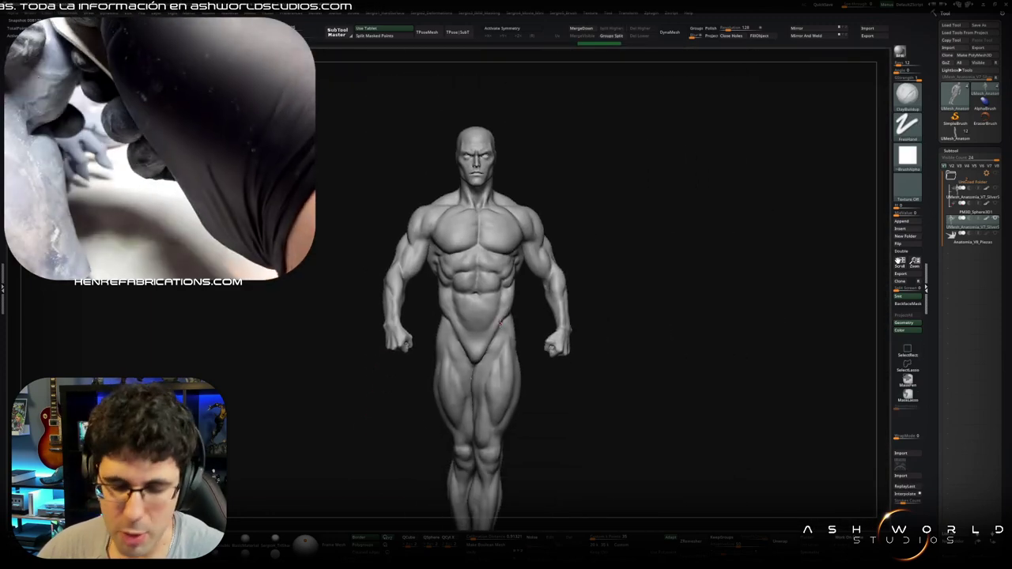
pyautogui.moveTo(499, 380)
pyautogui.mouseDown()
pyautogui.moveTo(534, 368)
pyautogui.moveTo(517, 369)
pyautogui.moveTo(529, 361)
pyautogui.mouseUp()
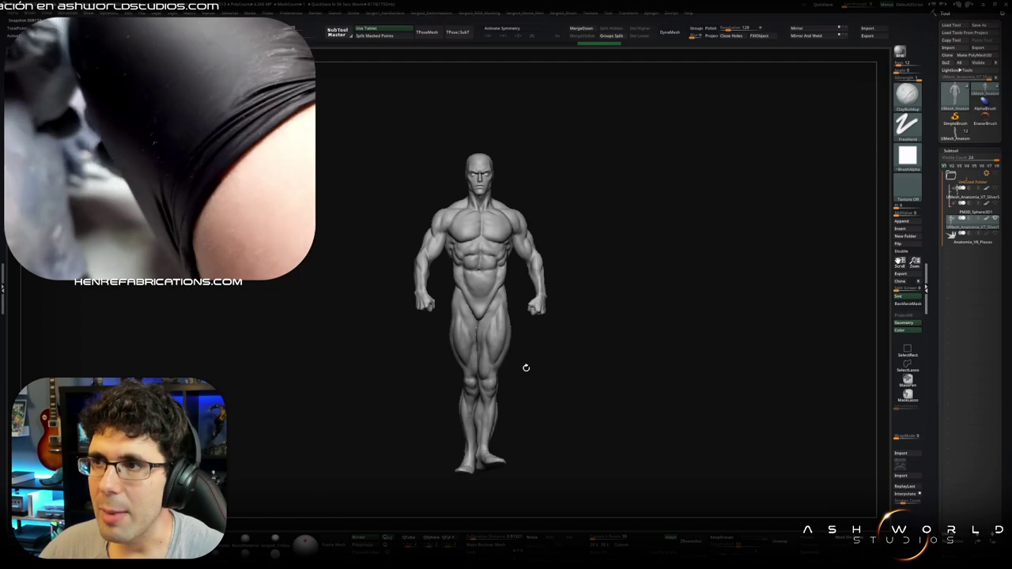
pyautogui.keyDown('alt'); pyautogui.moveTo(526, 367); pyautogui.dragTo(517, 260); pyautogui.keyUp('alt')
# Step: Isolate a leg section, unhide the full figure, and turn the wave base visibility back on
pyautogui.moveTo(518, 296); pyautogui.dragTo(465, 432)
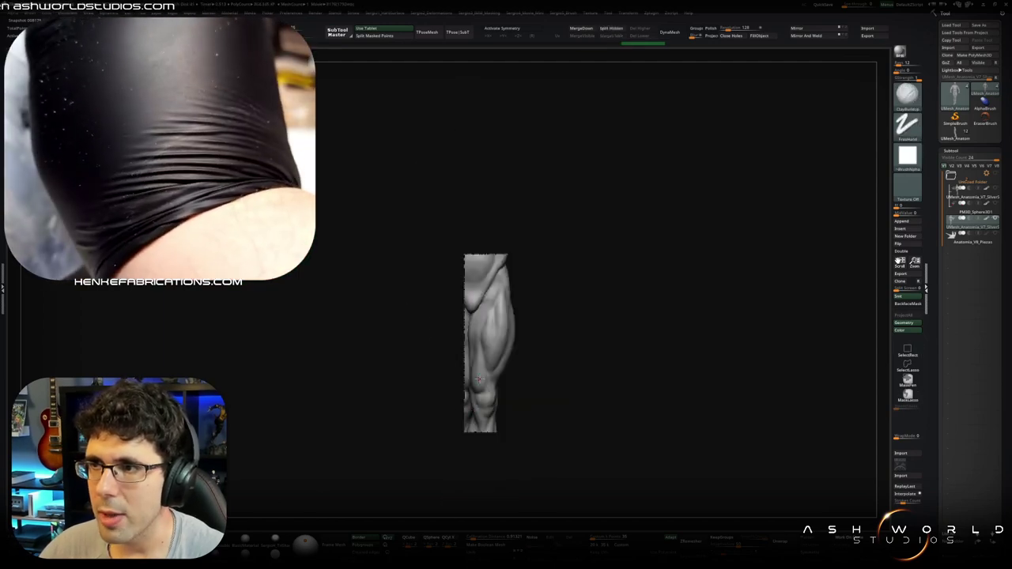
pyautogui.moveTo(479, 380); pyautogui.dragTo(529, 380)
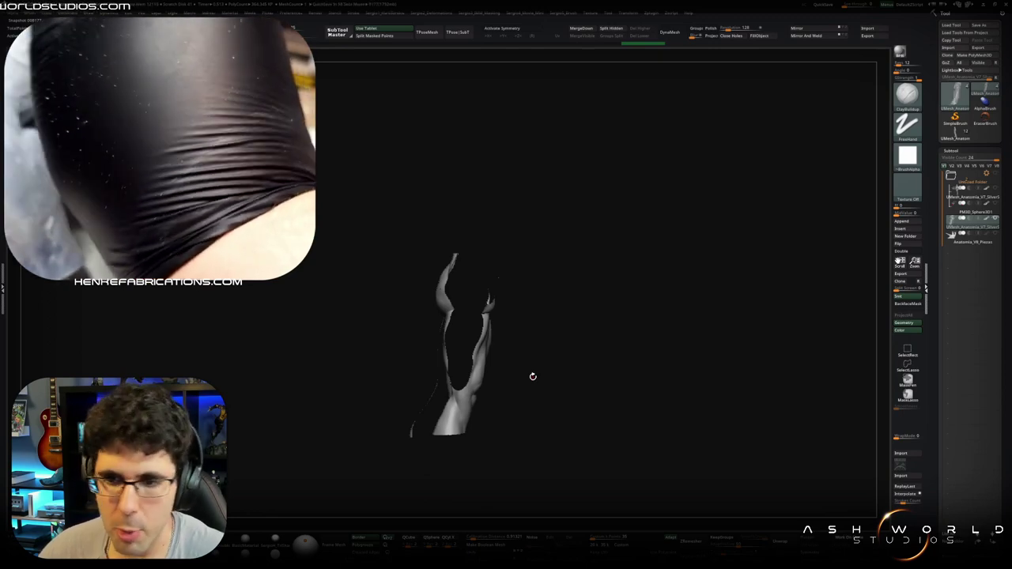
pyautogui.hotkey('ctrl', 'shift')
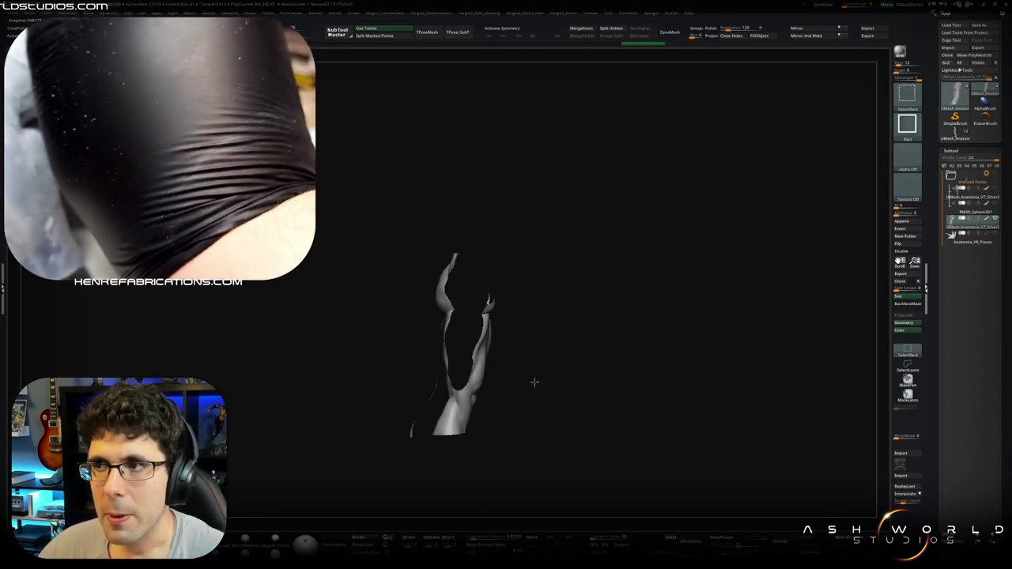
pyautogui.keyDown('ctrl'); pyautogui.keyDown('shift'); pyautogui.click(533, 382); pyautogui.keyUp('shift'); pyautogui.keyUp('ctrl')
pyautogui.moveTo(533, 382)
pyautogui.mouseDown()
pyautogui.moveTo(502, 400)
pyautogui.moveTo(504, 381)
pyautogui.mouseUp()
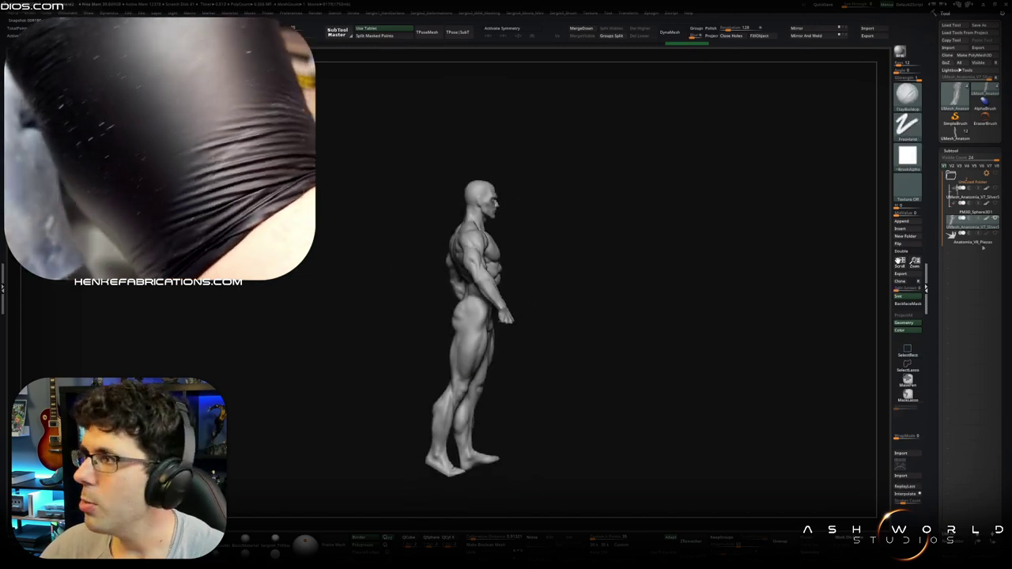
pyautogui.click(908, 288)
pyautogui.moveTo(606, 384)
pyautogui.mouseDown()
pyautogui.moveTo(603, 402)
pyautogui.moveTo(527, 430)
pyautogui.mouseUp()
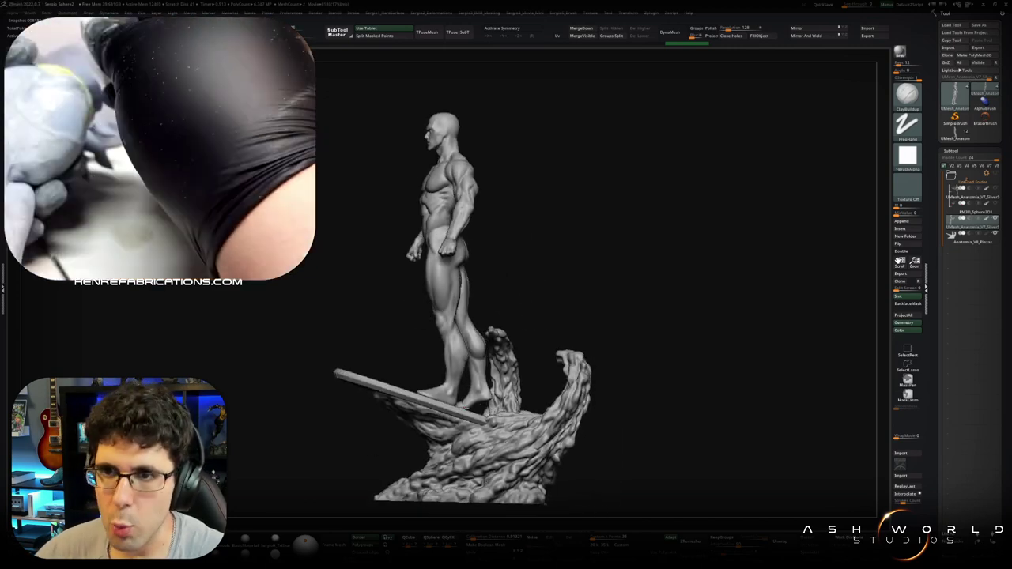
# Step: Hide the base folder and isolate the figure's head with a selection rectangle
pyautogui.keyDown('shift'); pyautogui.moveTo(448, 405); pyautogui.dragTo(471, 404); pyautogui.keyUp('shift')
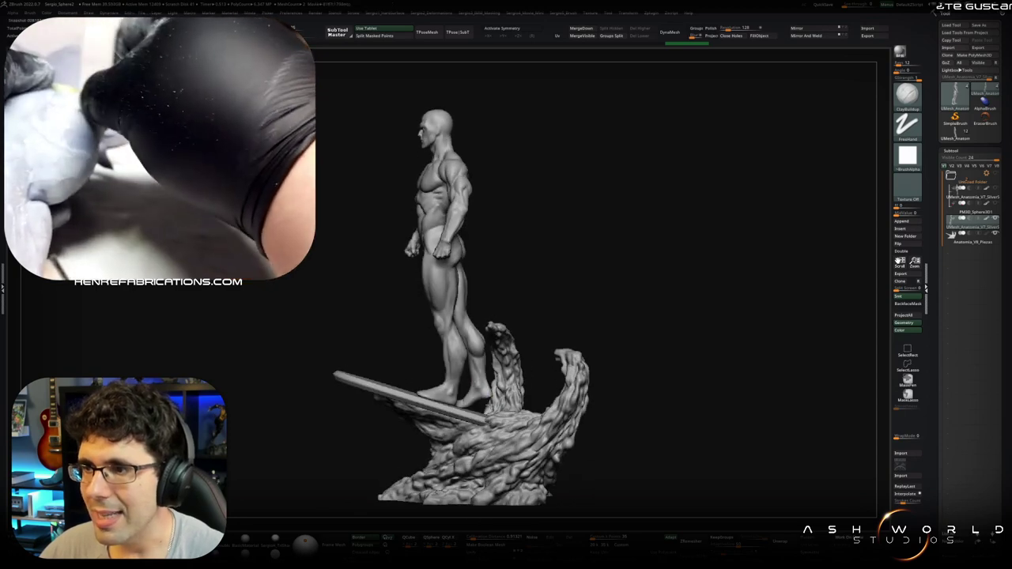
pyautogui.moveTo(492, 406)
pyautogui.mouseDown(button='right')
pyautogui.moveTo(495, 350)
pyautogui.moveTo(493, 399)
pyautogui.moveTo(538, 395)
pyautogui.mouseUp(button='right')
pyautogui.moveTo(973, 197)
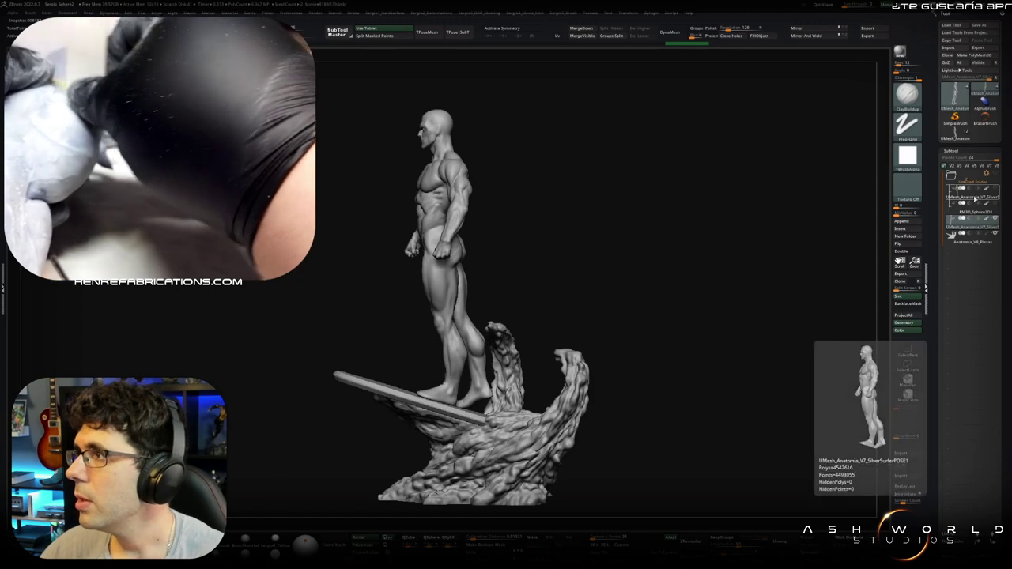
pyautogui.click(953, 179)
pyautogui.moveTo(565, 352); pyautogui.dragTo(487, 316, button='right')
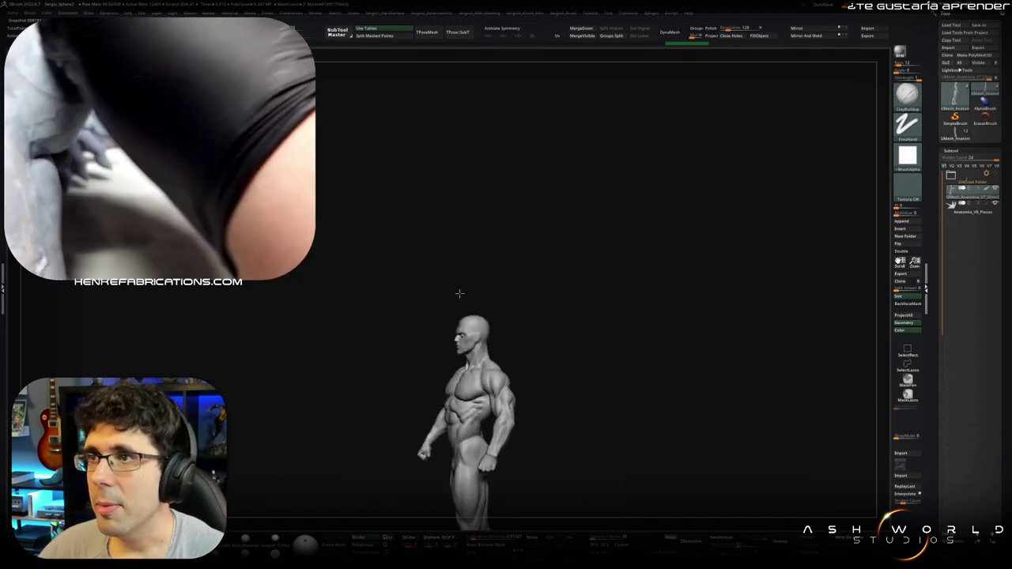
pyautogui.keyDown('ctrl'); pyautogui.keyDown('shift'); pyautogui.moveTo(413, 259); pyautogui.dragTo(460, 352); pyautogui.keyUp('shift'); pyautogui.keyUp('ctrl')
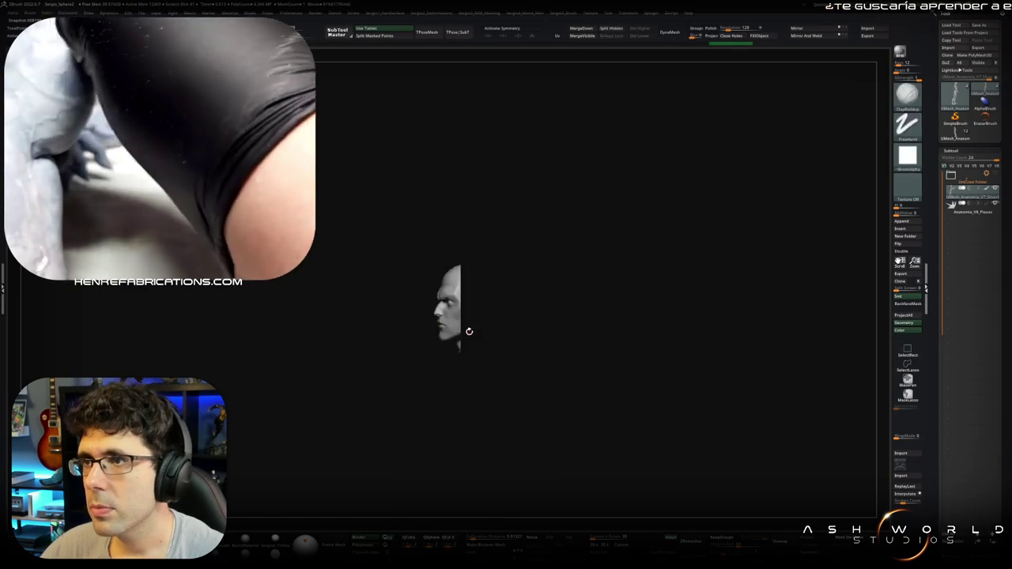
# Step: Isolate just the face for a three-quarter look, then unhide the whole statue and zoom out
pyautogui.moveTo(453, 357)
pyautogui.mouseDown(button='right')
pyautogui.moveTo(416, 384)
pyautogui.moveTo(585, 368)
pyautogui.moveTo(514, 293)
pyautogui.moveTo(474, 323)
pyautogui.mouseUp(button='right')
pyautogui.moveTo(467, 307)
pyautogui.keyDown('ctrl'); pyautogui.keyDown('shift'); pyautogui.mouseDown()
pyautogui.moveTo(525, 441)
pyautogui.moveTo(537, 435)
pyautogui.mouseUp(); pyautogui.keyUp('shift'); pyautogui.keyUp('ctrl')
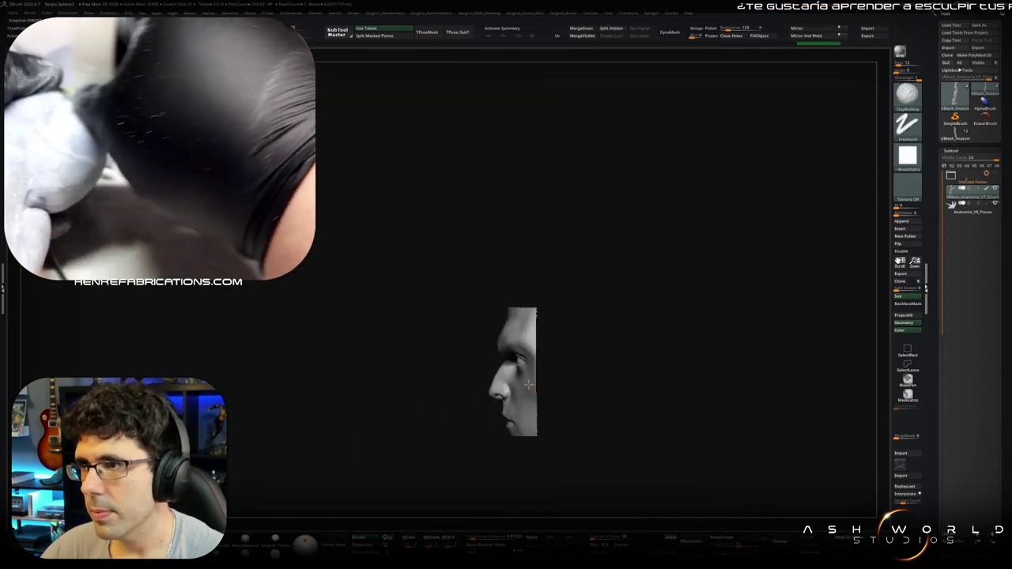
pyautogui.moveTo(548, 349)
pyautogui.mouseDown(button='right')
pyautogui.moveTo(607, 351)
pyautogui.moveTo(565, 382)
pyautogui.moveTo(545, 368)
pyautogui.moveTo(522, 237)
pyautogui.moveTo(528, 346)
pyautogui.mouseUp(button='right')
pyautogui.keyDown('ctrl'); pyautogui.keyDown('shift'); pyautogui.click(555, 391); pyautogui.keyUp('shift'); pyautogui.keyUp('ctrl')
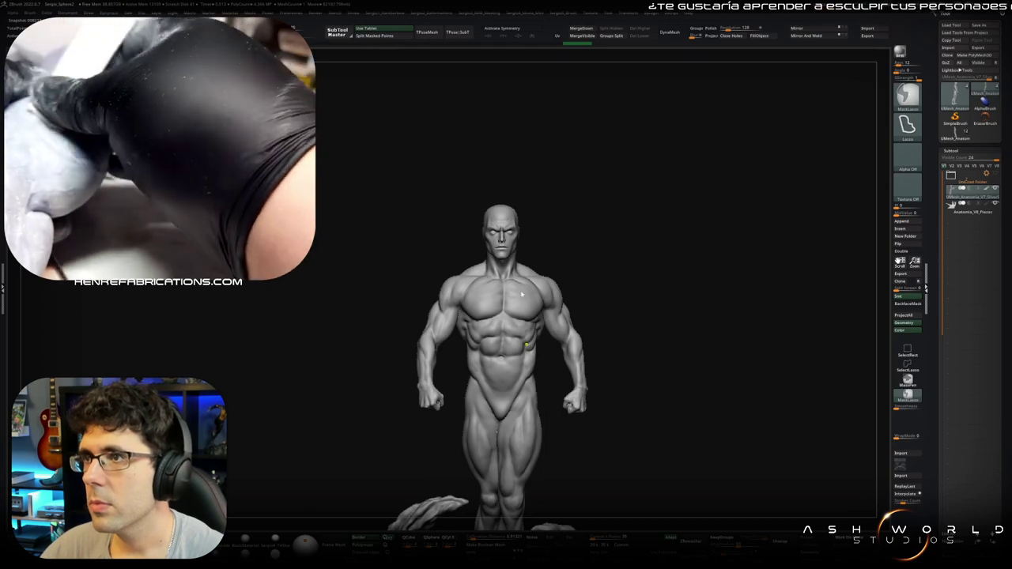
pyautogui.hotkey('ctrl', 'shift')
pyautogui.moveTo(510, 346)
pyautogui.keyDown('ctrl'); pyautogui.mouseDown(button='right')
pyautogui.moveTo(535, 343)
pyautogui.moveTo(538, 360)
pyautogui.mouseUp(button='right'); pyautogui.keyUp('ctrl')
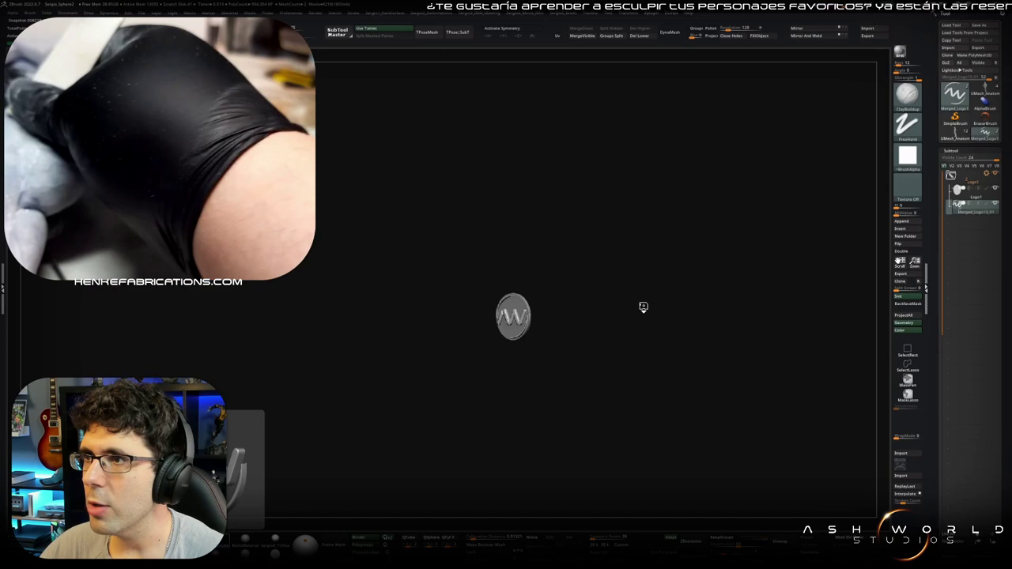
# Step: Turn the logo medallion to its text, then load the UMesh_Anatomia figure and rotate it slightly
pyautogui.moveTo(545, 441); pyautogui.dragTo(518, 362)
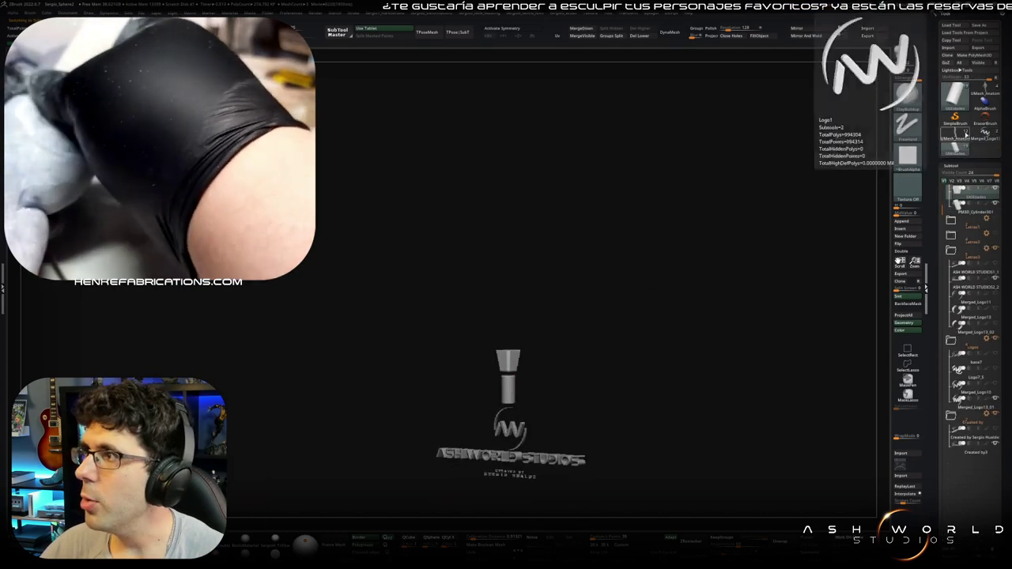
pyautogui.click(960, 135)
pyautogui.moveTo(788, 246); pyautogui.dragTo(723, 281)
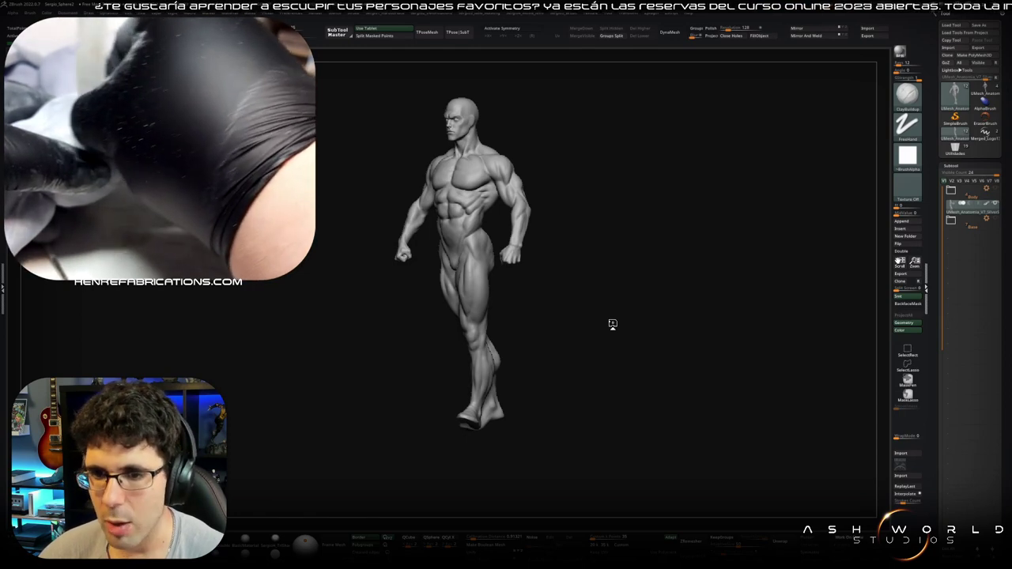
# Step: Rotate the anatomy figure to a side view and load the Utilidades tool
pyautogui.moveTo(495, 406); pyautogui.dragTo(482, 399)
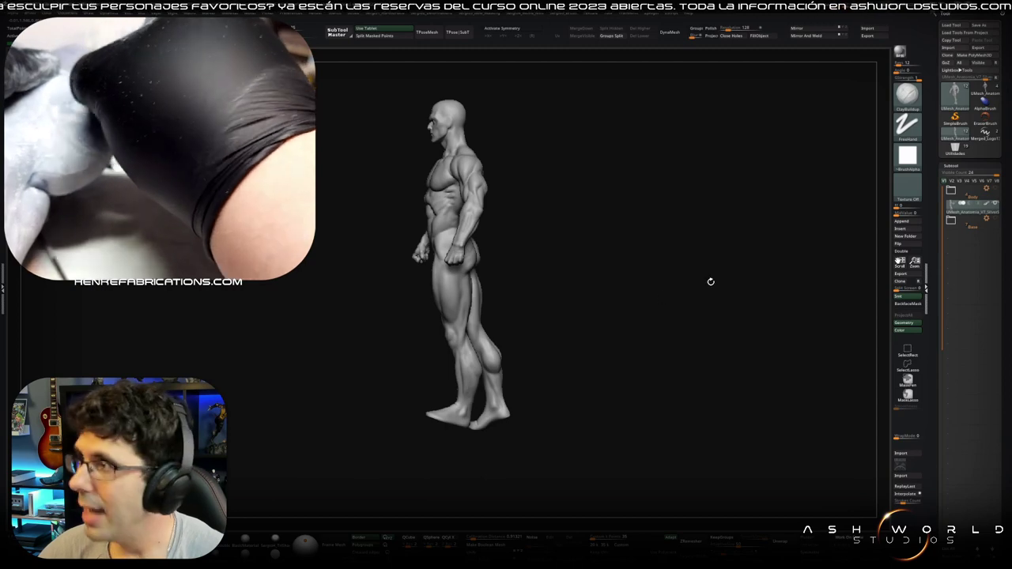
pyautogui.click(950, 152)
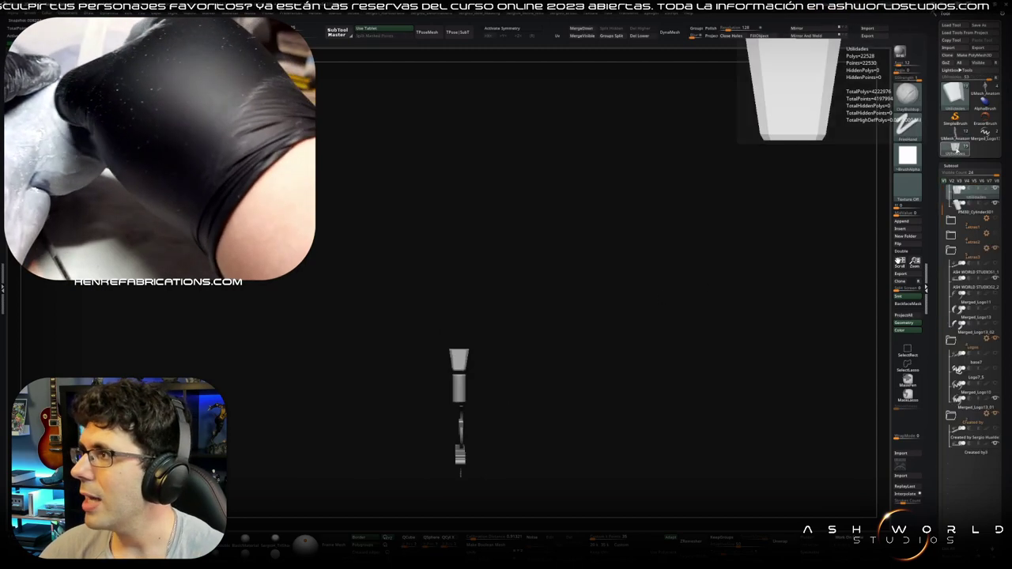
# Step: Reload the anatomy figure, append Utilidades as a subtool and move it beside the feet
pyautogui.click(955, 133)
pyautogui.click(904, 225)
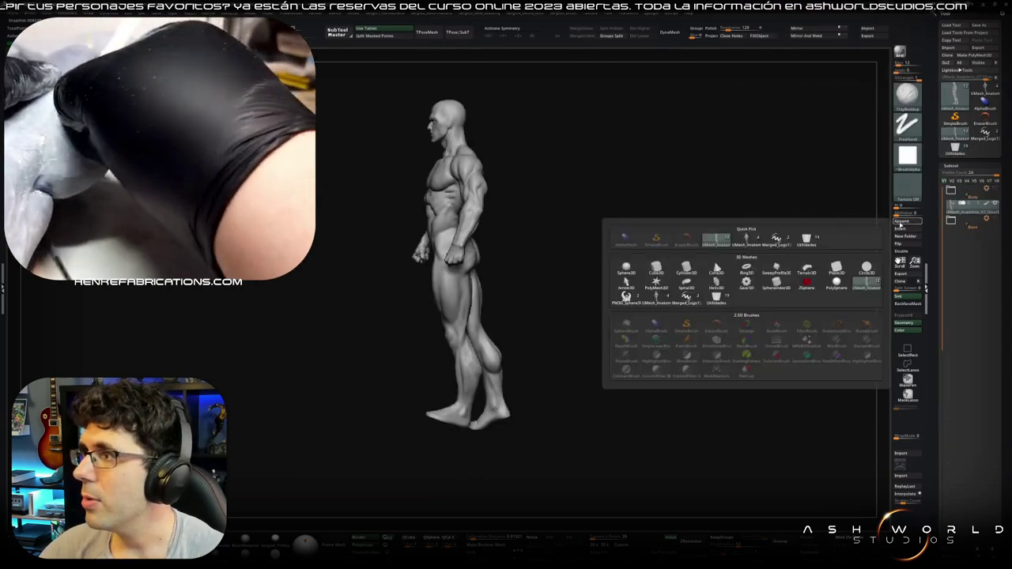
pyautogui.click(810, 240)
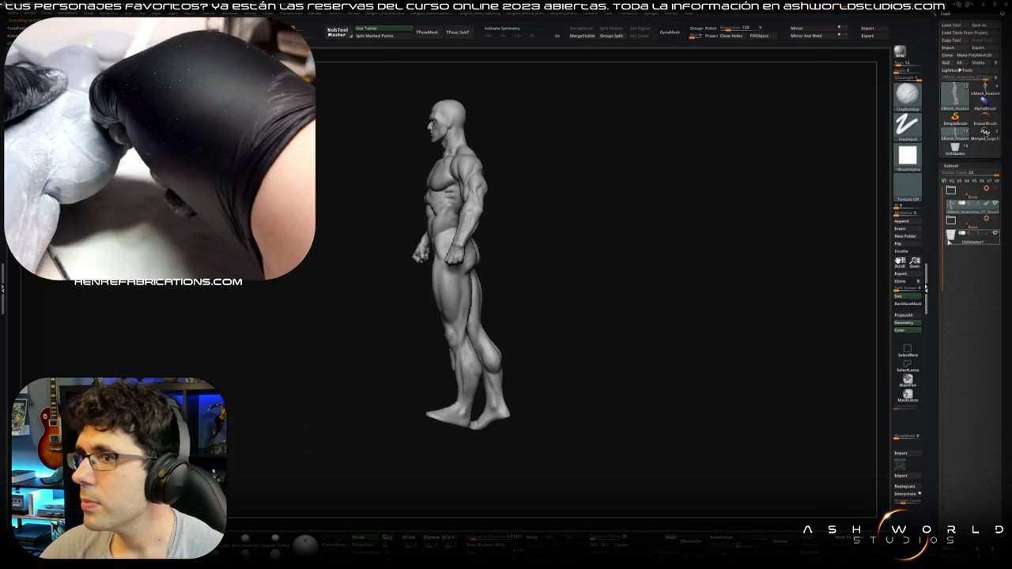
pyautogui.press('w')
pyautogui.moveTo(448, 360)
pyautogui.mouseDown()
pyautogui.moveTo(408, 321)
pyautogui.moveTo(428, 404)
pyautogui.mouseUp()
pyautogui.moveTo(412, 441); pyautogui.dragTo(453, 429)
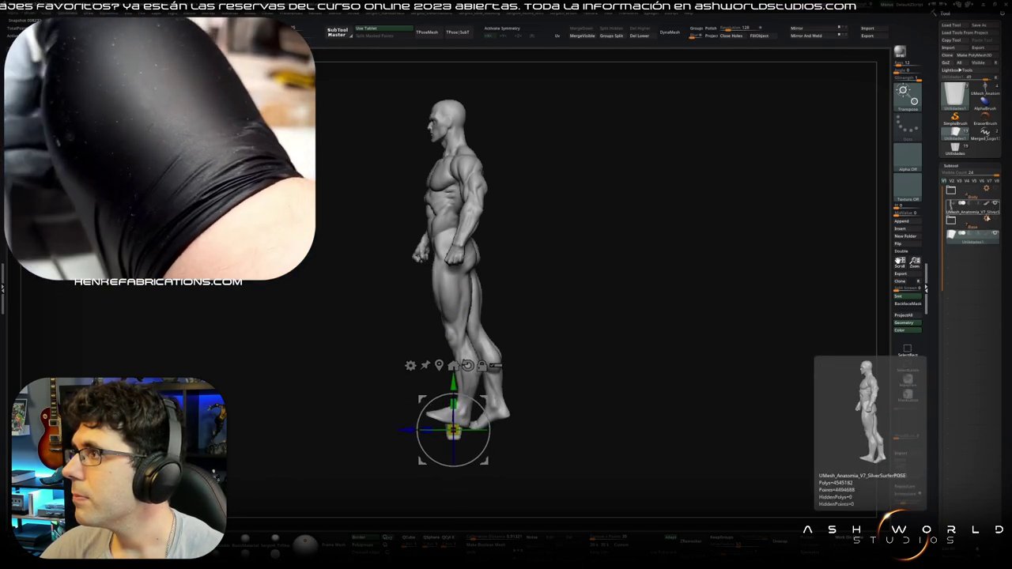
# Step: Reselect the anatomy subtool, append a second Utilidades piece, and leave the base hidden
pyautogui.click(978, 212)
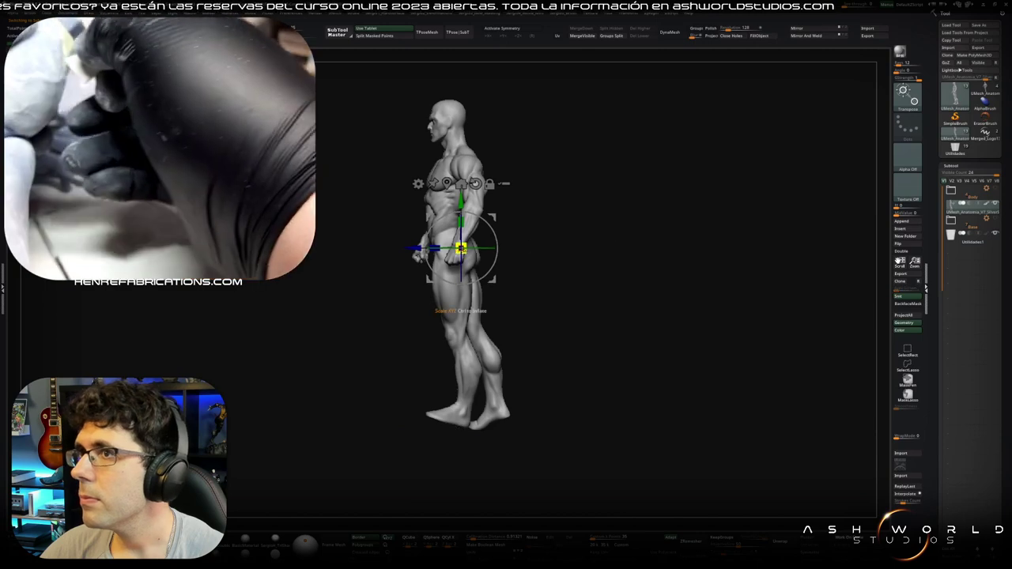
pyautogui.press('q')
pyautogui.moveTo(456, 207); pyautogui.dragTo(475, 213, button='right')
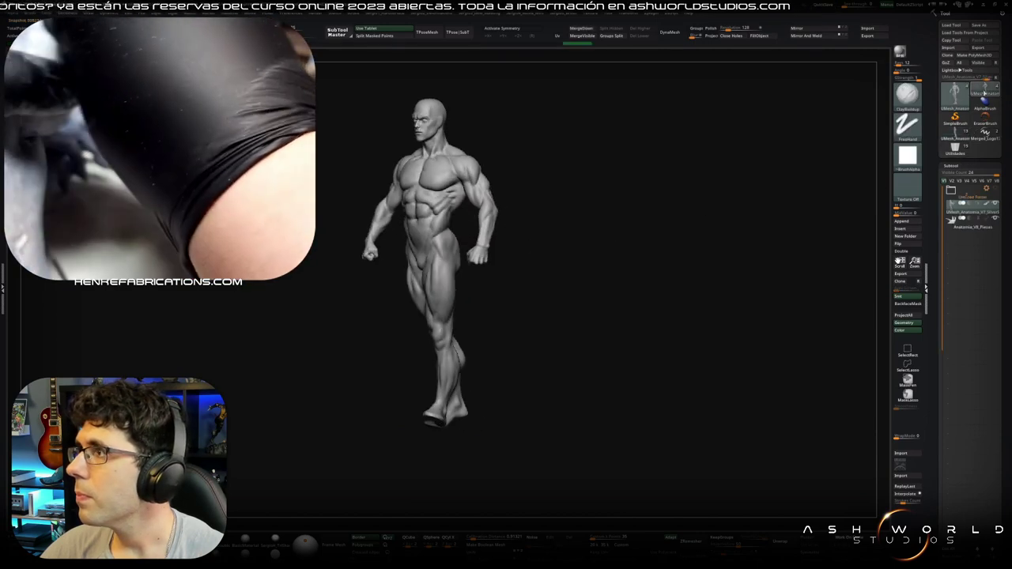
pyautogui.click(902, 220)
pyautogui.click(813, 240)
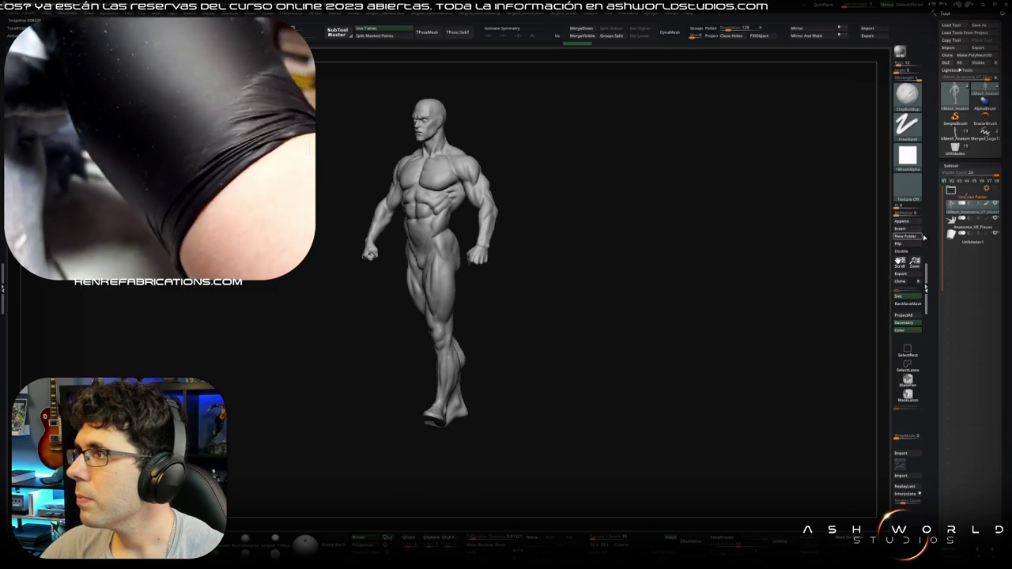
pyautogui.click(958, 237)
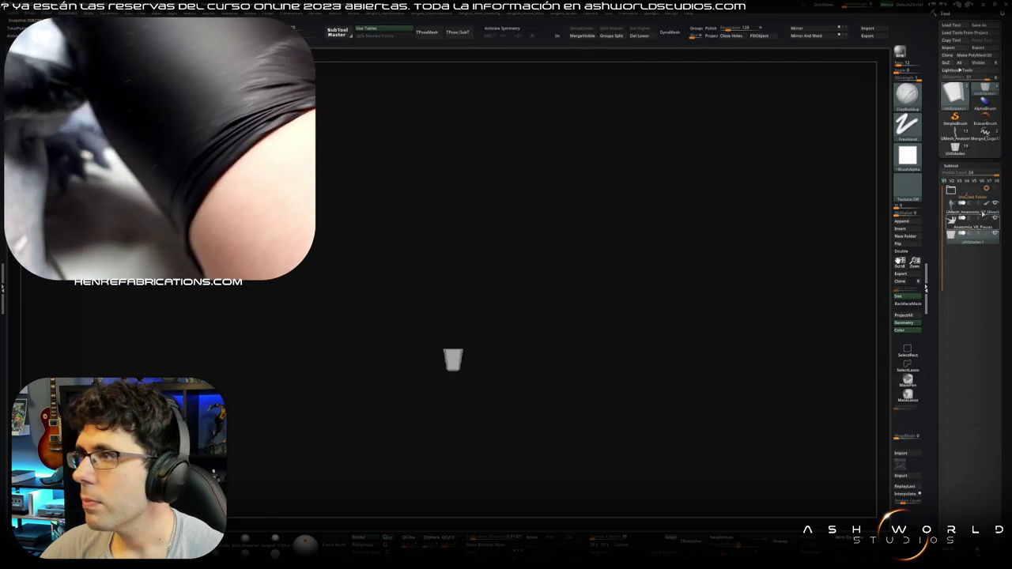
pyautogui.keyDown('ctrl'); pyautogui.keyDown('shift'); pyautogui.click(957, 220); pyautogui.keyUp('shift'); pyautogui.keyUp('ctrl')
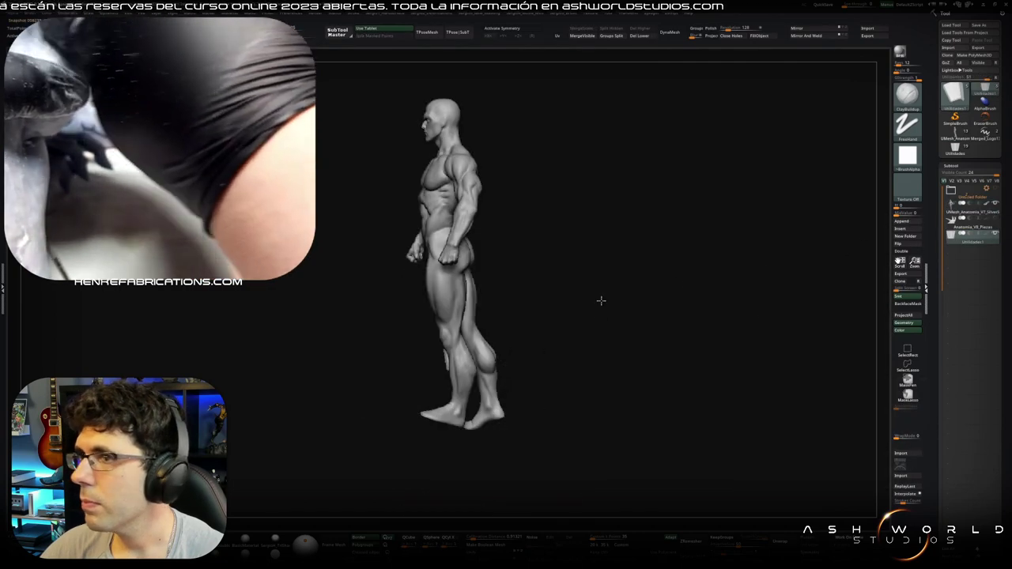
# Step: Move the support block below the feet and rotate it by about -13.4
pyautogui.press('w')
pyautogui.moveTo(451, 362); pyautogui.dragTo(444, 437)
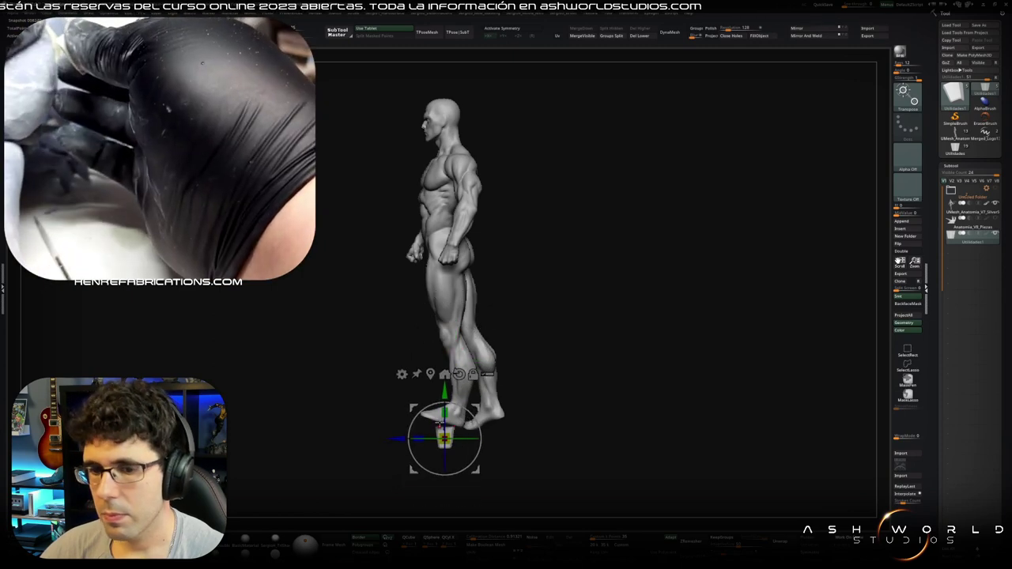
pyautogui.keyDown('alt'); pyautogui.moveTo(602, 443); pyautogui.dragTo(598, 356); pyautogui.keyUp('alt')
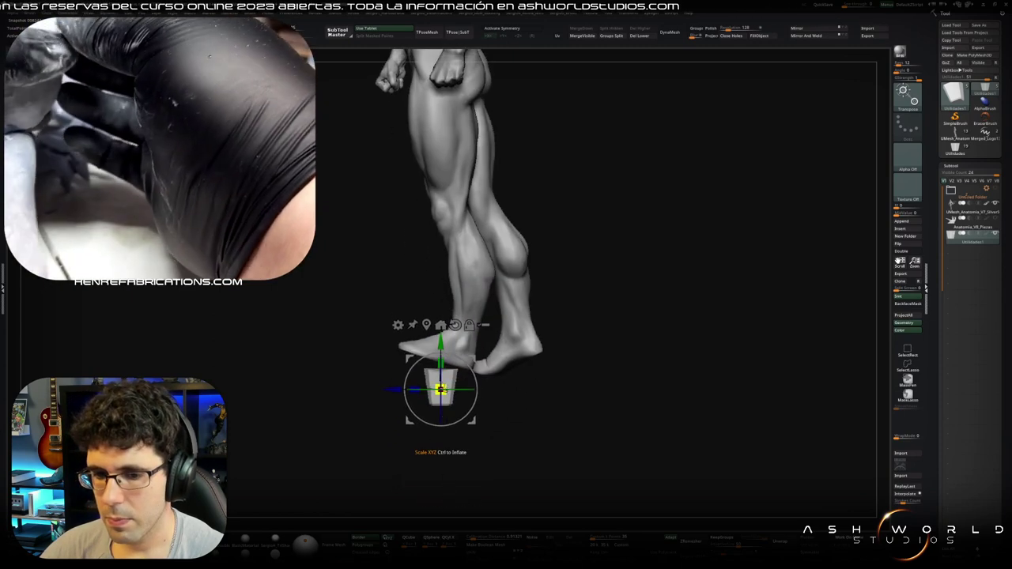
pyautogui.moveTo(441, 357); pyautogui.dragTo(451, 356)
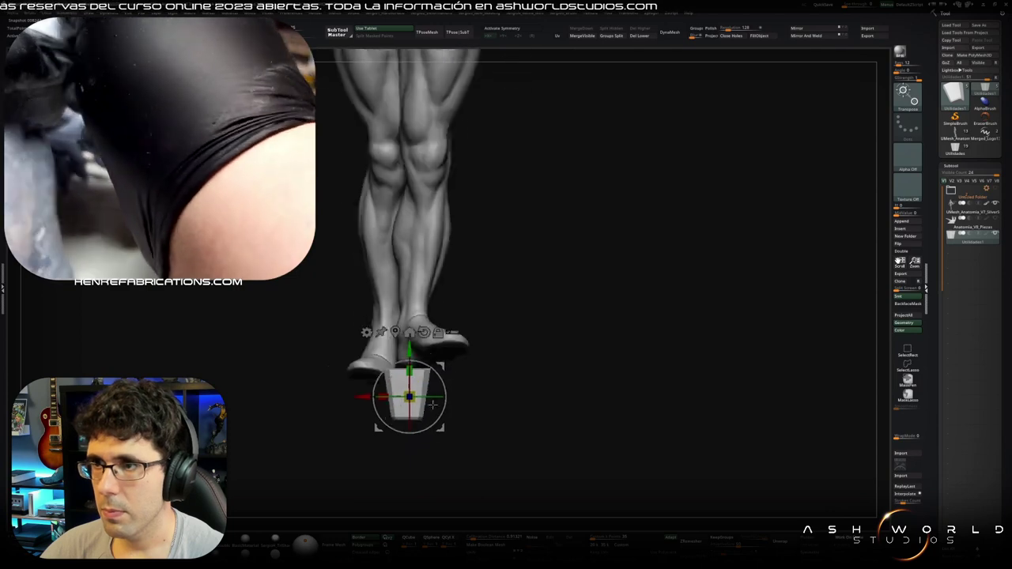
pyautogui.scroll(3, 467, 357)
pyautogui.moveTo(427, 404)
pyautogui.mouseDown()
pyautogui.moveTo(440, 393)
pyautogui.moveTo(440, 366)
pyautogui.mouseUp()
# Step: Settle the block onto the foot, stretch it up to the leg, and show the rock base and surfboard
pyautogui.moveTo(515, 198); pyautogui.dragTo(449, 299)
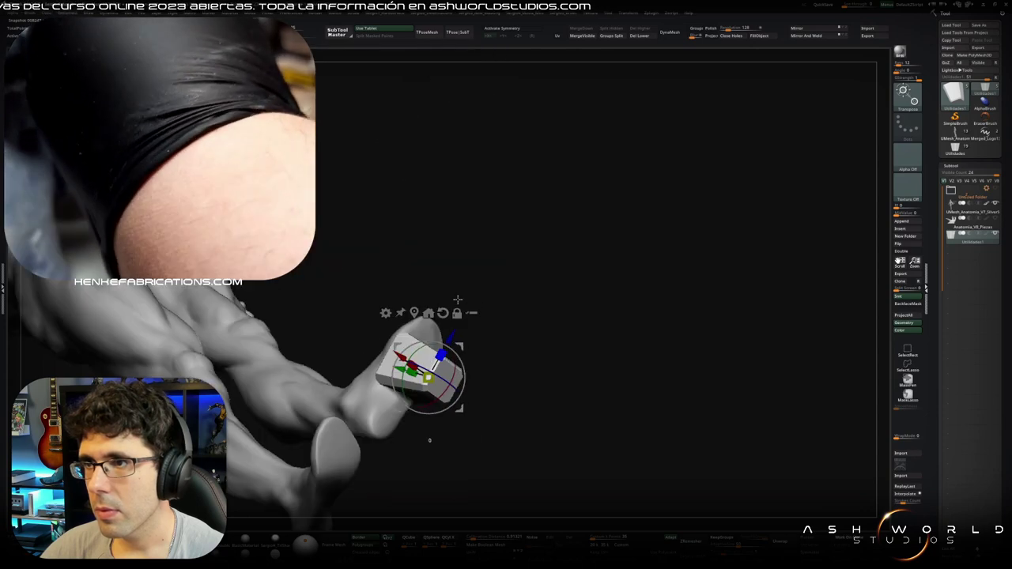
pyautogui.moveTo(448, 368); pyautogui.dragTo(434, 399)
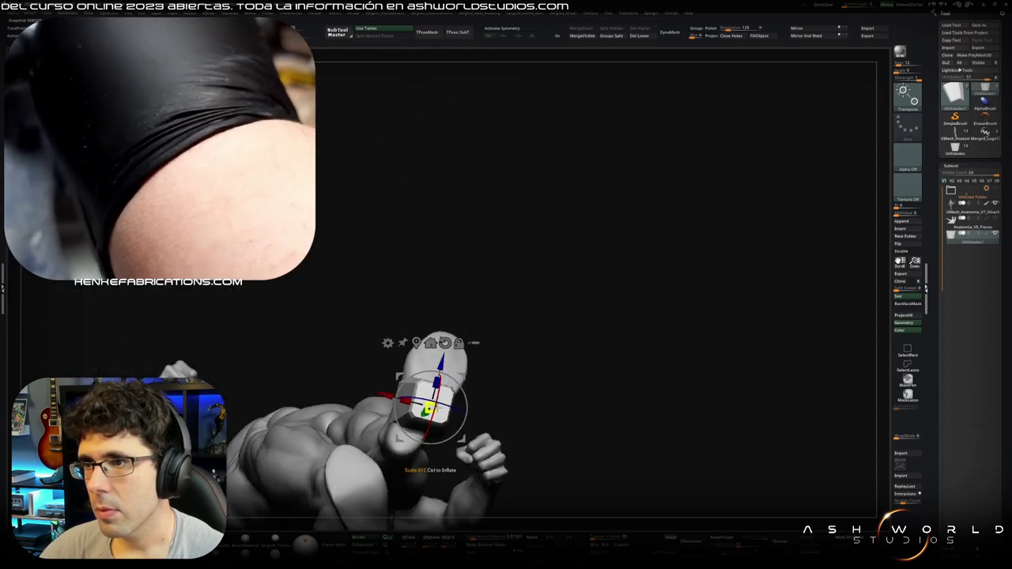
pyautogui.moveTo(441, 362)
pyautogui.mouseDown()
pyautogui.moveTo(457, 327)
pyautogui.moveTo(467, 406)
pyautogui.moveTo(479, 417)
pyautogui.moveTo(543, 409)
pyautogui.mouseUp()
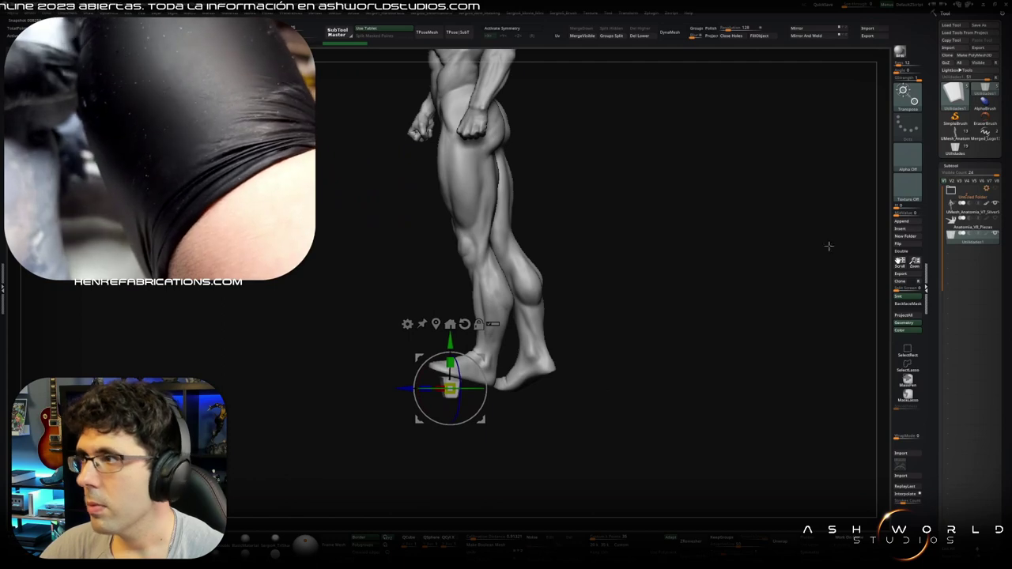
pyautogui.click(995, 204)
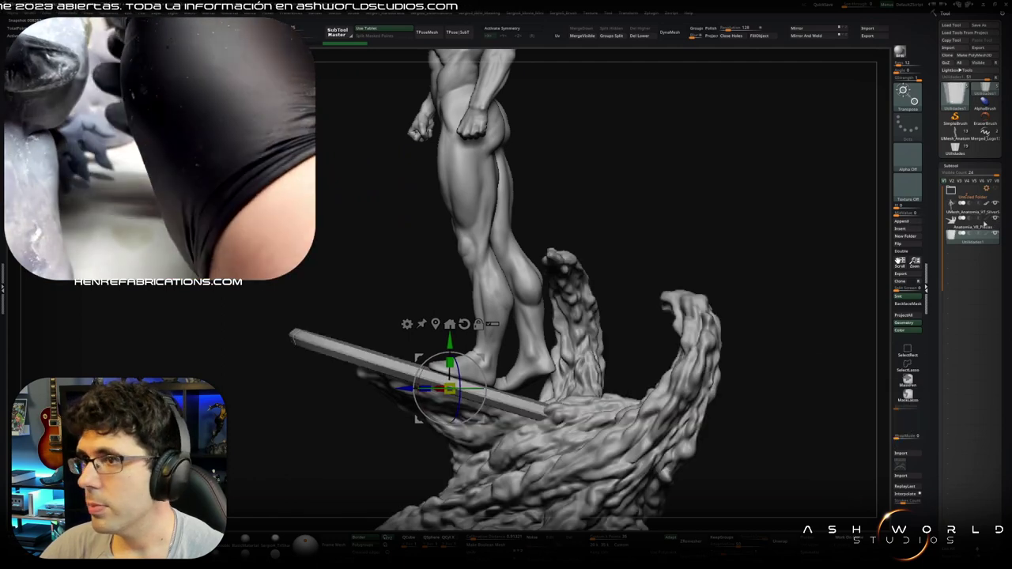
# Step: Solo the legs and rotate the Utilidades block until it wedges beneath the raised heel
pyautogui.moveTo(552, 398)
pyautogui.keyDown('alt'); pyautogui.mouseDown()
pyautogui.moveTo(379, 371)
pyautogui.moveTo(383, 342)
pyautogui.moveTo(407, 339)
pyautogui.mouseUp(); pyautogui.keyUp('alt')
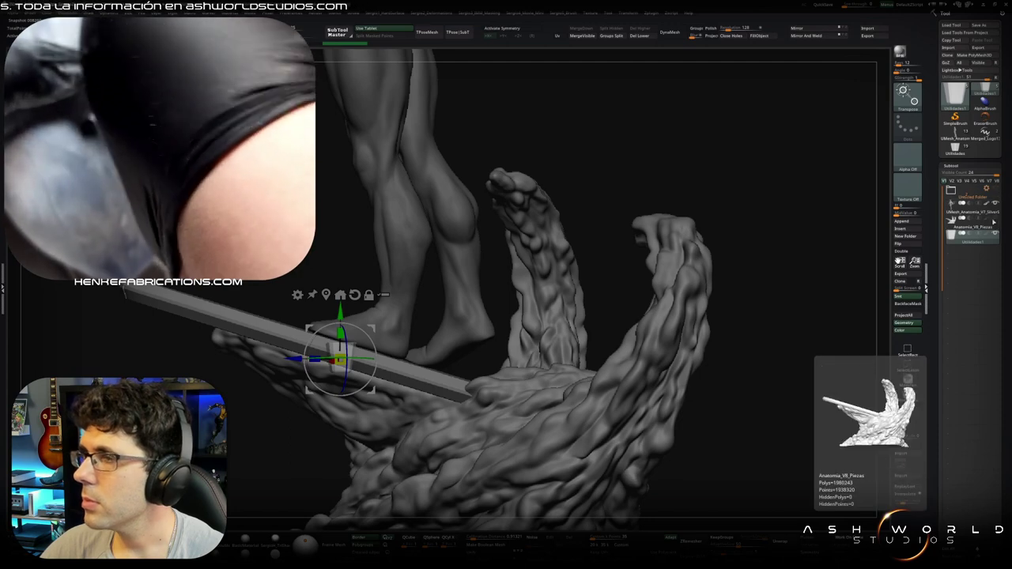
pyautogui.keyDown('ctrl'); pyautogui.keyDown('shift'); pyautogui.click(973, 212); pyautogui.keyUp('shift'); pyautogui.keyUp('ctrl')
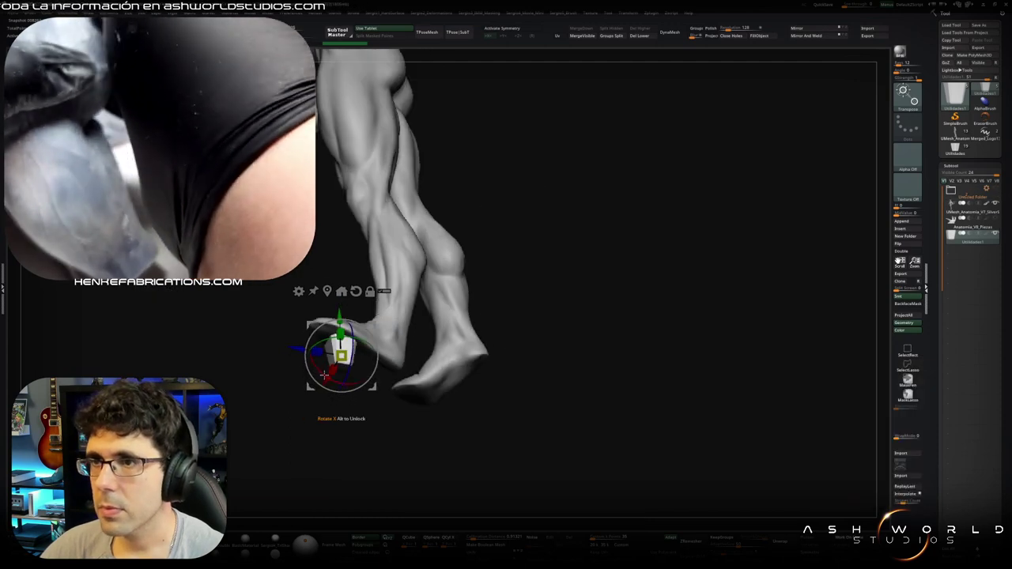
pyautogui.moveTo(320, 369)
pyautogui.mouseDown()
pyautogui.moveTo(324, 383)
pyautogui.moveTo(352, 392)
pyautogui.moveTo(375, 329)
pyautogui.mouseUp()
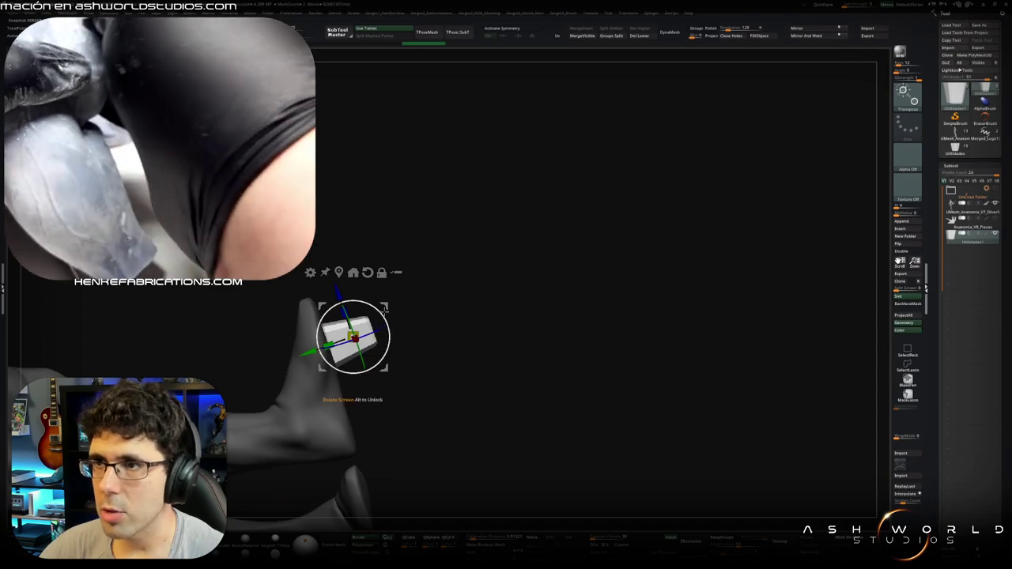
pyautogui.moveTo(304, 353)
pyautogui.mouseDown()
pyautogui.moveTo(316, 339)
pyautogui.moveTo(351, 420)
pyautogui.mouseUp()
pyautogui.moveTo(364, 328); pyautogui.dragTo(360, 324)
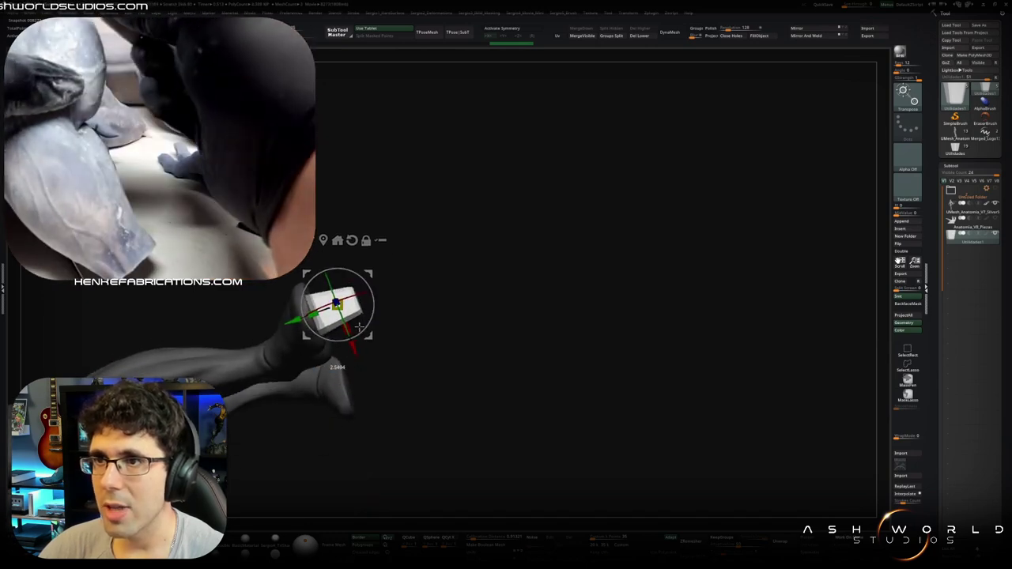
pyautogui.moveTo(358, 327); pyautogui.dragTo(341, 325)
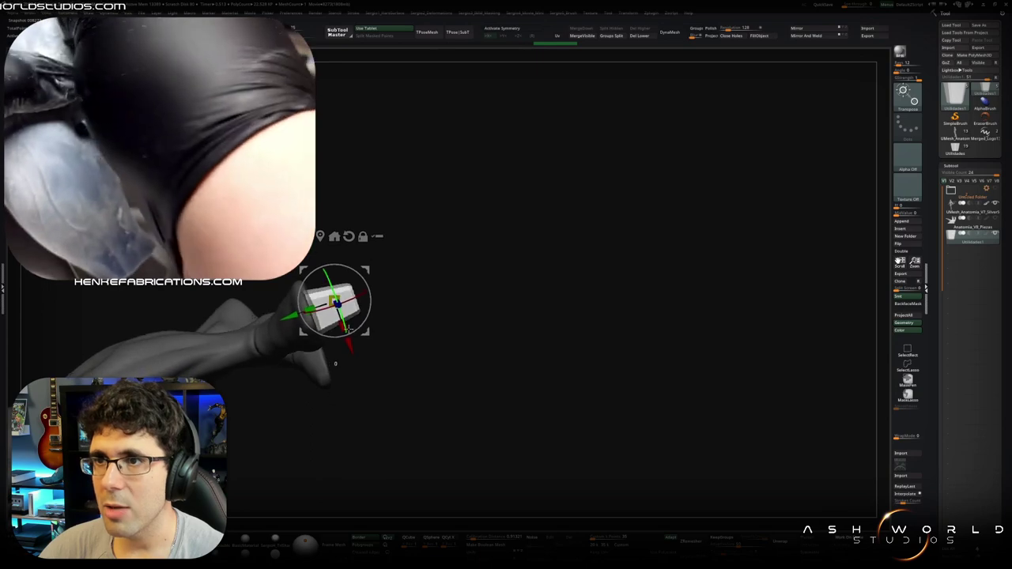
pyautogui.moveTo(329, 264)
pyautogui.mouseDown()
pyautogui.moveTo(397, 316)
pyautogui.moveTo(403, 355)
pyautogui.mouseUp()
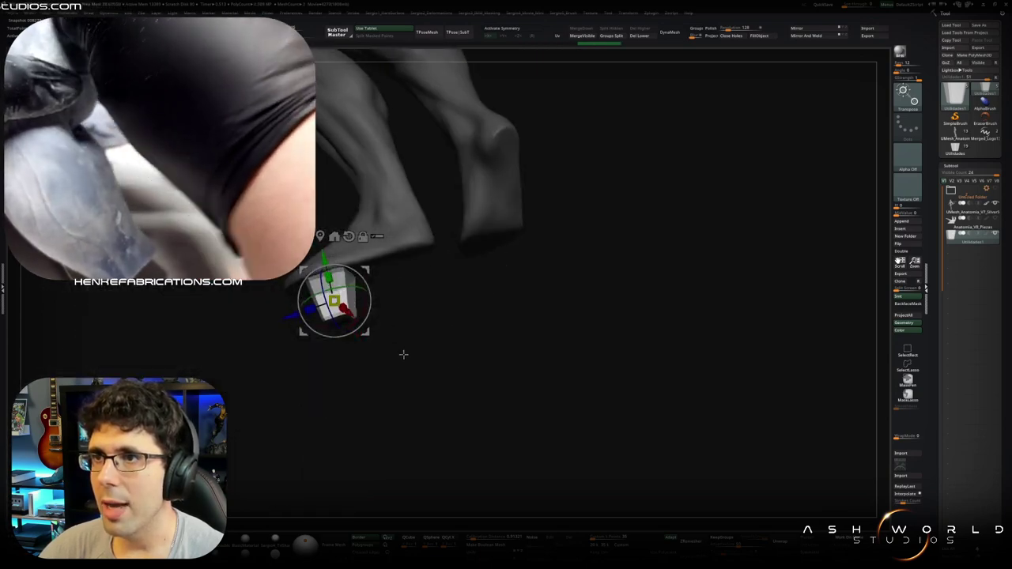
pyautogui.press('q')
pyautogui.moveTo(425, 313)
pyautogui.mouseDown()
pyautogui.moveTo(420, 338)
pyautogui.moveTo(400, 345)
pyautogui.mouseUp()
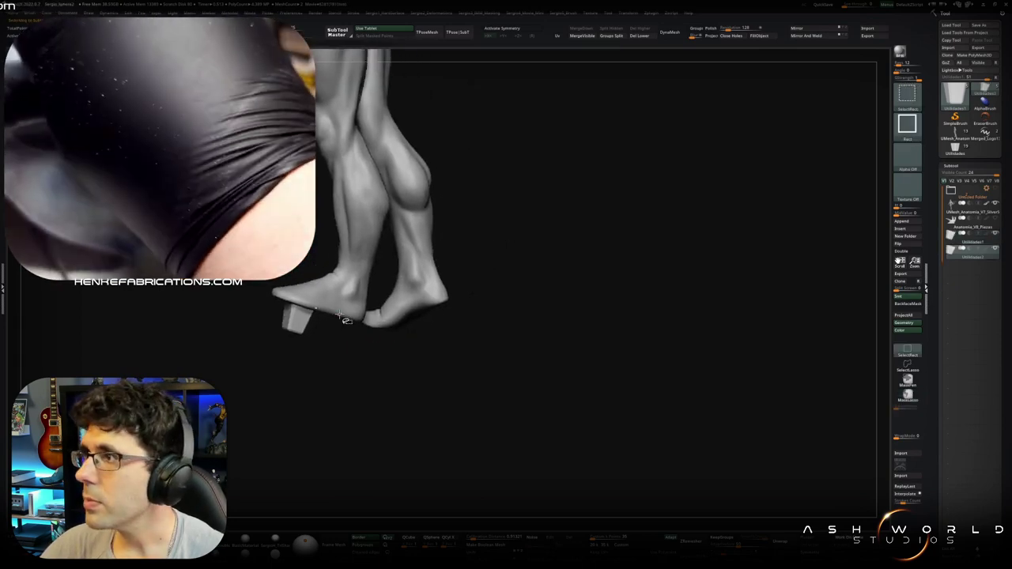
# Step: Ctrl-drag a copy of the heel block under the left foot and check its fit against the sole
pyautogui.press('w')
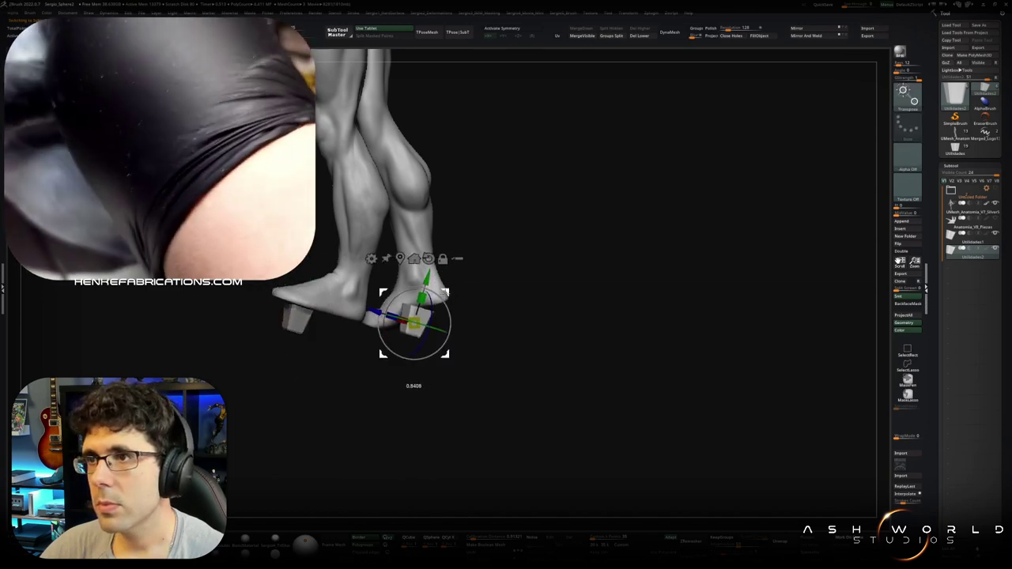
pyautogui.moveTo(491, 340); pyautogui.dragTo(569, 340)
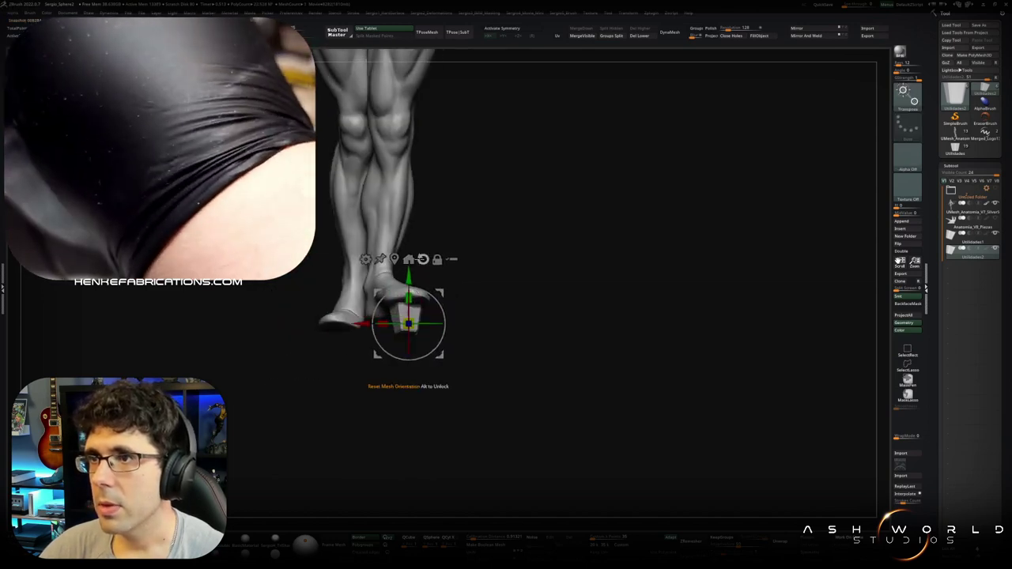
pyautogui.keyDown('ctrl'); pyautogui.moveTo(409, 322); pyautogui.dragTo(346, 345); pyautogui.keyUp('ctrl')
pyautogui.moveTo(554, 356); pyautogui.dragTo(609, 356)
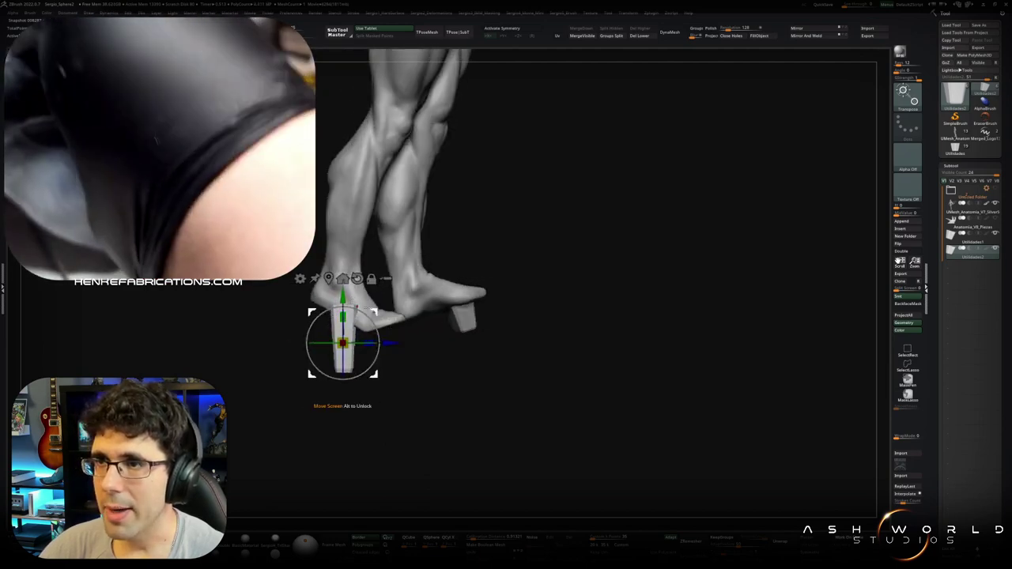
pyautogui.moveTo(459, 372)
pyautogui.mouseDown()
pyautogui.moveTo(411, 342)
pyautogui.moveTo(388, 366)
pyautogui.moveTo(411, 387)
pyautogui.moveTo(402, 399)
pyautogui.moveTo(389, 387)
pyautogui.mouseUp()
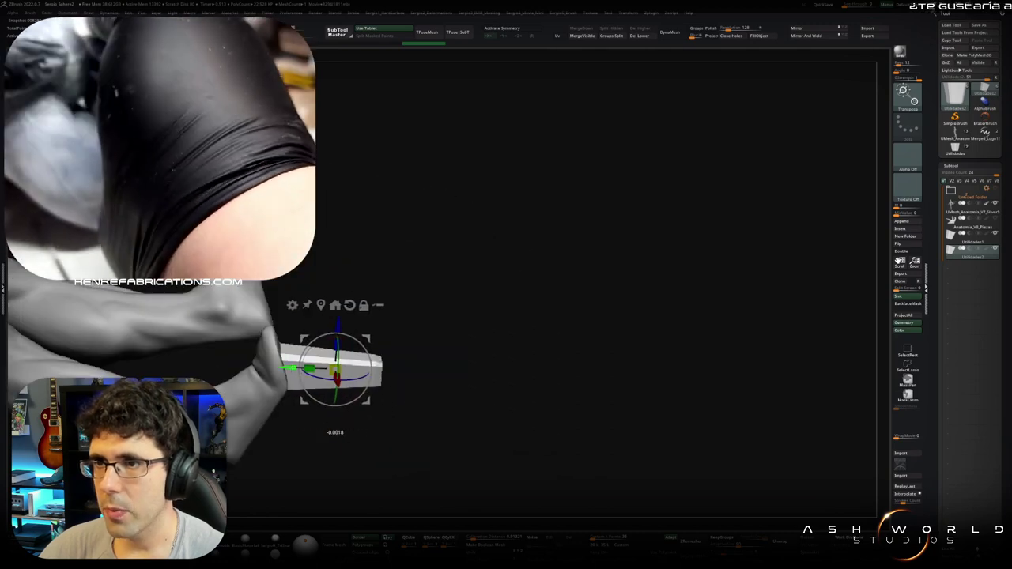
pyautogui.moveTo(316, 399)
pyautogui.mouseDown()
pyautogui.moveTo(319, 374)
pyautogui.moveTo(335, 402)
pyautogui.moveTo(363, 348)
pyautogui.moveTo(403, 333)
pyautogui.moveTo(450, 290)
pyautogui.moveTo(346, 306)
pyautogui.moveTo(277, 296)
pyautogui.moveTo(377, 308)
pyautogui.moveTo(380, 362)
pyautogui.moveTo(403, 357)
pyautogui.mouseUp()
pyautogui.press('q')
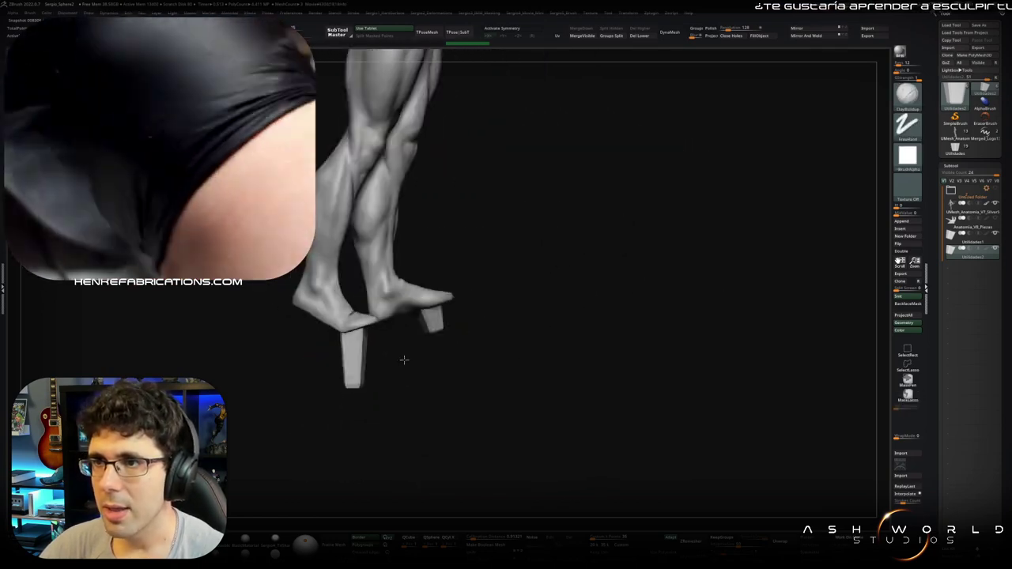
# Step: Unhide the rock base and board beneath the legs and select the Move brush (B, M, V)
pyautogui.moveTo(404, 360); pyautogui.dragTo(407, 355)
pyautogui.keyDown('ctrl'); pyautogui.keyDown('shift'); pyautogui.click(571, 334); pyautogui.keyUp('shift'); pyautogui.keyUp('ctrl')
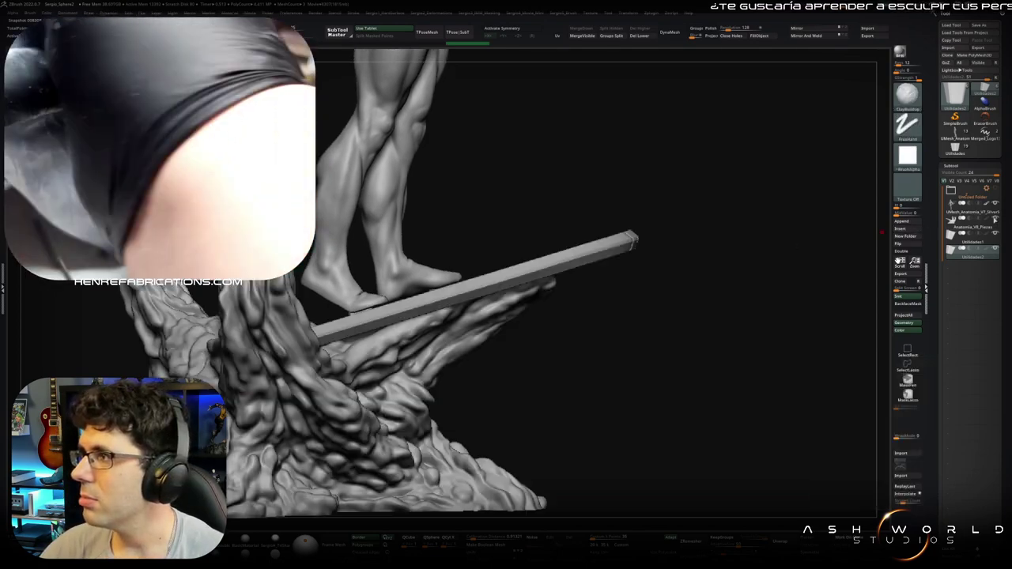
pyautogui.moveTo(409, 308); pyautogui.dragTo(375, 302)
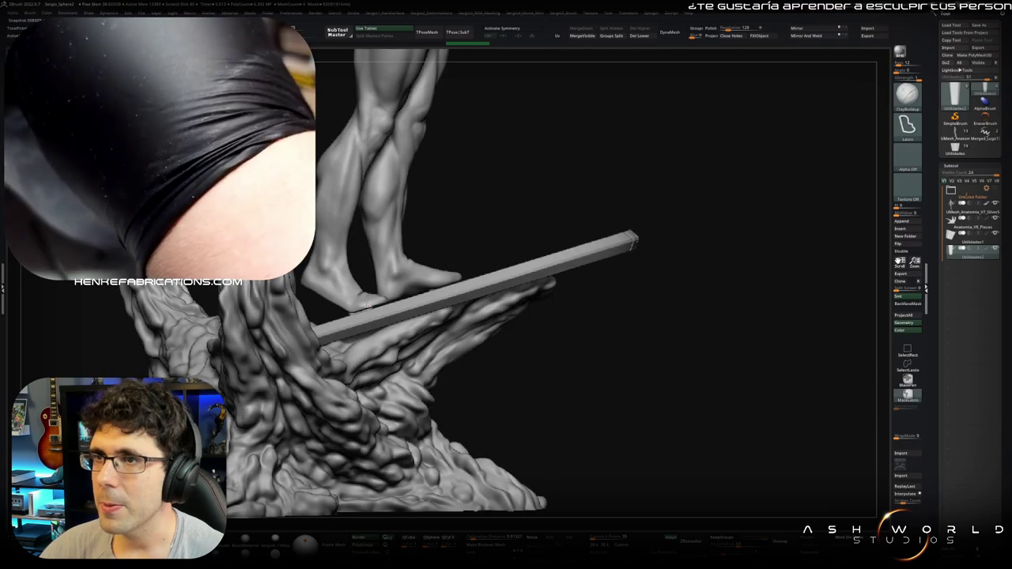
pyautogui.press('b')
pyautogui.press('m')
pyautogui.press('v')
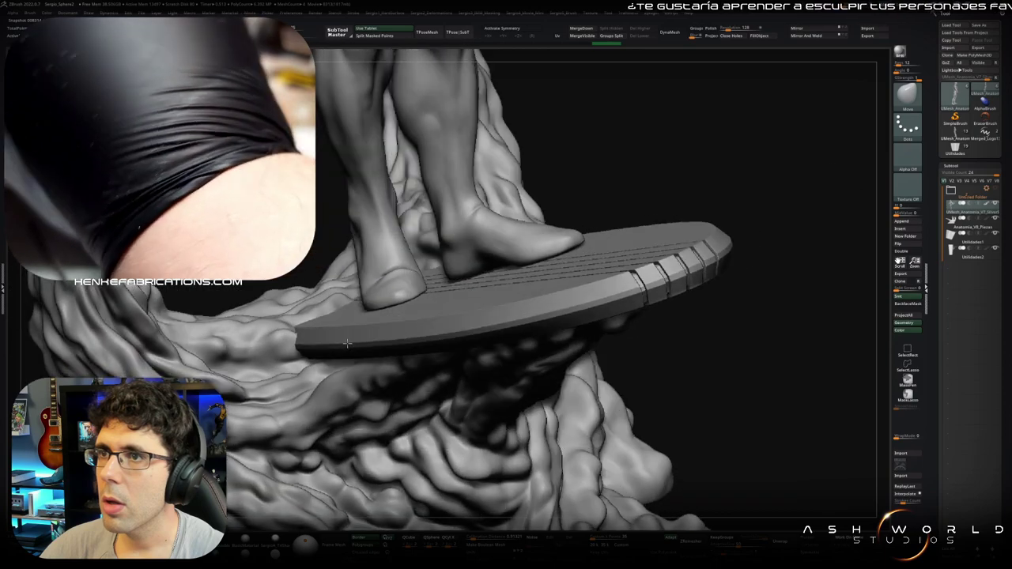
# Step: Inspect how the feet sit on the board from several angles, briefly soloing the foot
pyautogui.moveTo(346, 344); pyautogui.dragTo(369, 329)
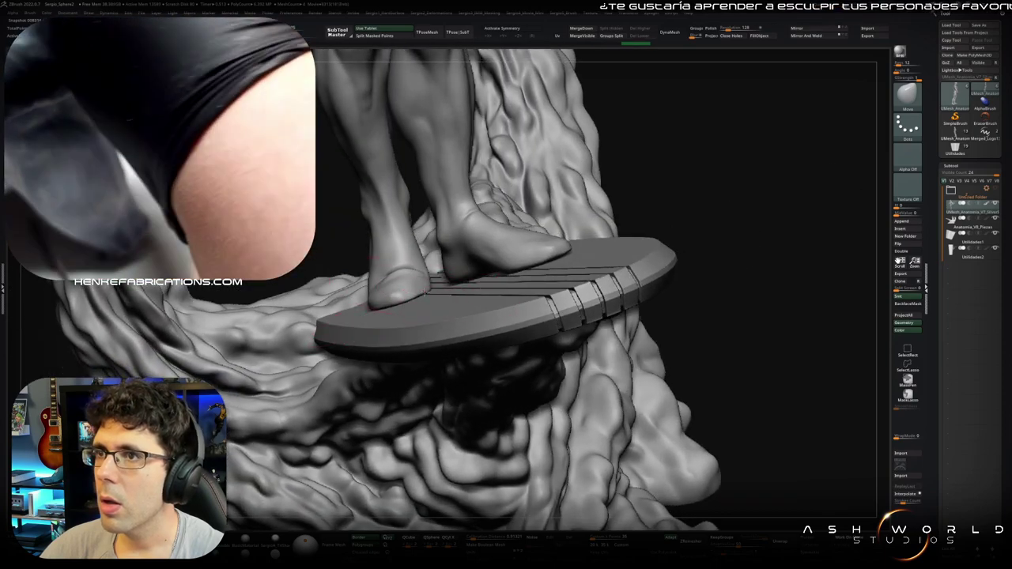
pyautogui.moveTo(424, 295); pyautogui.dragTo(361, 310)
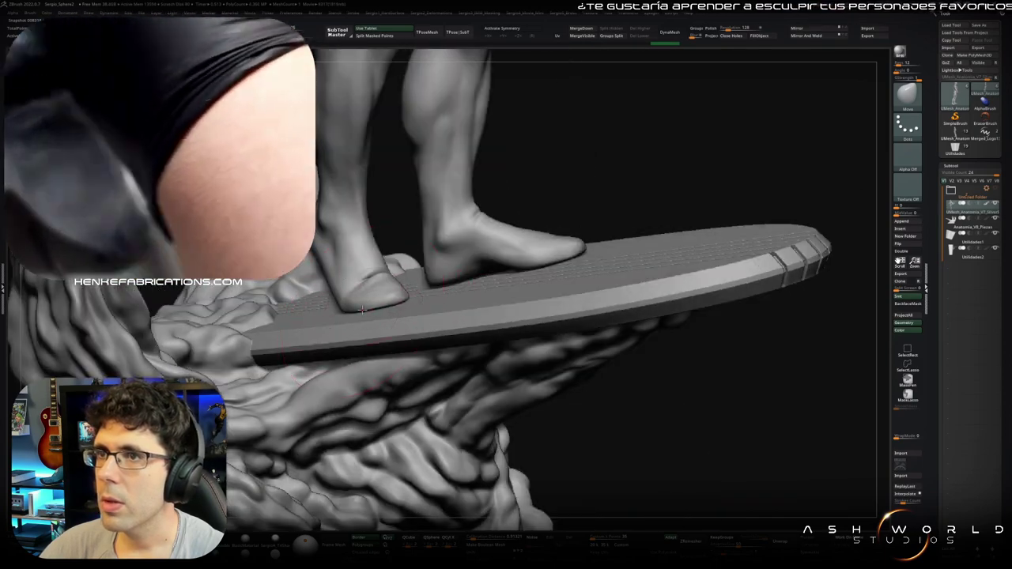
pyautogui.moveTo(361, 310); pyautogui.dragTo(586, 277)
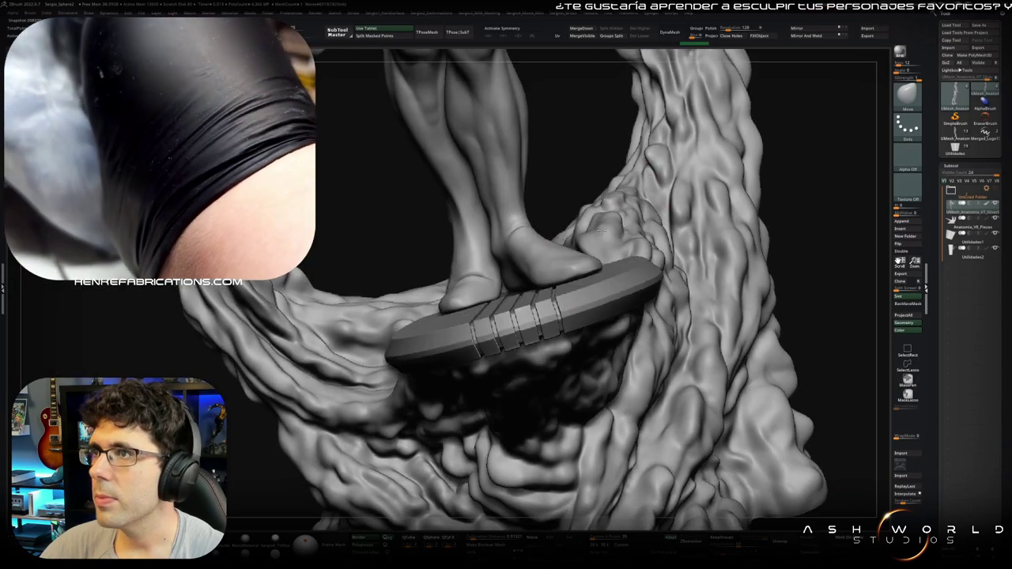
pyautogui.moveTo(585, 281); pyautogui.dragTo(617, 268)
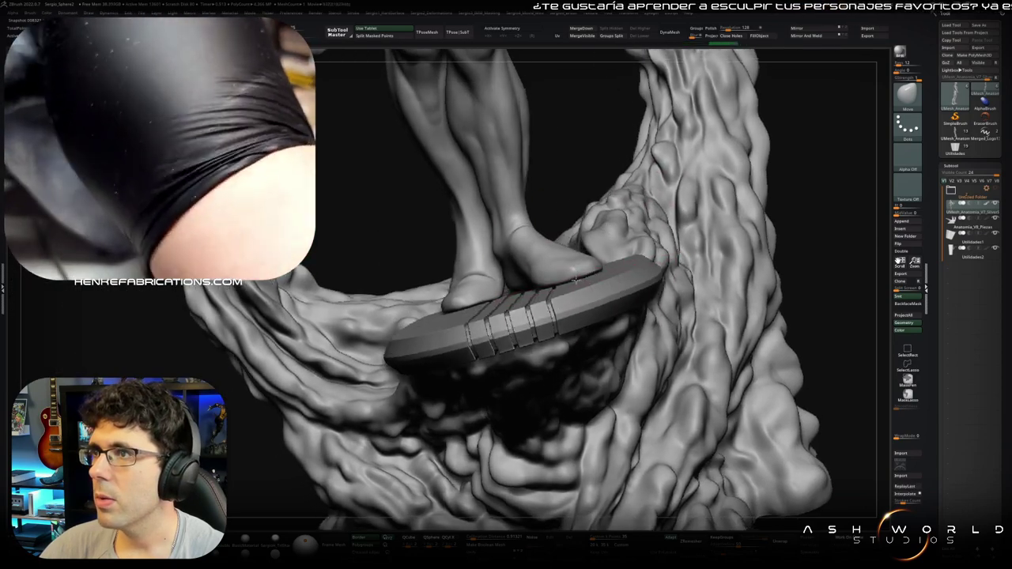
pyautogui.moveTo(616, 269); pyautogui.dragTo(513, 273)
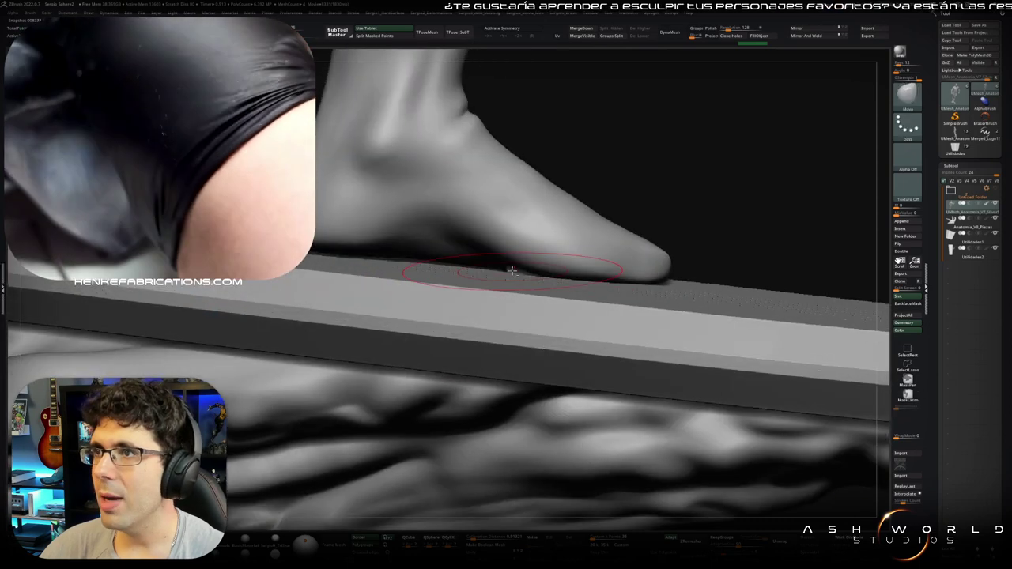
pyautogui.keyDown('ctrl'); pyautogui.keyDown('shift'); pyautogui.click(514, 273); pyautogui.keyUp('shift'); pyautogui.keyUp('ctrl')
pyautogui.keyDown('ctrl'); pyautogui.keyDown('shift'); pyautogui.click(625, 294); pyautogui.keyUp('shift'); pyautogui.keyUp('ctrl')
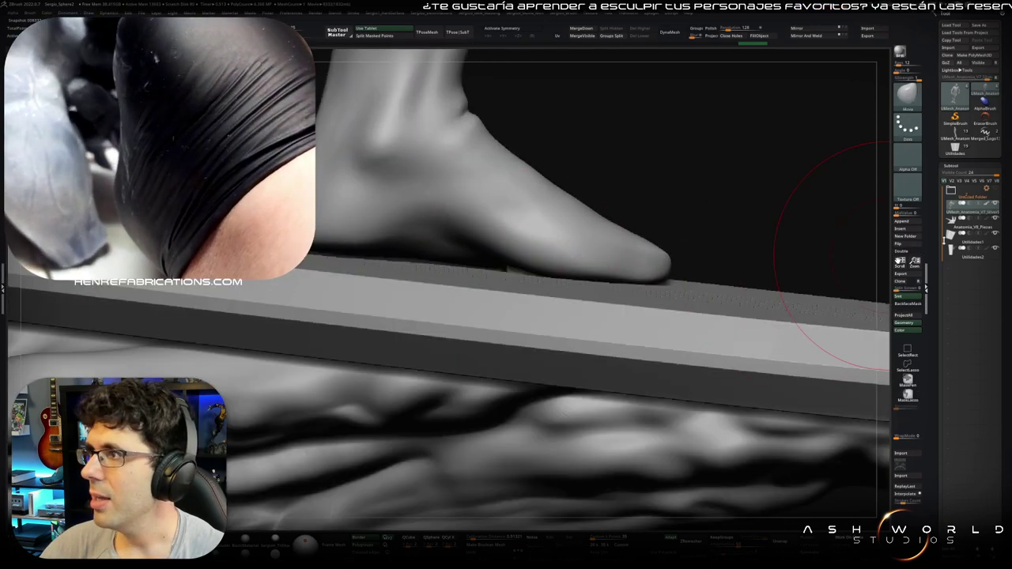
# Step: Shift the board slightly along its Z axis against the soles, then zoom out to the full figure
pyautogui.press('w')
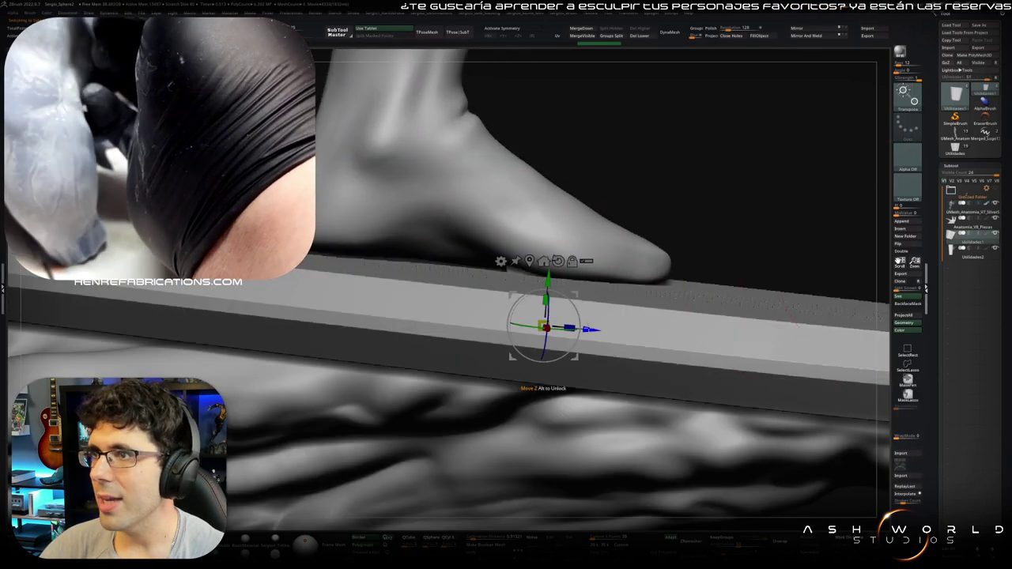
pyautogui.moveTo(545, 326); pyautogui.dragTo(552, 328)
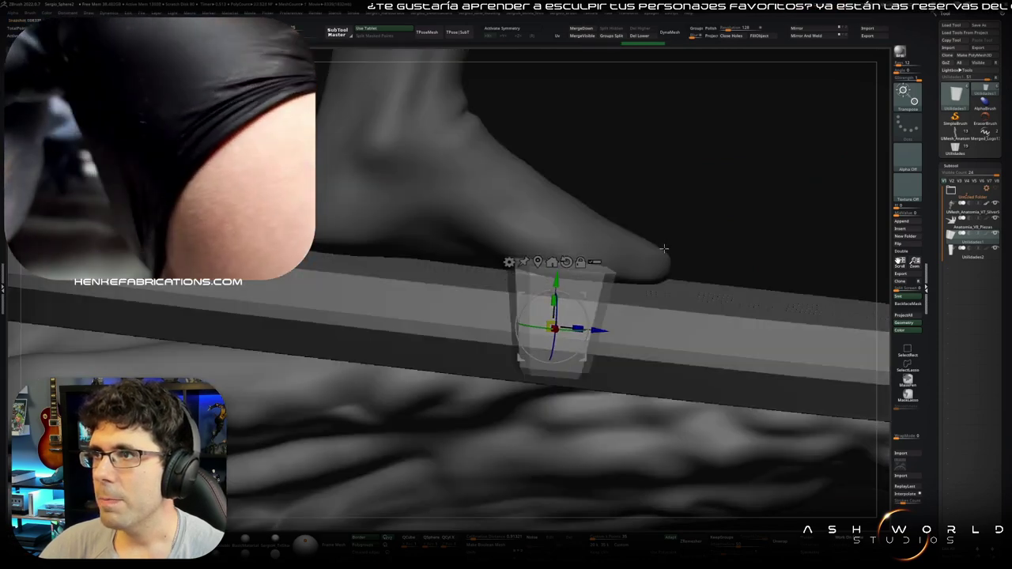
pyautogui.moveTo(585, 317)
pyautogui.mouseDown()
pyautogui.moveTo(644, 311)
pyautogui.moveTo(644, 253)
pyautogui.mouseUp()
pyautogui.press('q')
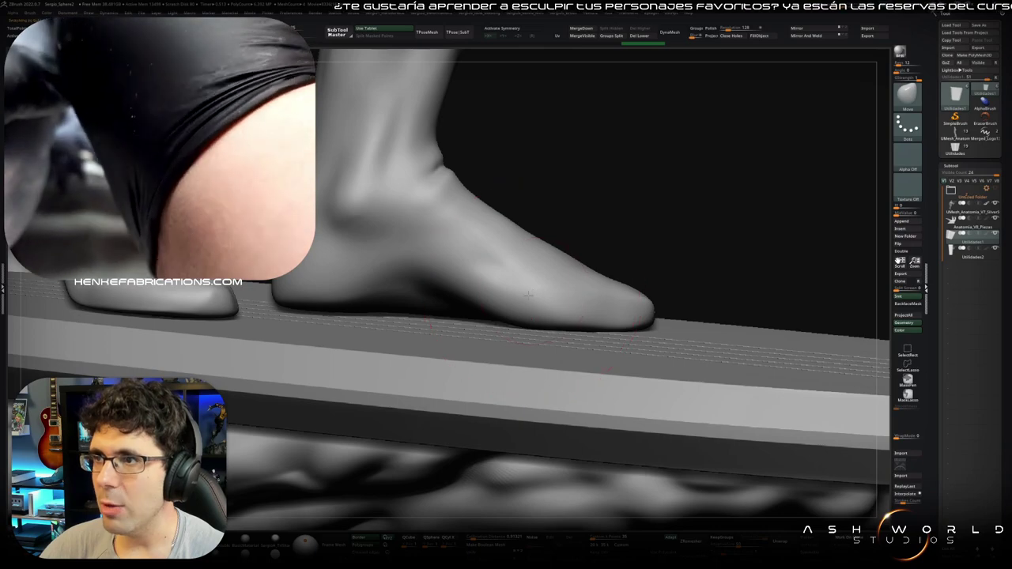
pyautogui.moveTo(455, 334); pyautogui.dragTo(497, 324)
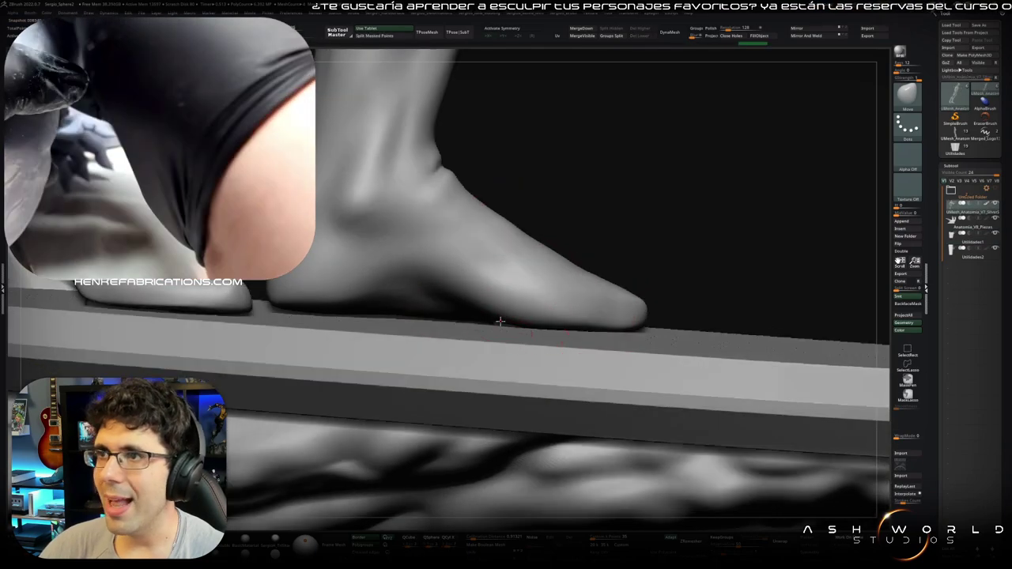
pyautogui.moveTo(504, 324)
pyautogui.mouseDown()
pyautogui.moveTo(529, 344)
pyautogui.moveTo(519, 282)
pyautogui.moveTo(543, 309)
pyautogui.mouseUp()
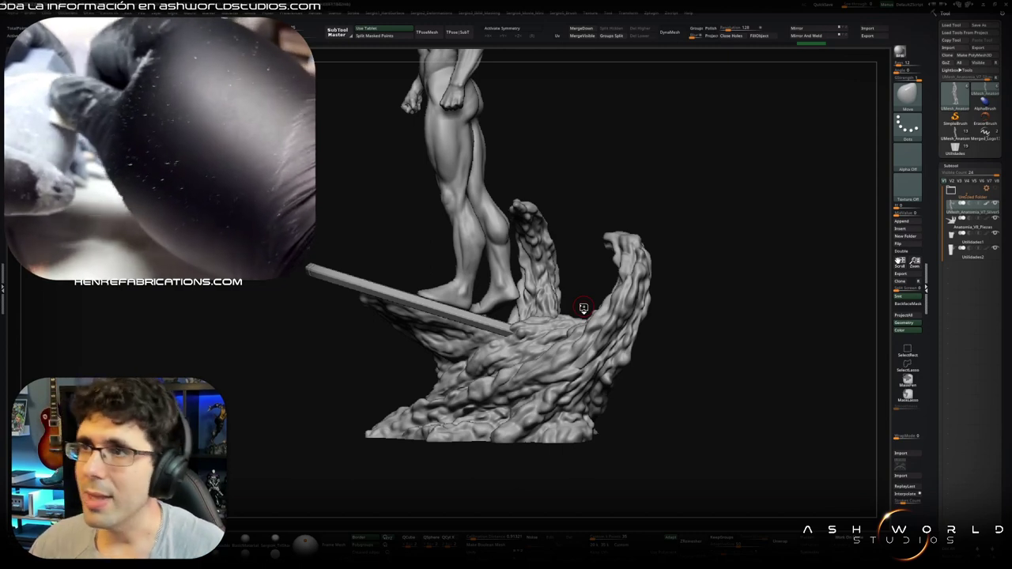
pyautogui.moveTo(476, 324)
pyautogui.mouseDown()
pyautogui.moveTo(494, 354)
pyautogui.moveTo(526, 352)
pyautogui.mouseUp()
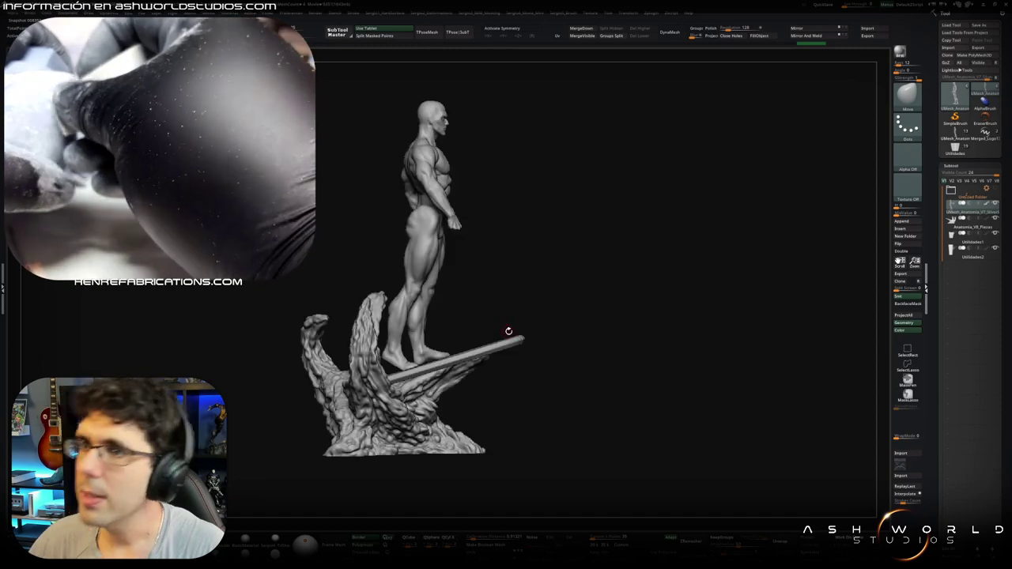
pyautogui.moveTo(525, 352); pyautogui.dragTo(612, 348)
pyautogui.moveTo(612, 348)
pyautogui.keyDown('ctrl'); pyautogui.mouseDown(button='right')
pyautogui.moveTo(515, 404)
pyautogui.moveTo(472, 331)
pyautogui.mouseUp(button='right'); pyautogui.keyUp('ctrl')
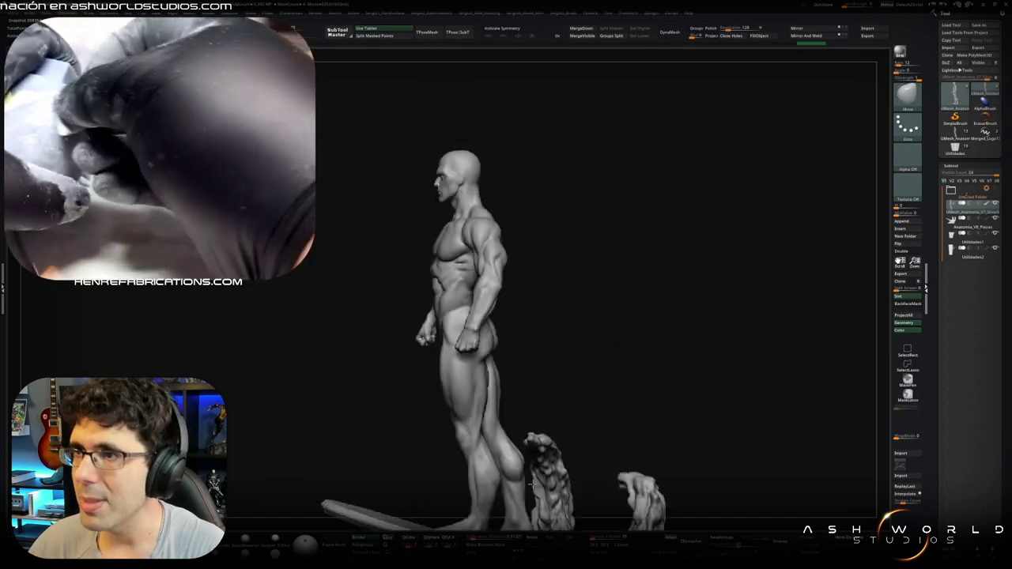
pyautogui.moveTo(465, 336)
pyautogui.mouseDown(button='right')
pyautogui.moveTo(486, 335)
pyautogui.moveTo(489, 358)
pyautogui.moveTo(463, 317)
pyautogui.mouseUp(button='right')
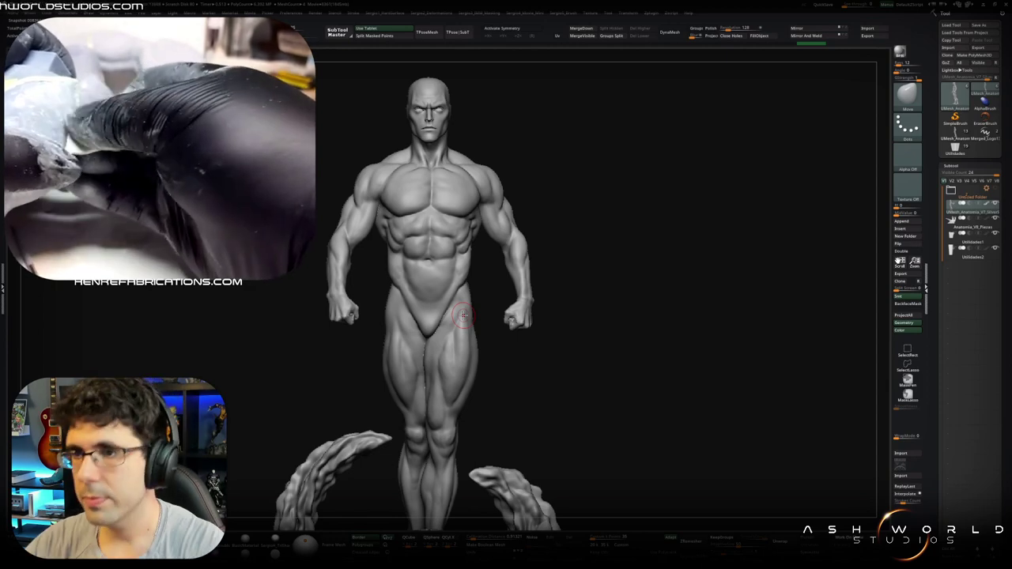
pyautogui.moveTo(492, 261)
pyautogui.mouseDown(button='right')
pyautogui.moveTo(510, 283)
pyautogui.moveTo(577, 284)
pyautogui.mouseUp(button='right')
pyautogui.moveTo(531, 198)
pyautogui.keyDown('ctrl'); pyautogui.mouseDown(button='right')
pyautogui.moveTo(533, 253)
pyautogui.moveTo(509, 183)
pyautogui.mouseUp(button='right'); pyautogui.keyUp('ctrl')
pyautogui.moveTo(496, 234)
pyautogui.mouseDown(button='right')
pyautogui.moveTo(498, 258)
pyautogui.moveTo(493, 228)
pyautogui.moveTo(460, 229)
pyautogui.moveTo(462, 269)
pyautogui.mouseUp(button='right')
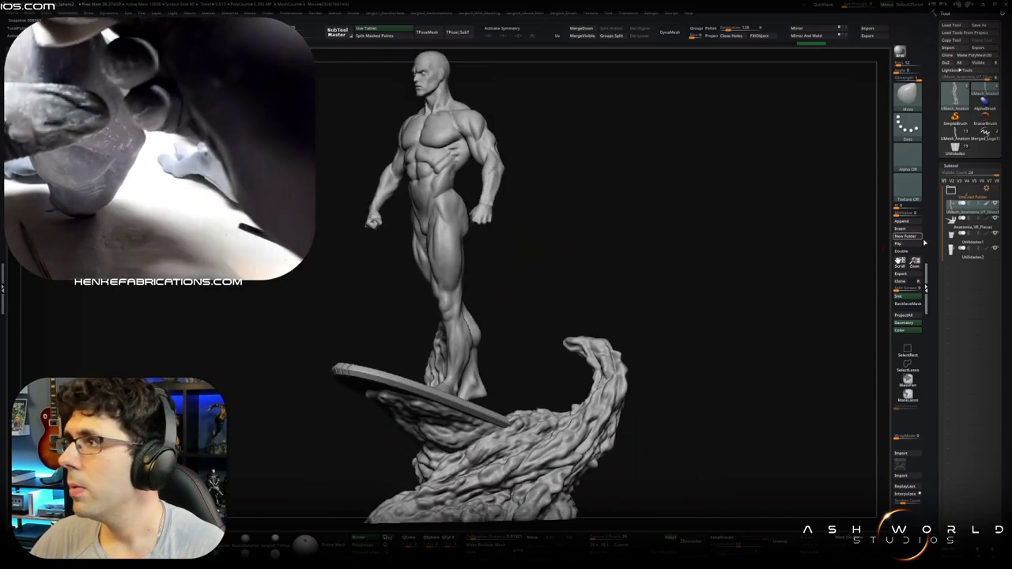
pyautogui.click(888, 251)
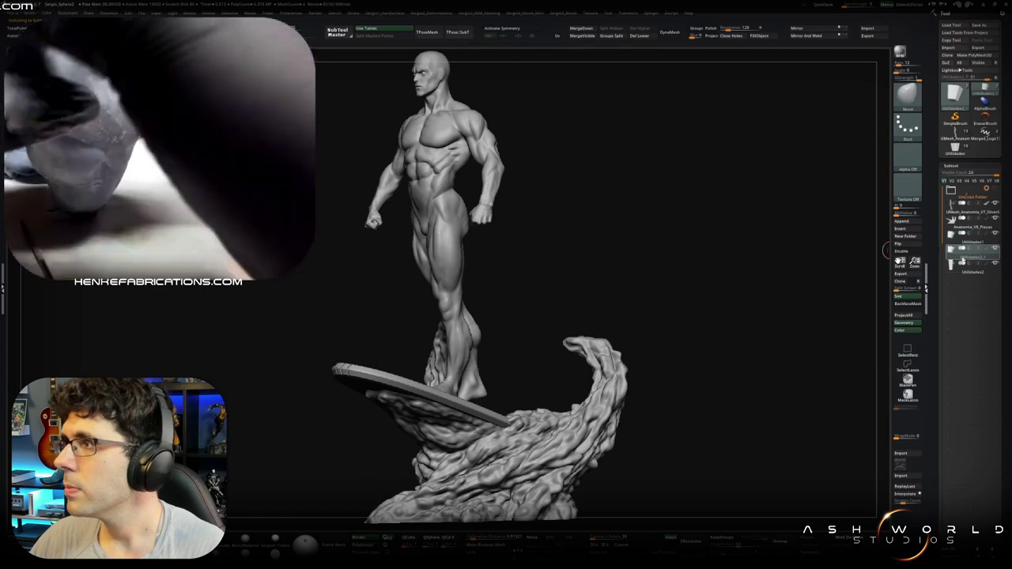
# Step: Create a new subtool folder named Encajes
pyautogui.click(948, 286)
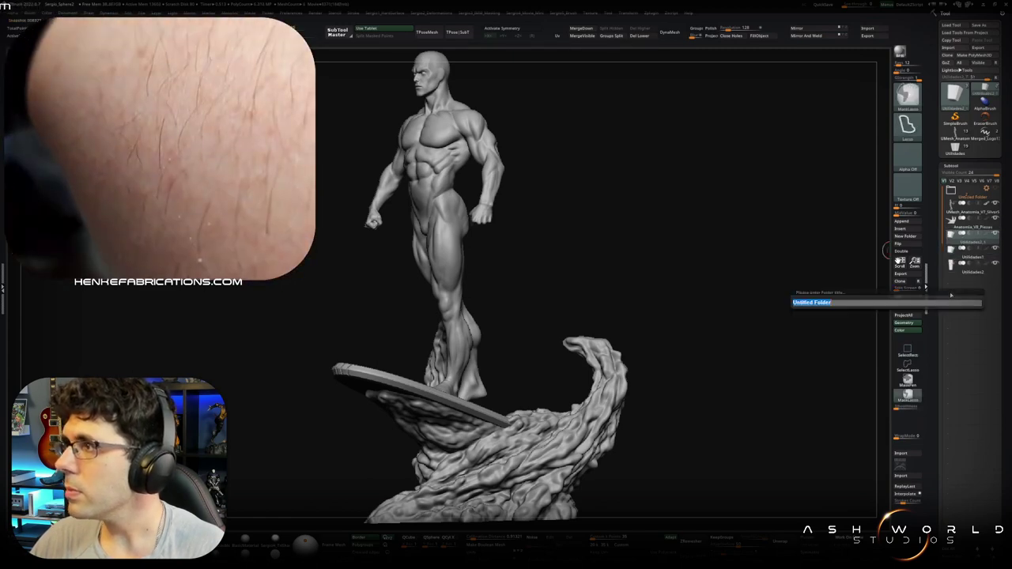
pyautogui.write('Encajes')
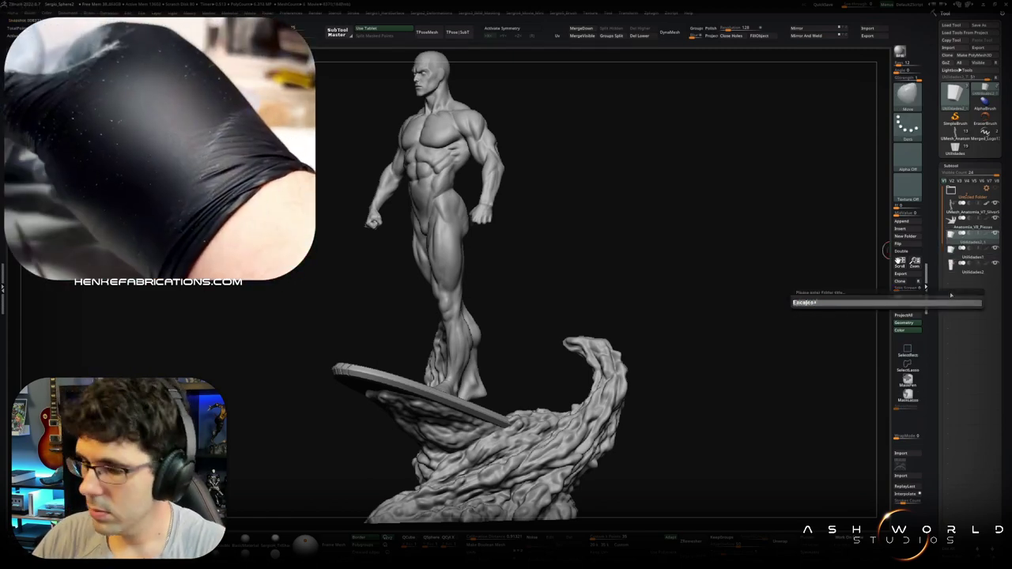
pyautogui.press('Return')
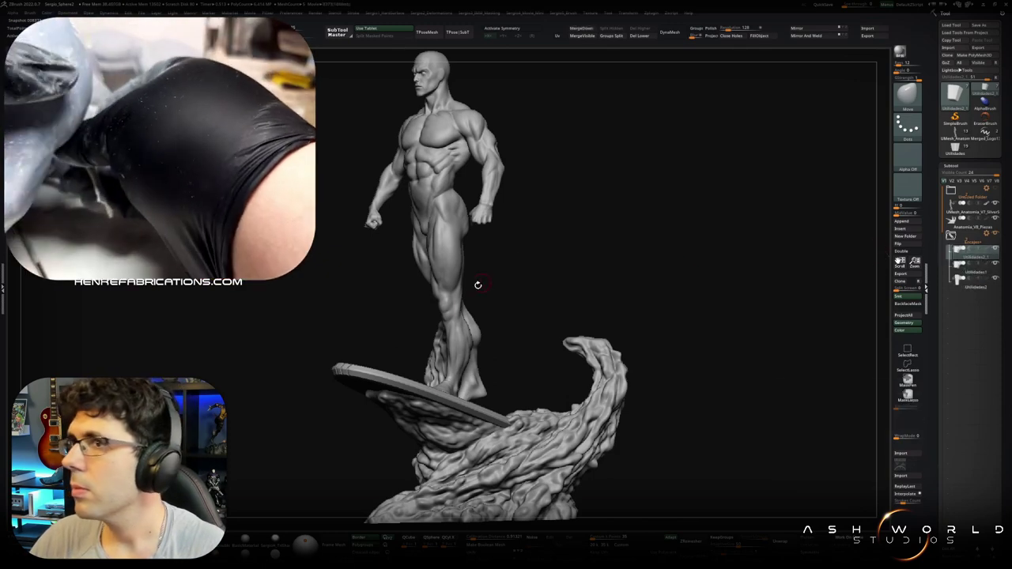
# Step: Turn the model to a side view and reposition the move gizmo without moving the mesh
pyautogui.moveTo(490, 277); pyautogui.dragTo(469, 314)
pyautogui.press('w')
pyautogui.keyDown('alt'); pyautogui.moveTo(439, 401); pyautogui.dragTo(418, 307); pyautogui.keyUp('alt')
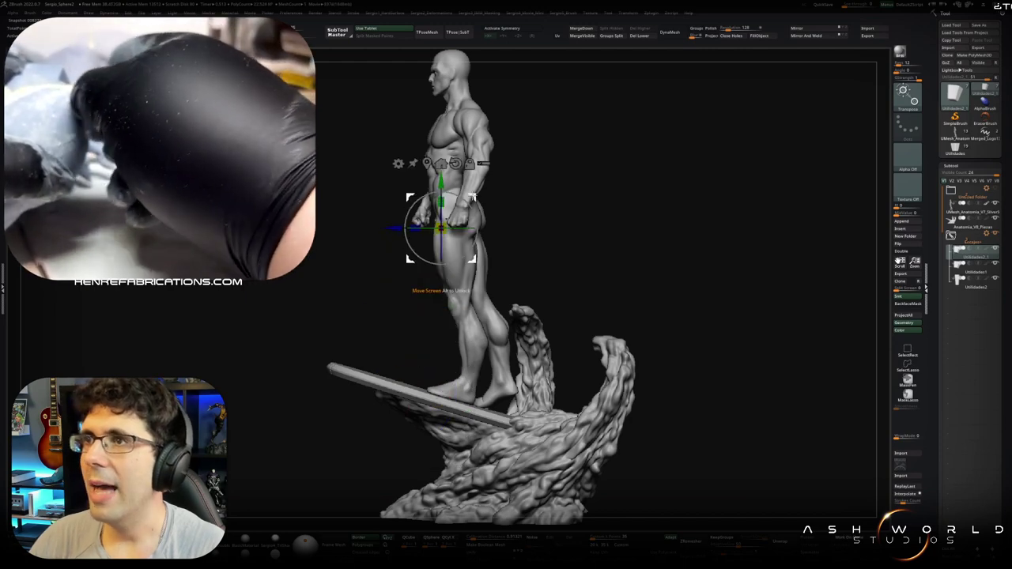
# Step: Move and scale the wedge block into the figure's pelvis, between the hips
pyautogui.keyDown('alt'); pyautogui.moveTo(418, 309); pyautogui.dragTo(392, 389); pyautogui.keyUp('alt')
pyautogui.moveTo(423, 360)
pyautogui.keyDown('alt'); pyautogui.mouseDown()
pyautogui.moveTo(409, 326)
pyautogui.moveTo(427, 291)
pyautogui.mouseUp(); pyautogui.keyUp('alt')
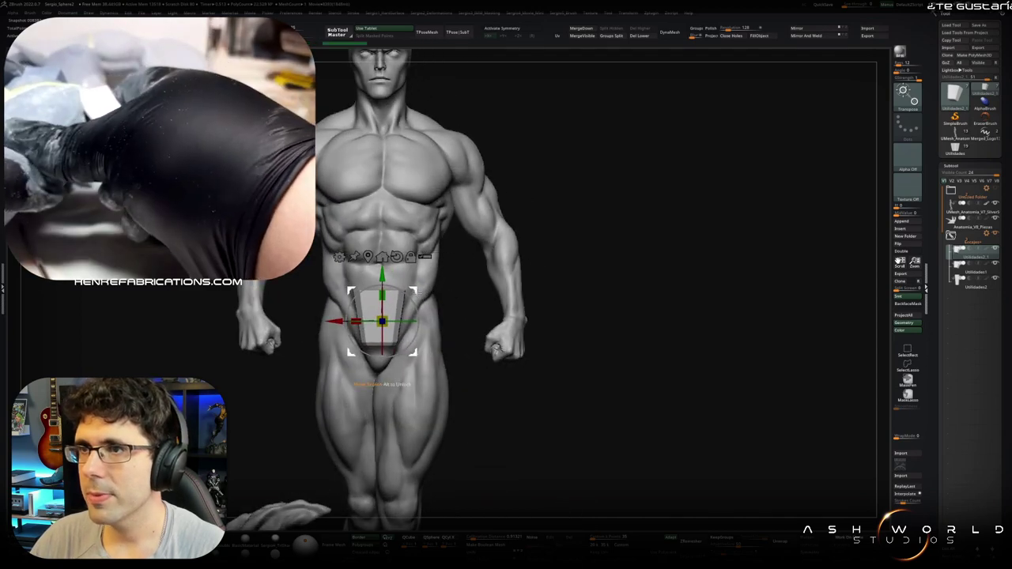
pyautogui.moveTo(427, 291); pyautogui.dragTo(427, 291)
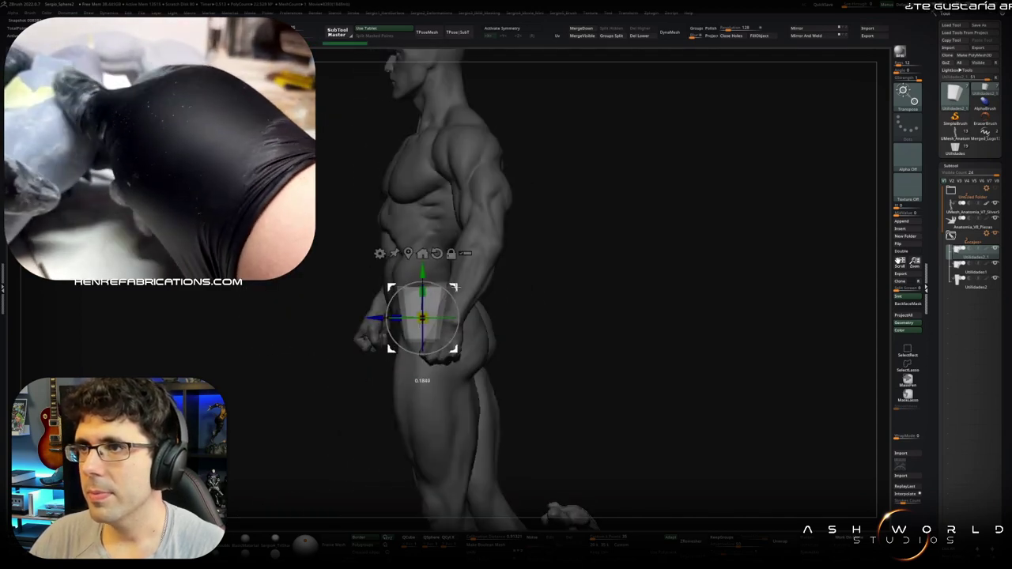
pyautogui.moveTo(427, 291); pyautogui.dragTo(491, 305)
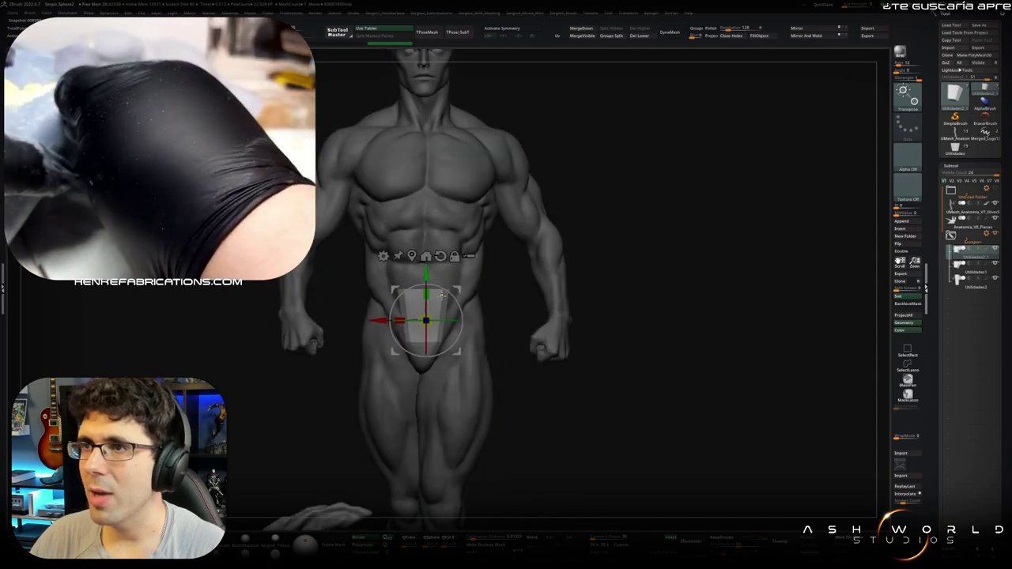
pyautogui.scroll(2, 447, 320)
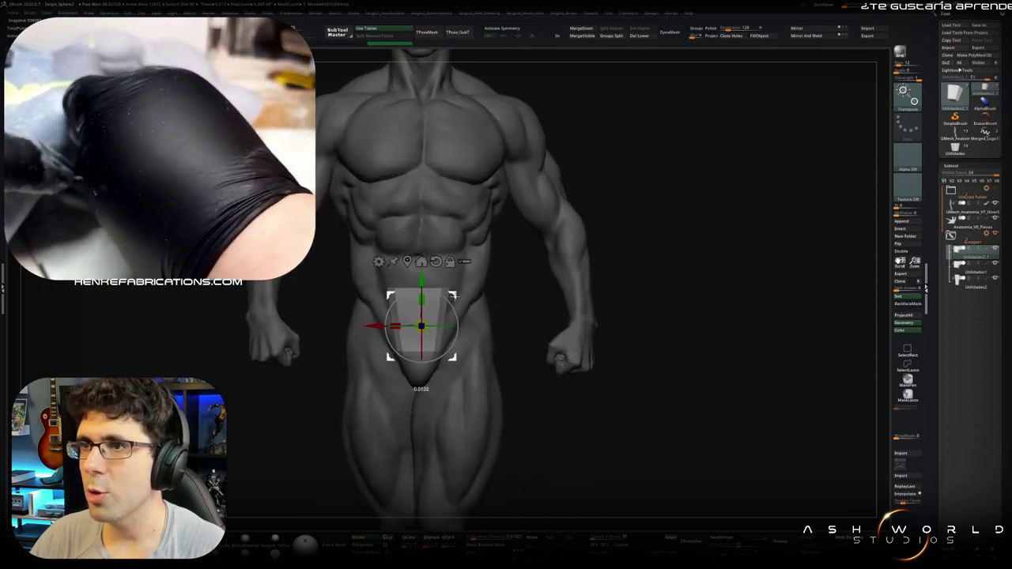
pyautogui.moveTo(450, 298)
pyautogui.mouseDown()
pyautogui.moveTo(423, 386)
pyautogui.moveTo(427, 295)
pyautogui.mouseUp()
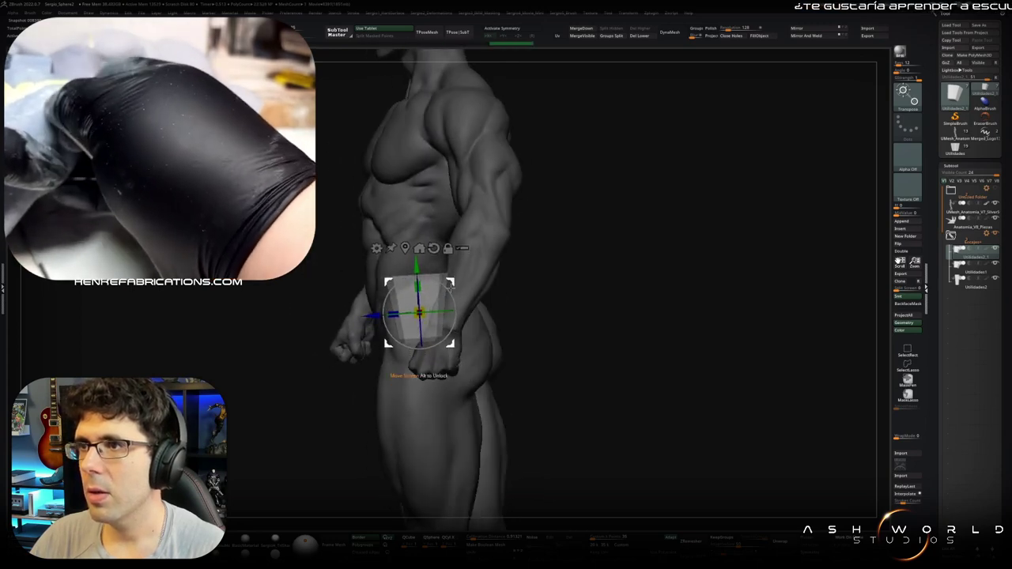
pyautogui.moveTo(450, 283); pyautogui.dragTo(461, 305)
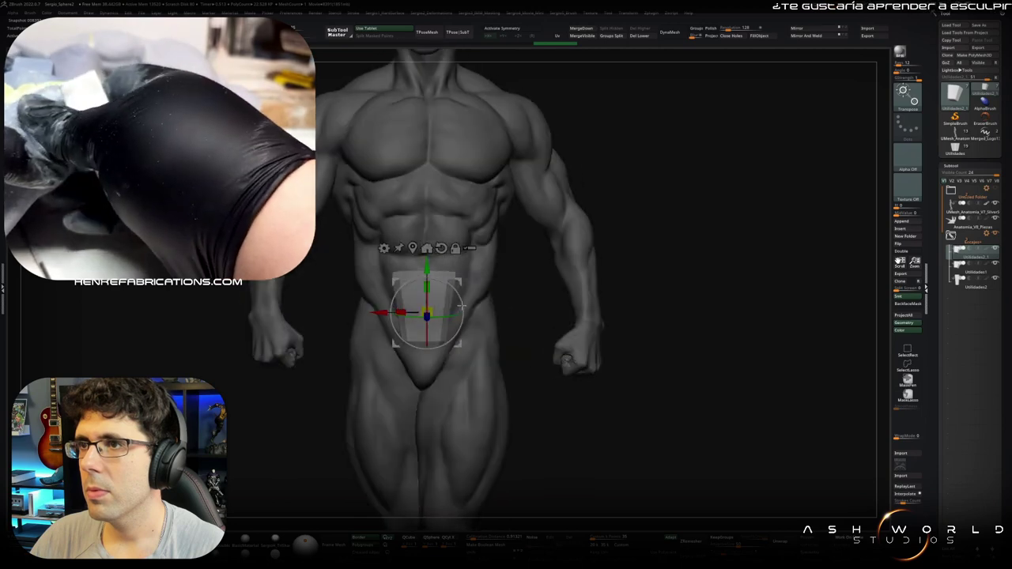
# Step: Check the block is centred over the groin from side and front views
pyautogui.press('q')
pyautogui.scroll(-2, 435, 339)
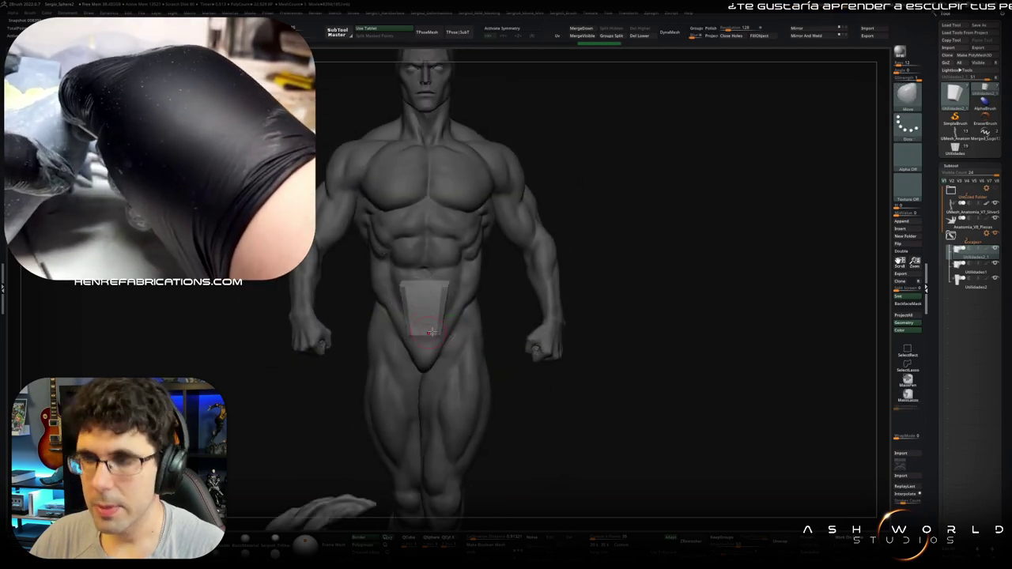
pyautogui.moveTo(430, 333); pyautogui.dragTo(463, 332, button='right')
pyautogui.press('w')
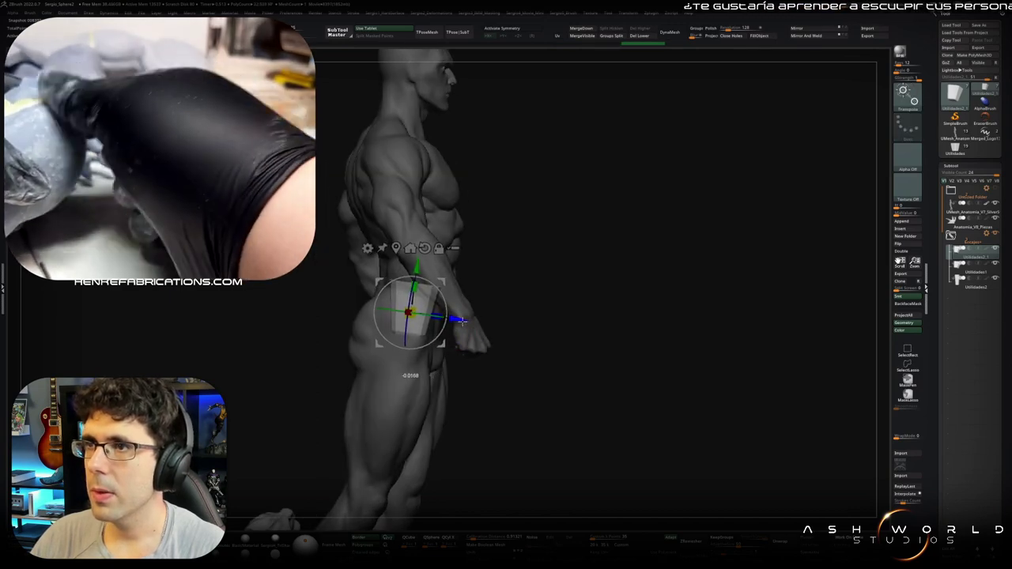
pyautogui.press('q')
pyautogui.scroll(-2, 451, 333)
pyautogui.moveTo(451, 332); pyautogui.dragTo(470, 327, button='right')
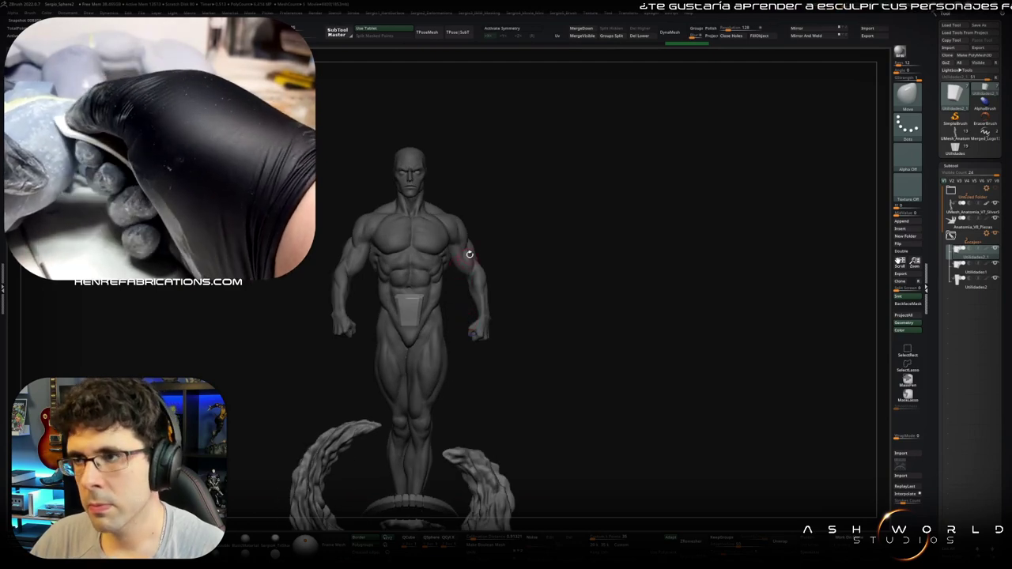
pyautogui.moveTo(527, 273)
pyautogui.mouseDown(button='right')
pyautogui.moveTo(520, 303)
pyautogui.moveTo(501, 319)
pyautogui.moveTo(498, 311)
pyautogui.moveTo(524, 316)
pyautogui.moveTo(509, 314)
pyautogui.moveTo(515, 284)
pyautogui.moveTo(537, 283)
pyautogui.mouseUp(button='right')
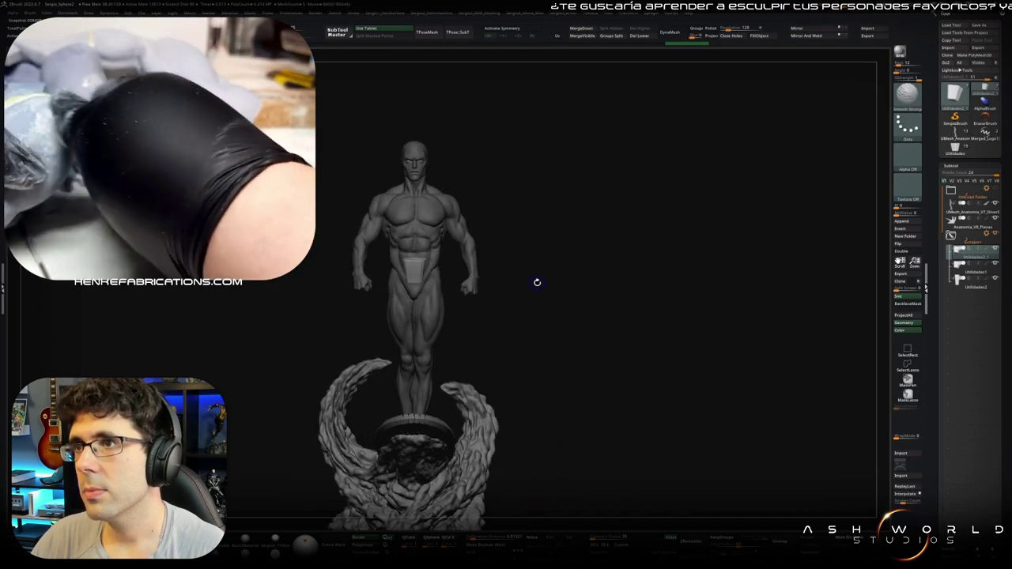
pyautogui.moveTo(523, 317)
pyautogui.mouseDown(button='right')
pyautogui.moveTo(484, 320)
pyautogui.moveTo(515, 343)
pyautogui.moveTo(498, 335)
pyautogui.mouseUp(button='right')
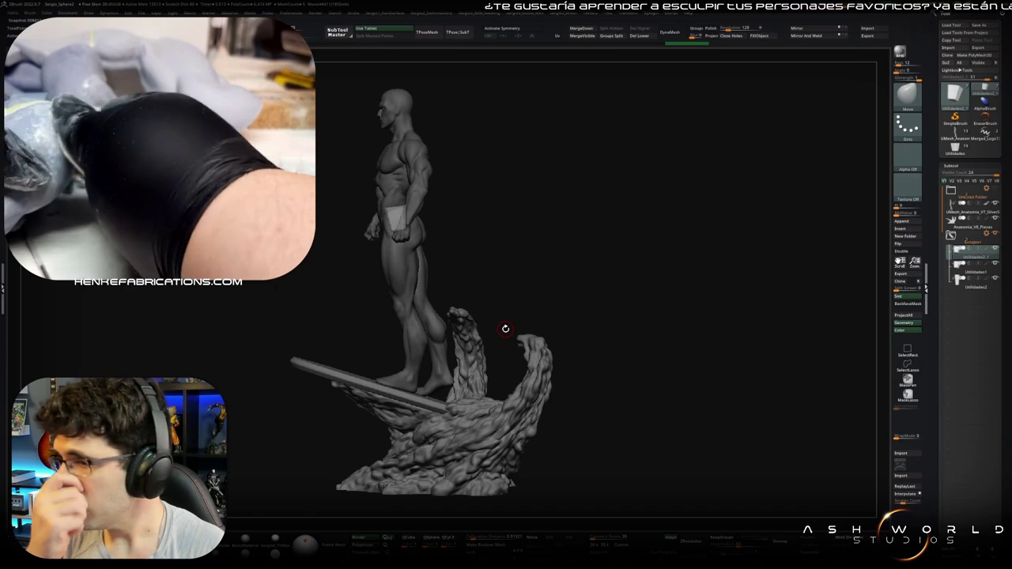
pyautogui.moveTo(468, 319)
pyautogui.mouseDown(button='right')
pyautogui.moveTo(486, 382)
pyautogui.moveTo(481, 355)
pyautogui.mouseUp(button='right')
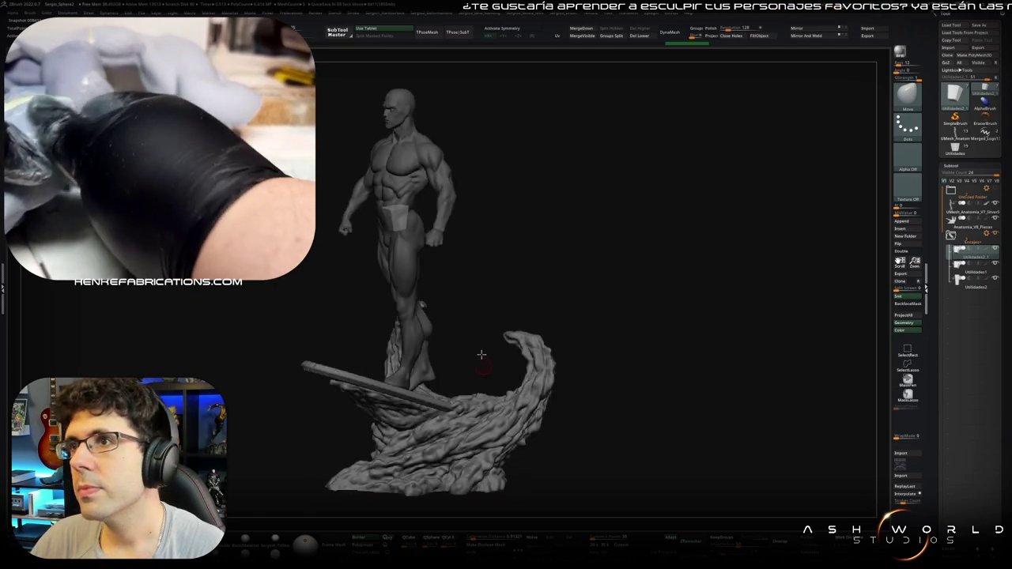
pyautogui.press('w')
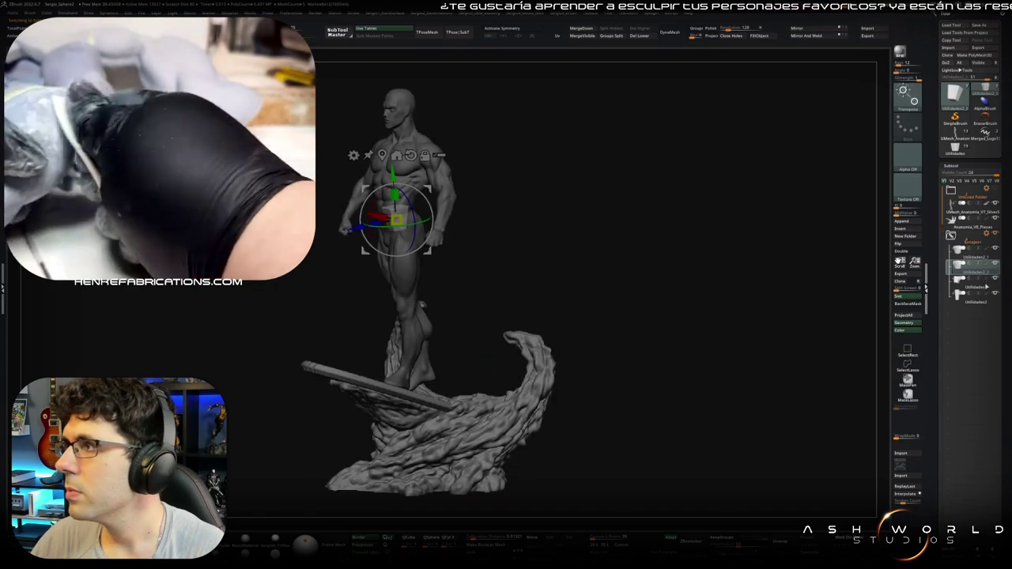
# Step: Select the small support block and move it down onto the wave base
pyautogui.click(987, 311)
pyautogui.moveTo(601, 317); pyautogui.dragTo(522, 307, button='right')
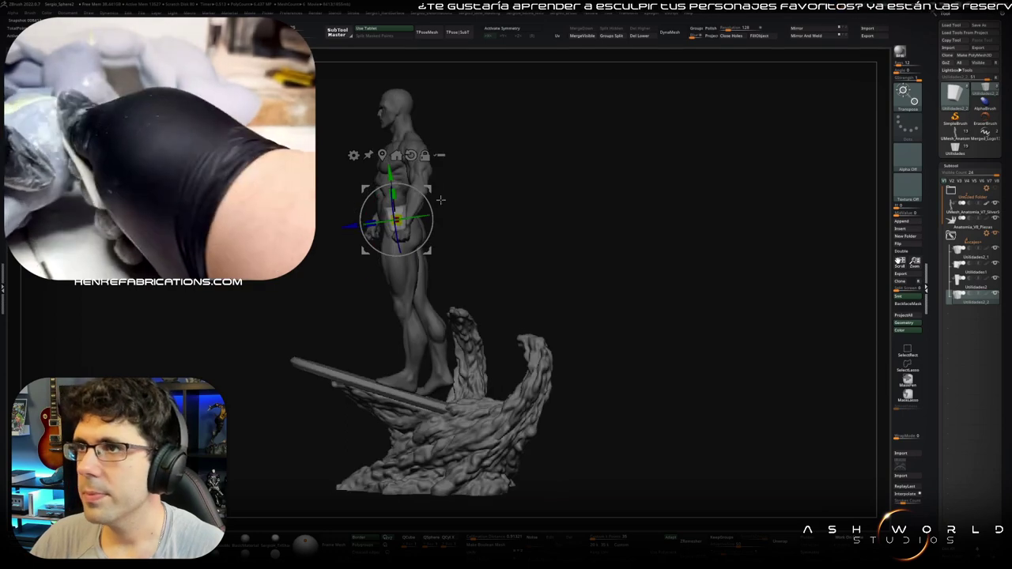
pyautogui.moveTo(522, 307); pyautogui.dragTo(579, 410)
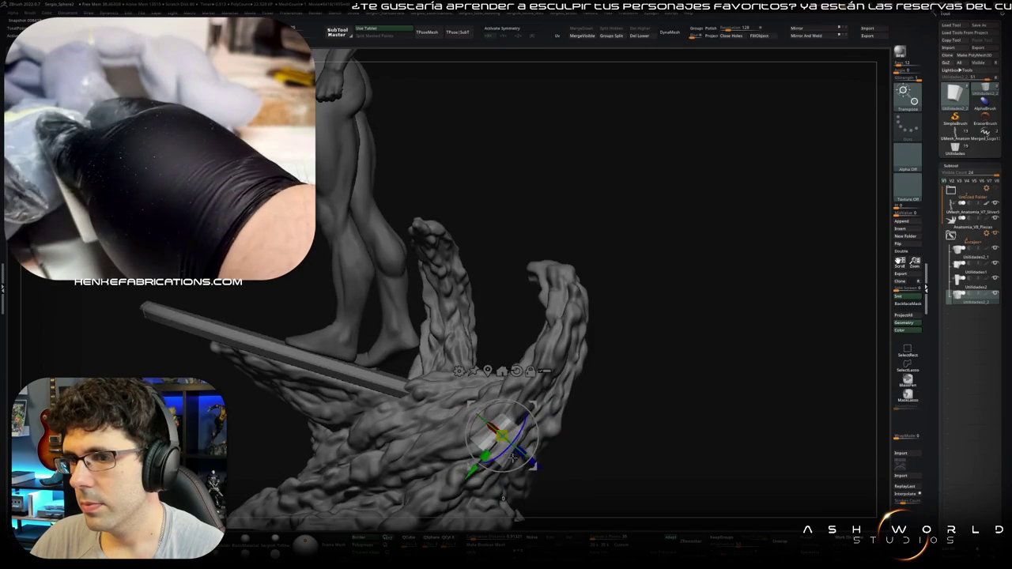
pyautogui.keyDown('ctrl'); pyautogui.moveTo(506, 443); pyautogui.dragTo(522, 475, button='right'); pyautogui.keyUp('ctrl')
pyautogui.moveTo(498, 443)
pyautogui.keyDown('ctrl'); pyautogui.mouseDown(button='right')
pyautogui.moveTo(499, 396)
pyautogui.moveTo(475, 427)
pyautogui.moveTo(501, 414)
pyautogui.moveTo(530, 370)
pyautogui.moveTo(514, 395)
pyautogui.moveTo(526, 340)
pyautogui.moveTo(544, 431)
pyautogui.moveTo(525, 414)
pyautogui.moveTo(542, 414)
pyautogui.mouseUp(button='right'); pyautogui.keyUp('ctrl')
# Step: Seat the block into the wave's right-side crest beside the surfboard, checking from several angles
pyautogui.keyDown('alt'); pyautogui.click(508, 407); pyautogui.keyUp('alt')
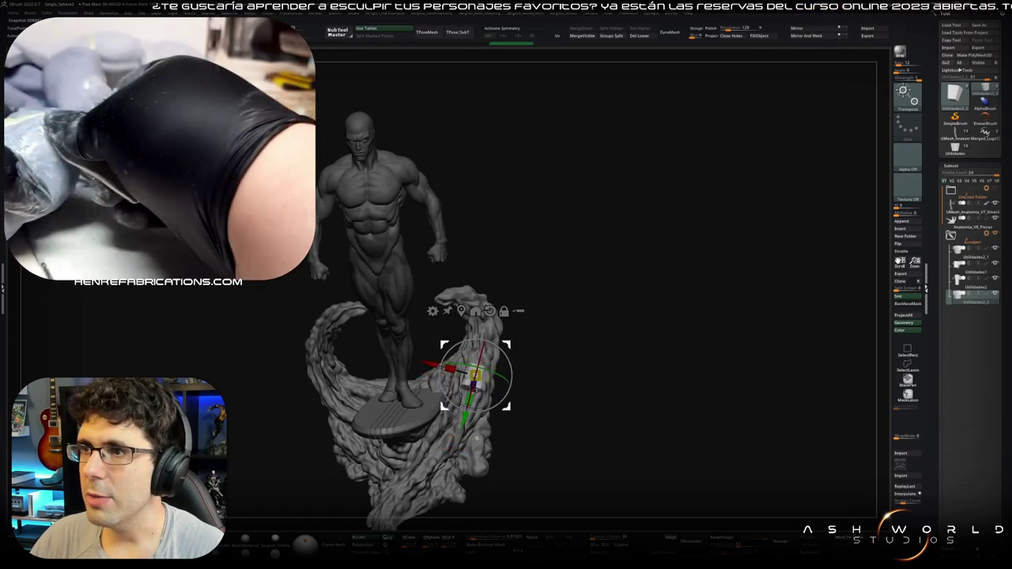
pyautogui.moveTo(510, 408); pyautogui.dragTo(514, 412, button='right')
pyautogui.scroll(5, 517, 400)
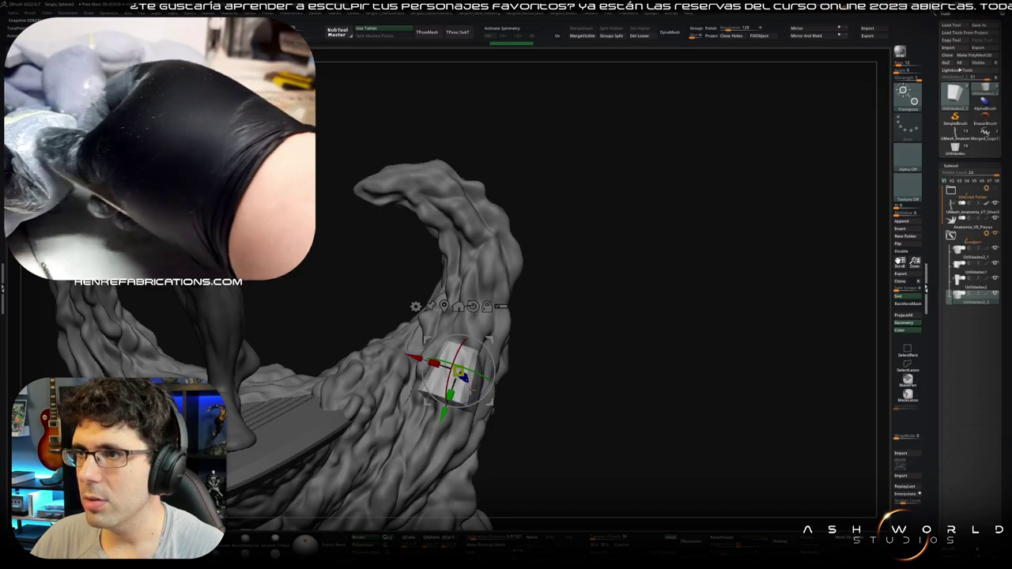
pyautogui.moveTo(514, 407); pyautogui.dragTo(506, 400, button='right')
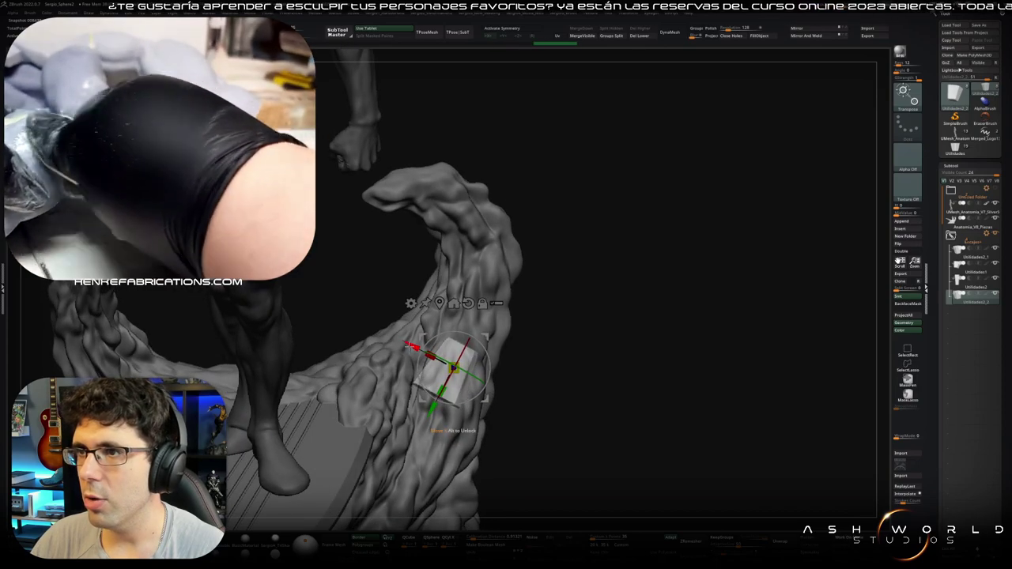
pyautogui.moveTo(443, 371)
pyautogui.mouseDown(button='right')
pyautogui.moveTo(408, 380)
pyautogui.moveTo(473, 408)
pyautogui.mouseUp(button='right')
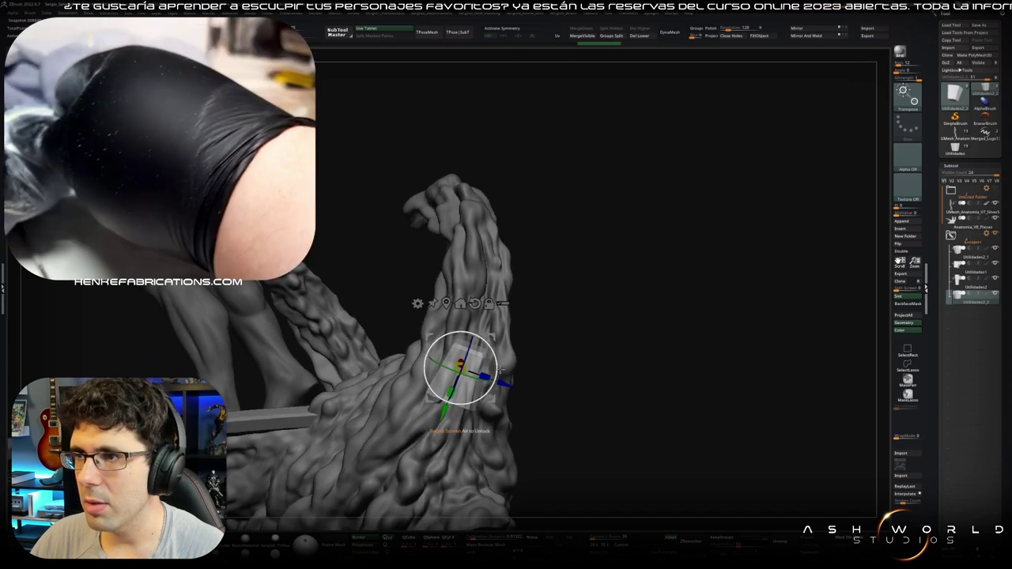
pyautogui.moveTo(473, 407)
pyautogui.mouseDown(button='right')
pyautogui.moveTo(478, 384)
pyautogui.moveTo(467, 356)
pyautogui.moveTo(497, 426)
pyautogui.moveTo(418, 444)
pyautogui.moveTo(663, 376)
pyautogui.mouseUp(button='right')
pyautogui.press('q')
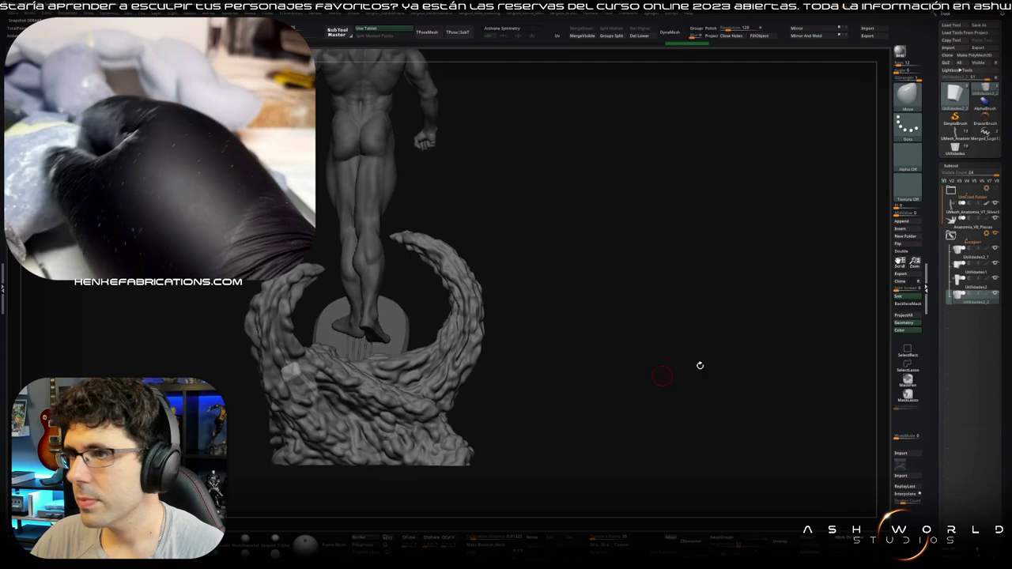
# Step: Duplicate the support block and move the copy to another spot on the wave
pyautogui.moveTo(775, 158); pyautogui.dragTo(781, 171, button='right')
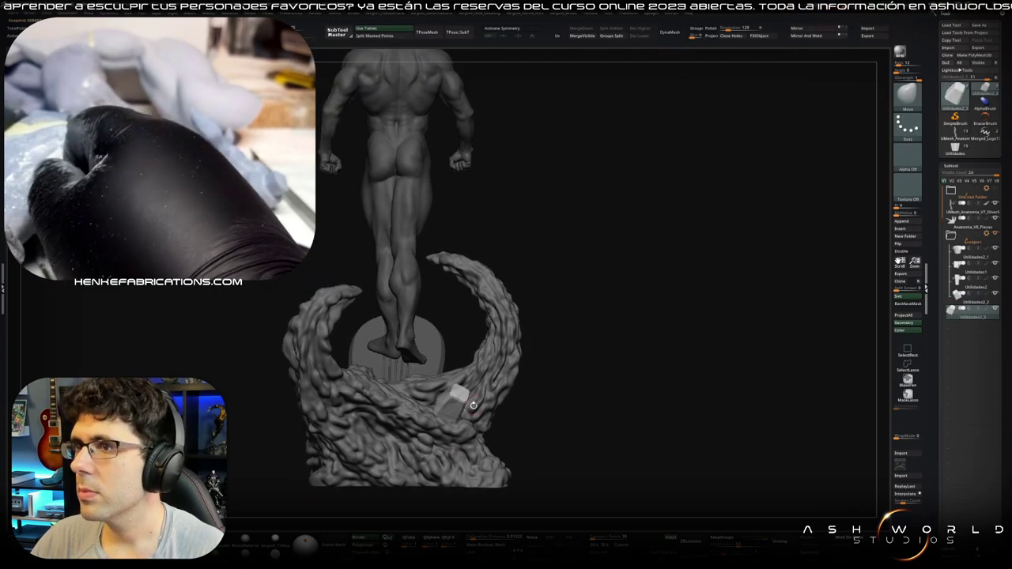
pyautogui.moveTo(633, 237); pyautogui.dragTo(448, 406, button='right')
pyautogui.press('w')
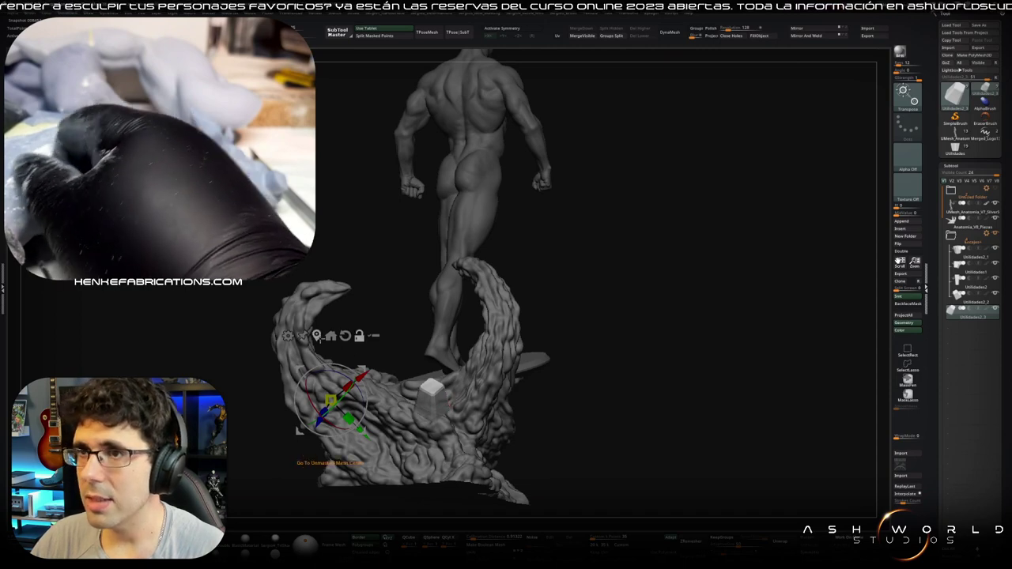
pyautogui.press('ctrl')
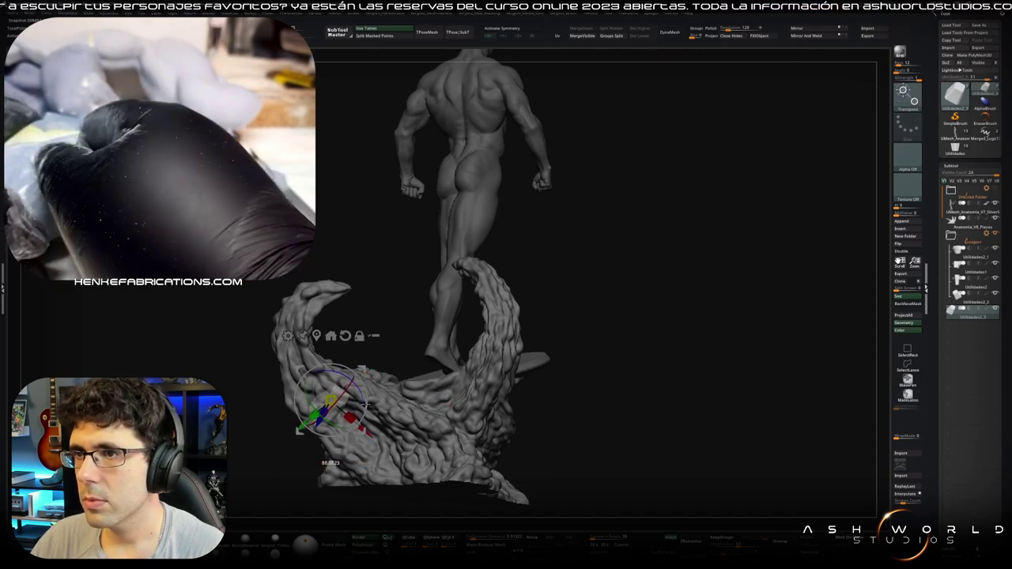
pyautogui.moveTo(334, 371); pyautogui.dragTo(496, 400)
pyautogui.moveTo(519, 360)
pyautogui.mouseDown()
pyautogui.moveTo(467, 348)
pyautogui.moveTo(457, 385)
pyautogui.mouseUp()
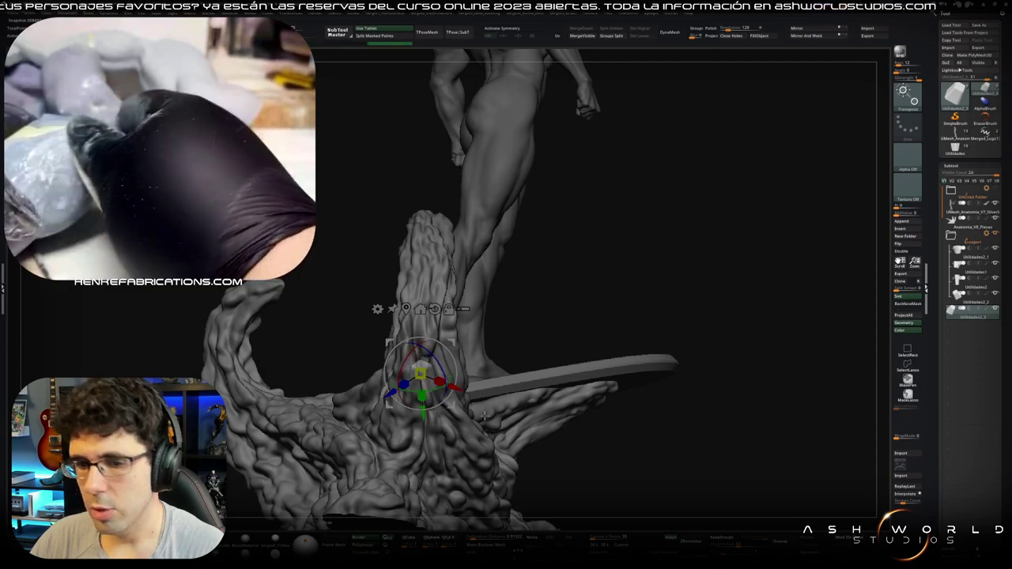
pyautogui.moveTo(479, 416)
pyautogui.mouseDown()
pyautogui.moveTo(499, 402)
pyautogui.moveTo(441, 441)
pyautogui.mouseUp()
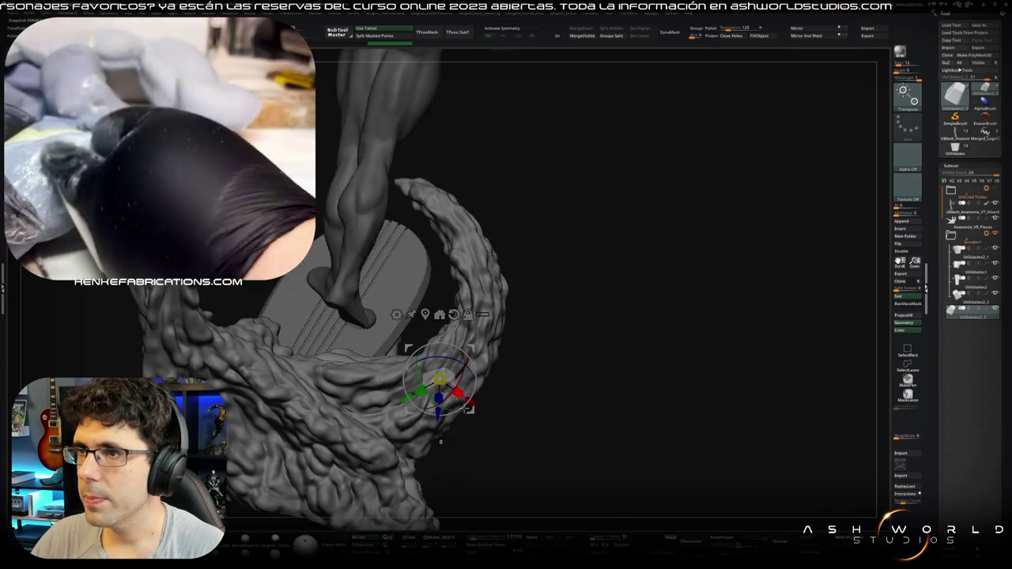
# Step: Rotate the copied block about 11° to follow the curl's inner face
pyautogui.moveTo(471, 372); pyautogui.dragTo(473, 383)
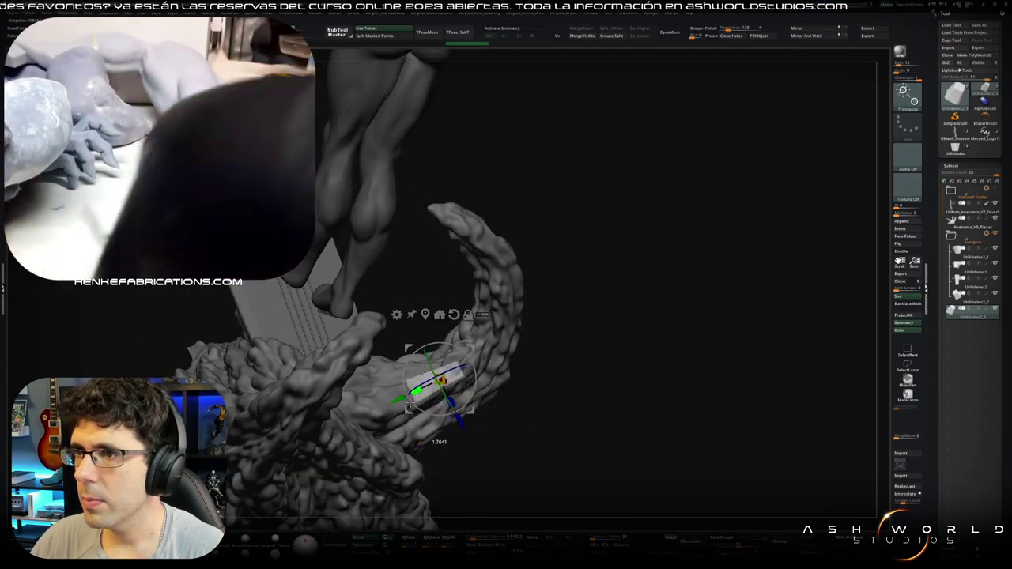
pyautogui.moveTo(466, 427)
pyautogui.mouseDown()
pyautogui.moveTo(472, 332)
pyautogui.moveTo(443, 431)
pyautogui.mouseUp()
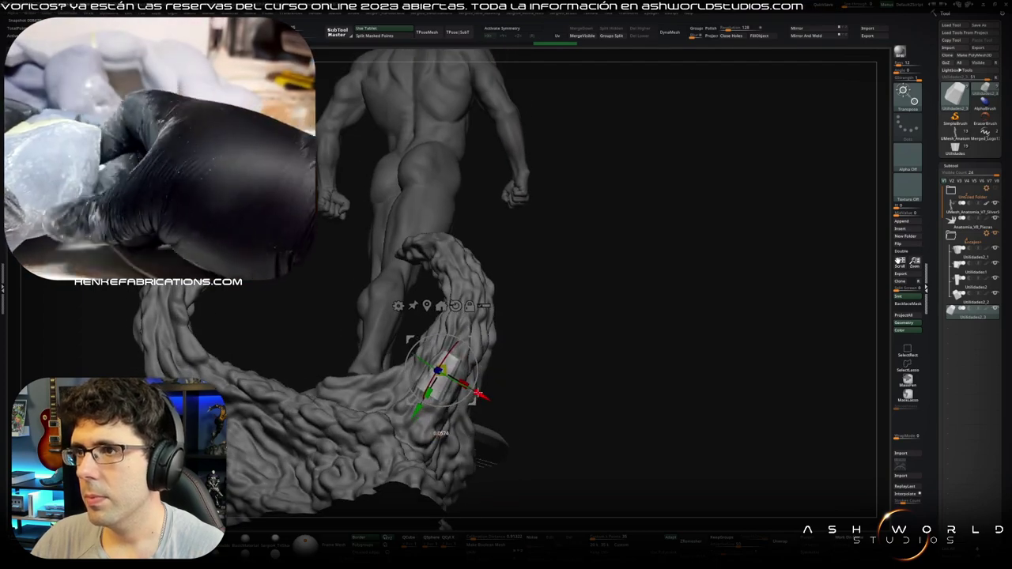
pyautogui.click(978, 310)
pyautogui.moveTo(746, 361)
pyautogui.mouseDown()
pyautogui.moveTo(449, 389)
pyautogui.moveTo(415, 408)
pyautogui.moveTo(503, 496)
pyautogui.moveTo(540, 377)
pyautogui.mouseUp()
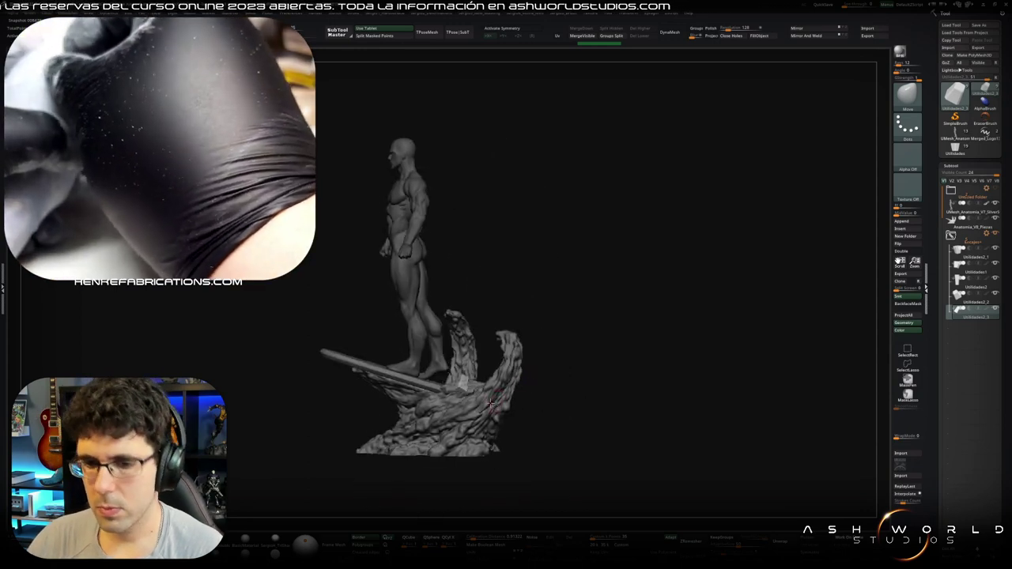
# Step: Select the wave base subtool and zoom in close behind the surfboard
pyautogui.moveTo(500, 402); pyautogui.dragTo(474, 405)
pyautogui.scroll(5, 459, 409)
pyautogui.scroll(-5, 459, 410)
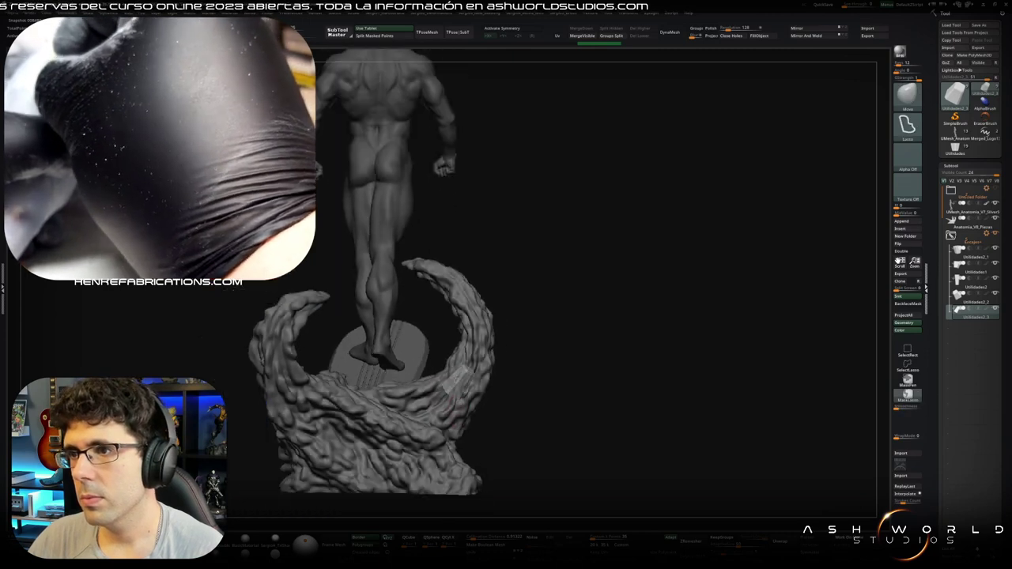
pyautogui.moveTo(459, 410)
pyautogui.mouseDown()
pyautogui.moveTo(484, 435)
pyautogui.moveTo(514, 392)
pyautogui.mouseUp()
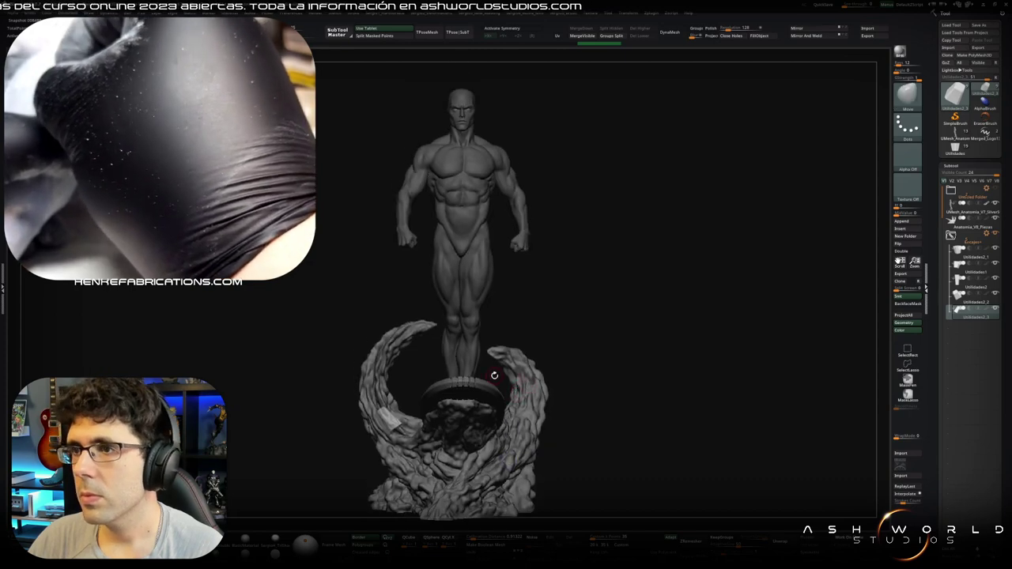
pyautogui.keyDown('alt'); pyautogui.moveTo(494, 374); pyautogui.dragTo(503, 393); pyautogui.keyUp('alt')
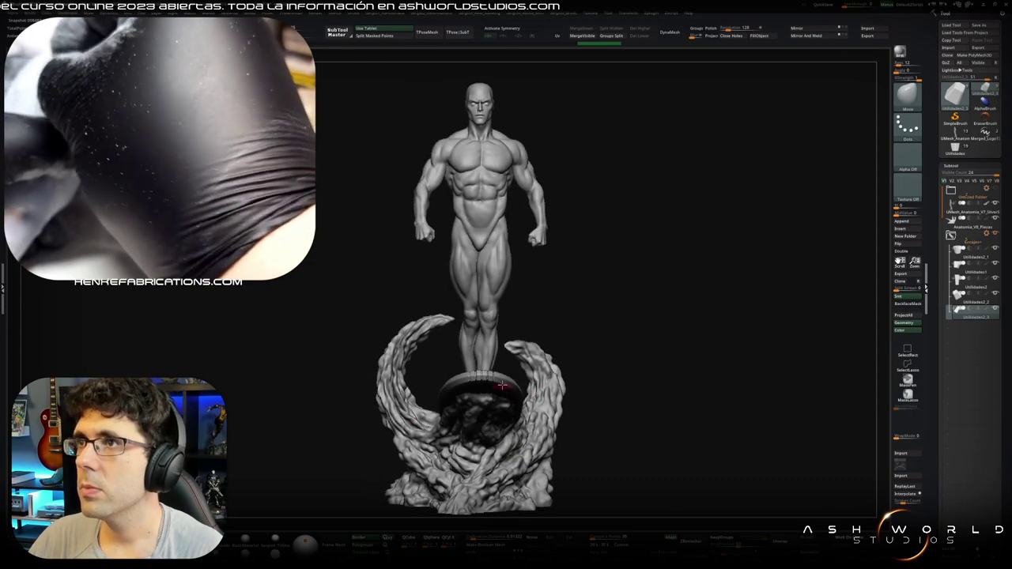
pyautogui.moveTo(473, 239)
pyautogui.mouseDown()
pyautogui.moveTo(517, 314)
pyautogui.moveTo(501, 285)
pyautogui.moveTo(509, 294)
pyautogui.mouseUp()
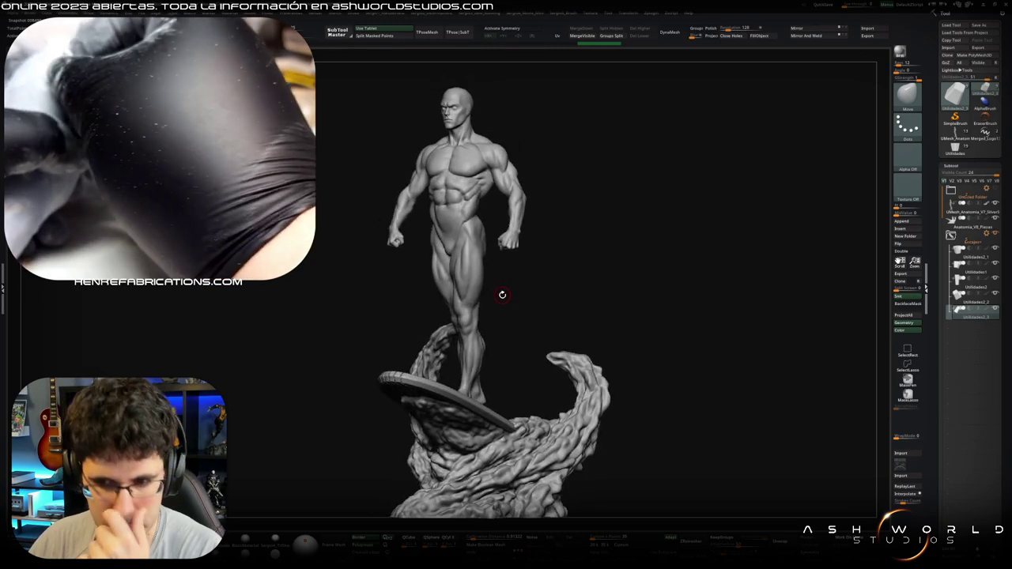
pyautogui.keyDown('alt'); pyautogui.moveTo(496, 287); pyautogui.dragTo(525, 391); pyautogui.keyUp('alt')
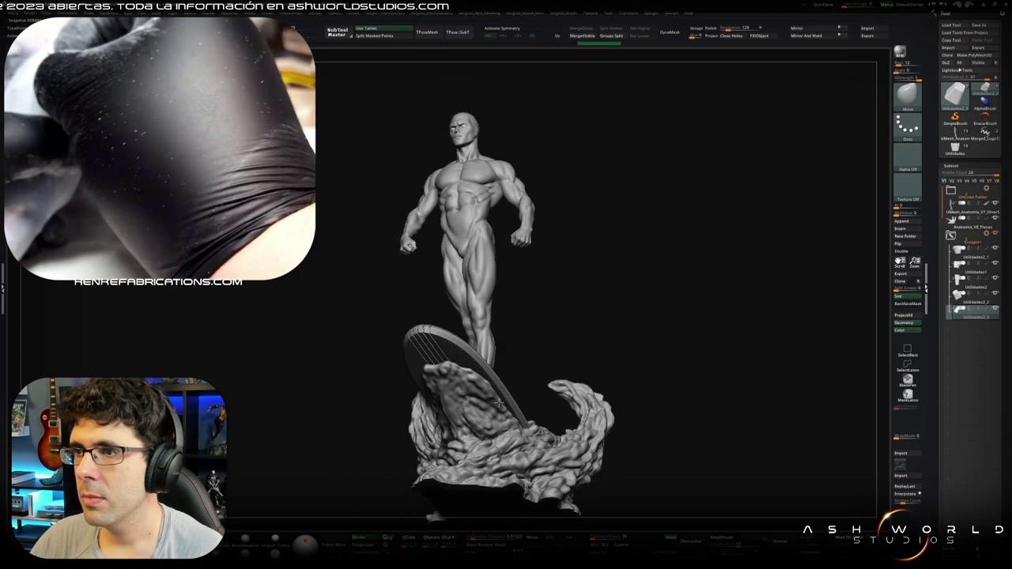
pyautogui.keyDown('alt'); pyautogui.click(507, 372); pyautogui.keyUp('alt')
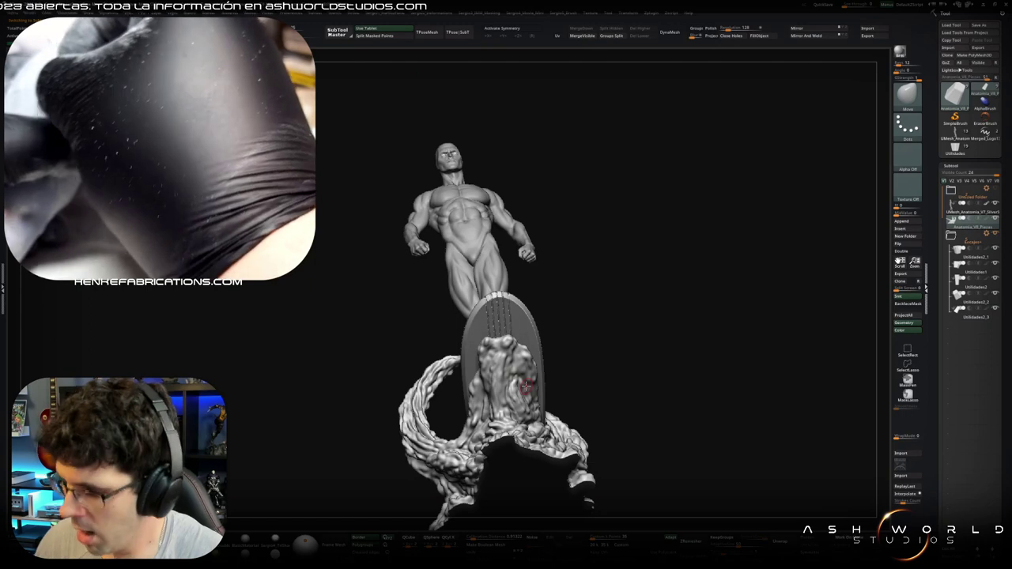
pyautogui.moveTo(603, 345)
pyautogui.mouseDown()
pyautogui.moveTo(430, 385)
pyautogui.moveTo(432, 408)
pyautogui.mouseUp()
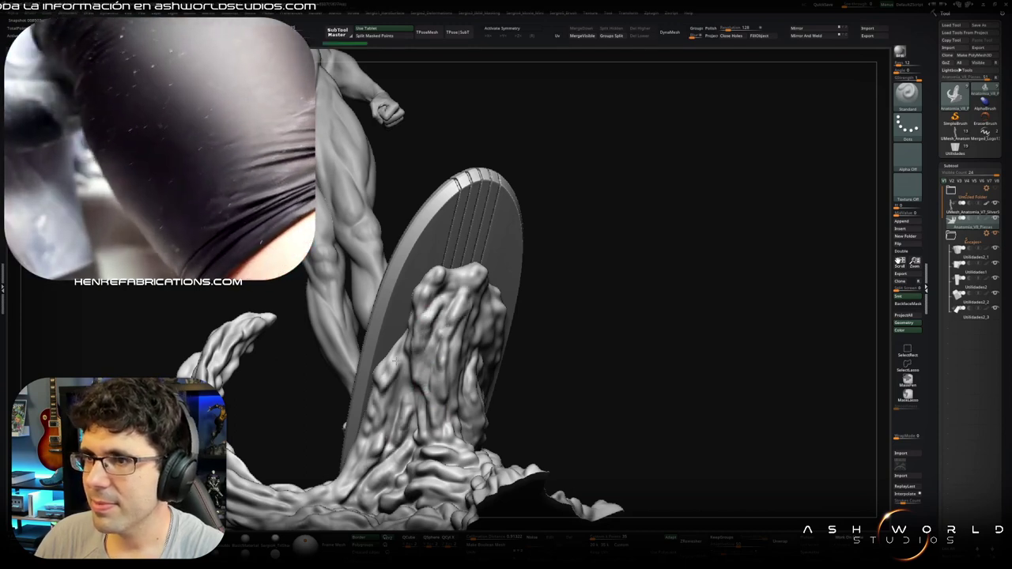
pyautogui.moveTo(392, 403)
pyautogui.mouseDown()
pyautogui.moveTo(467, 403)
pyautogui.moveTo(484, 431)
pyautogui.mouseUp()
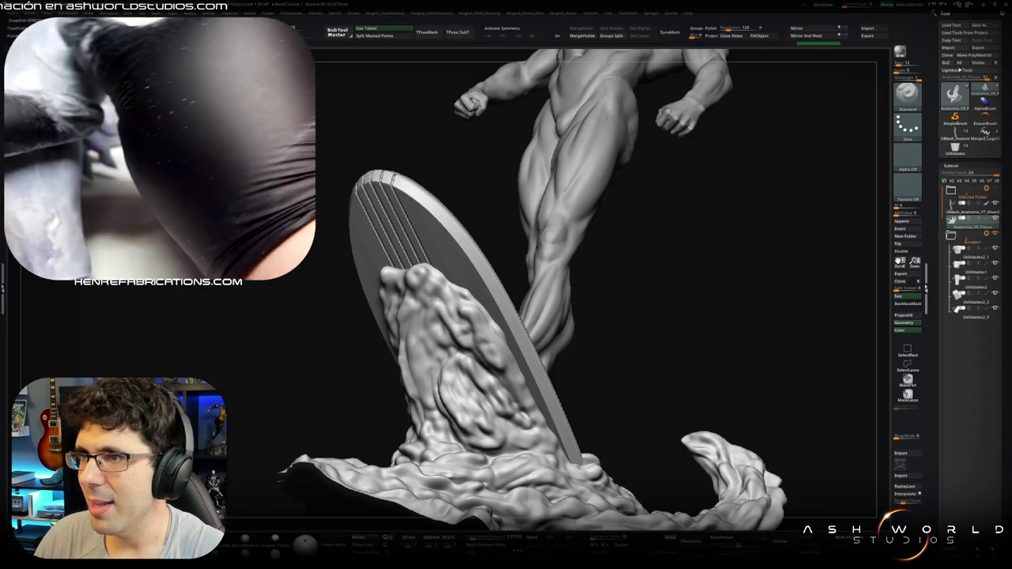
pyautogui.moveTo(440, 338); pyautogui.dragTo(428, 326)
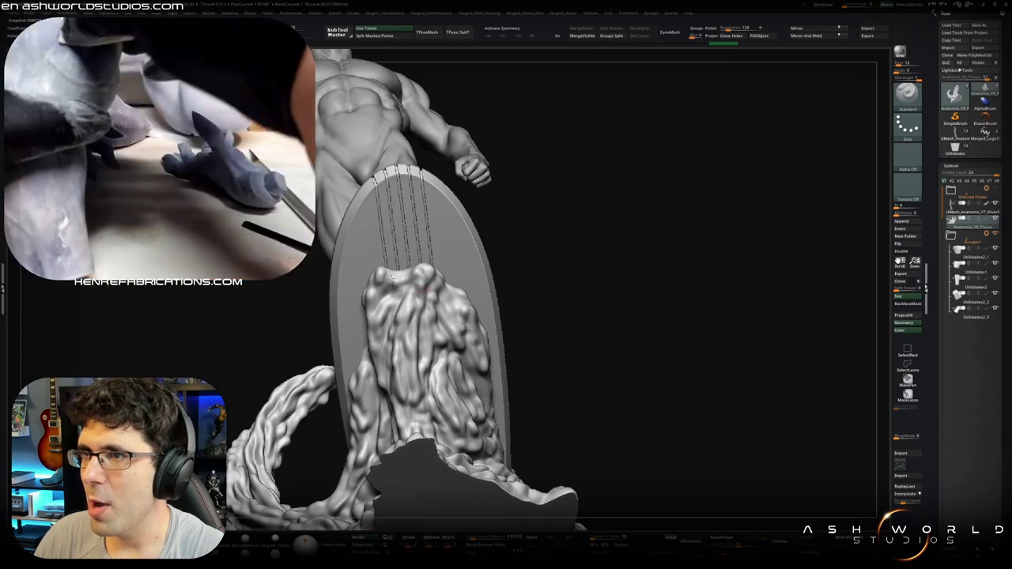
pyautogui.moveTo(466, 319); pyautogui.dragTo(487, 368)
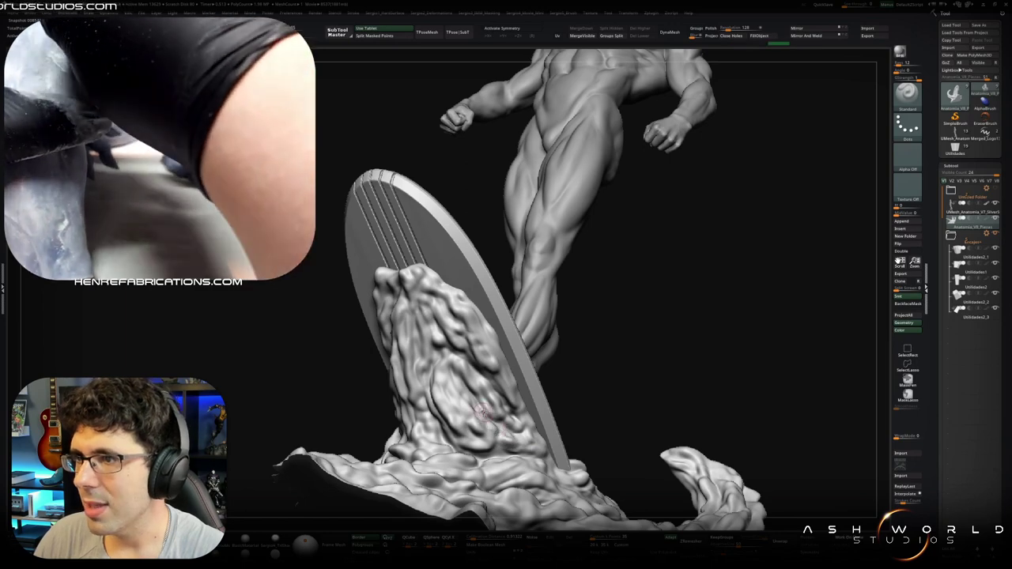
pyautogui.moveTo(483, 412); pyautogui.dragTo(487, 378)
pyautogui.press('shift')
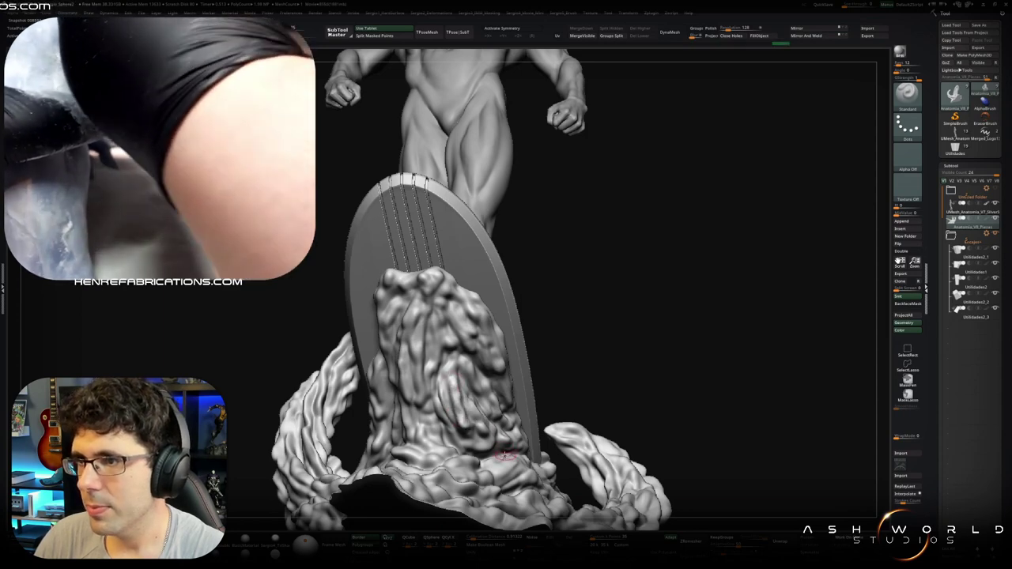
pyautogui.moveTo(504, 456); pyautogui.dragTo(478, 442)
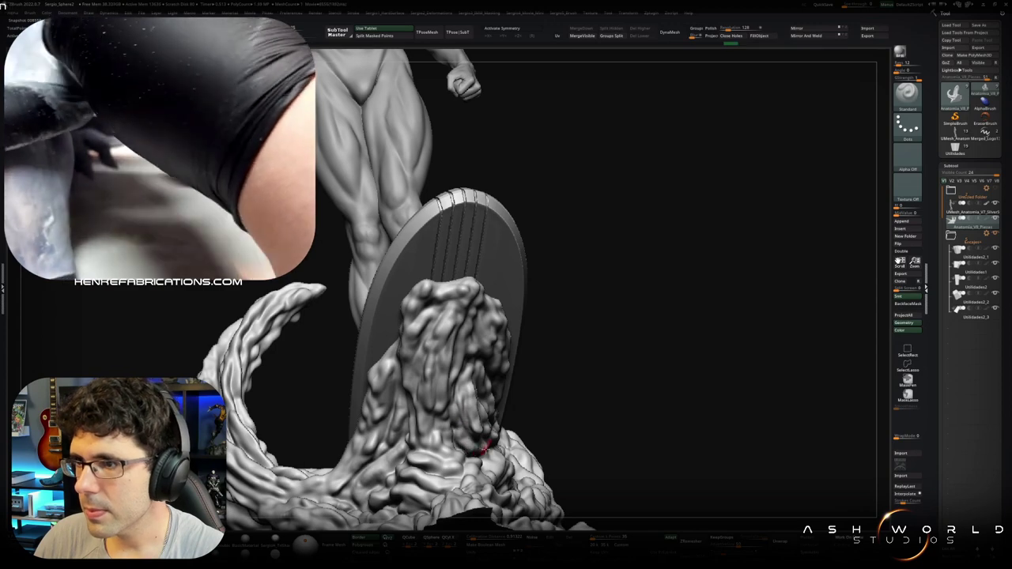
pyautogui.moveTo(482, 451); pyautogui.dragTo(481, 444)
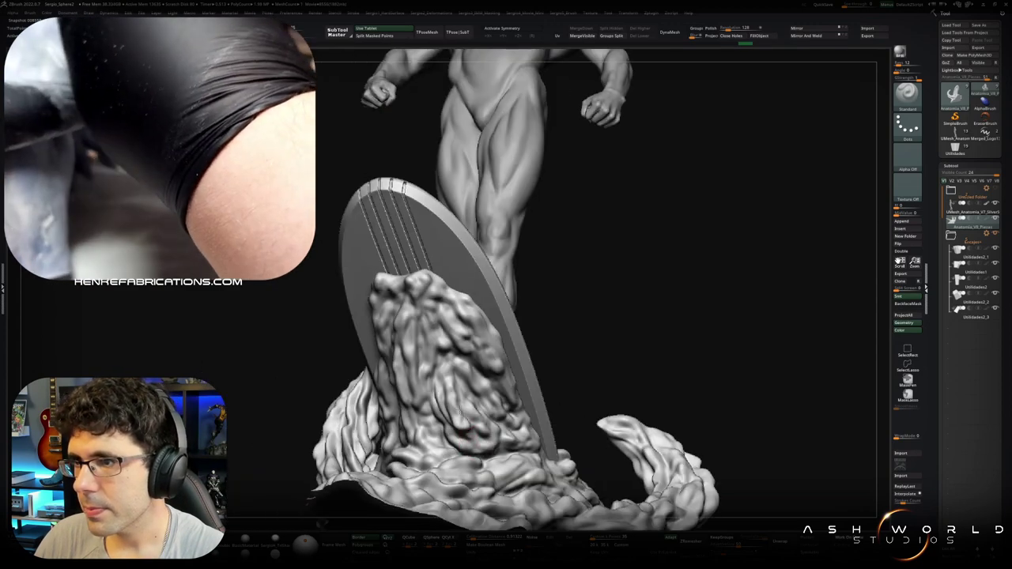
pyautogui.moveTo(417, 390); pyautogui.dragTo(422, 390)
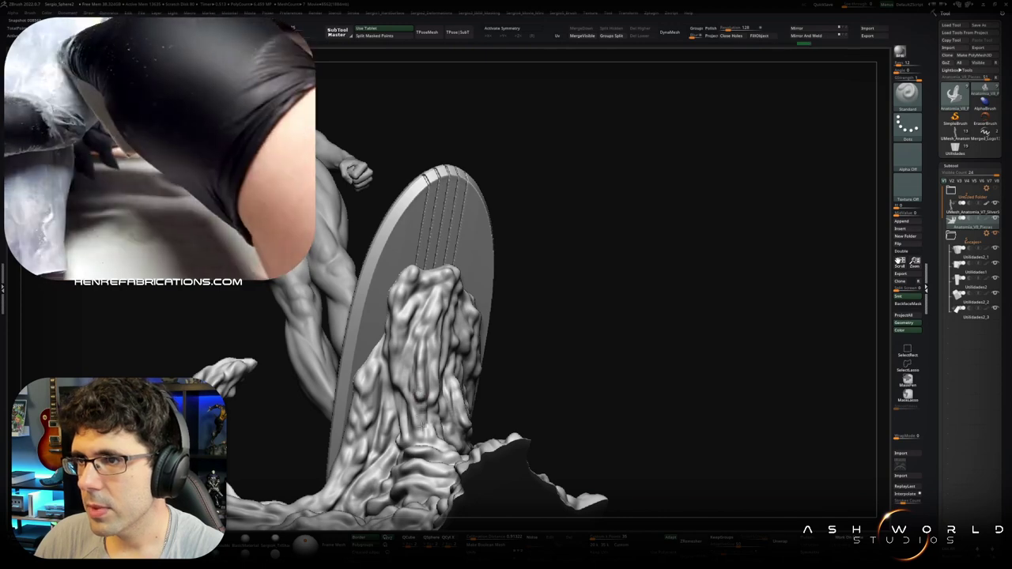
pyautogui.moveTo(446, 435); pyautogui.dragTo(405, 449)
pyautogui.moveTo(387, 498)
pyautogui.mouseDown()
pyautogui.moveTo(439, 374)
pyautogui.moveTo(431, 387)
pyautogui.mouseUp()
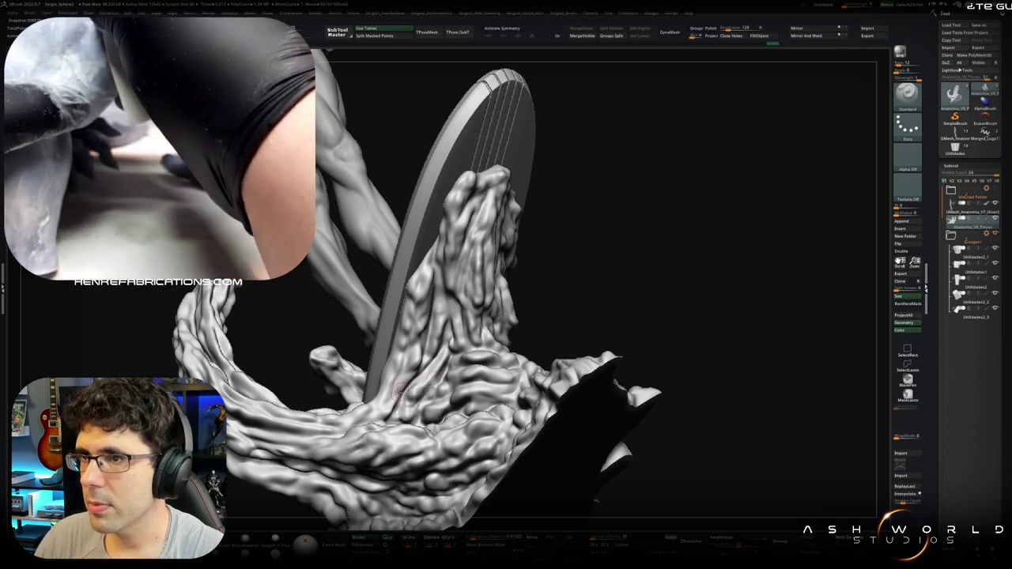
pyautogui.moveTo(500, 383); pyautogui.dragTo(500, 383)
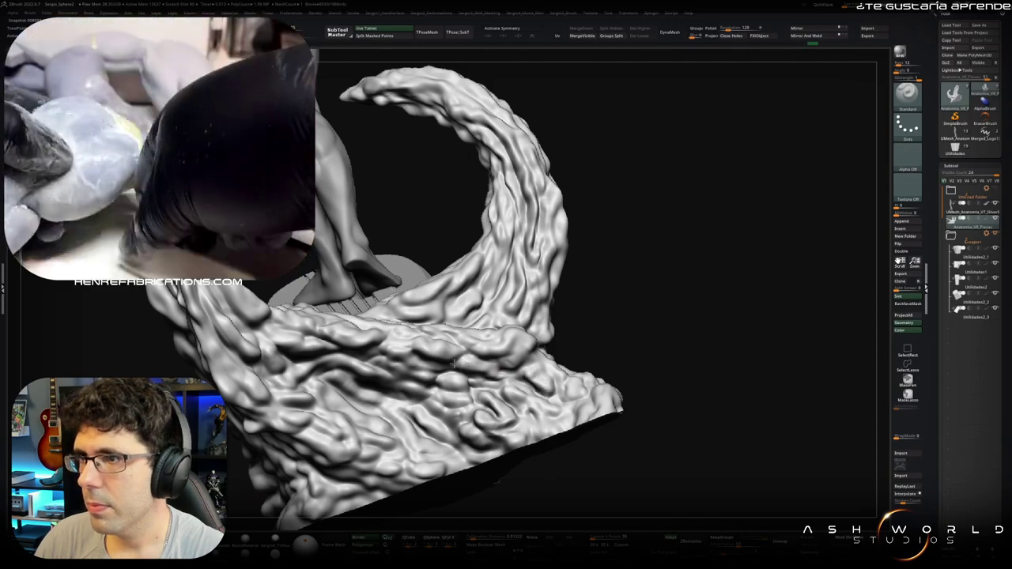
pyautogui.moveTo(454, 364); pyautogui.dragTo(420, 386, button='right')
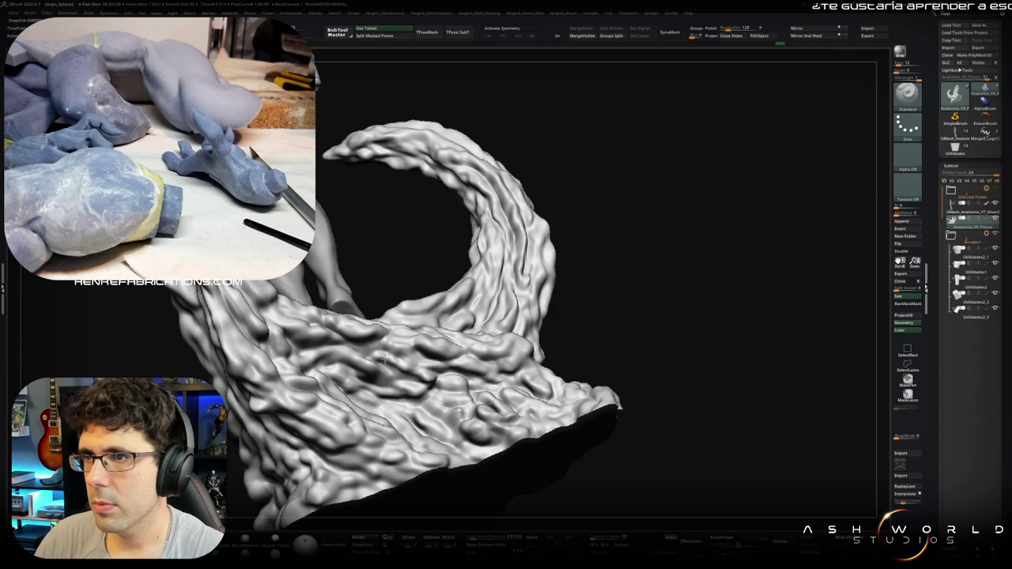
pyautogui.moveTo(346, 409); pyautogui.dragTo(406, 422, button='right')
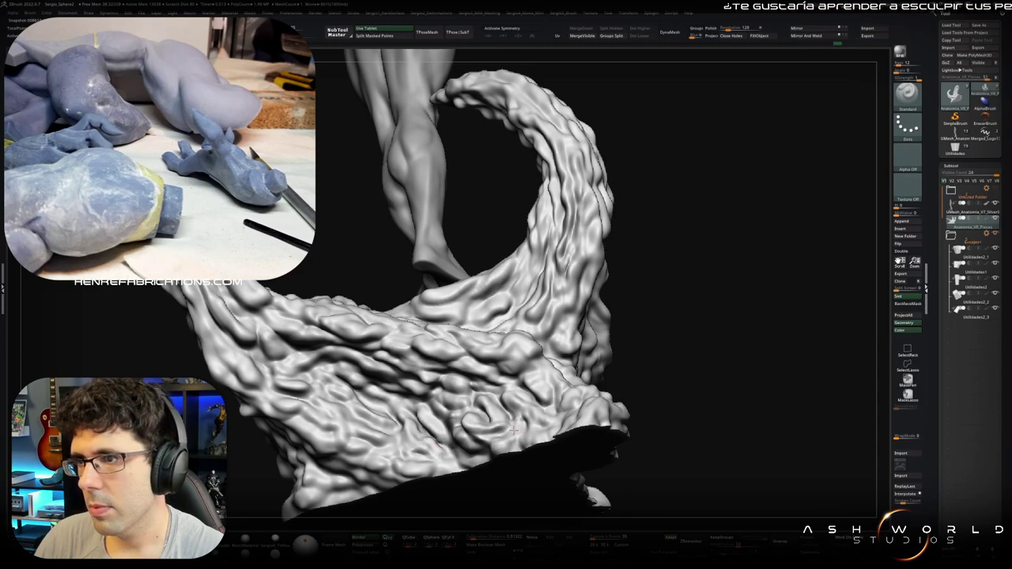
pyautogui.press('f')
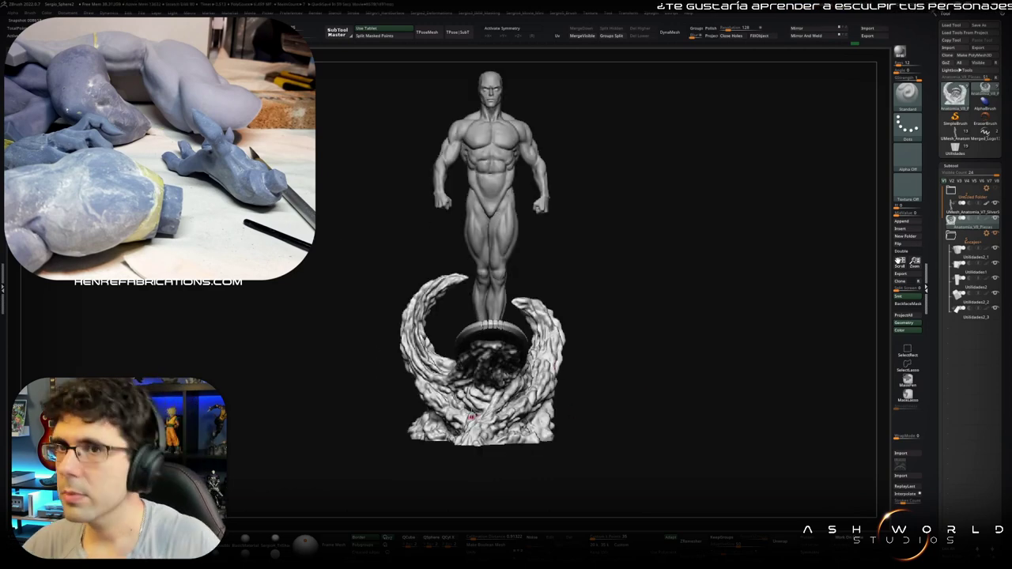
# Step: Insert the Merged_Logo13 mesh into the statue as the new Merged_Logo13_02 subtool
pyautogui.moveTo(634, 392); pyautogui.dragTo(696, 387)
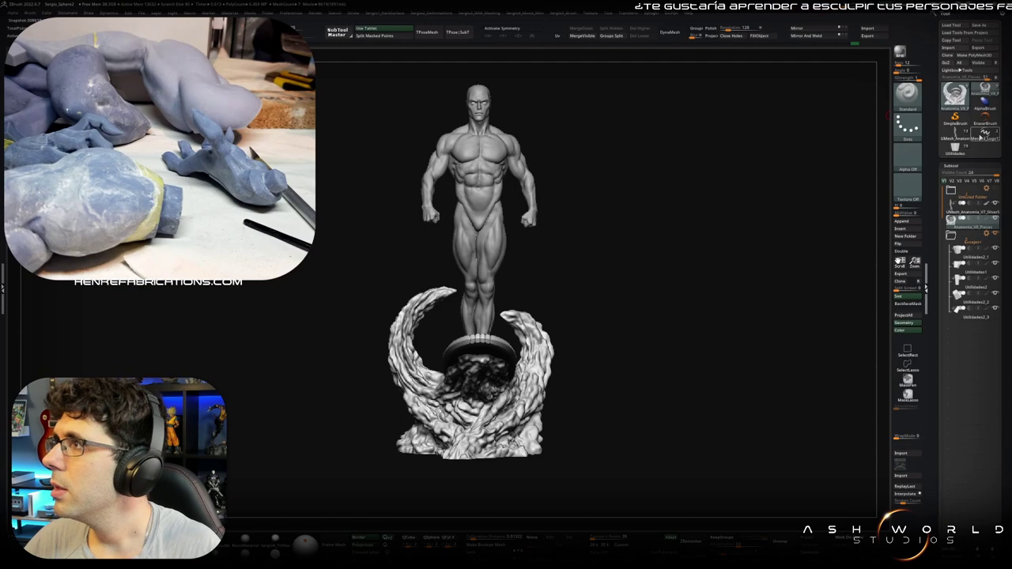
pyautogui.click(955, 147)
pyautogui.keyDown('alt'); pyautogui.moveTo(522, 351); pyautogui.dragTo(533, 320); pyautogui.keyUp('alt')
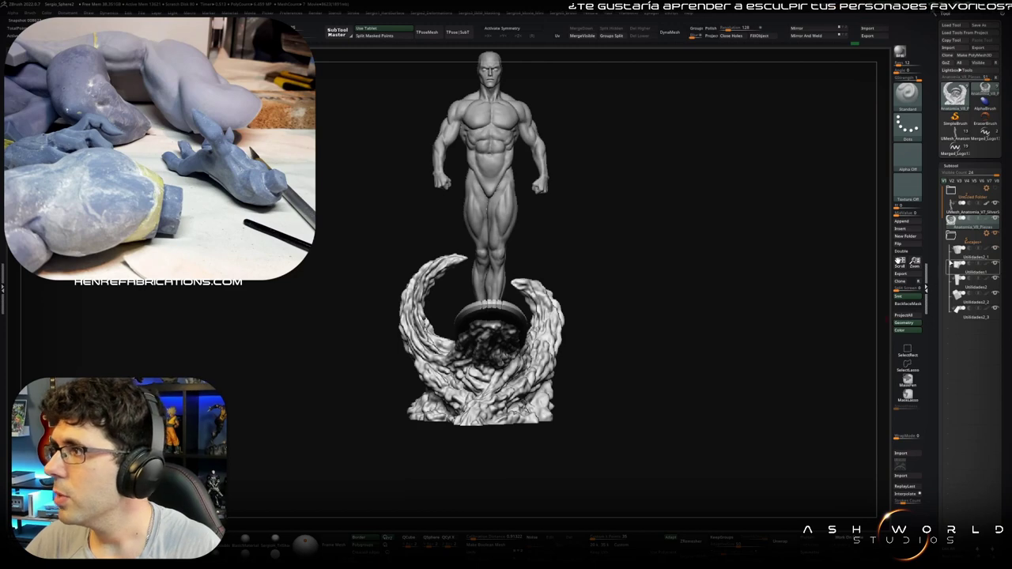
pyautogui.click(913, 227)
pyautogui.moveTo(807, 240)
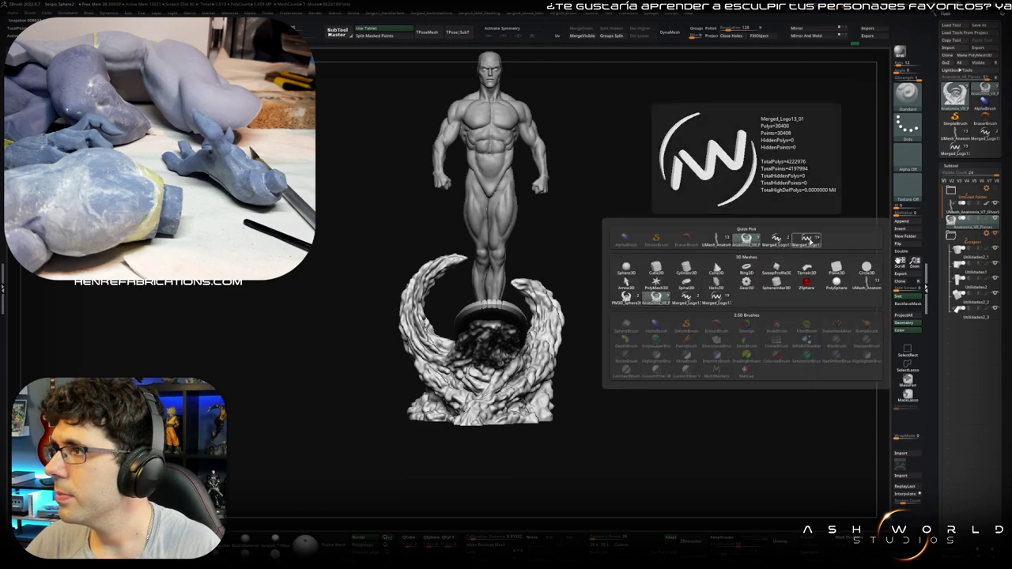
pyautogui.click(807, 239)
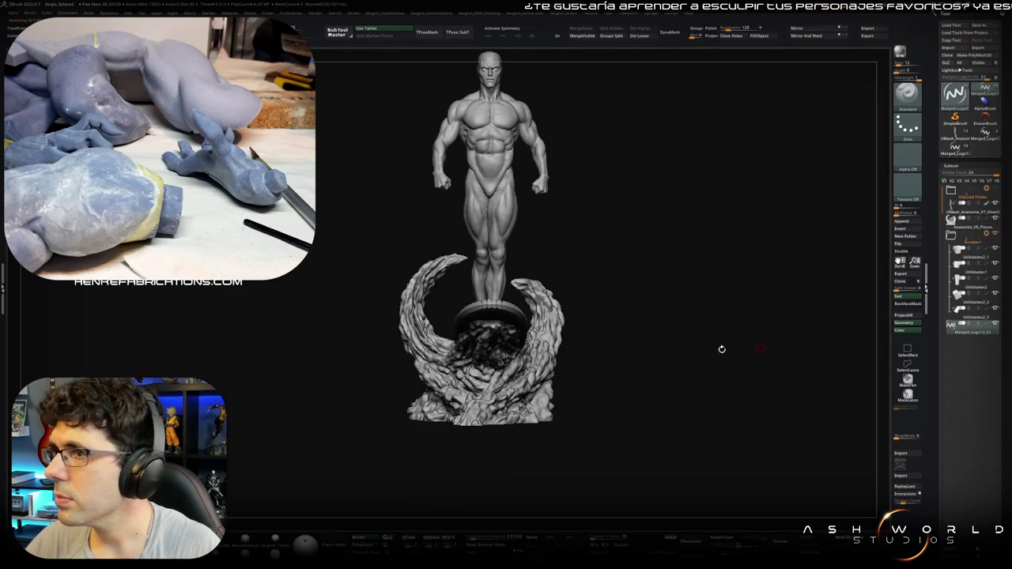
pyautogui.press('w')
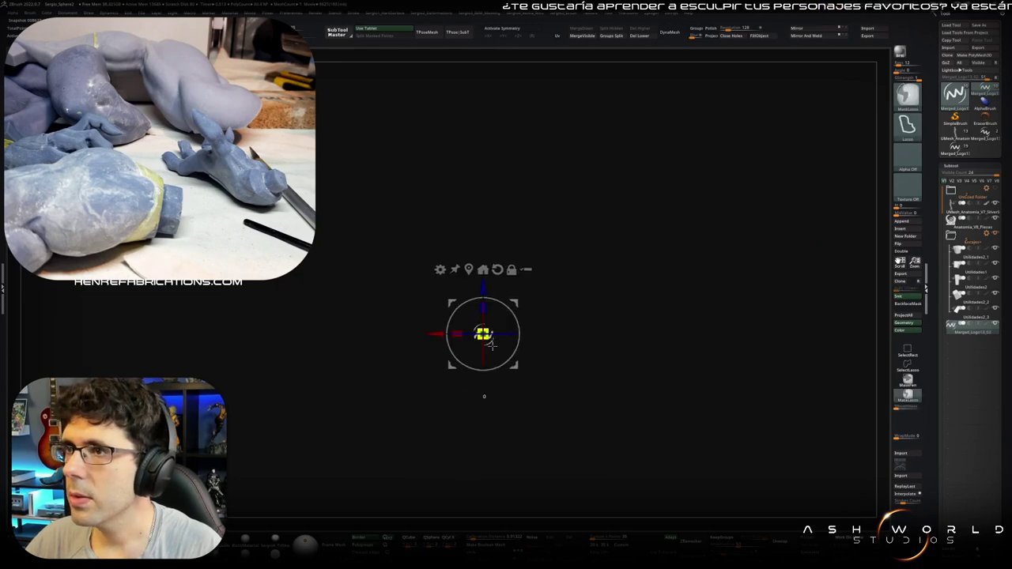
# Step: Scale the AW logo to about 0.72 and push it flush onto the base's back
pyautogui.moveTo(506, 297)
pyautogui.mouseDown()
pyautogui.moveTo(484, 416)
pyautogui.moveTo(483, 395)
pyautogui.mouseUp()
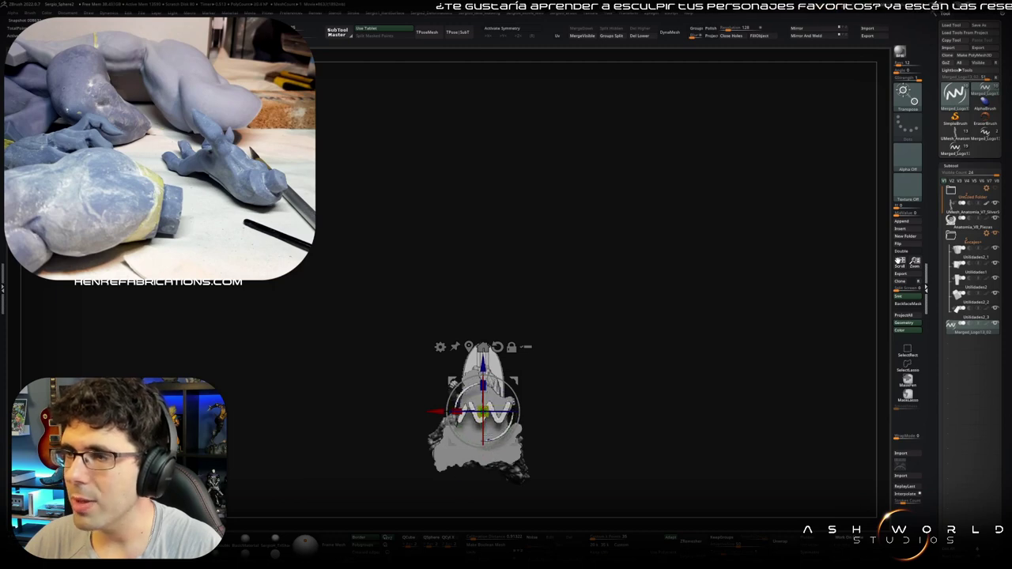
pyautogui.moveTo(483, 411); pyautogui.dragTo(496, 400)
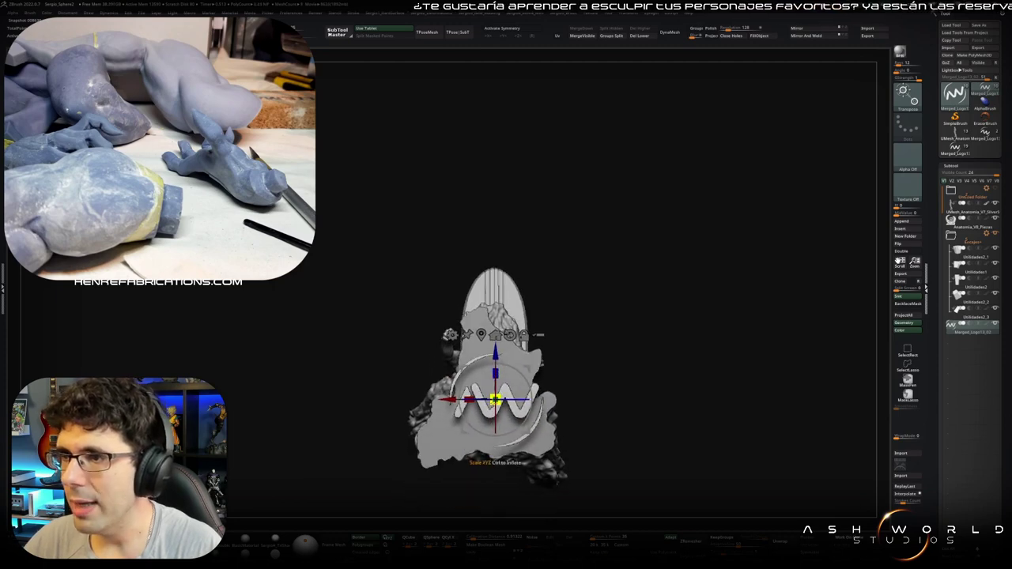
pyautogui.moveTo(496, 399); pyautogui.dragTo(495, 401)
pyautogui.moveTo(494, 400)
pyautogui.mouseDown(button='right')
pyautogui.moveTo(522, 414)
pyautogui.moveTo(462, 431)
pyautogui.mouseUp(button='right')
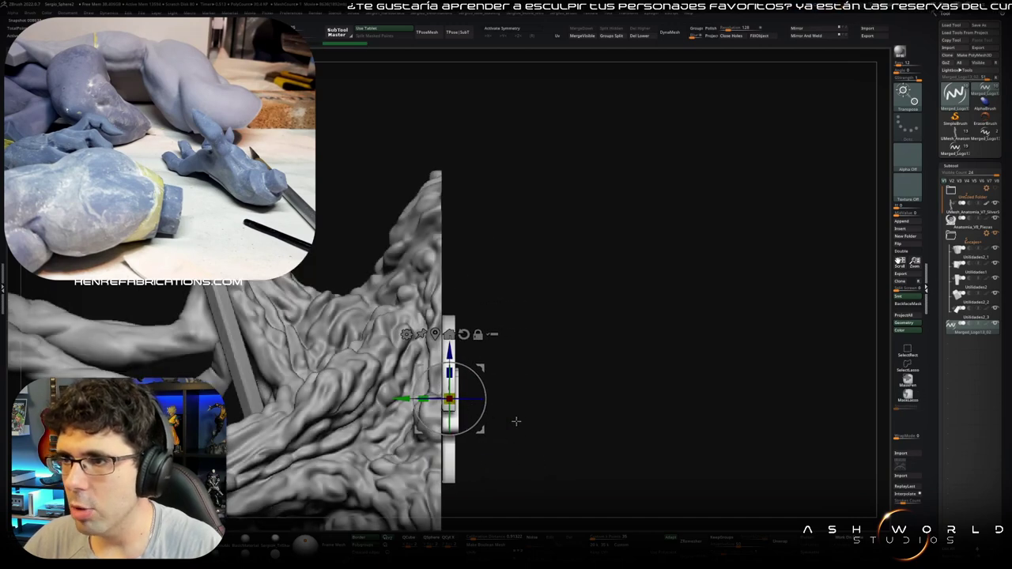
pyautogui.moveTo(403, 397); pyautogui.dragTo(424, 388, button='right')
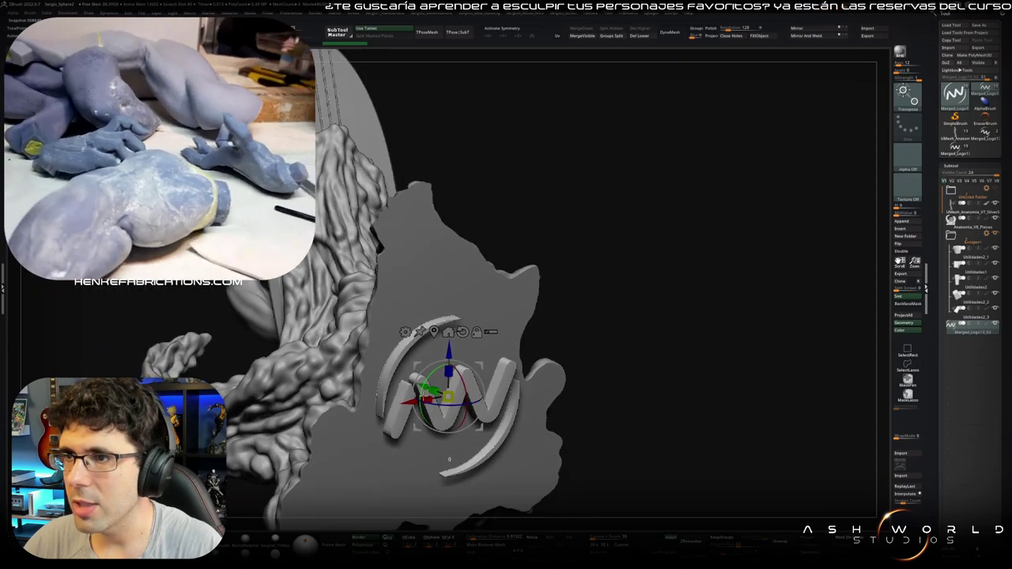
pyautogui.moveTo(425, 388); pyautogui.dragTo(422, 385)
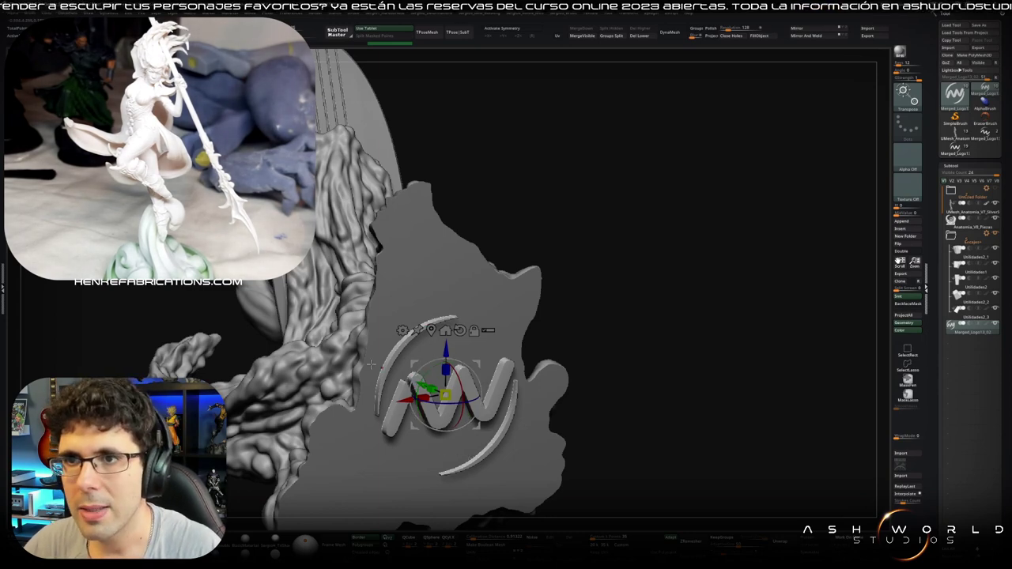
# Step: Rotate the AW logo to sit straight against the back of the base
pyautogui.moveTo(374, 384); pyautogui.dragTo(525, 413)
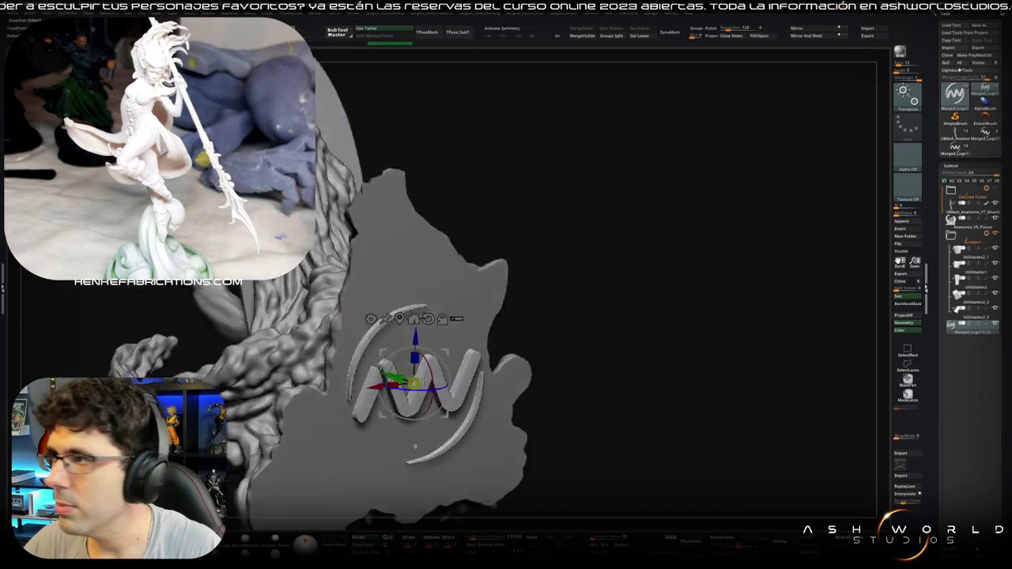
pyautogui.moveTo(426, 382); pyautogui.dragTo(389, 377)
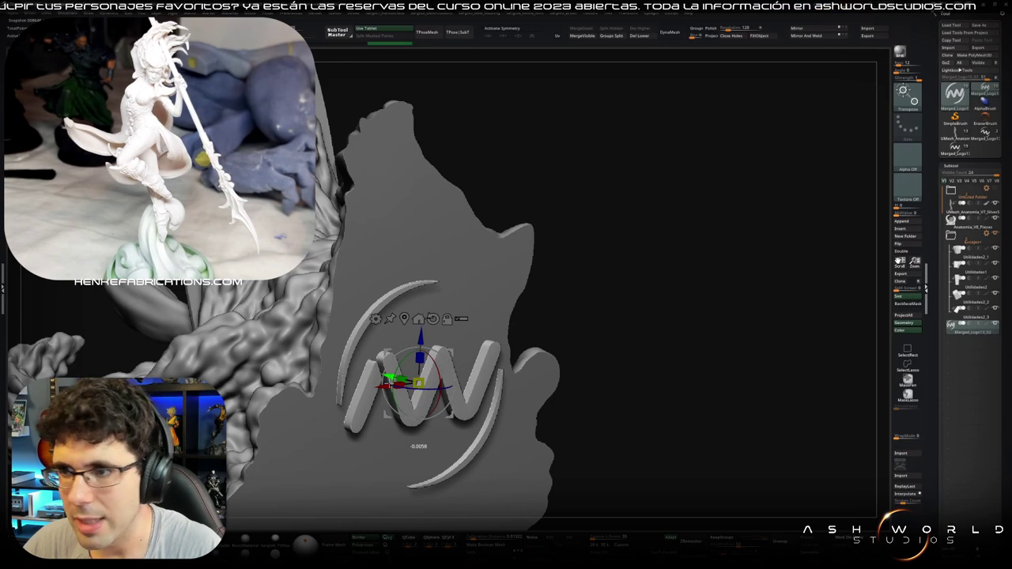
pyautogui.press('q')
pyautogui.scroll(-5, 422, 396)
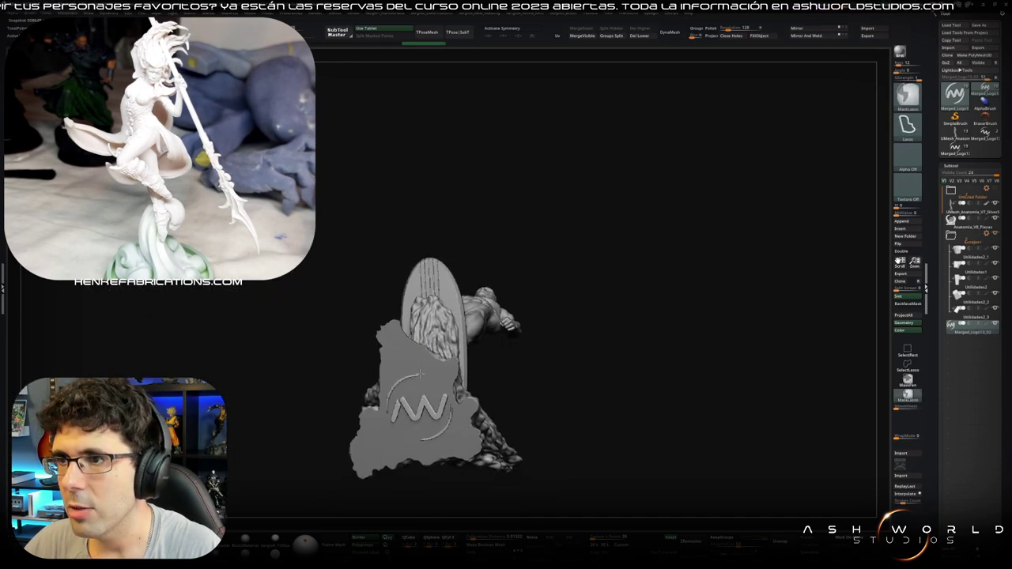
pyautogui.moveTo(422, 406)
pyautogui.mouseDown(button='right')
pyautogui.moveTo(421, 427)
pyautogui.moveTo(421, 407)
pyautogui.mouseUp(button='right')
pyautogui.press('w')
pyautogui.scroll(3, 414, 404)
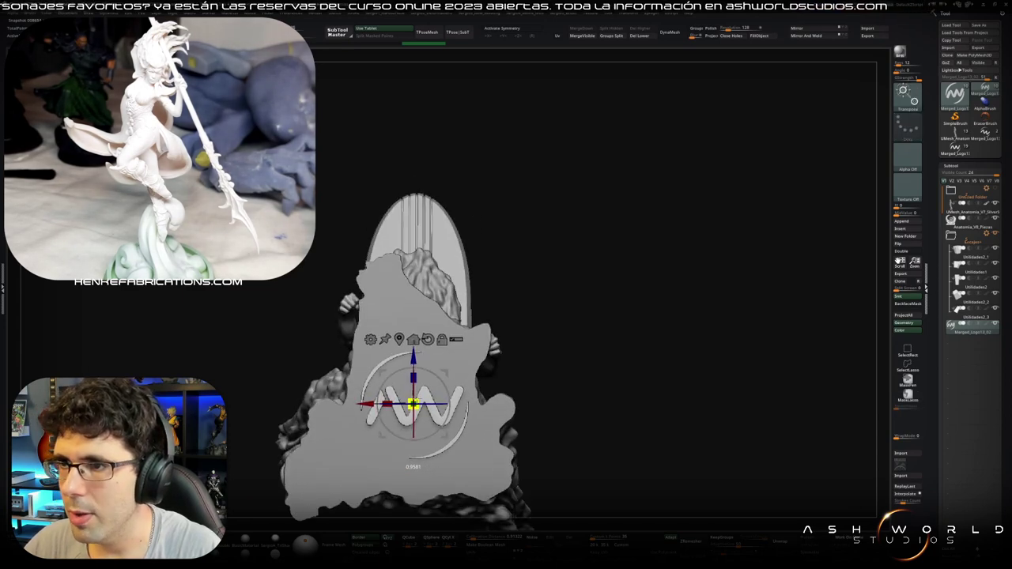
# Step: Orbit around the finished statue and frame it fully with F
pyautogui.press('q')
pyautogui.moveTo(413, 405); pyautogui.dragTo(436, 427, button='right')
pyautogui.moveTo(448, 375)
pyautogui.mouseDown()
pyautogui.moveTo(464, 407)
pyautogui.moveTo(517, 406)
pyautogui.moveTo(443, 395)
pyautogui.moveTo(468, 374)
pyautogui.moveTo(547, 384)
pyautogui.mouseUp()
pyautogui.press('f')
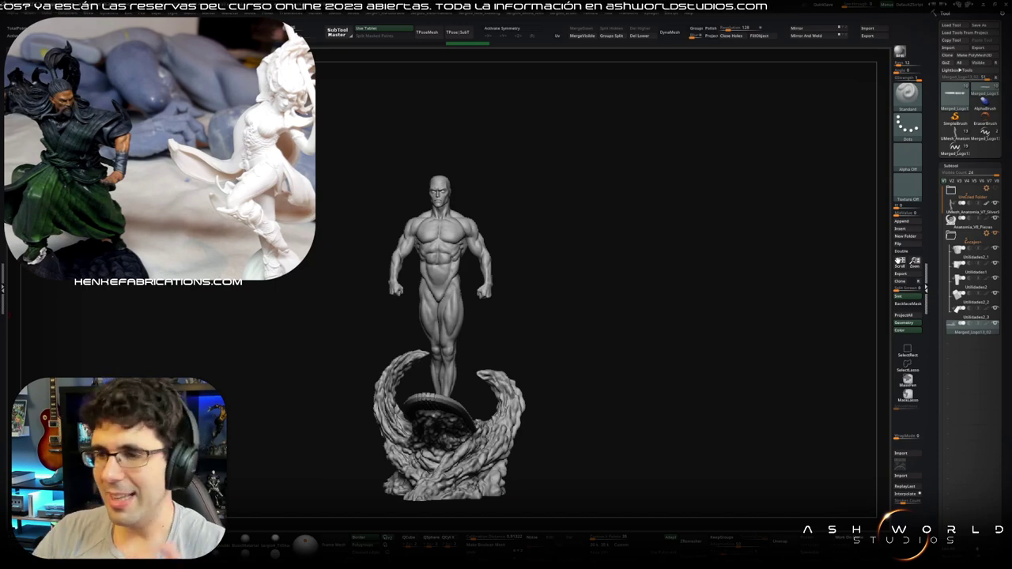
# Step: Zoom in until the figure's head, chest and arms fill the viewport
pyautogui.moveTo(412, 346); pyautogui.dragTo(471, 345)
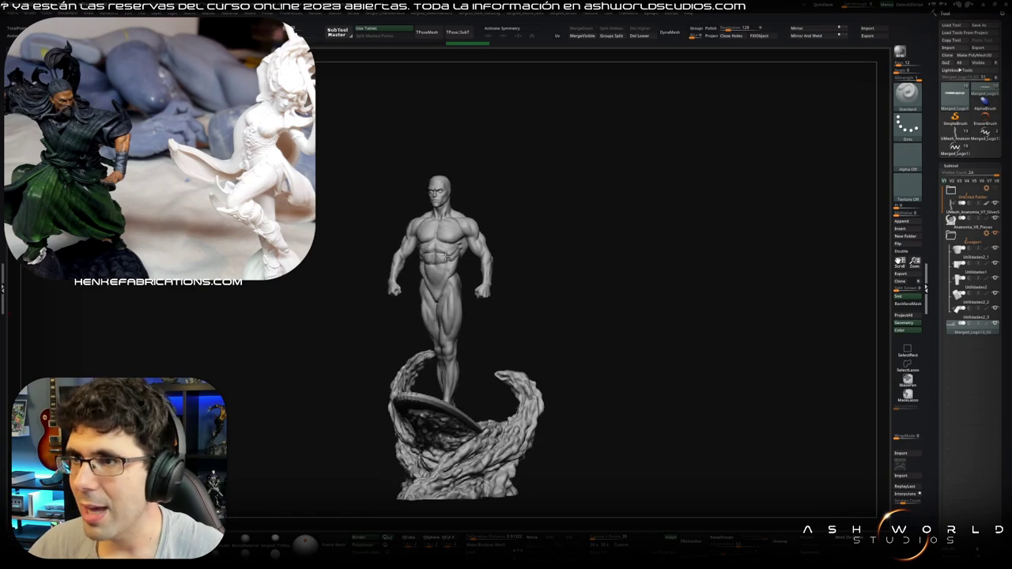
pyautogui.moveTo(471, 346)
pyautogui.keyDown('ctrl'); pyautogui.mouseDown(button='right')
pyautogui.moveTo(560, 393)
pyautogui.moveTo(538, 399)
pyautogui.mouseUp(button='right'); pyautogui.keyUp('ctrl')
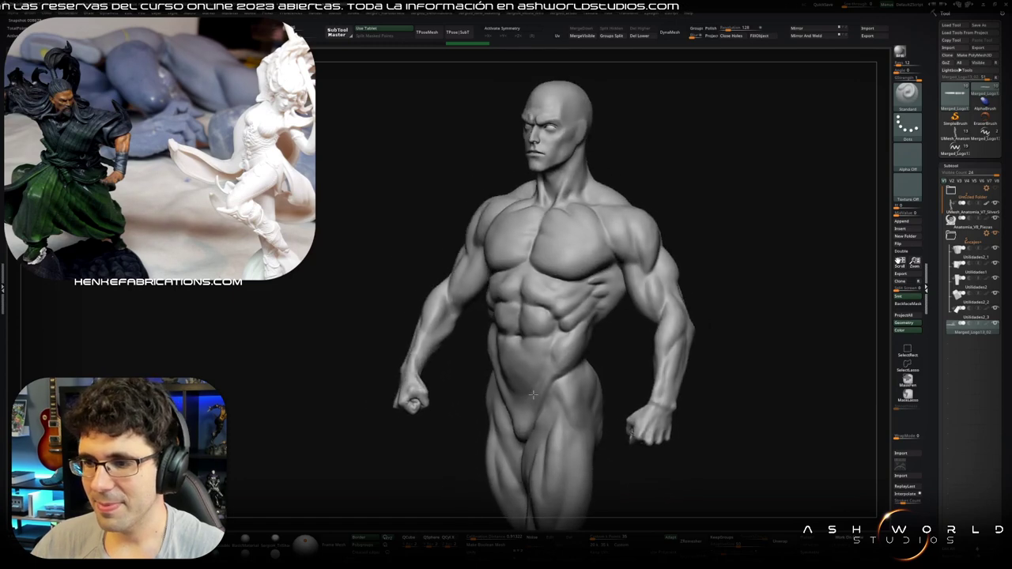
pyautogui.keyDown('alt'); pyautogui.moveTo(539, 399); pyautogui.dragTo(602, 372, button='right'); pyautogui.keyUp('alt')
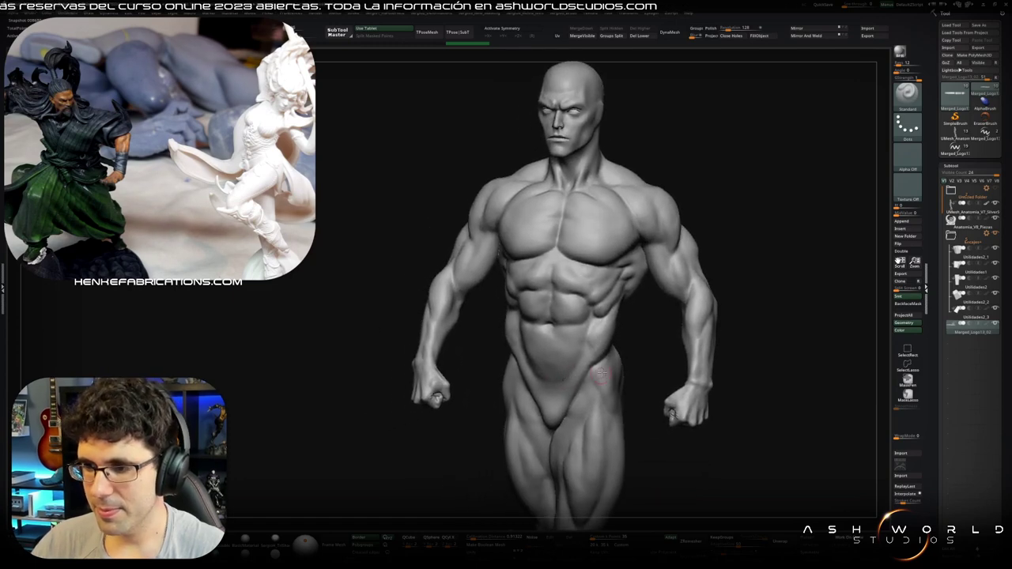